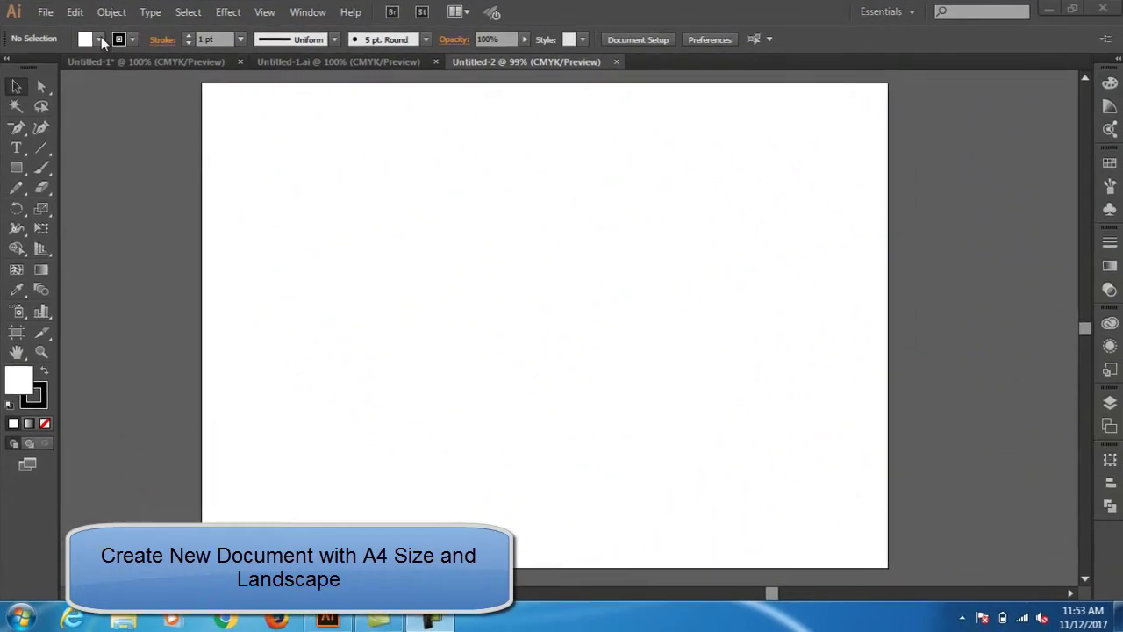
# Set the fill to None and draw a horizontal line across the page centre.
pyautogui.click(102, 41)
pyautogui.click(11, 68)
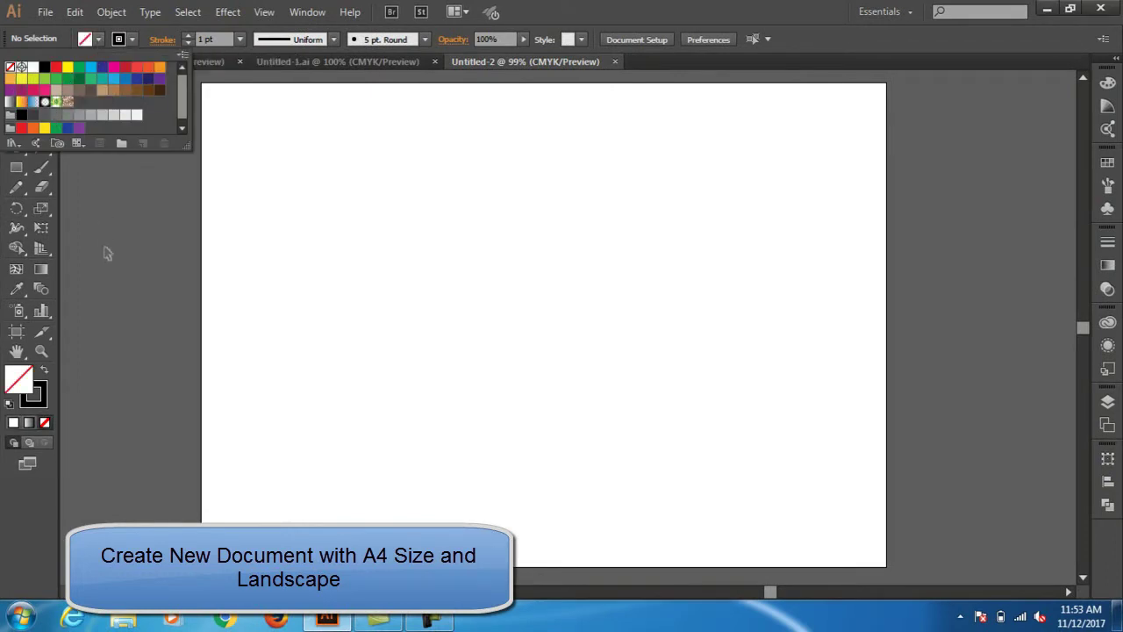
pyautogui.click(106, 252)
pyautogui.click(41, 146)
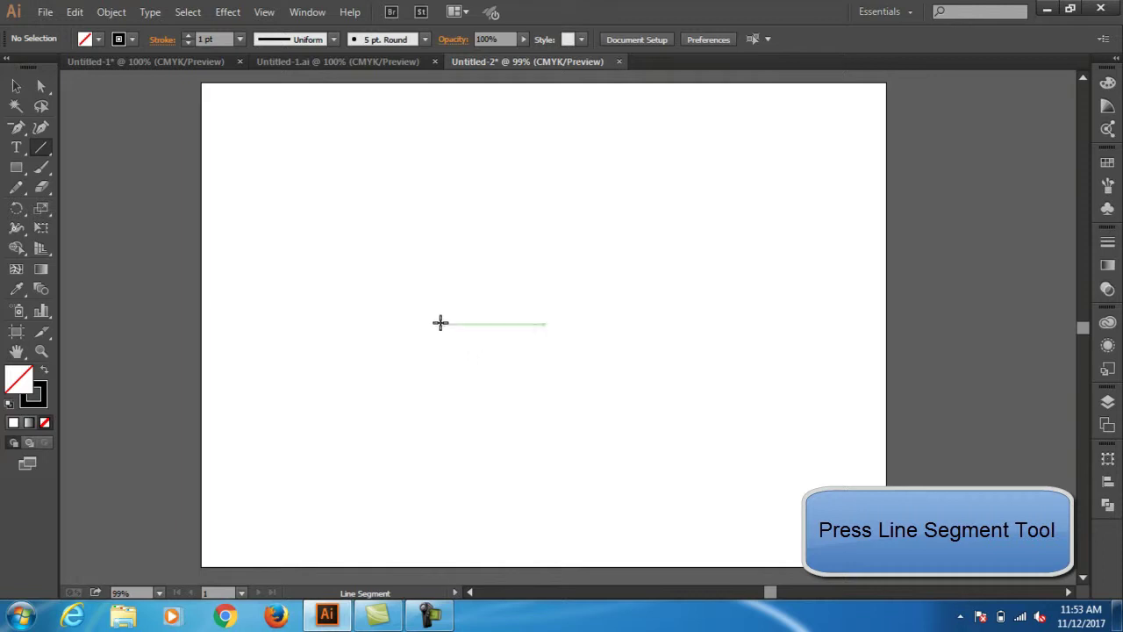
pyautogui.moveTo(428, 313); pyautogui.dragTo(642, 327)
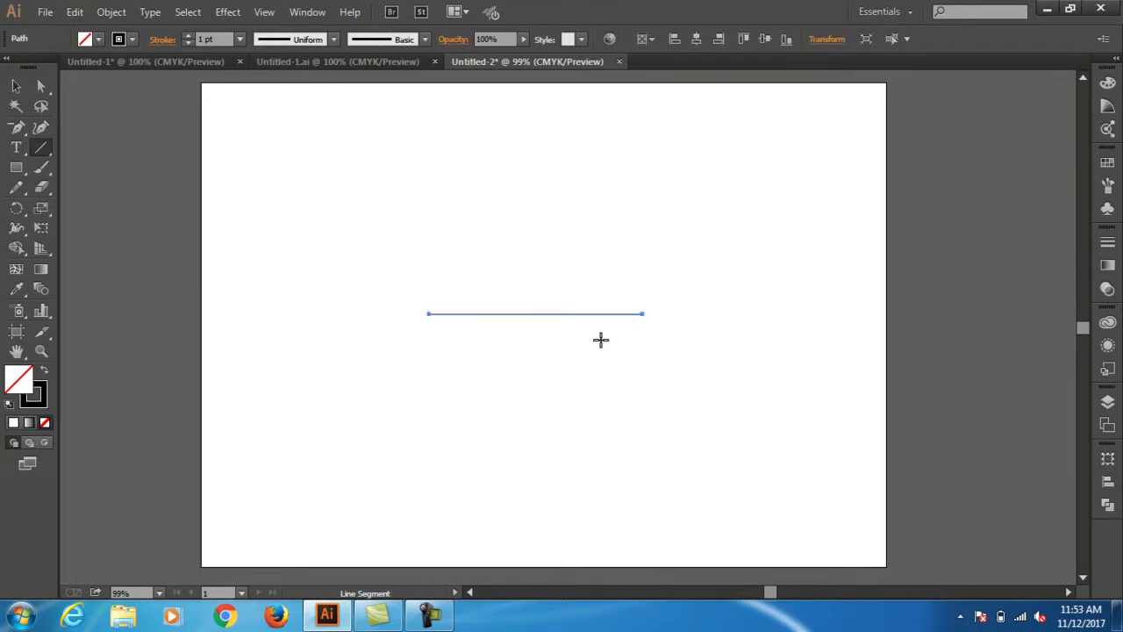
pyautogui.press('alt')
pyautogui.press('v')
pyautogui.press('Escape')
pyautogui.press('v')
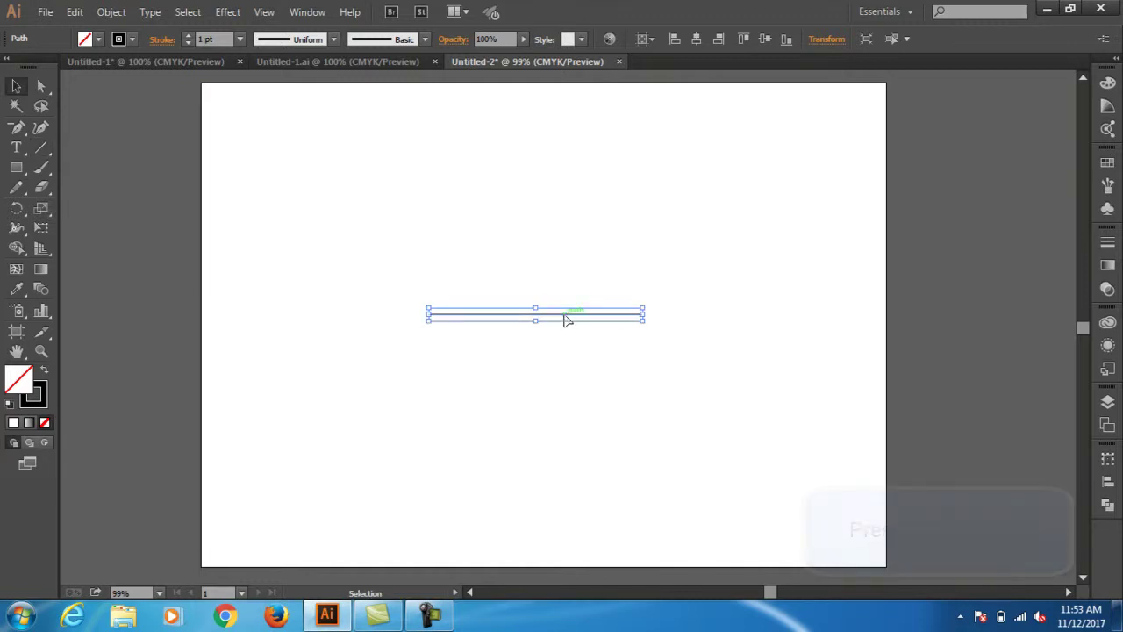
# Alt-drag two copies of the line down below the original.
pyautogui.moveTo(566, 320)
pyautogui.mouseDown()
pyautogui.moveTo(568, 342)
pyautogui.moveTo(568, 332)
pyautogui.mouseUp()
pyautogui.click(572, 369)
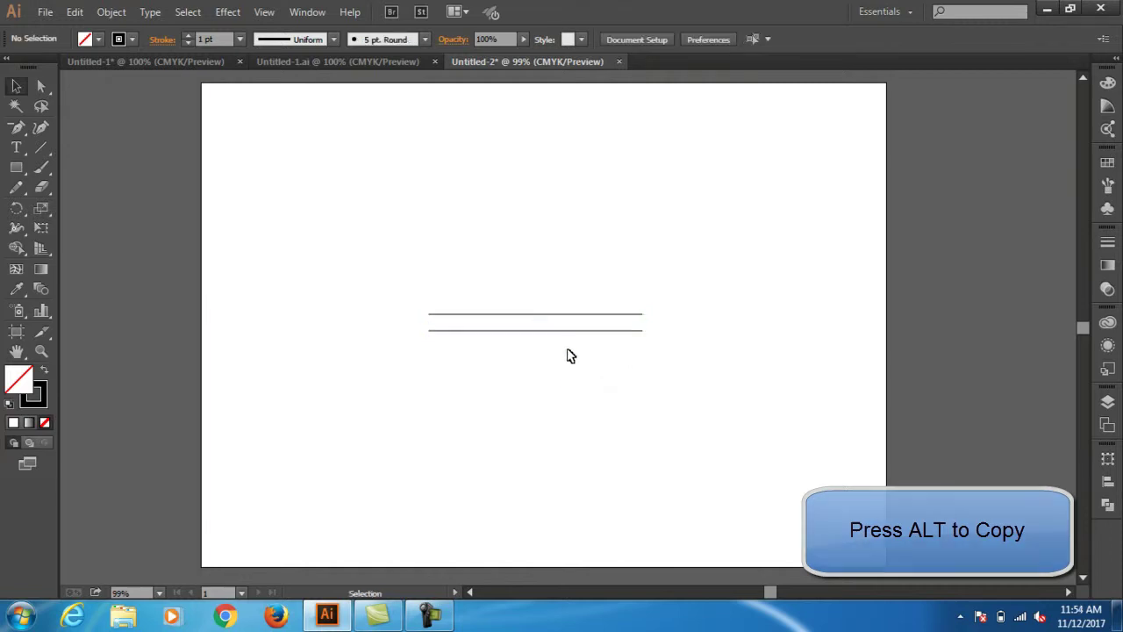
pyautogui.click(561, 331)
pyautogui.moveTo(563, 337); pyautogui.dragTo(564, 354)
pyautogui.click(567, 389)
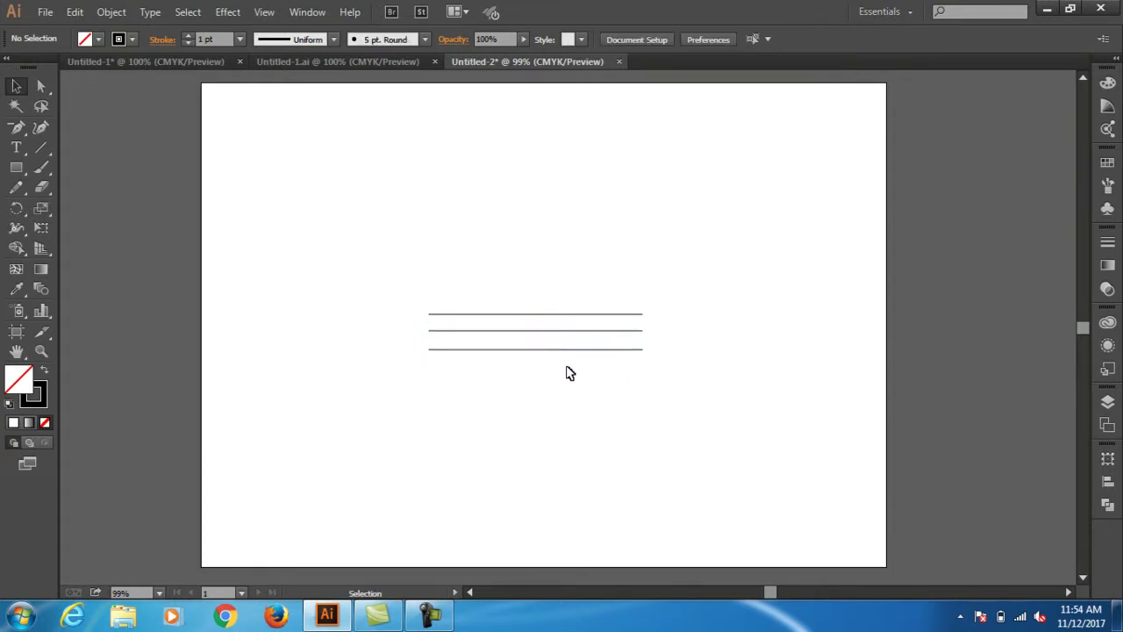
# Nudge the middle line down so the three lines are evenly spaced.
pyautogui.click(564, 332)
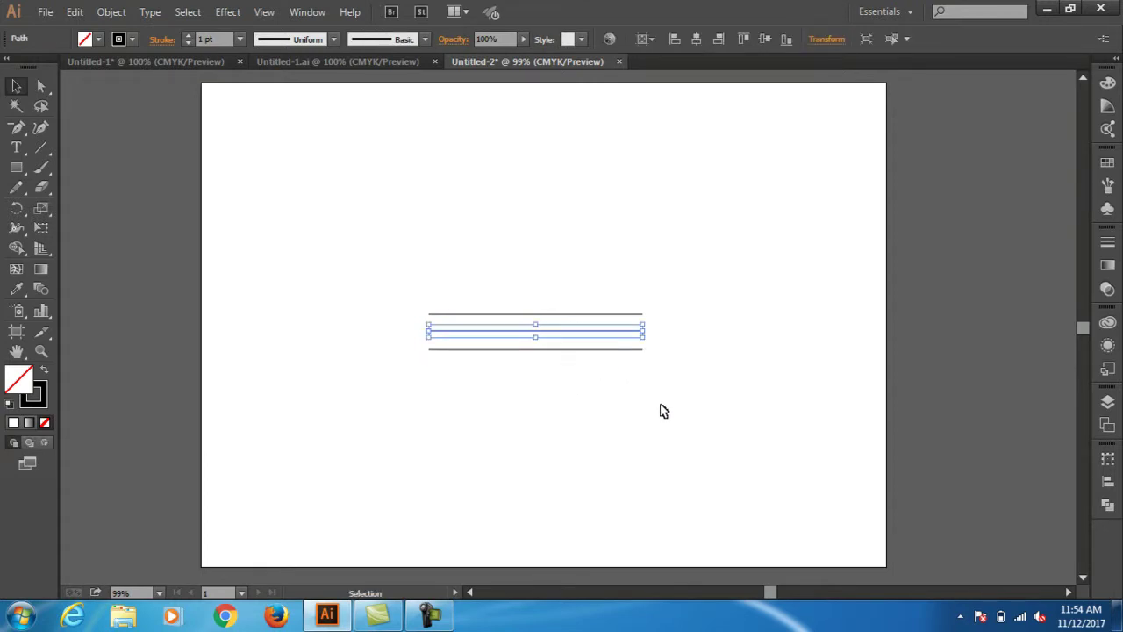
pyautogui.press('Down')
pyautogui.click(664, 410)
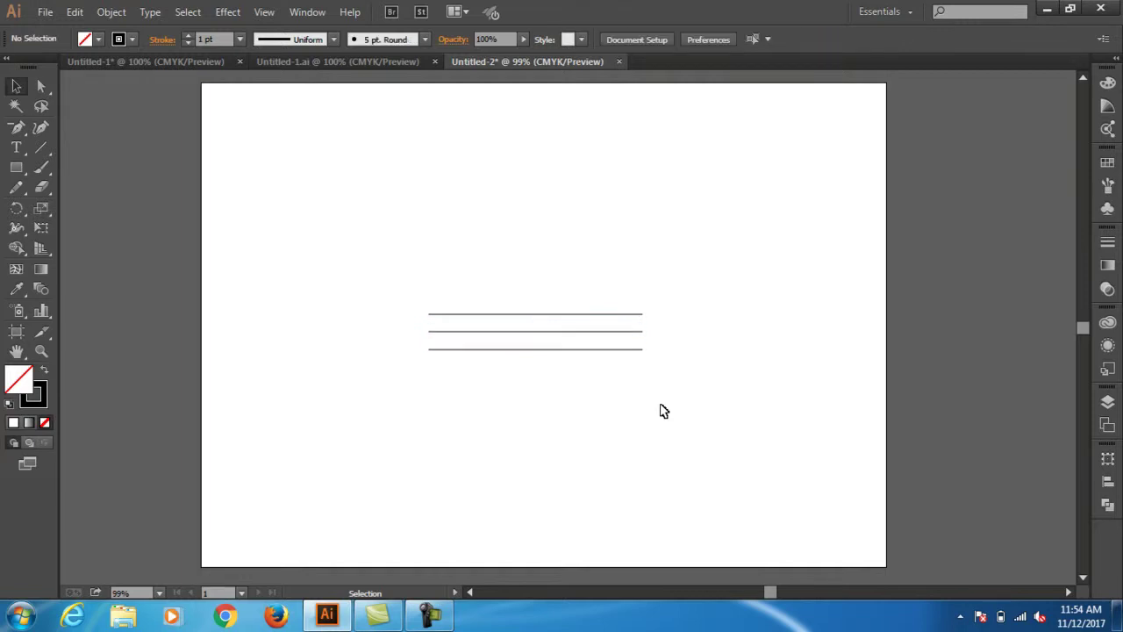
pyautogui.click(594, 332)
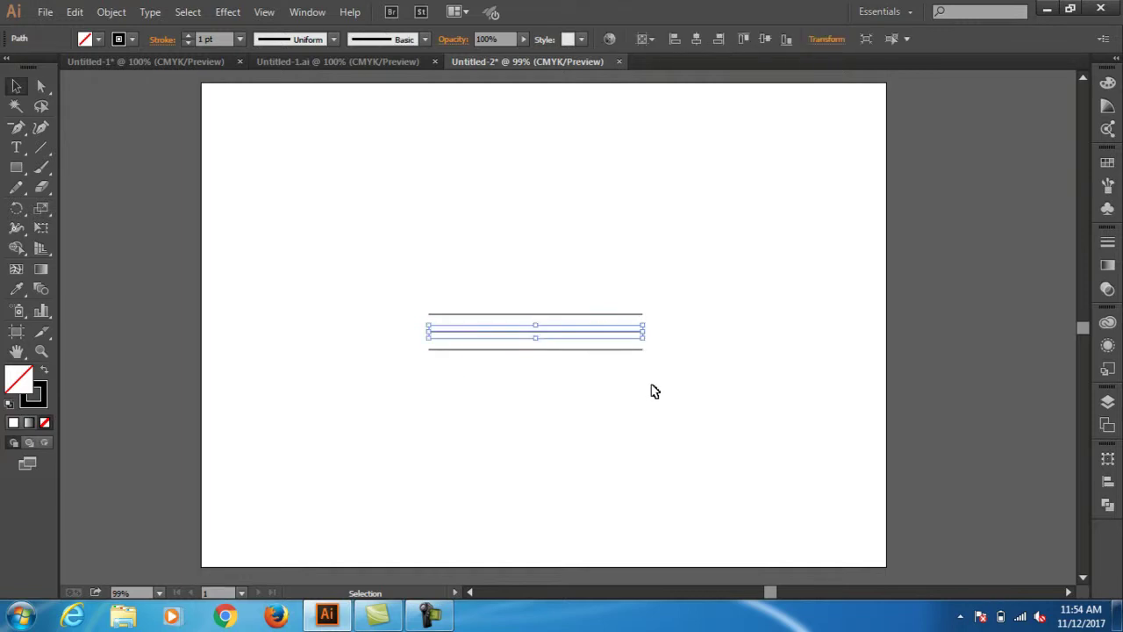
pyautogui.press('Down')
pyautogui.click(654, 390)
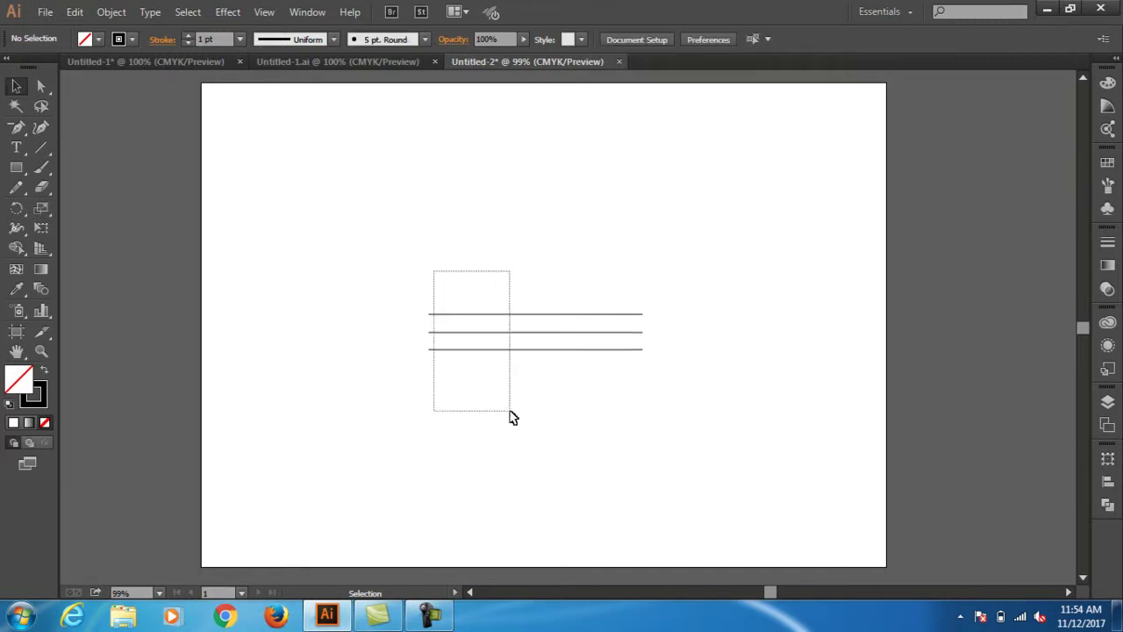
# Select all three lines and group them with Ctrl+G.
pyautogui.moveTo(434, 277); pyautogui.dragTo(521, 419)
pyautogui.hotkey('ctrl', 'g')
pyautogui.click(574, 408)
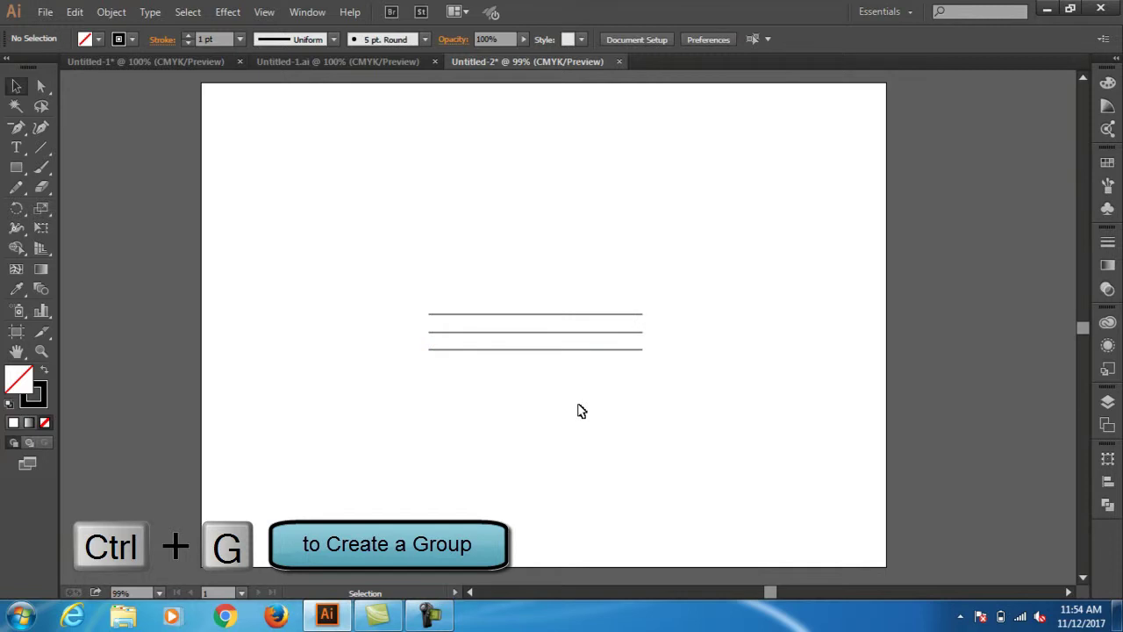
pyautogui.click(576, 338)
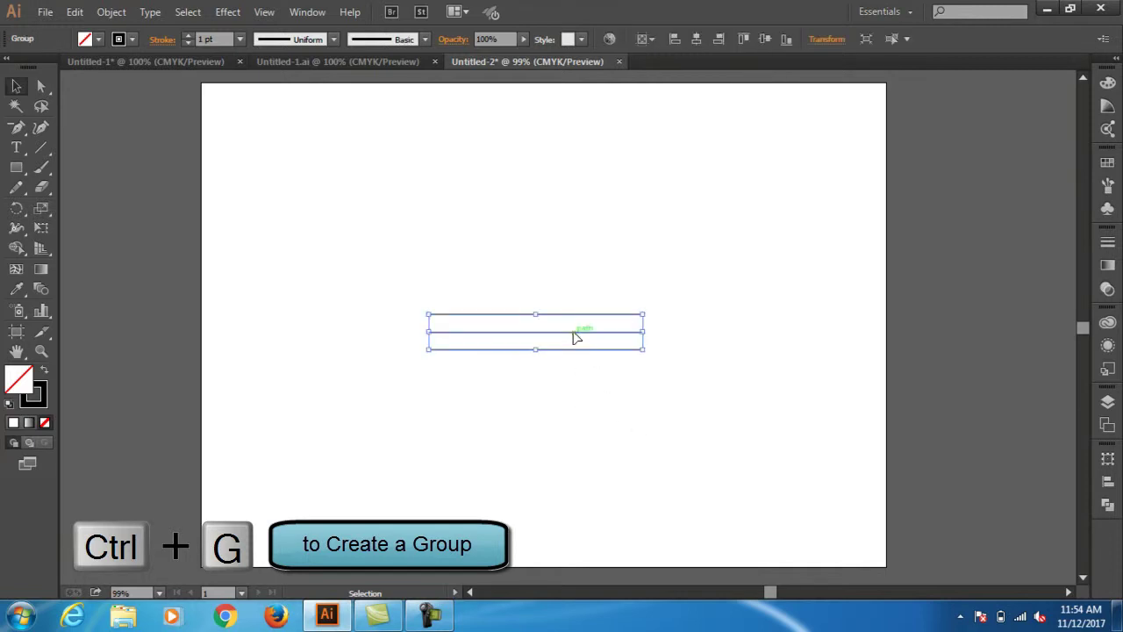
pyautogui.click(19, 211)
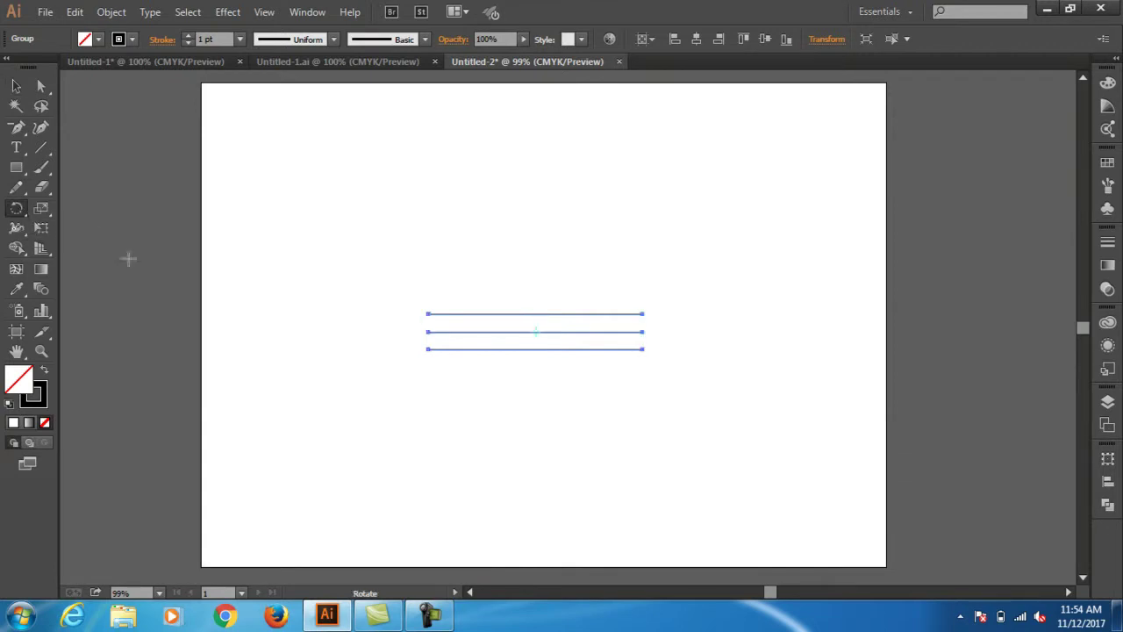
# Try a rotation pivot, undo an accidental move, and reselect the line group.
pyautogui.click(656, 332)
pyautogui.press('alt')
pyautogui.press('v')
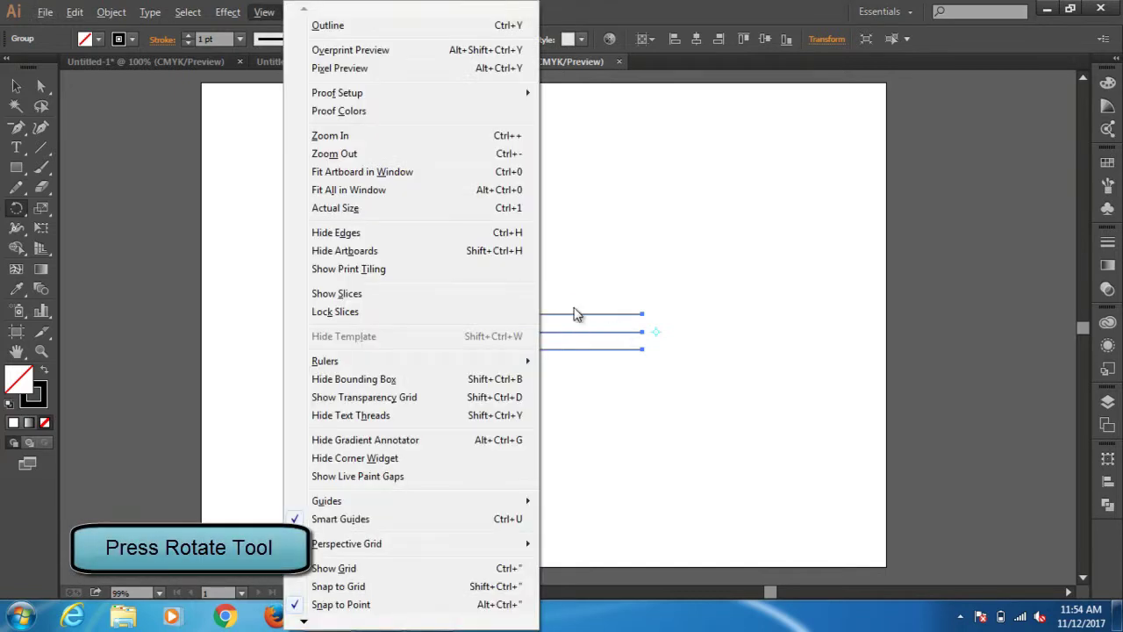
pyautogui.click(646, 9)
pyautogui.click(15, 85)
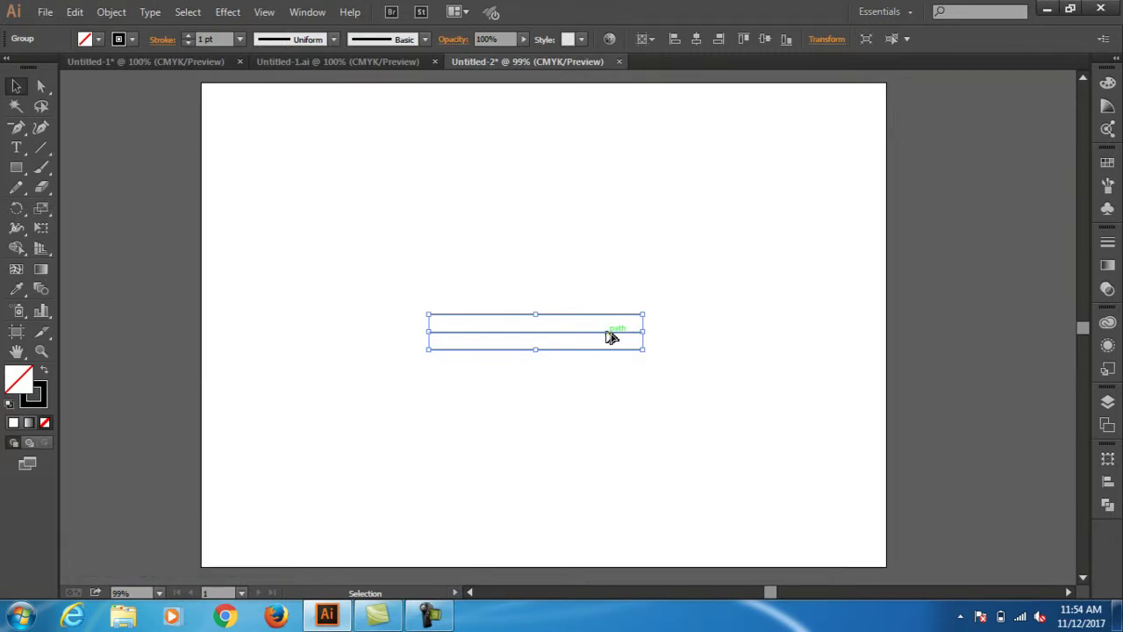
pyautogui.moveTo(622, 337); pyautogui.dragTo(650, 342)
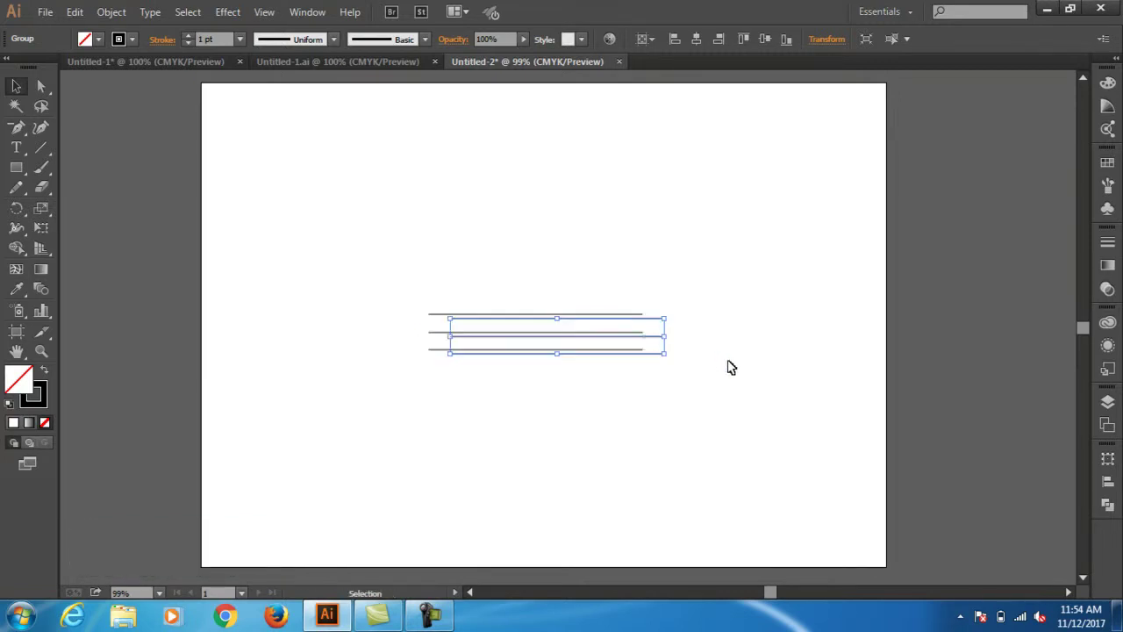
pyautogui.hotkey('ctrl', 'z')
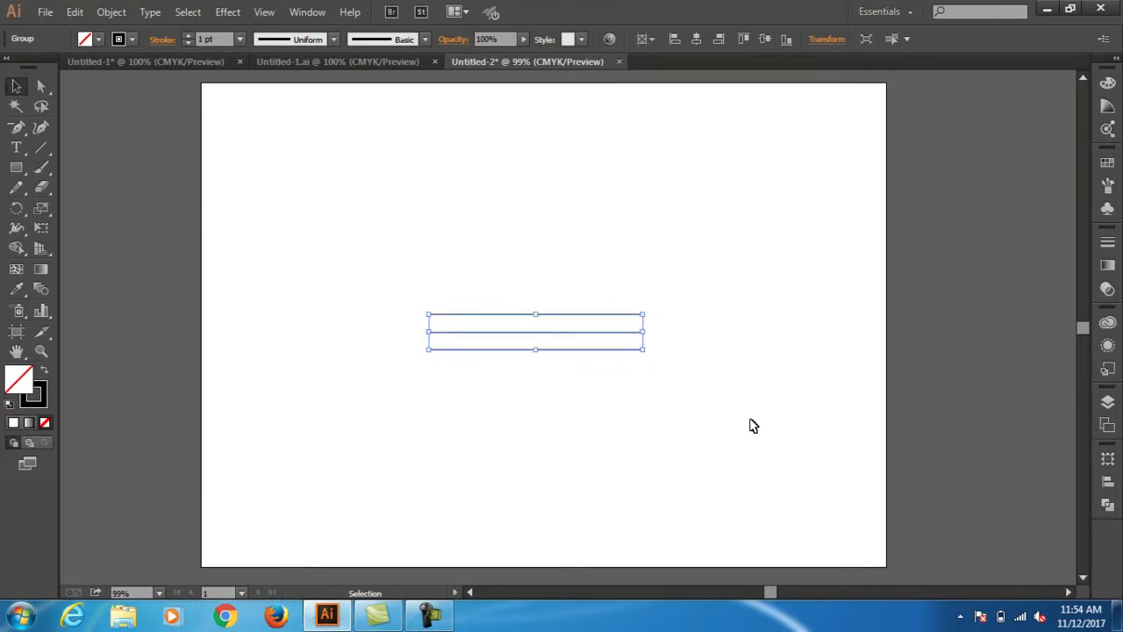
pyautogui.click(355, 220)
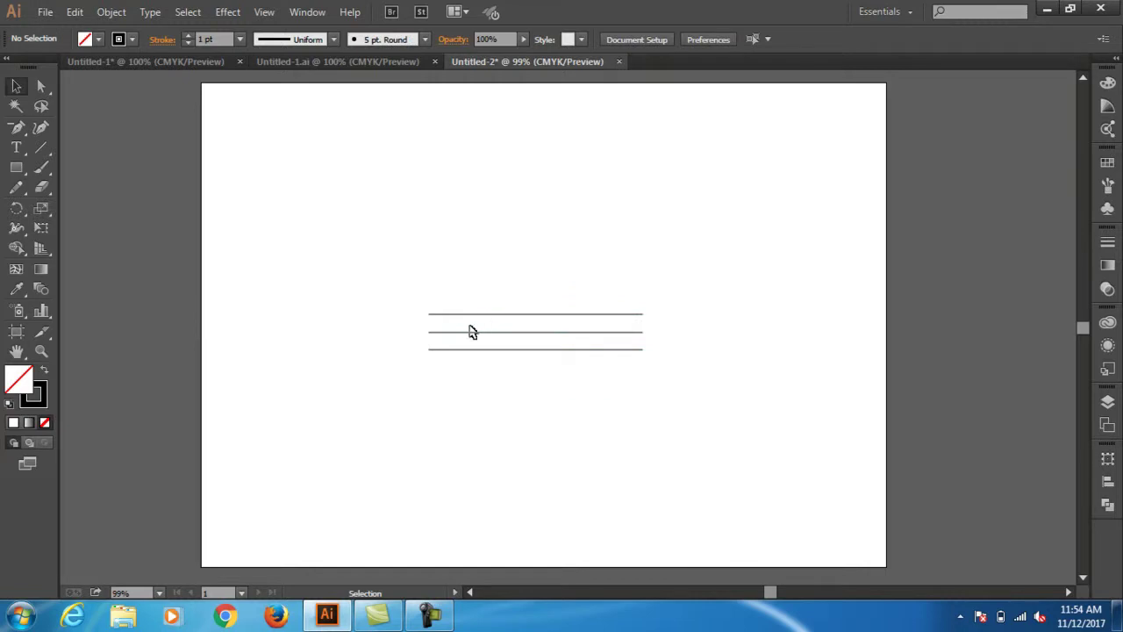
pyautogui.click(549, 332)
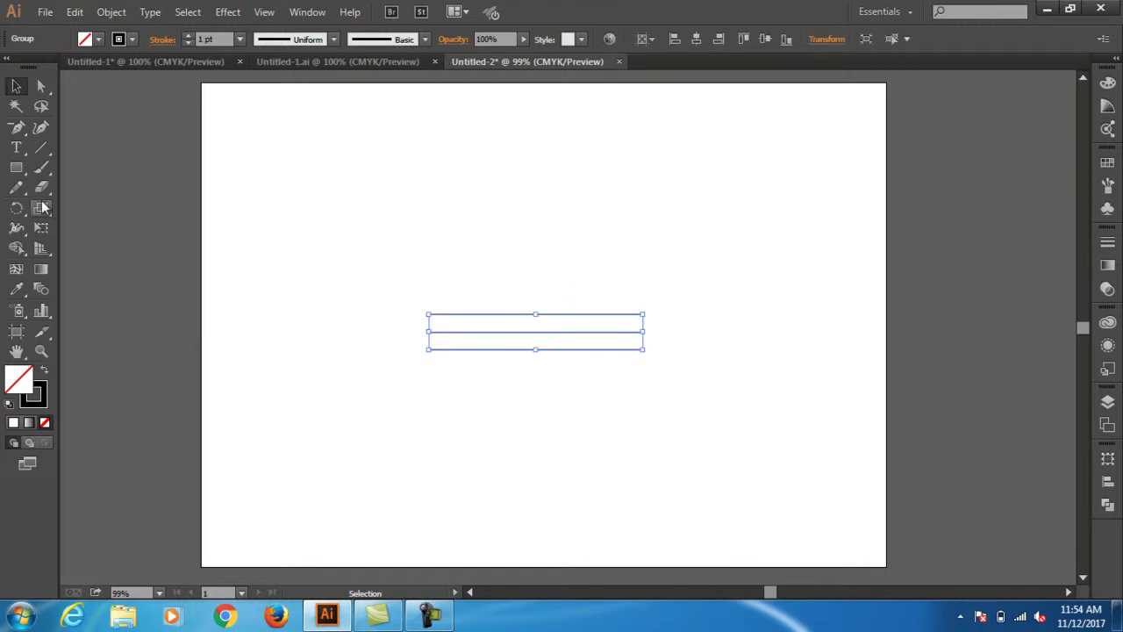
# Make a 120° rotated copy pivoted on the middle line's right end.
pyautogui.click(16, 207)
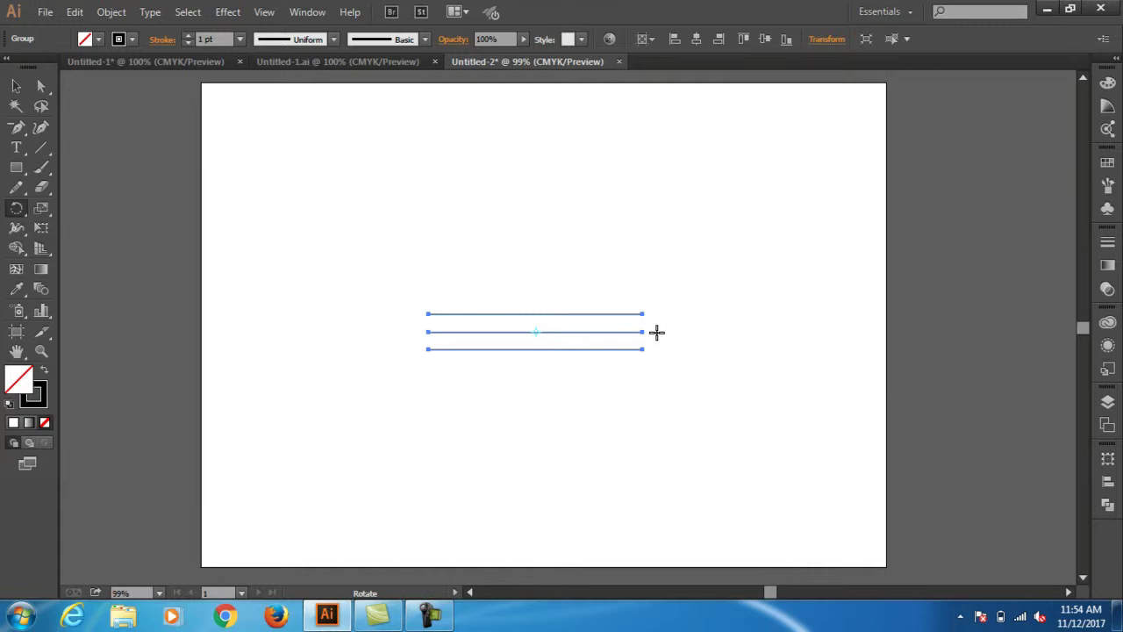
pyautogui.click(652, 332)
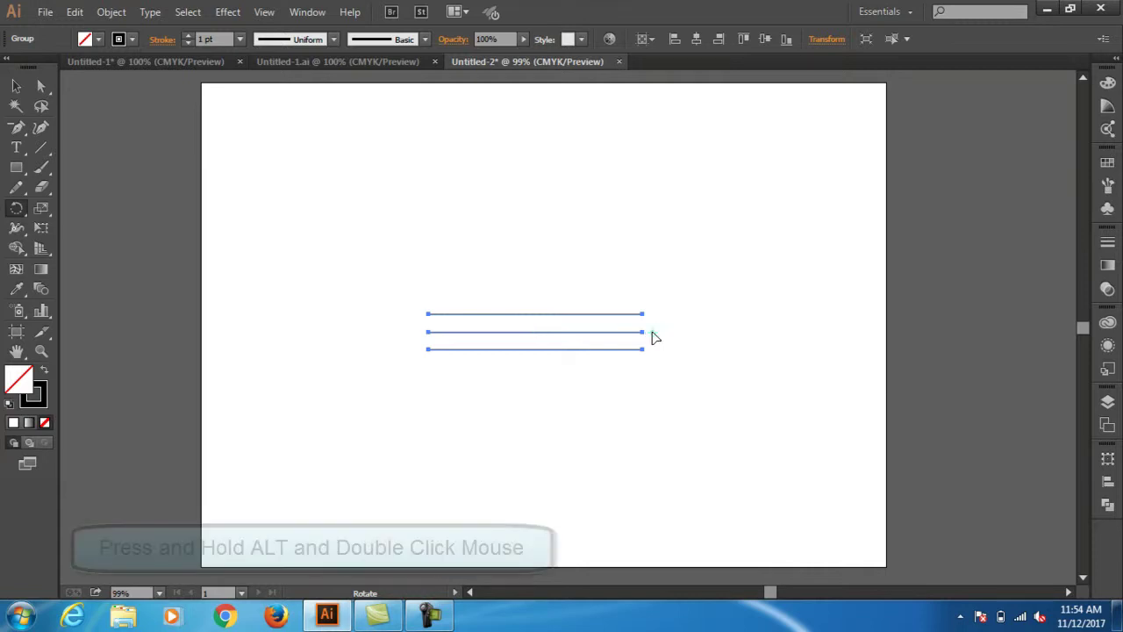
pyautogui.keyDown('alt'); pyautogui.click(584, 357); pyautogui.keyUp('alt')
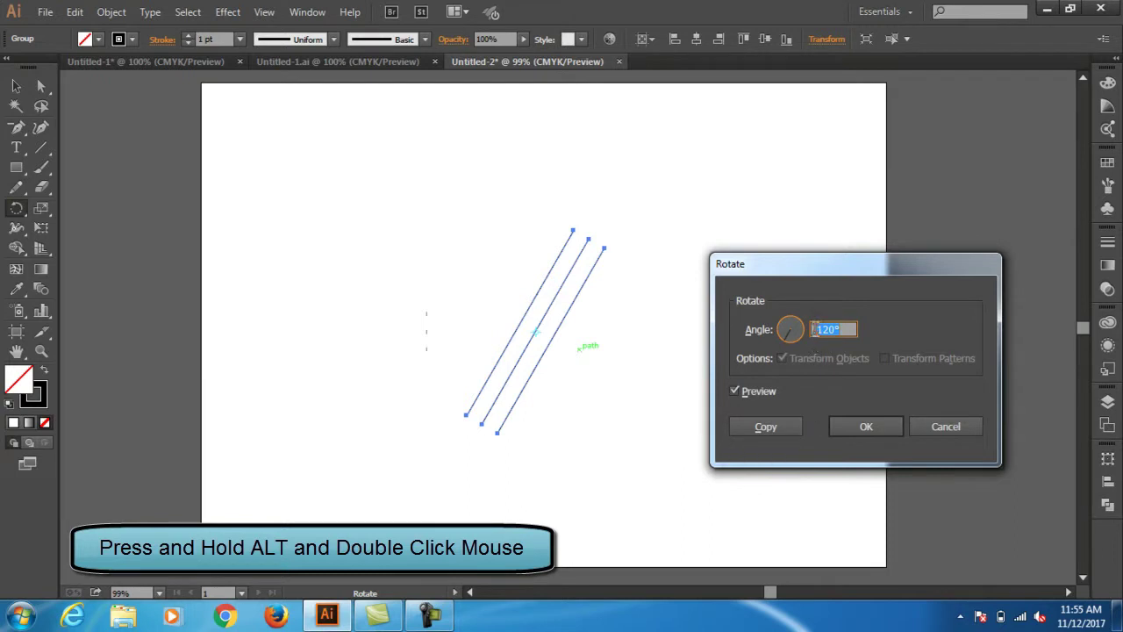
pyautogui.press('Delete')
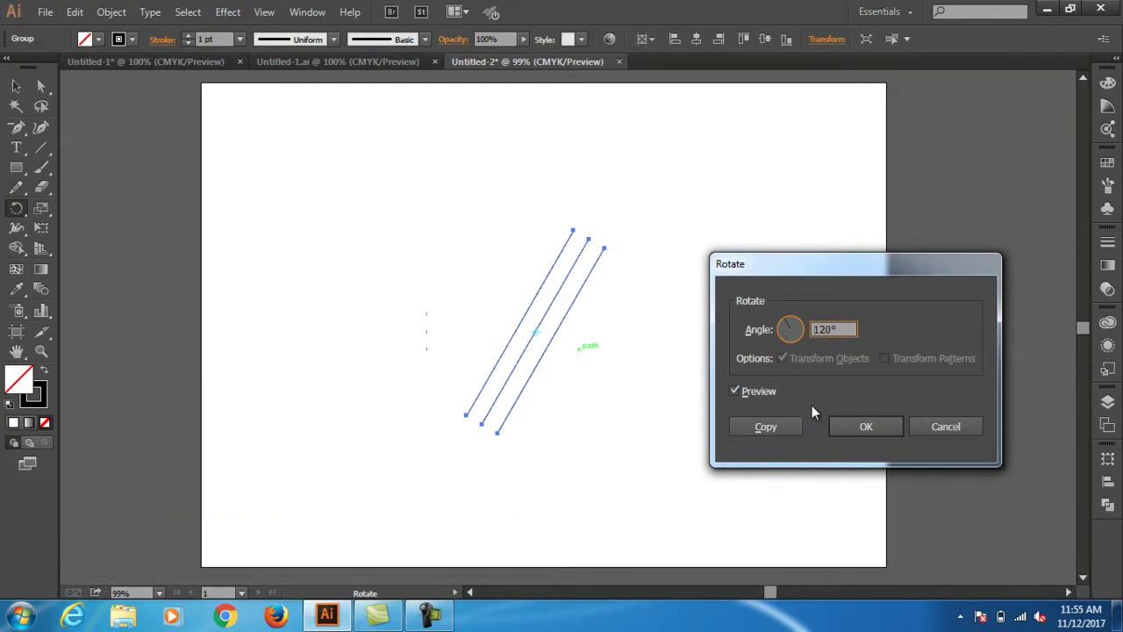
pyautogui.click(783, 426)
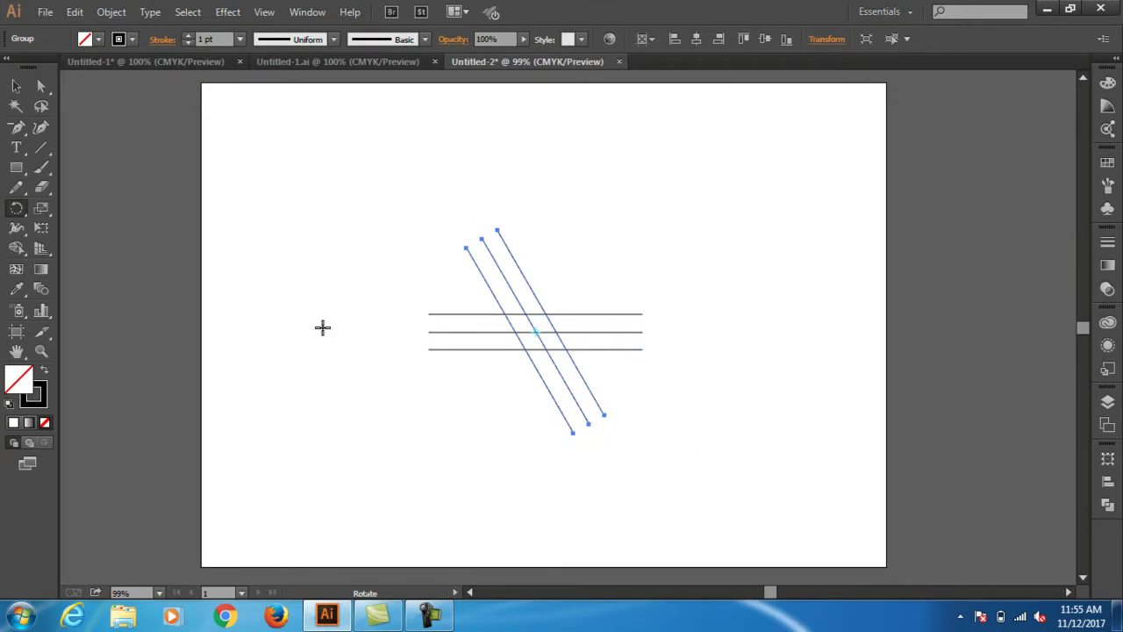
# Move the diagonal copy so its lower ends meet the horizontal lines' right ends.
pyautogui.click(429, 615)
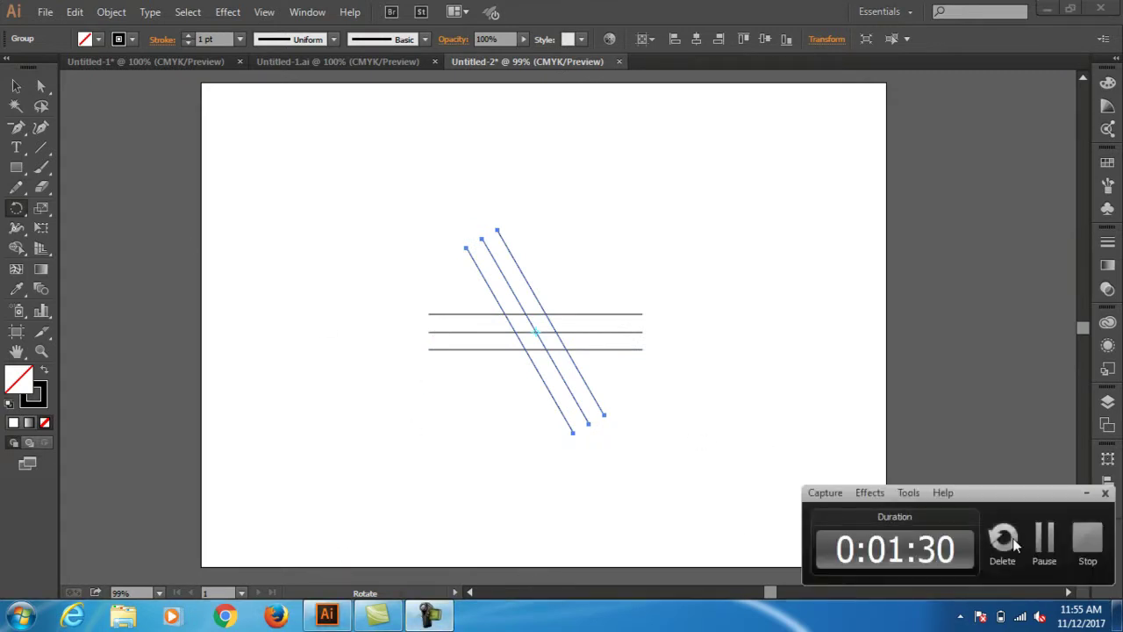
pyautogui.press('v')
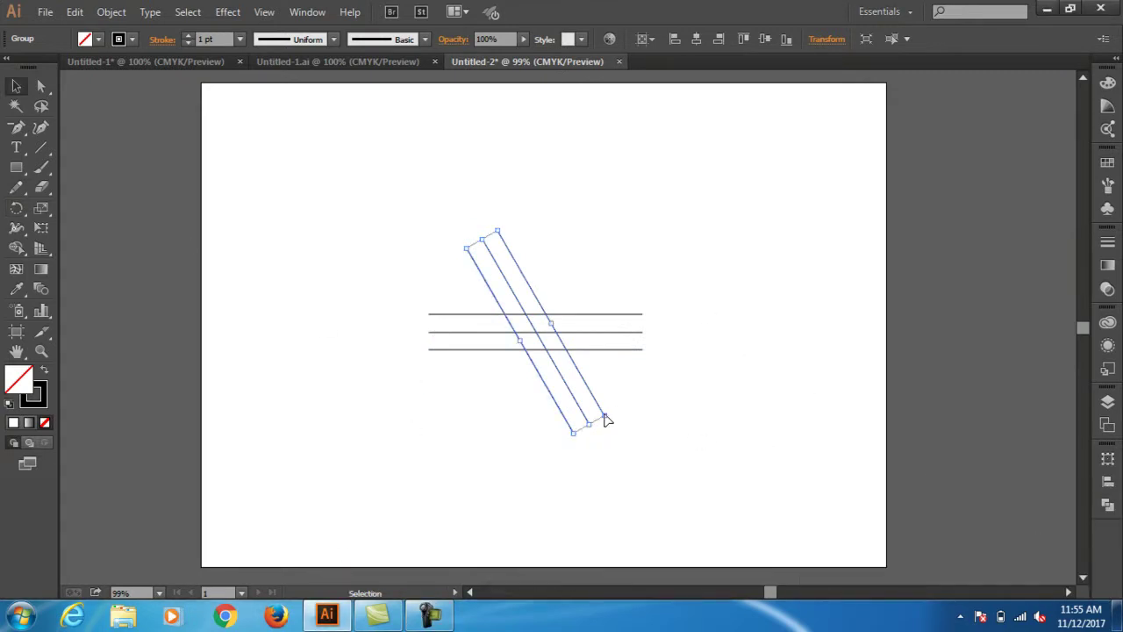
pyautogui.moveTo(581, 414); pyautogui.dragTo(619, 350)
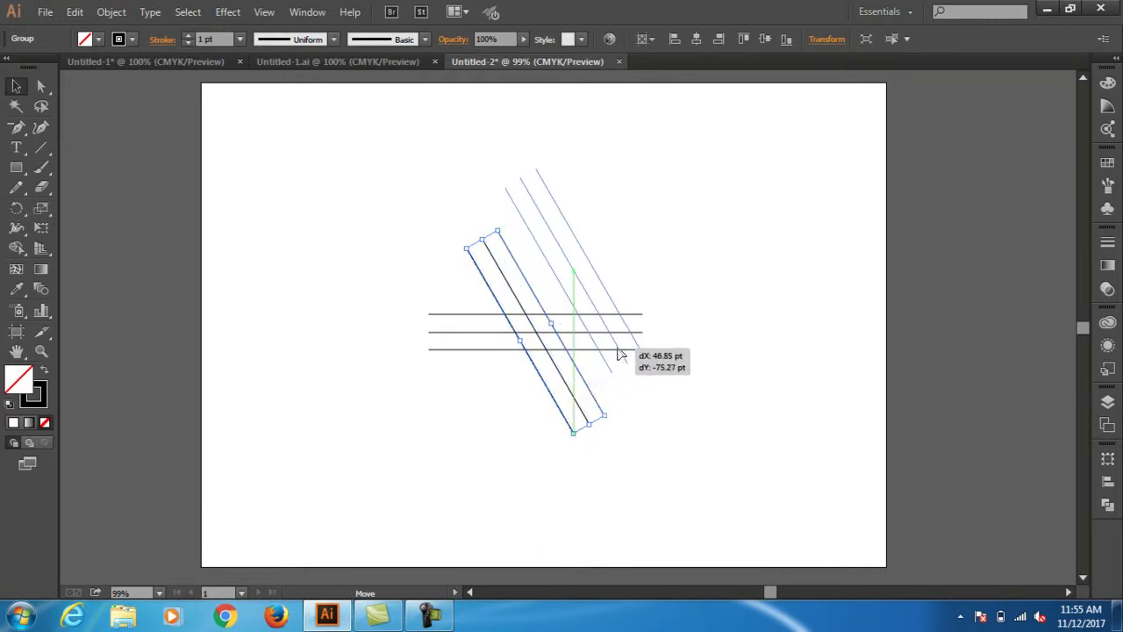
pyautogui.click(669, 450)
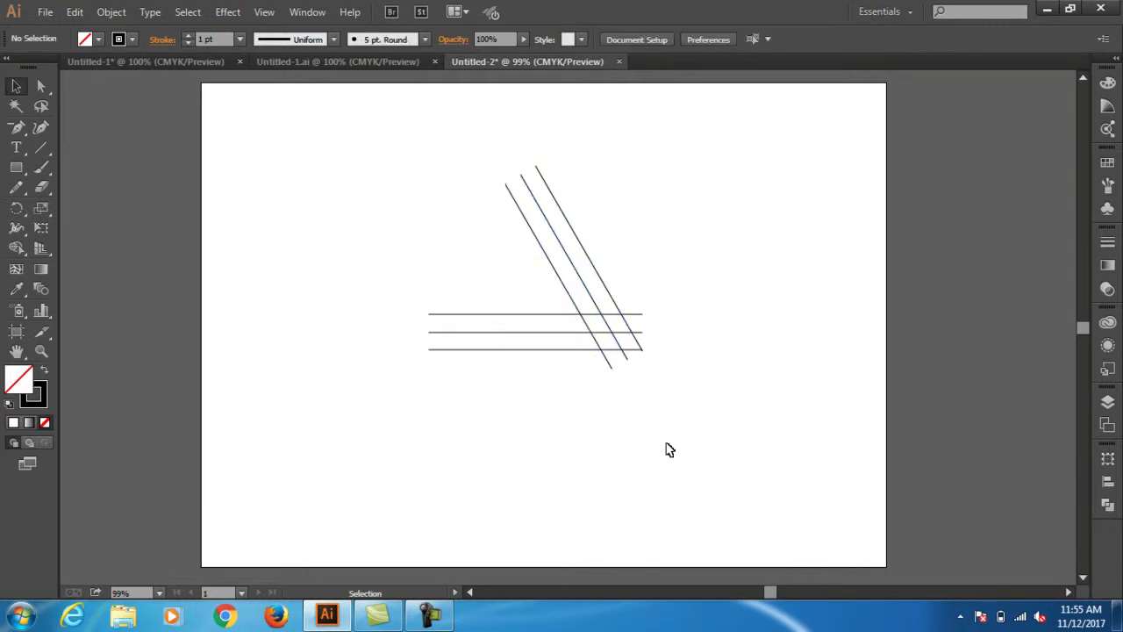
pyautogui.click(630, 362)
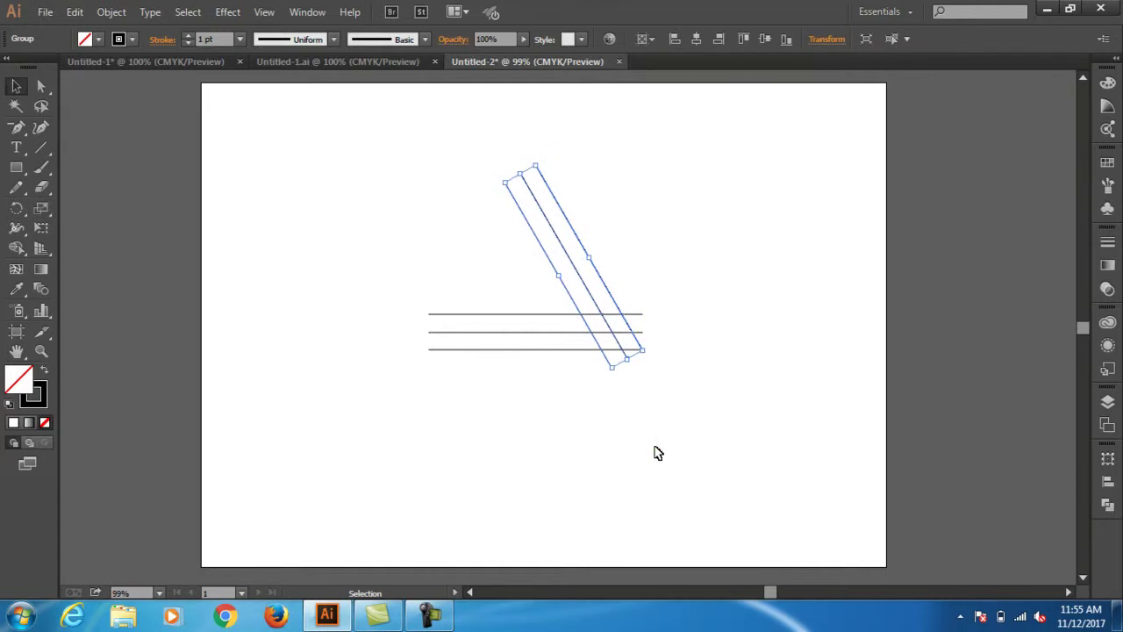
pyautogui.click(655, 448)
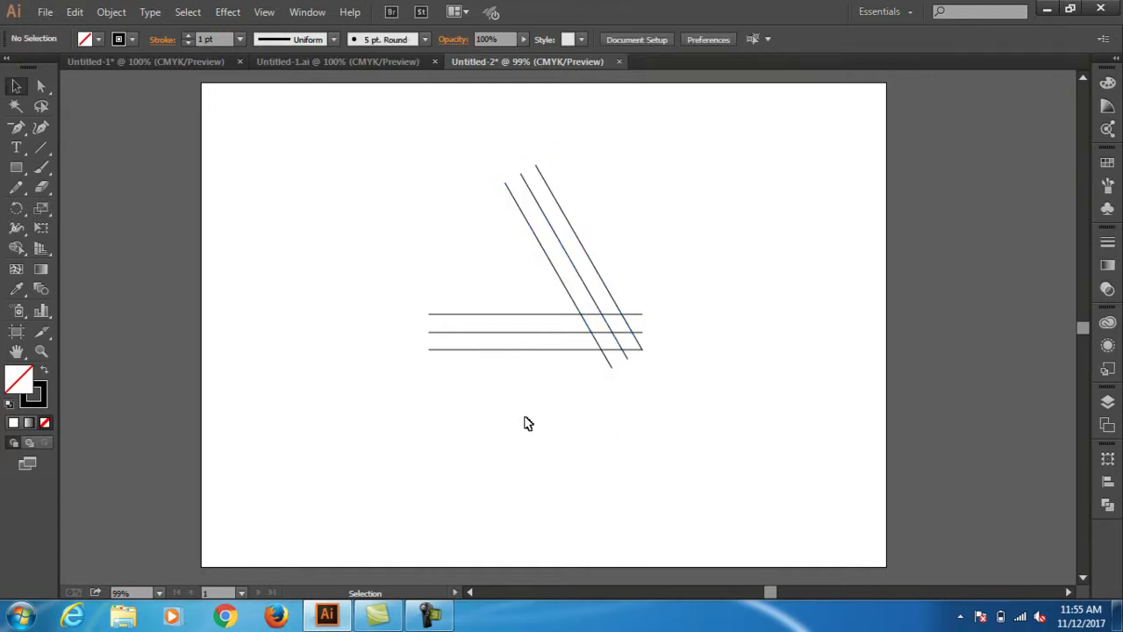
pyautogui.click(465, 350)
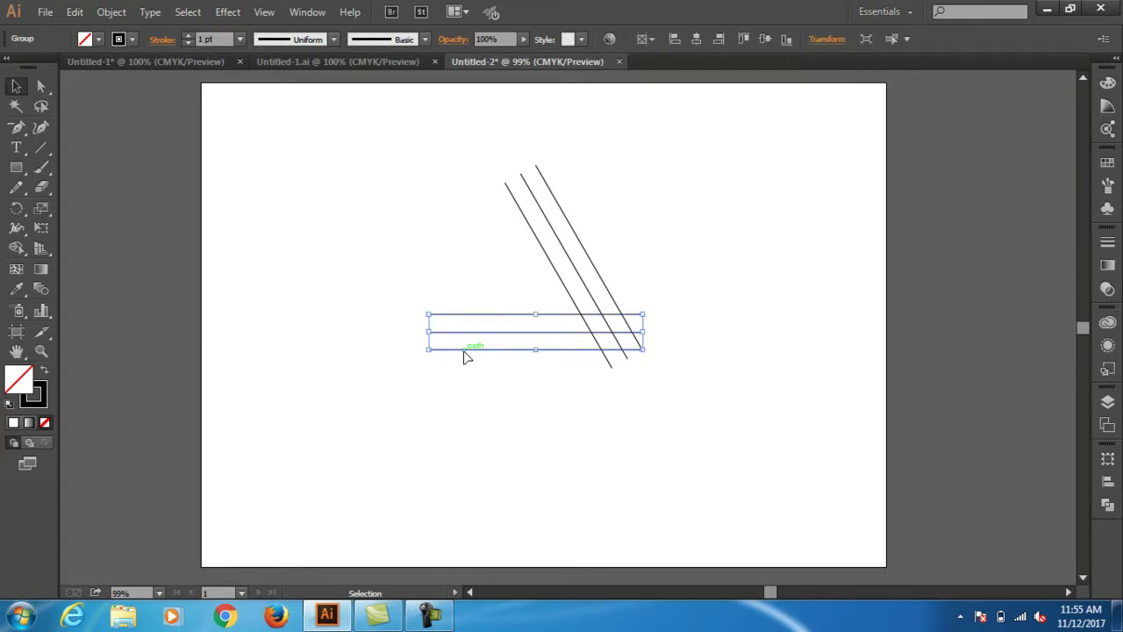
# Make a -120° rotated copy of the horizontal lines.
pyautogui.click(16, 208)
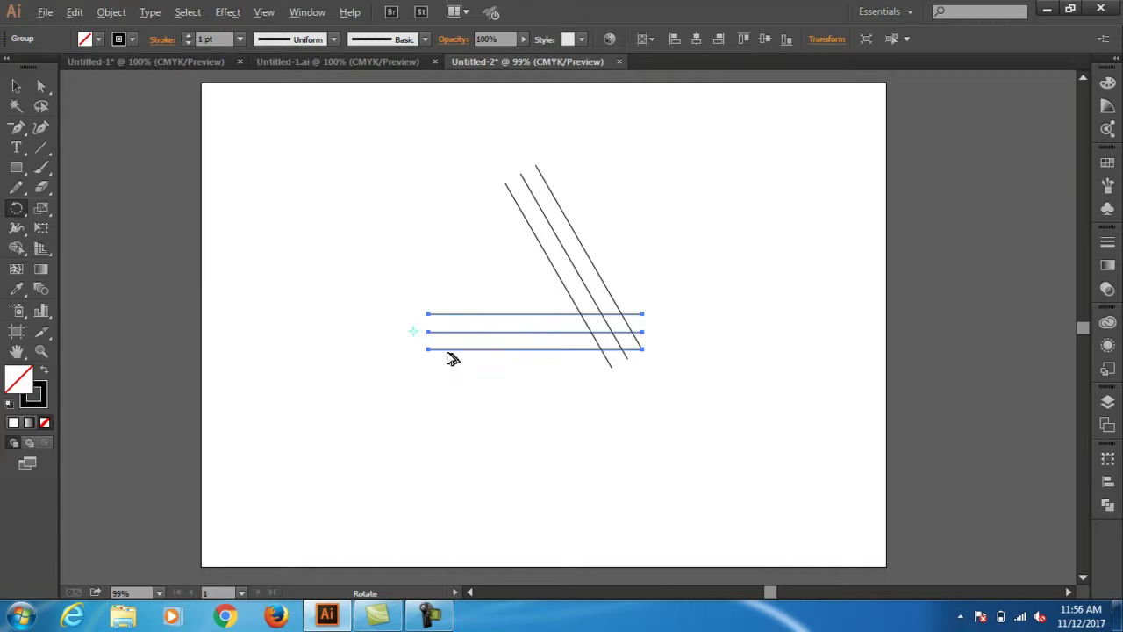
pyautogui.press('Return')
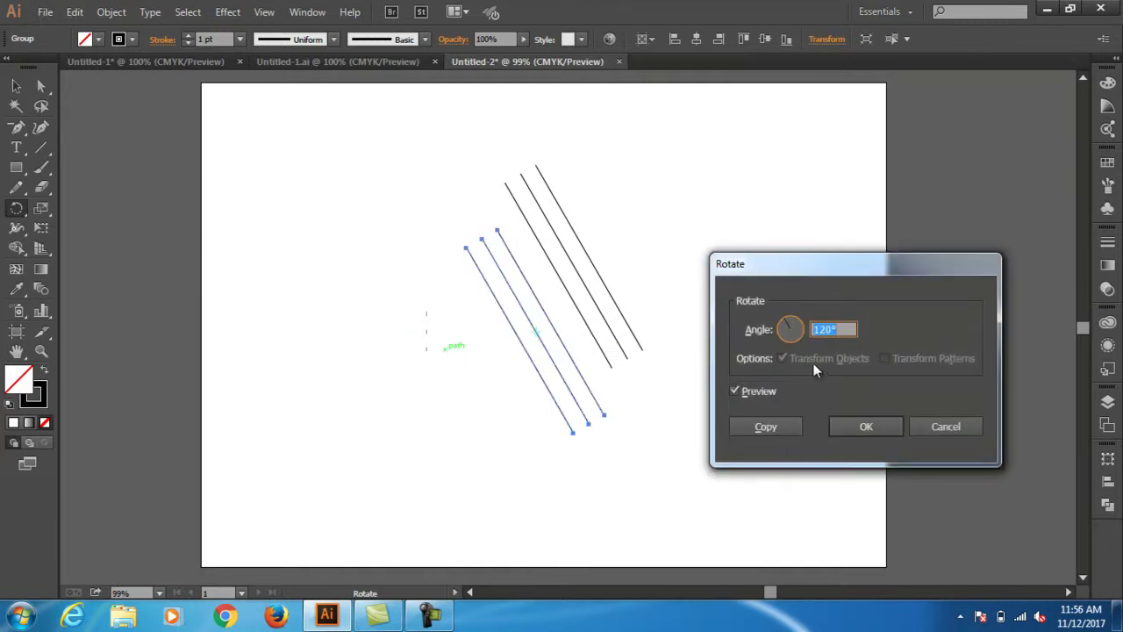
pyautogui.click(815, 330)
pyautogui.write('-')
pyautogui.click(770, 425)
pyautogui.hotkey('ctrl', 'd')
# Move the -120° copy up and left onto the triangle's left side.
pyautogui.click(16, 88)
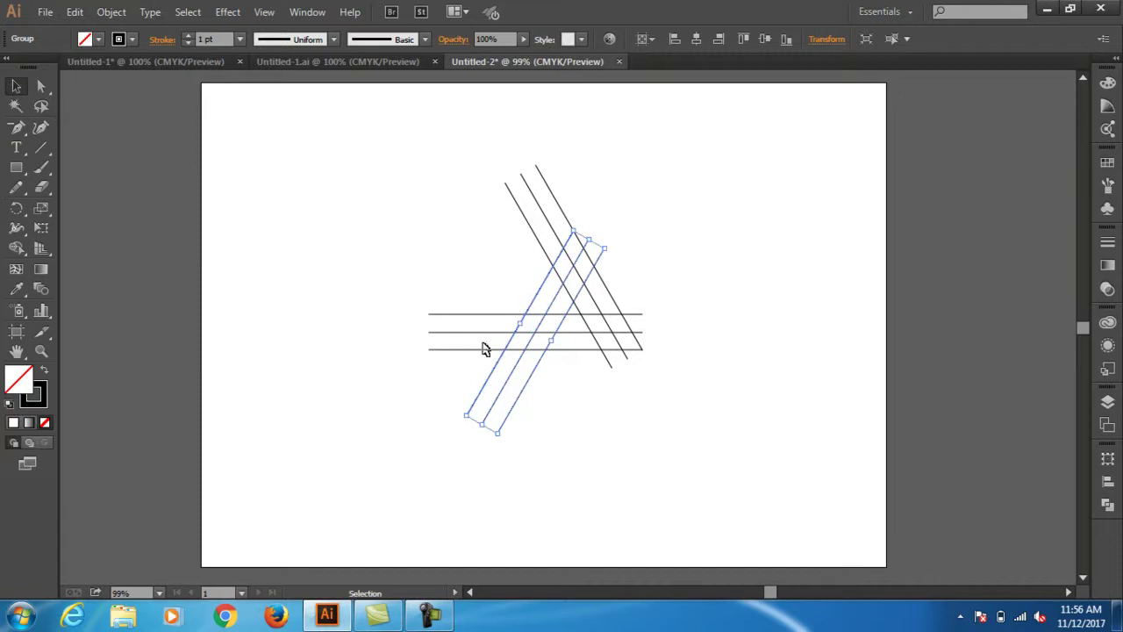
pyautogui.moveTo(521, 399); pyautogui.dragTo(483, 331)
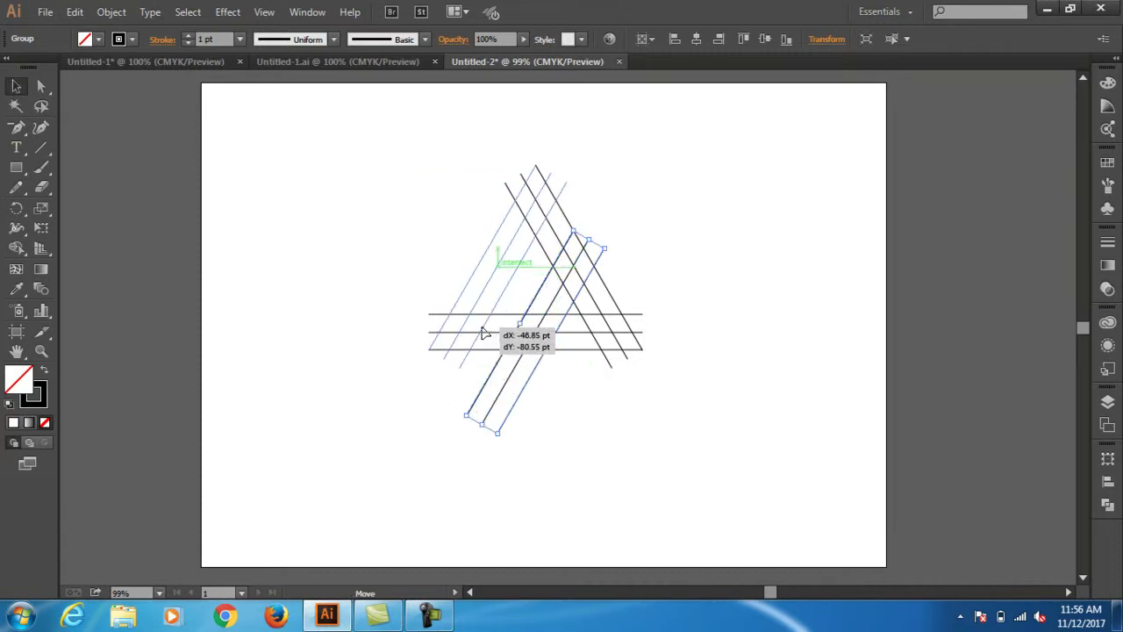
pyautogui.moveTo(482, 332); pyautogui.dragTo(455, 318)
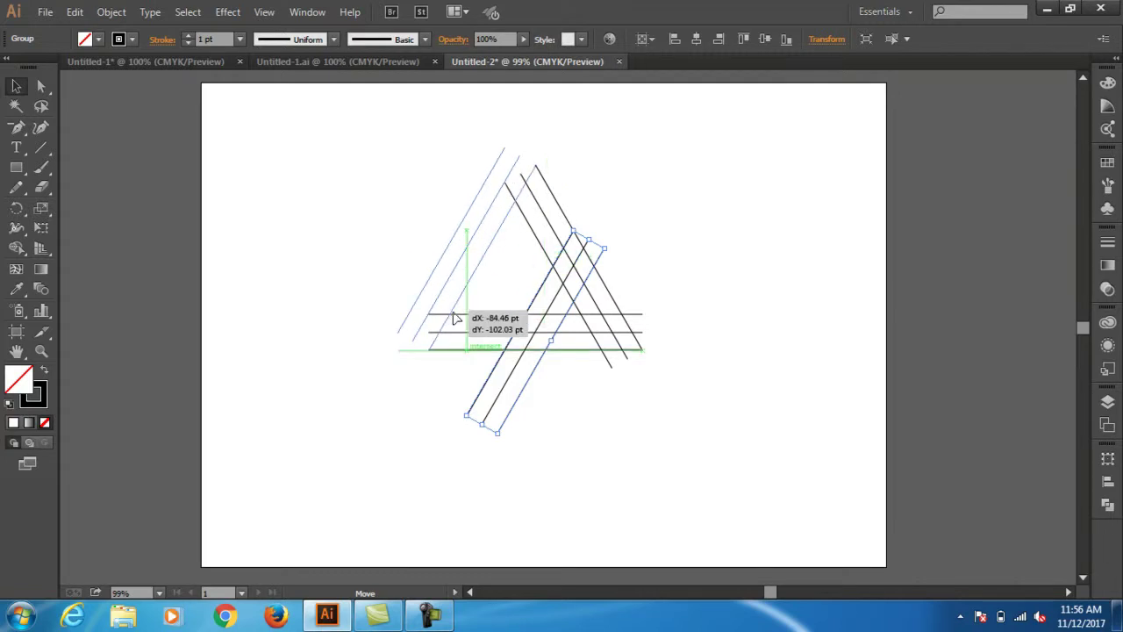
pyautogui.moveTo(454, 317); pyautogui.dragTo(457, 316)
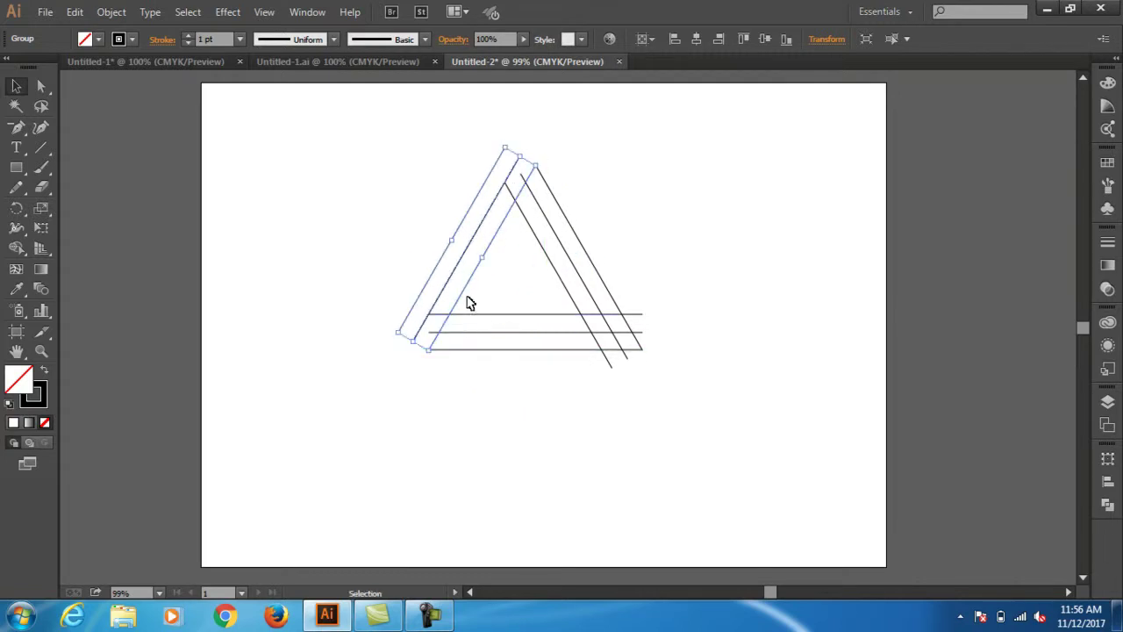
pyautogui.moveTo(466, 301); pyautogui.dragTo(488, 317)
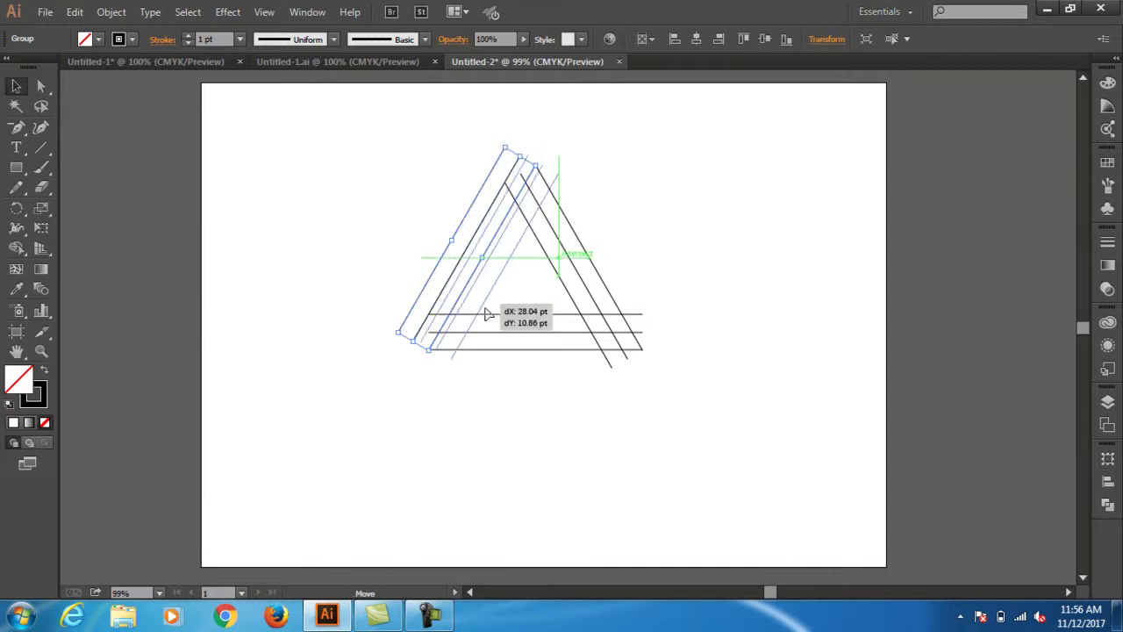
pyautogui.moveTo(488, 317)
pyautogui.mouseDown()
pyautogui.moveTo(516, 353)
pyautogui.moveTo(464, 339)
pyautogui.mouseUp()
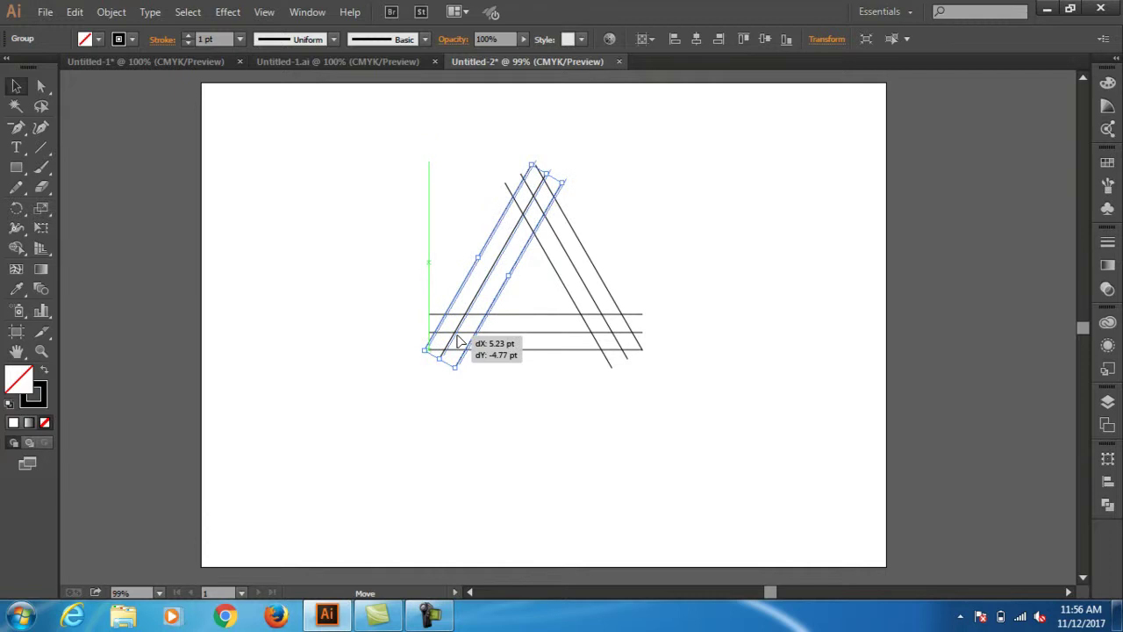
pyautogui.moveTo(467, 325); pyautogui.dragTo(465, 331)
# Nudge the left diagonals right into alignment and select all nine lines.
pyautogui.click(531, 382)
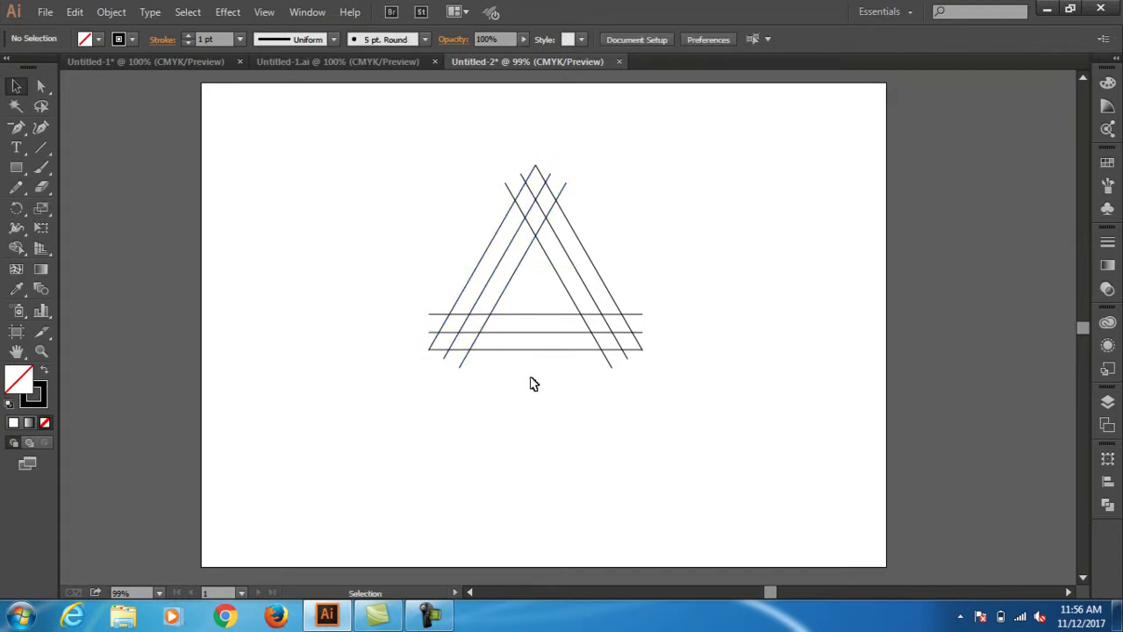
pyautogui.click(468, 351)
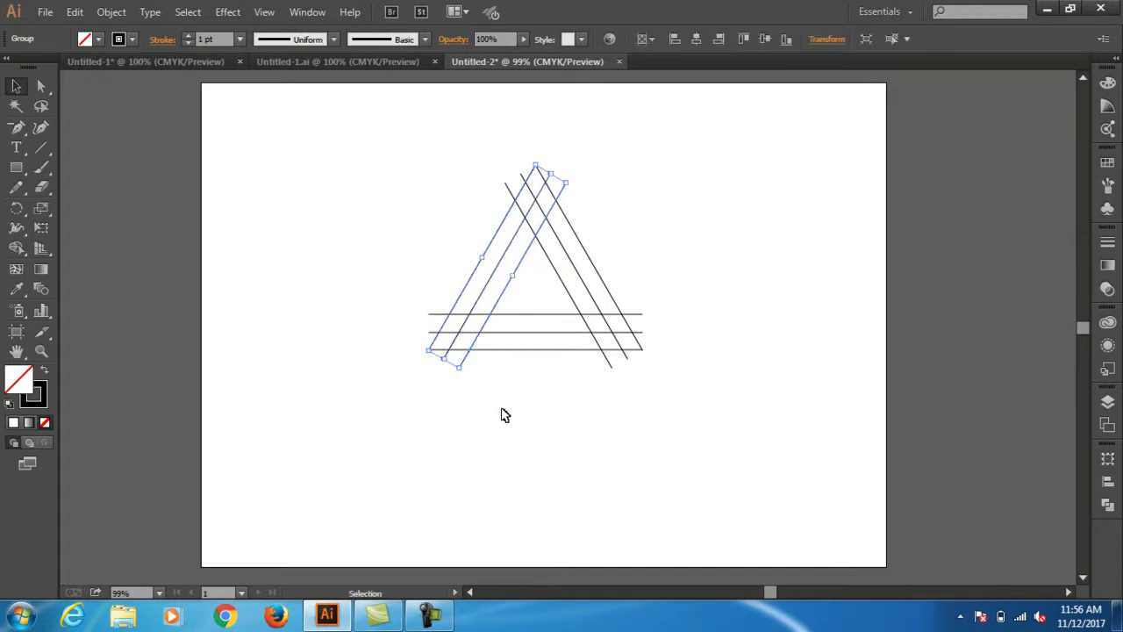
pyautogui.press('Right')
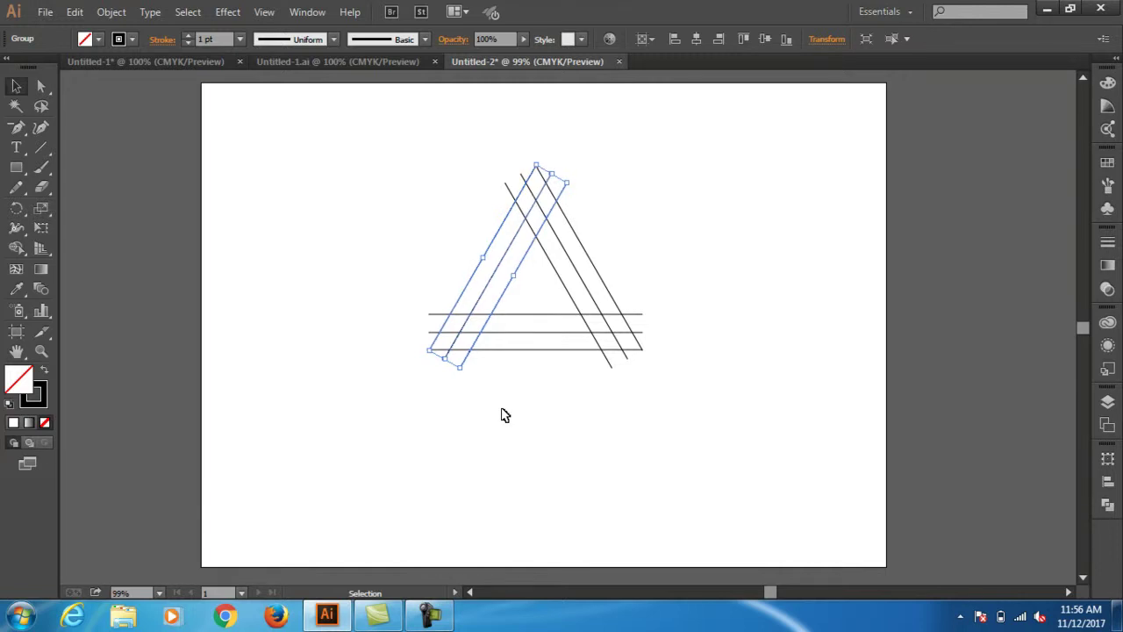
pyautogui.click(505, 414)
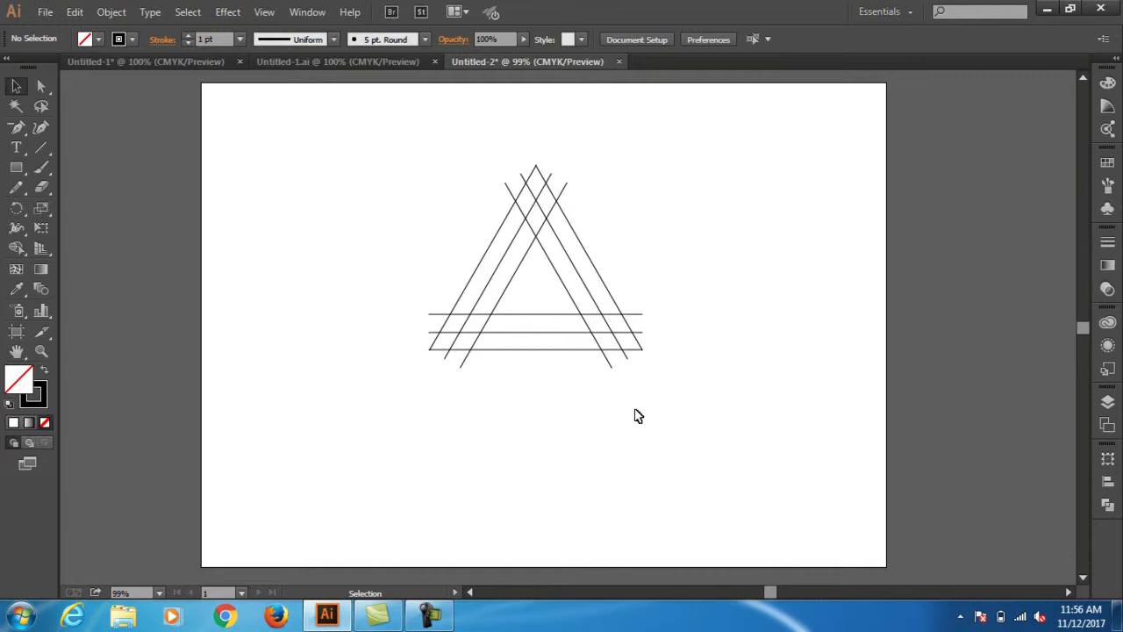
pyautogui.moveTo(672, 414)
pyautogui.mouseDown()
pyautogui.moveTo(414, 303)
pyautogui.moveTo(356, 149)
pyautogui.mouseUp()
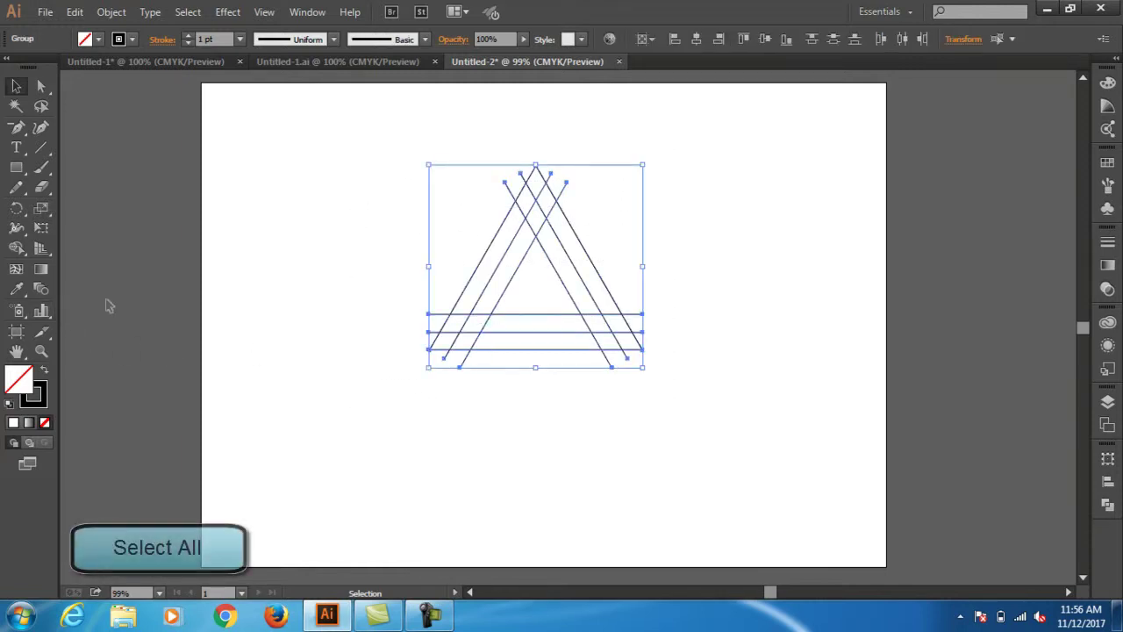
pyautogui.click(16, 248)
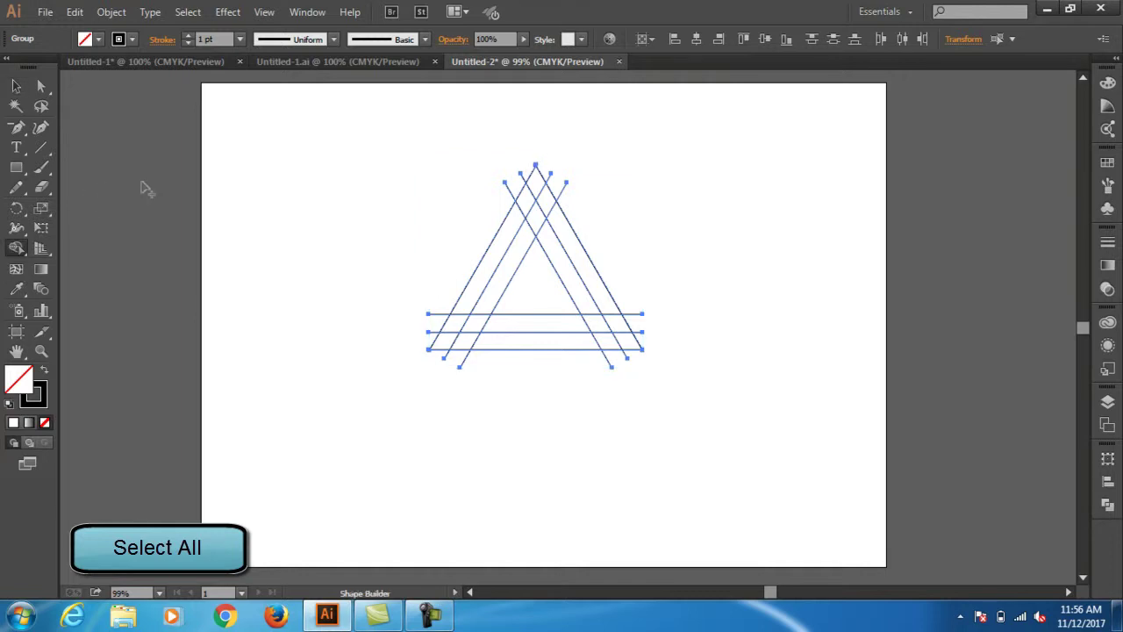
pyautogui.click(99, 40)
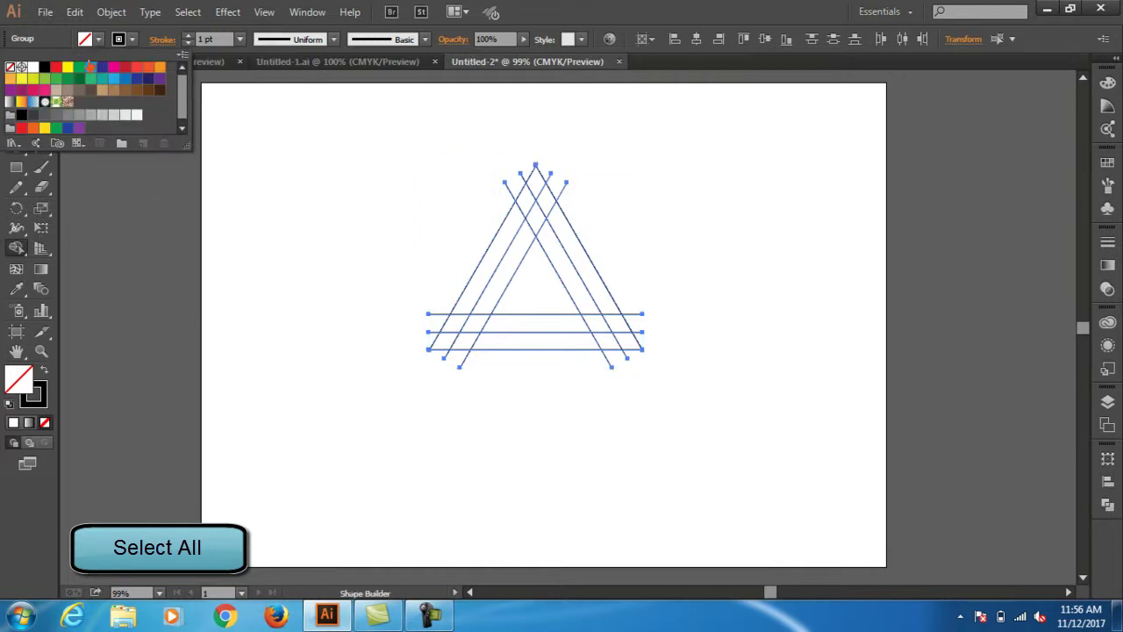
# Set fill to CMYK Green and merge the strips into green bands with Shape Builder.
pyautogui.click(82, 73)
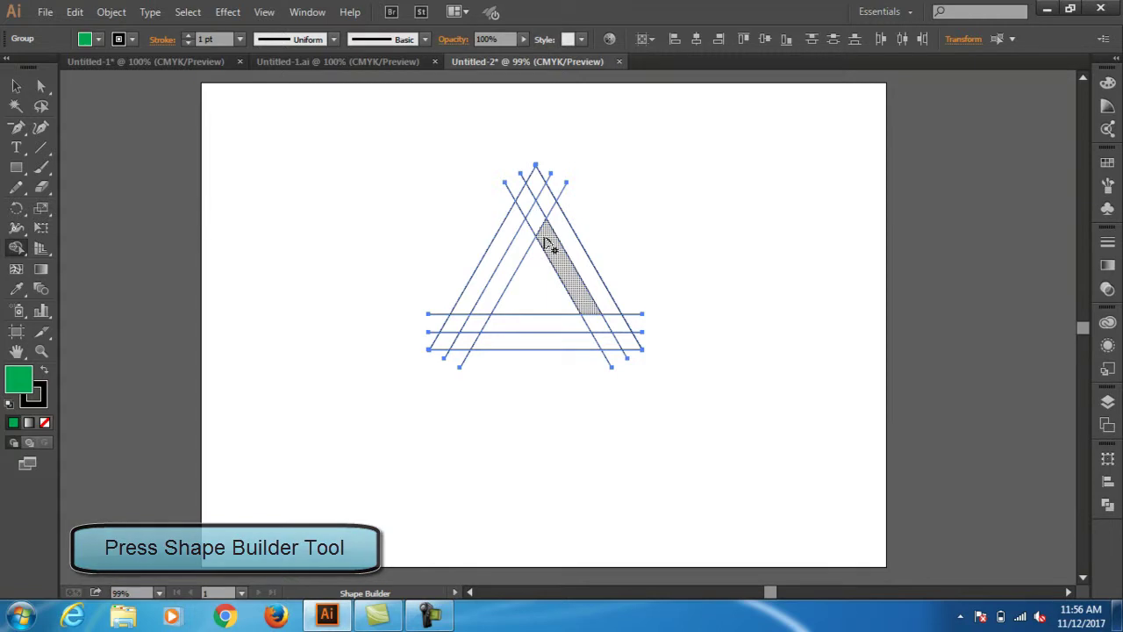
pyautogui.moveTo(551, 250)
pyautogui.mouseDown()
pyautogui.moveTo(595, 345)
pyautogui.moveTo(444, 344)
pyautogui.mouseUp()
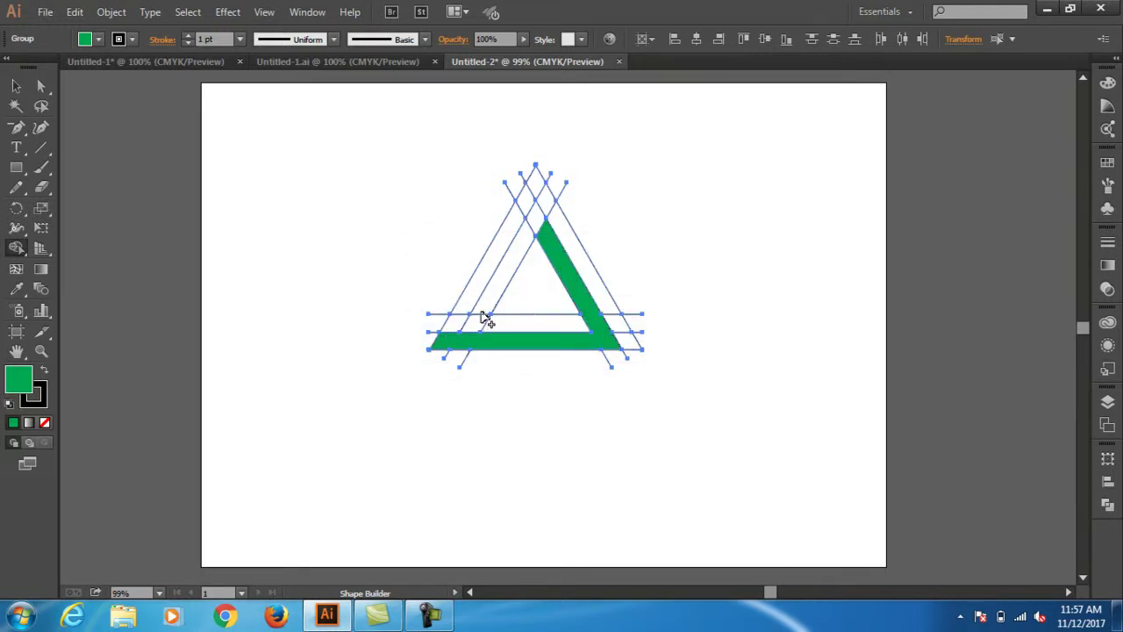
pyautogui.moveTo(481, 306)
pyautogui.mouseDown()
pyautogui.moveTo(532, 229)
pyautogui.moveTo(604, 303)
pyautogui.mouseUp()
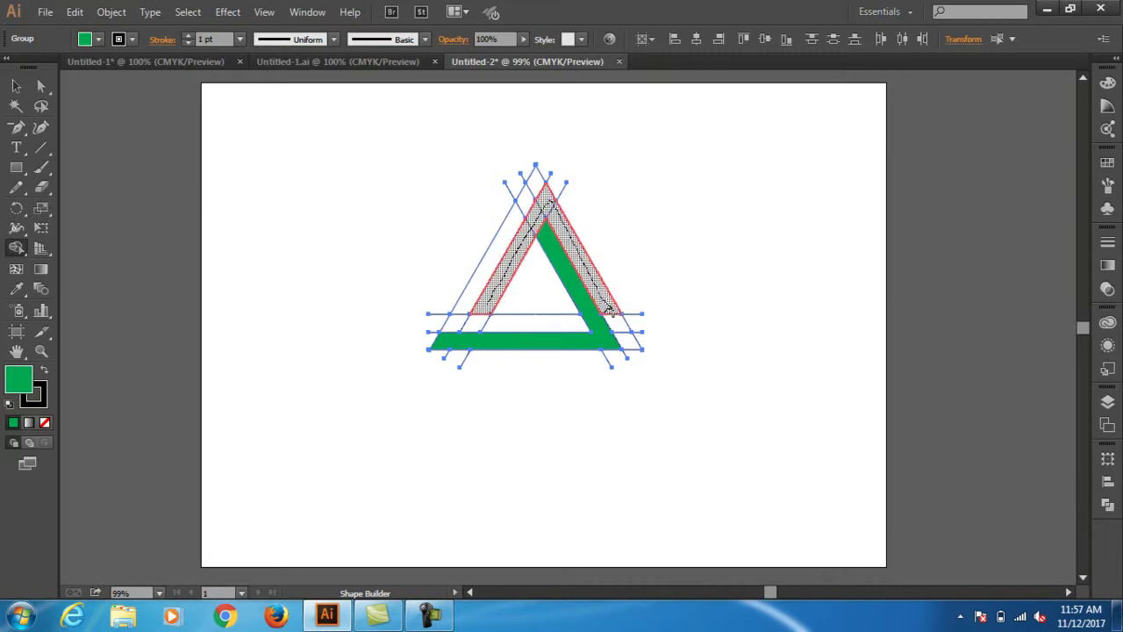
pyautogui.moveTo(604, 304); pyautogui.dragTo(638, 350)
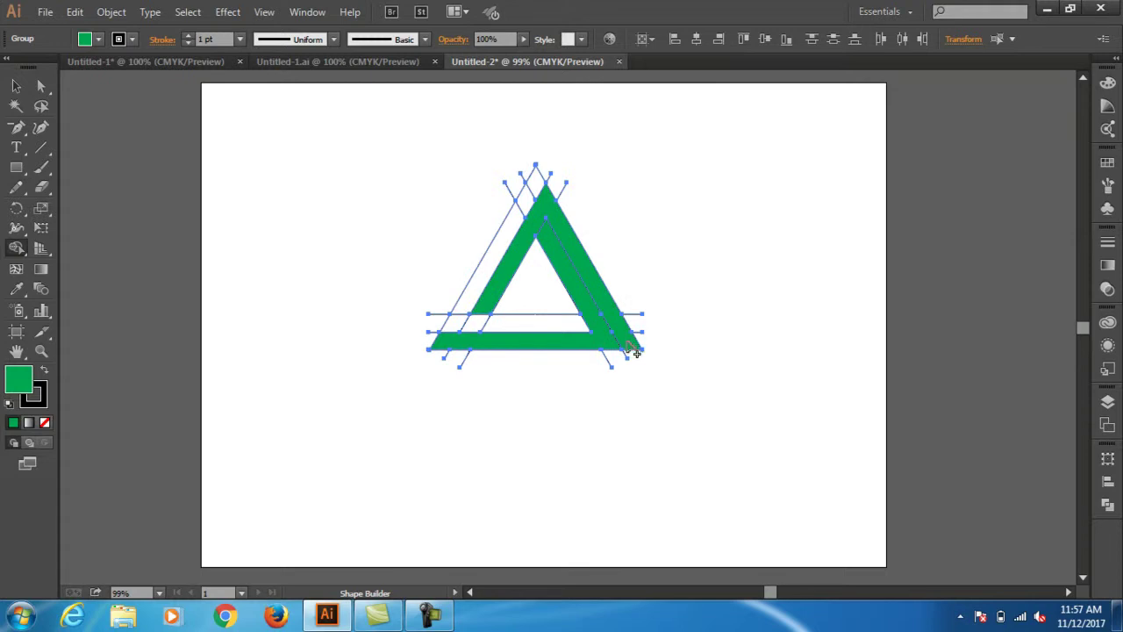
pyautogui.moveTo(575, 328); pyautogui.dragTo(476, 291)
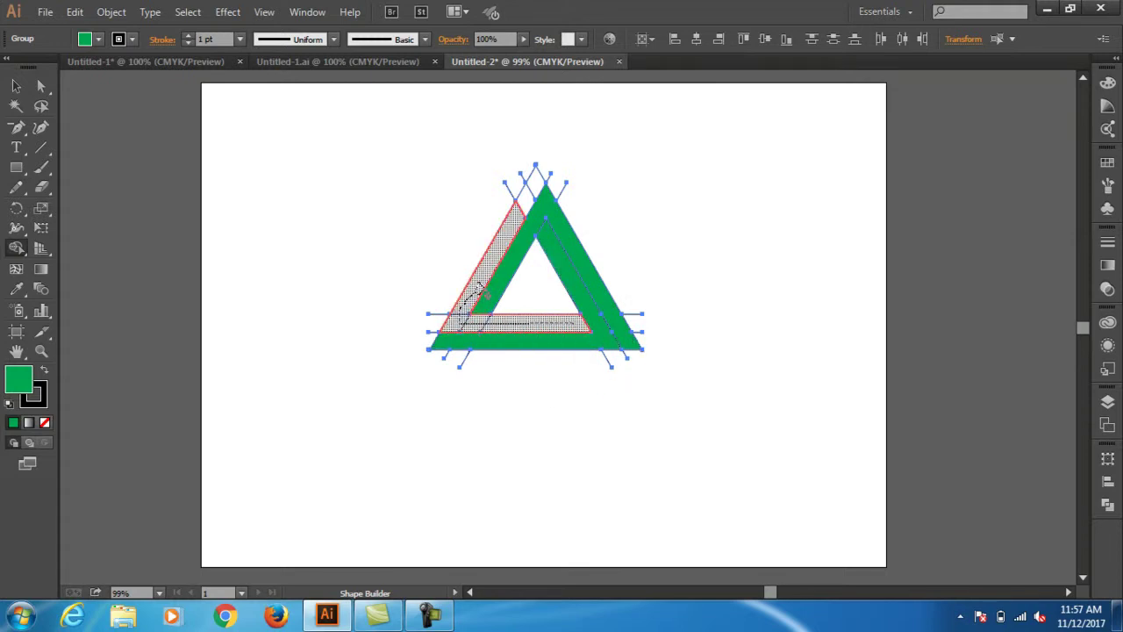
pyautogui.moveTo(477, 290); pyautogui.dragTo(536, 178)
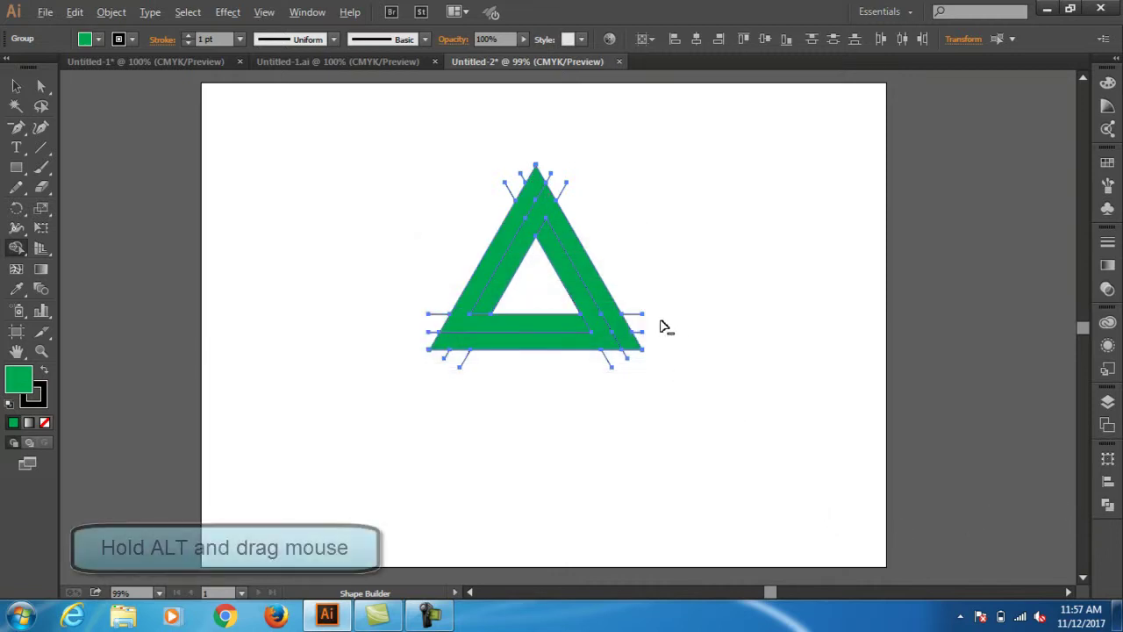
# Alt-drag to delete the stray line ends at the corners and apex.
pyautogui.moveTo(622, 294); pyautogui.dragTo(631, 308)
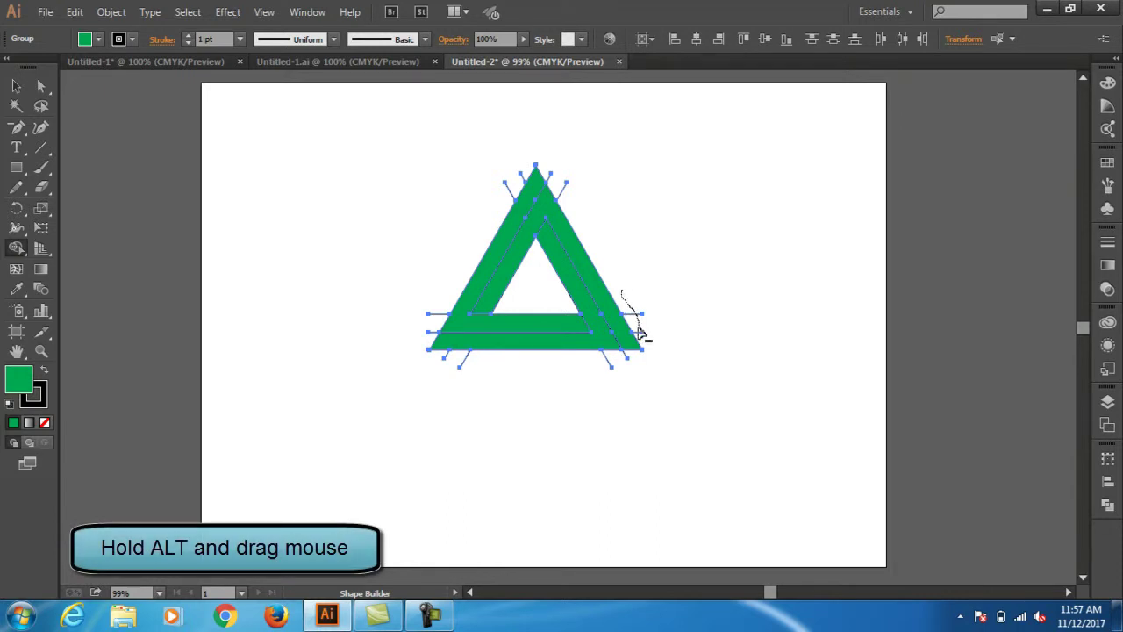
pyautogui.moveTo(644, 343); pyautogui.dragTo(644, 341)
pyautogui.moveTo(600, 370); pyautogui.dragTo(627, 359)
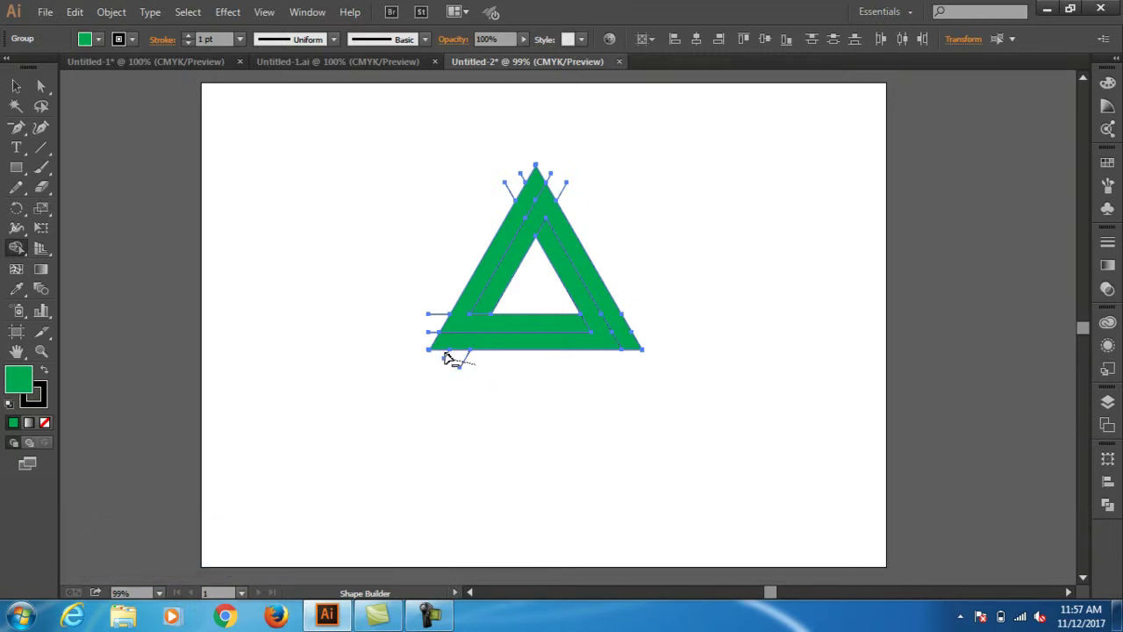
pyautogui.moveTo(447, 358); pyautogui.dragTo(466, 364)
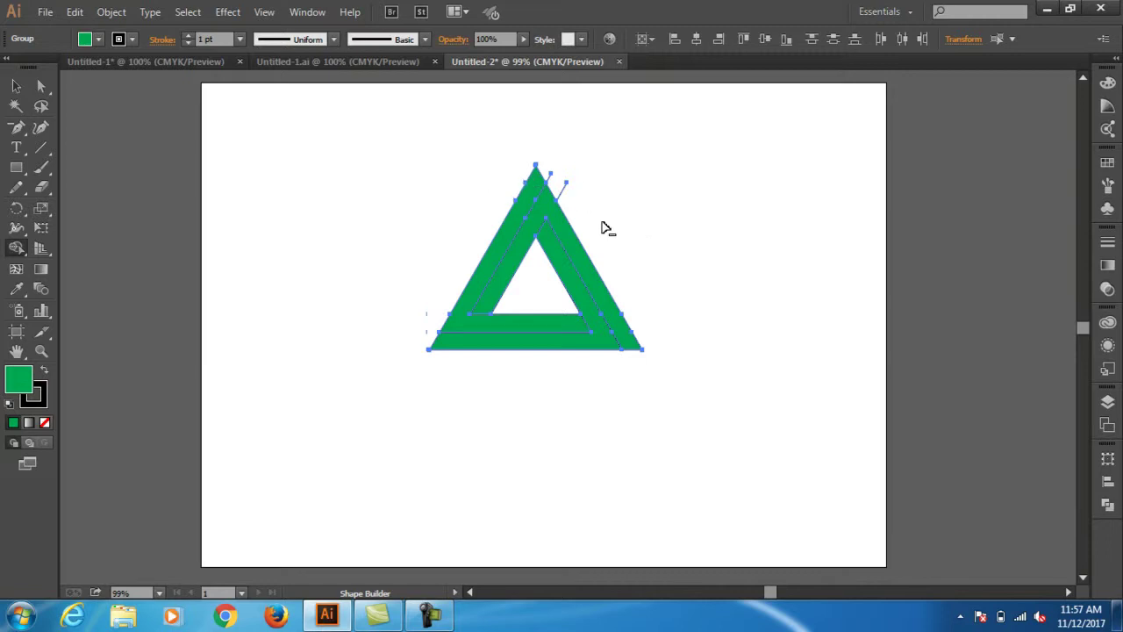
pyautogui.moveTo(575, 201); pyautogui.dragTo(551, 182)
pyautogui.click(16, 85)
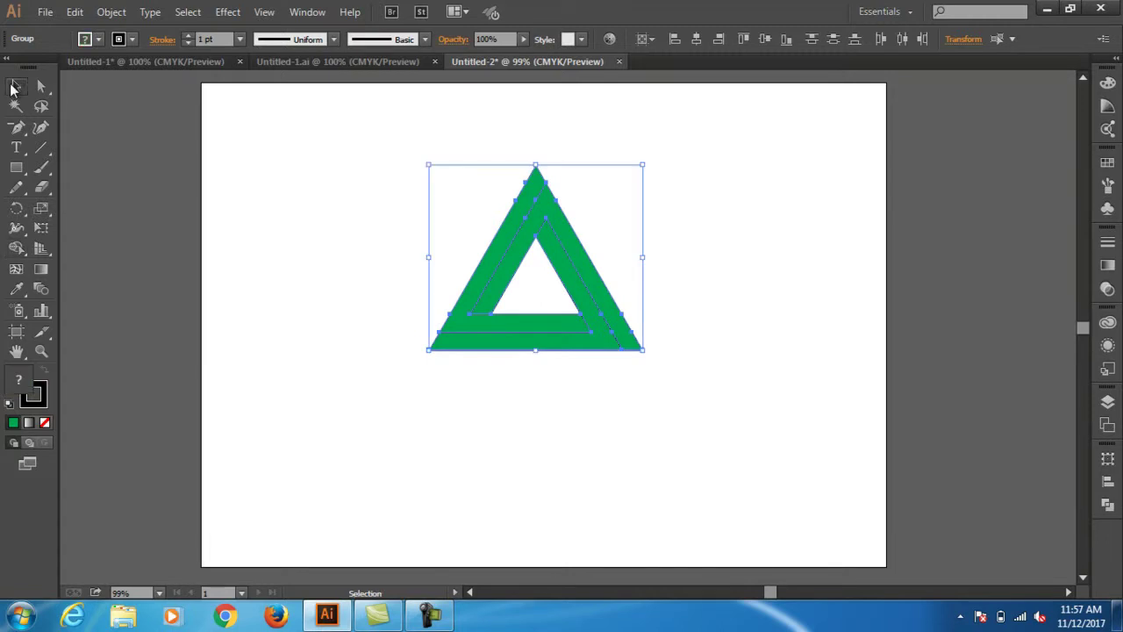
pyautogui.click(563, 466)
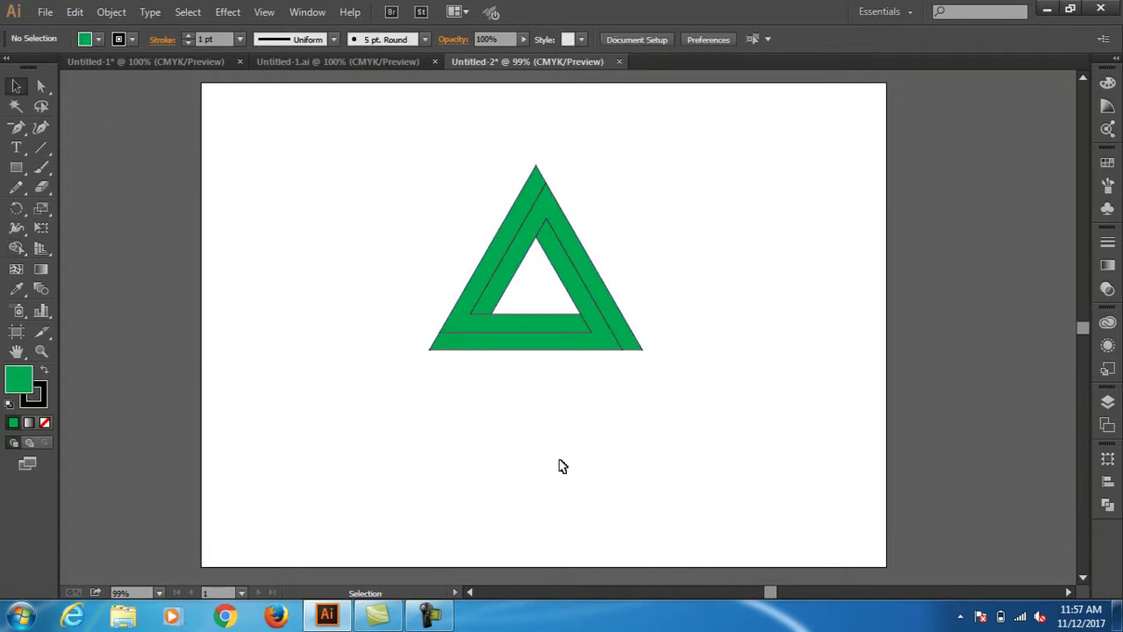
pyautogui.click(630, 336)
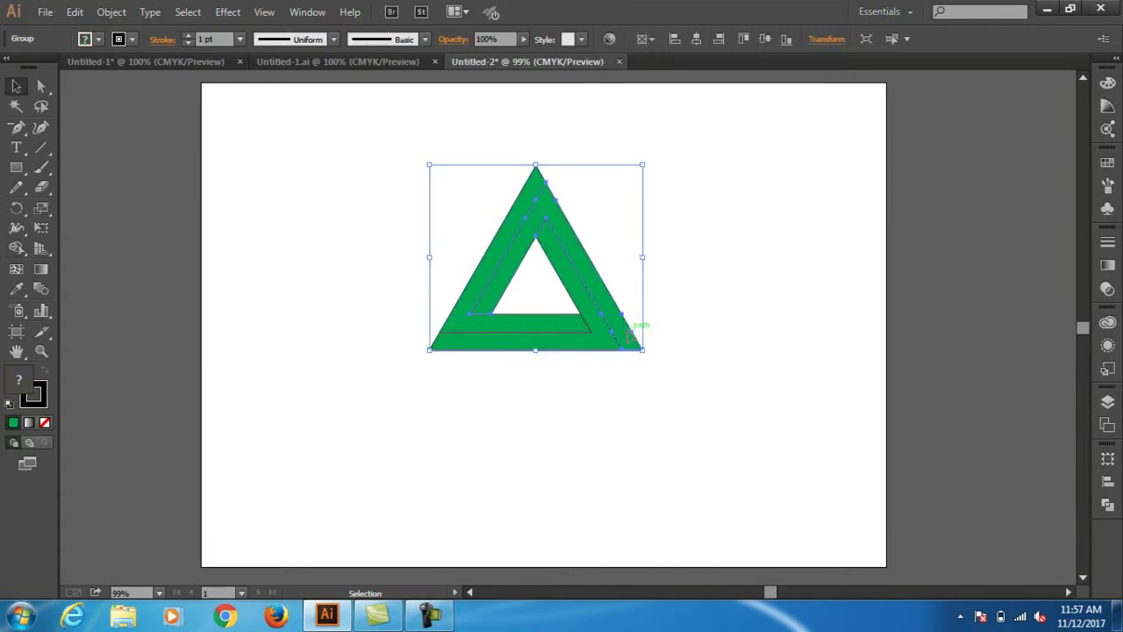
pyautogui.rightClick(615, 339)
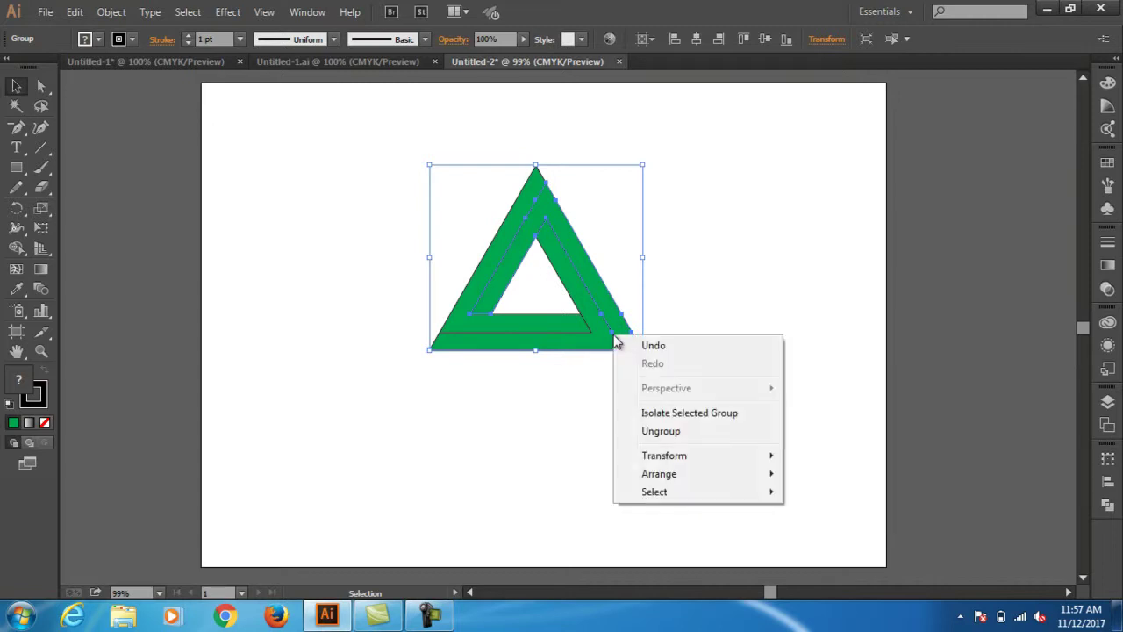
pyautogui.click(647, 432)
pyautogui.click(721, 409)
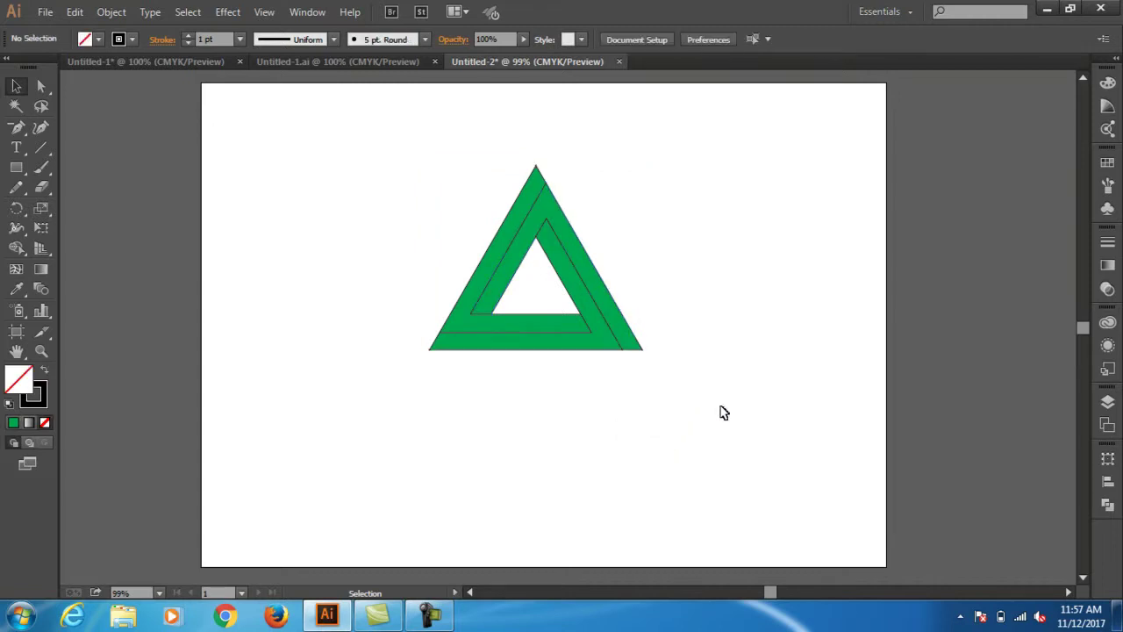
pyautogui.click(630, 349)
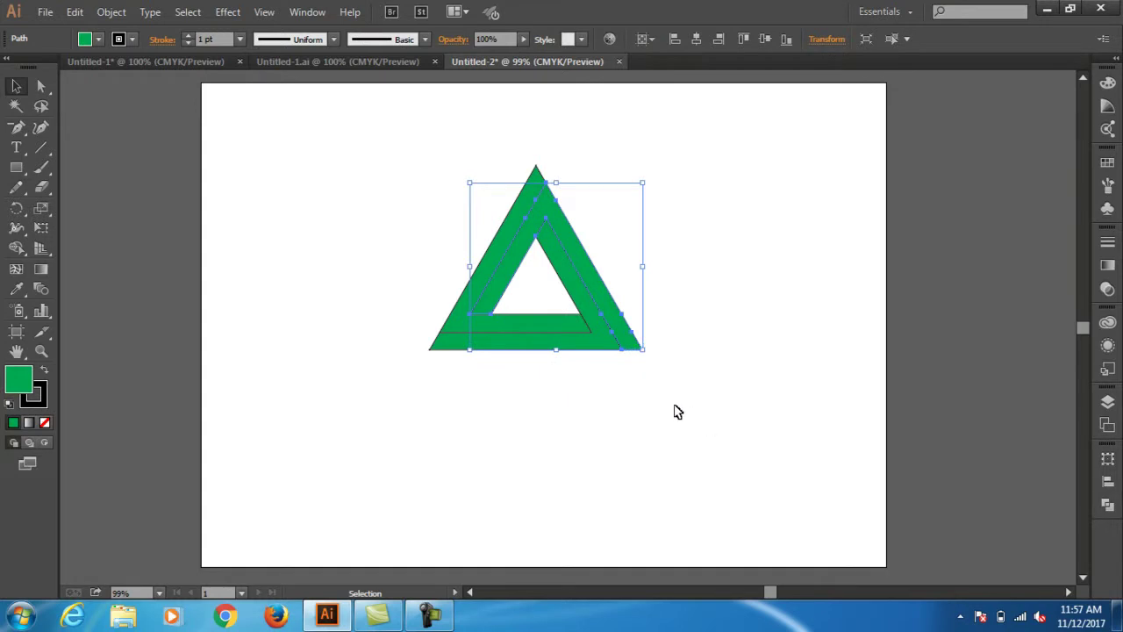
pyautogui.click(628, 401)
pyautogui.moveTo(665, 395); pyautogui.dragTo(381, 145)
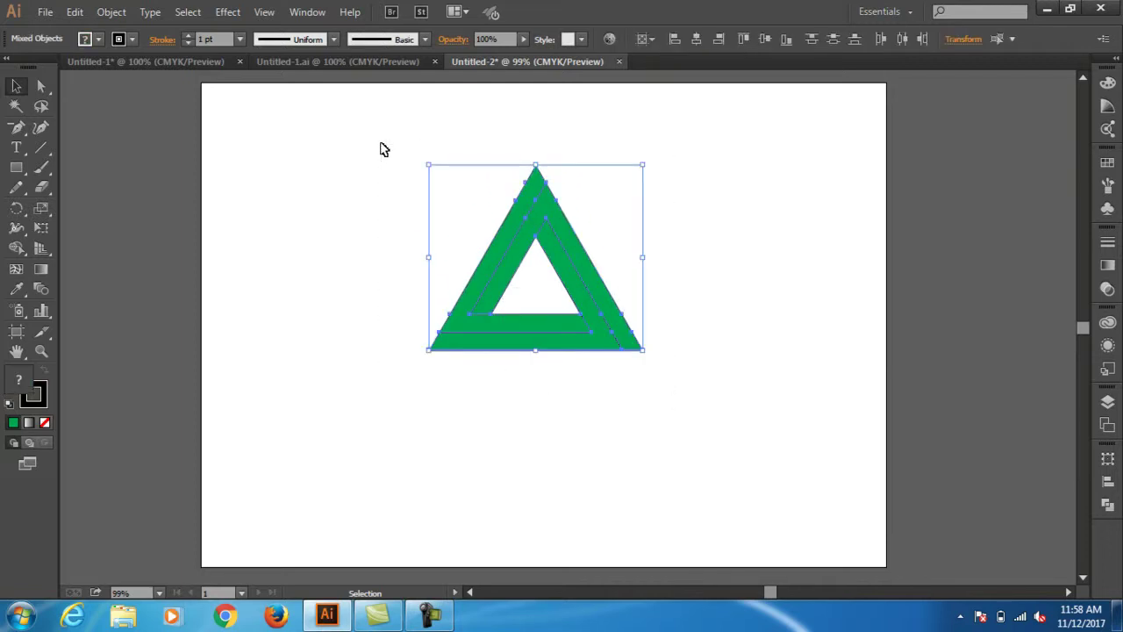
pyautogui.click(619, 421)
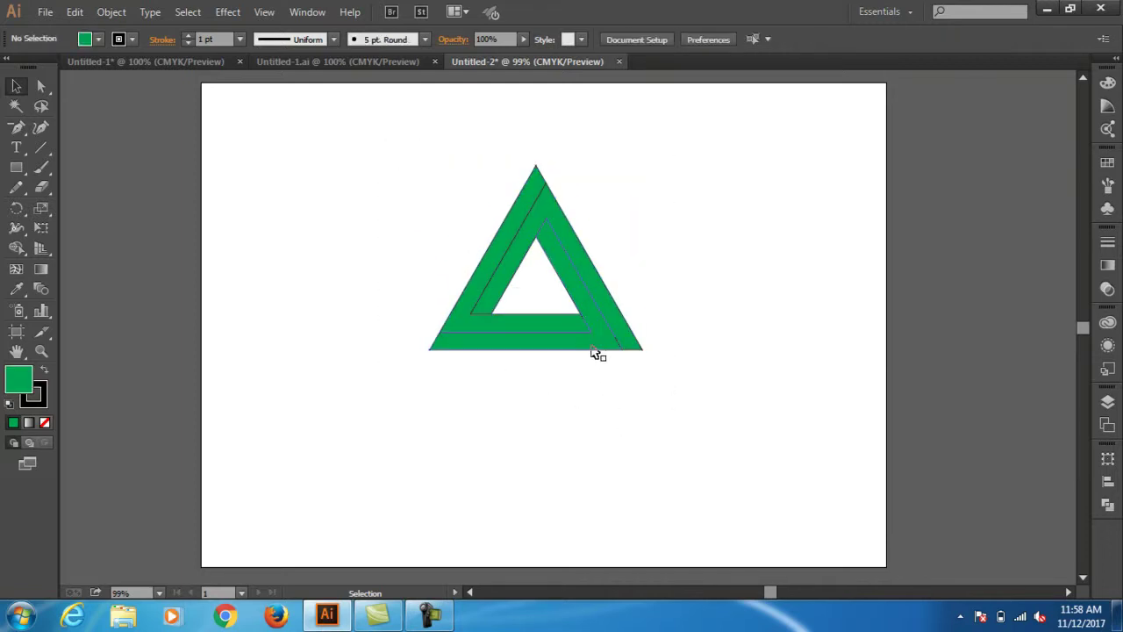
pyautogui.click(596, 345)
pyautogui.click(620, 406)
pyautogui.hotkey('ctrl', 'a')
pyautogui.click(621, 402)
pyautogui.moveTo(397, 143); pyautogui.dragTo(688, 410)
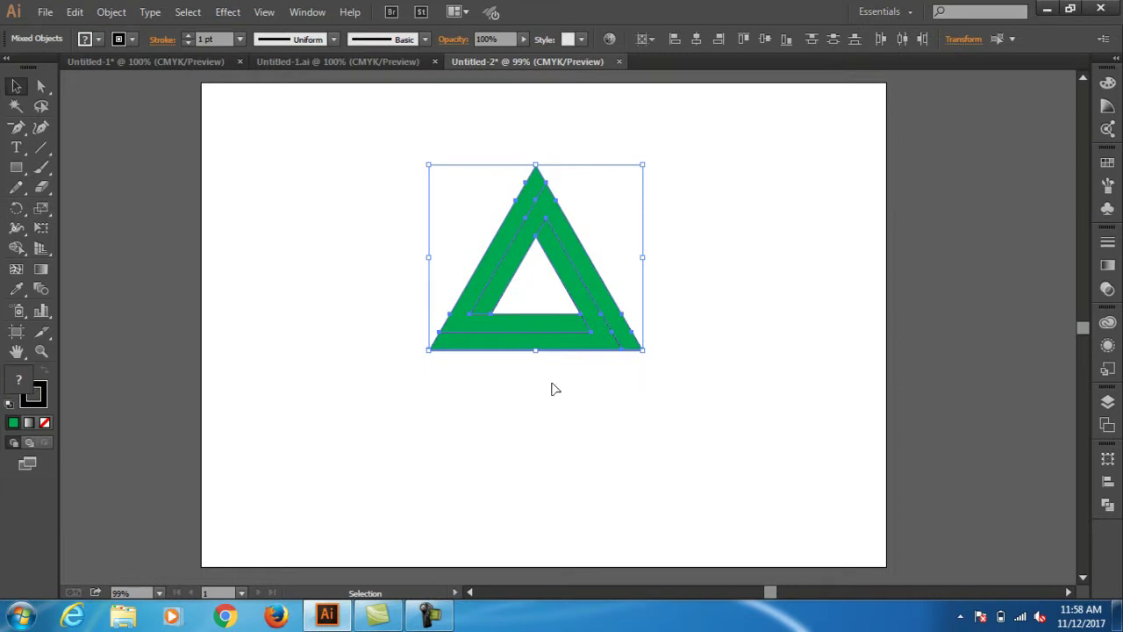
pyautogui.click(41, 85)
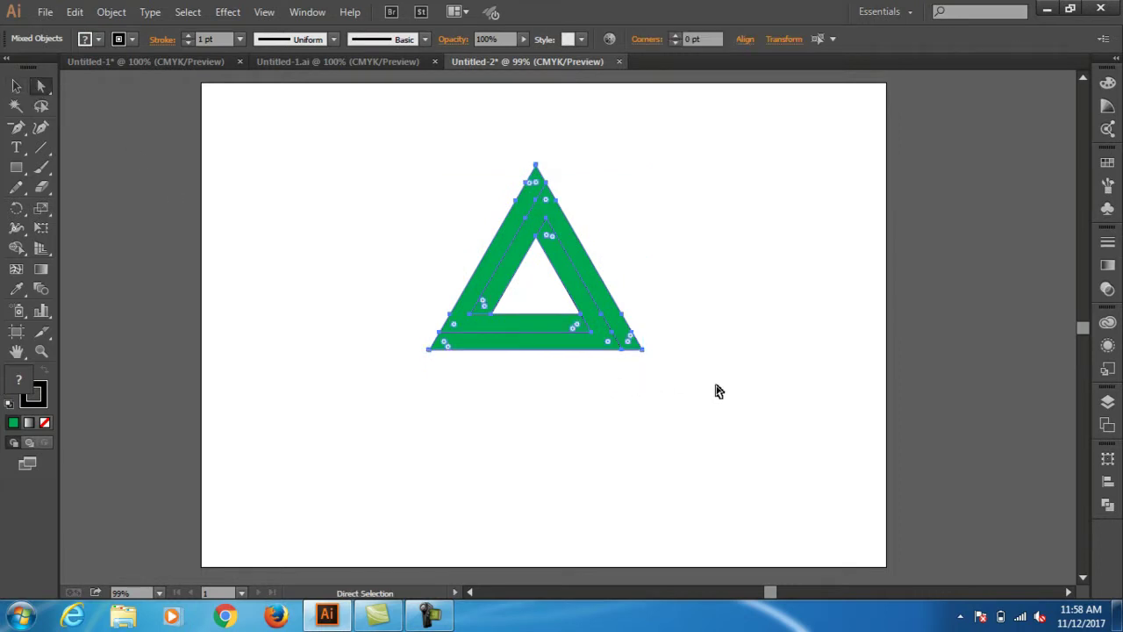
# Select all the triangle's pieces and group them.
pyautogui.click(644, 353)
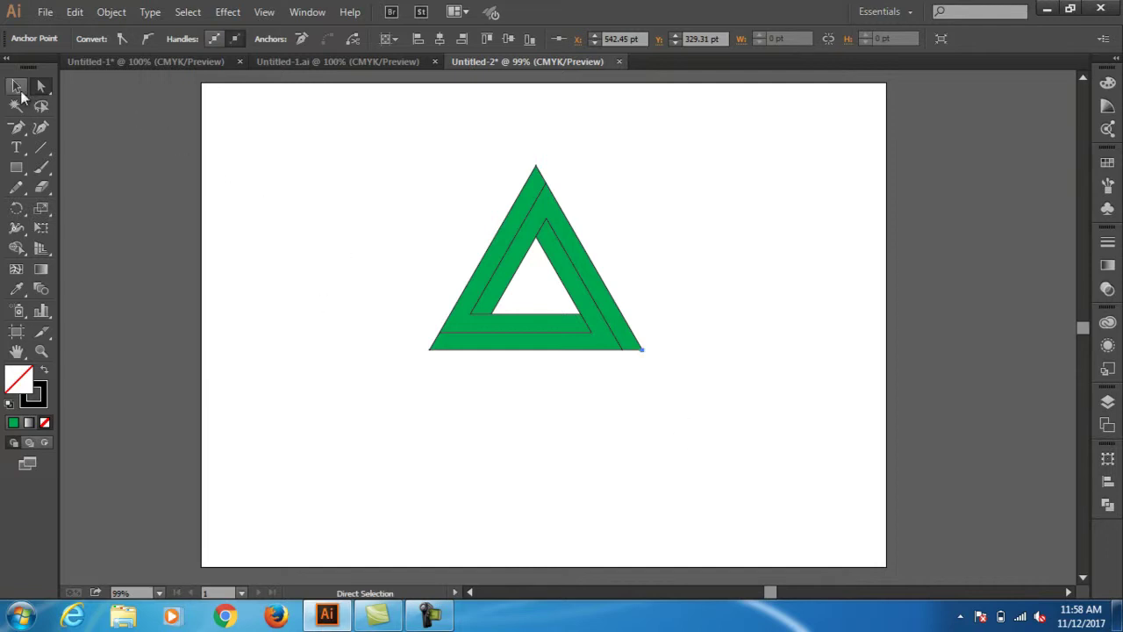
pyautogui.click(16, 85)
pyautogui.click(707, 436)
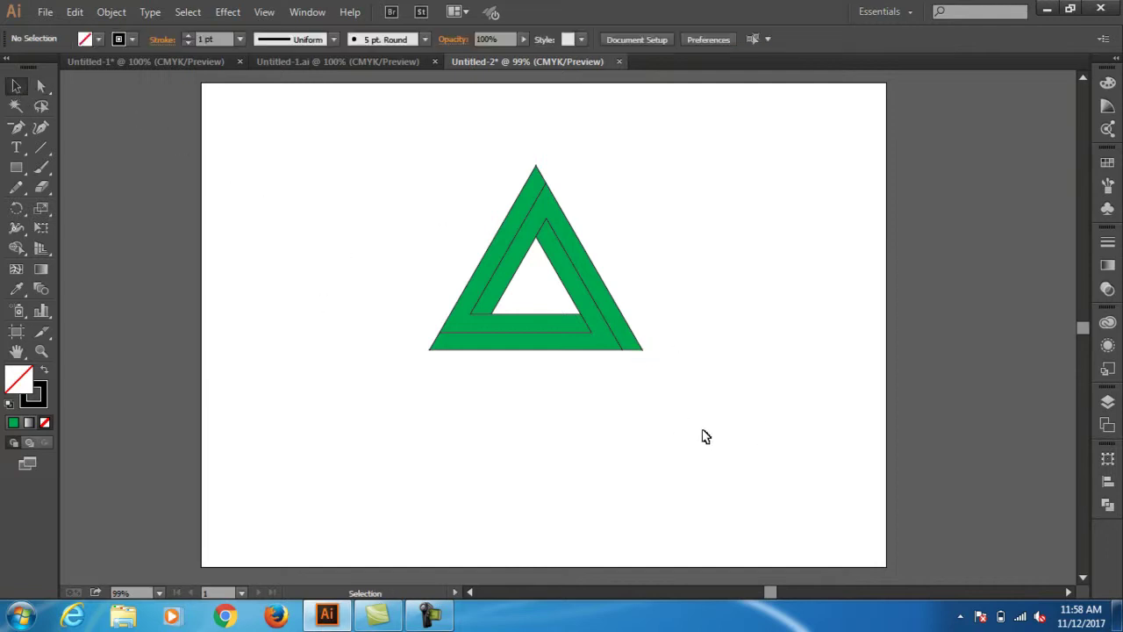
pyautogui.click(645, 352)
pyautogui.click(645, 352)
pyautogui.click(682, 389)
pyautogui.moveTo(701, 390); pyautogui.dragTo(399, 146)
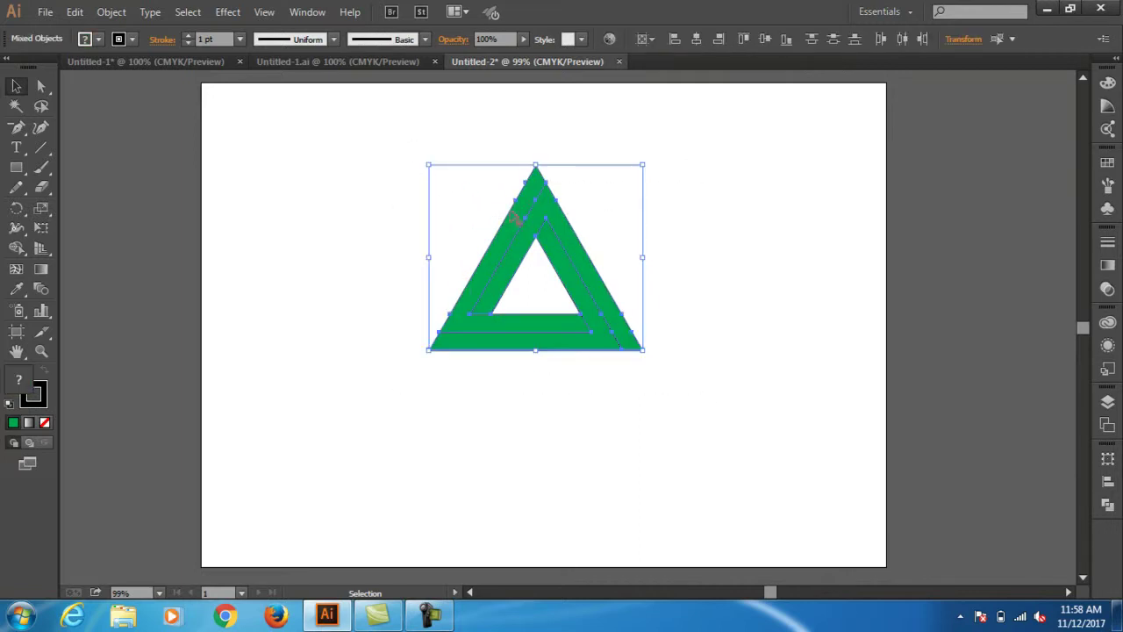
pyautogui.rightClick(580, 253)
pyautogui.click(633, 326)
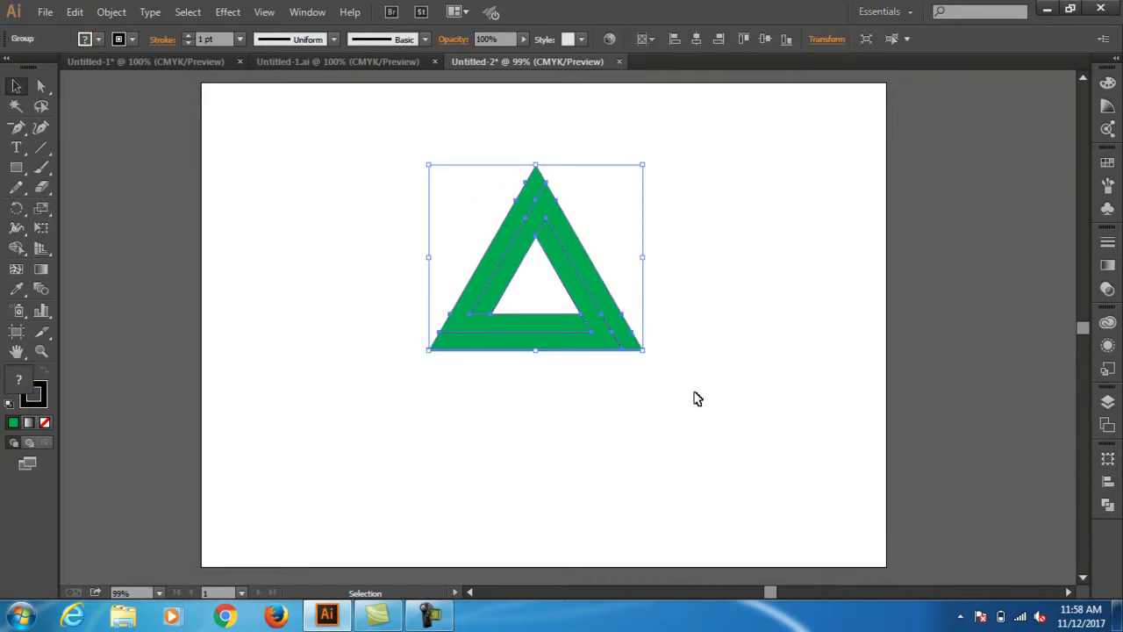
pyautogui.click(694, 400)
pyautogui.click(623, 342)
# Round the bottom-right and bottom-left outer corners with the live-corner widgets.
pyautogui.click(40, 86)
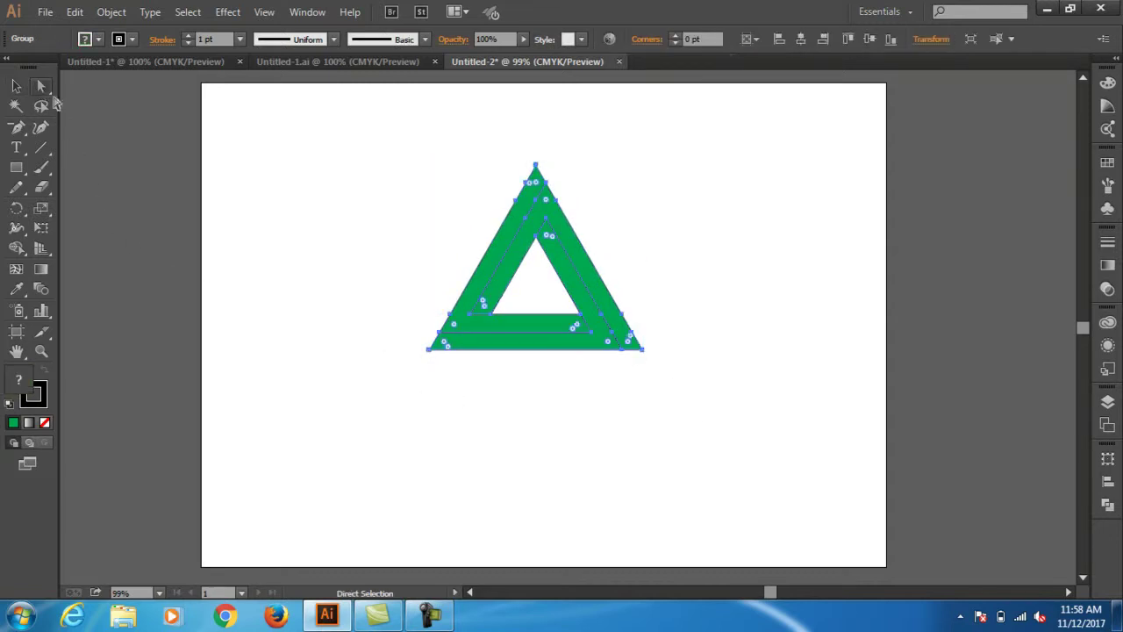
pyautogui.click(642, 349)
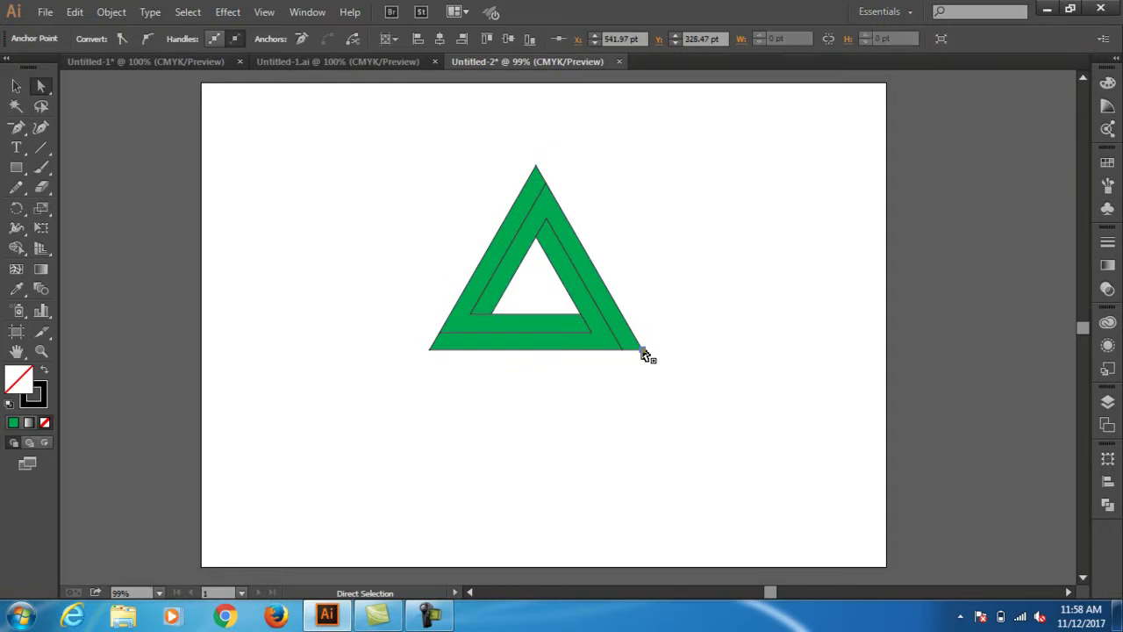
pyautogui.click(643, 353)
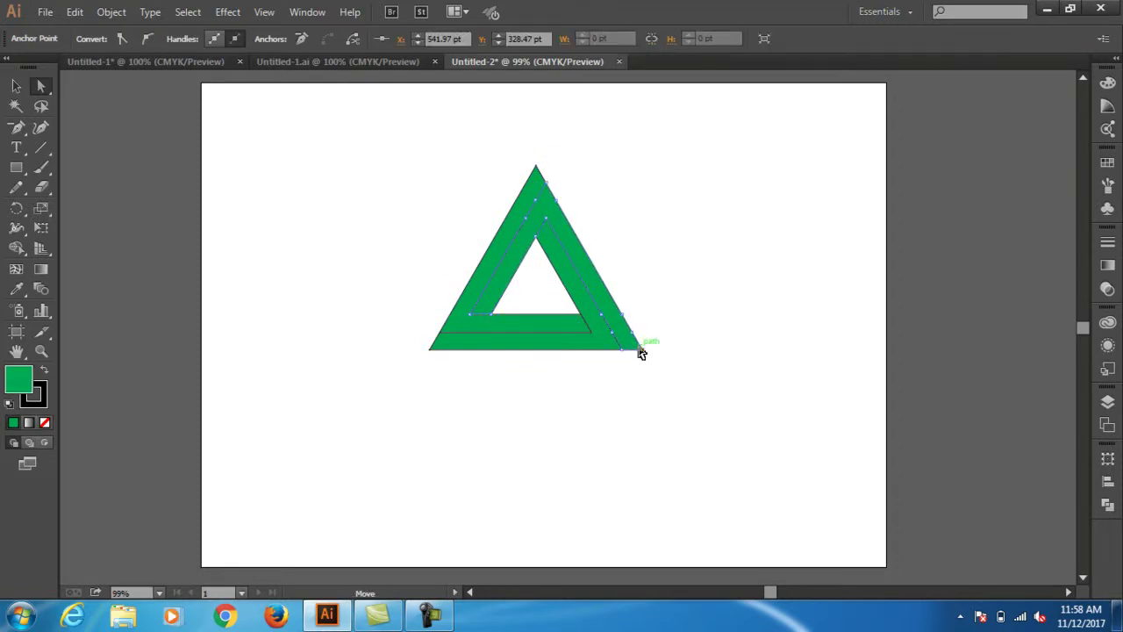
pyautogui.click(643, 353)
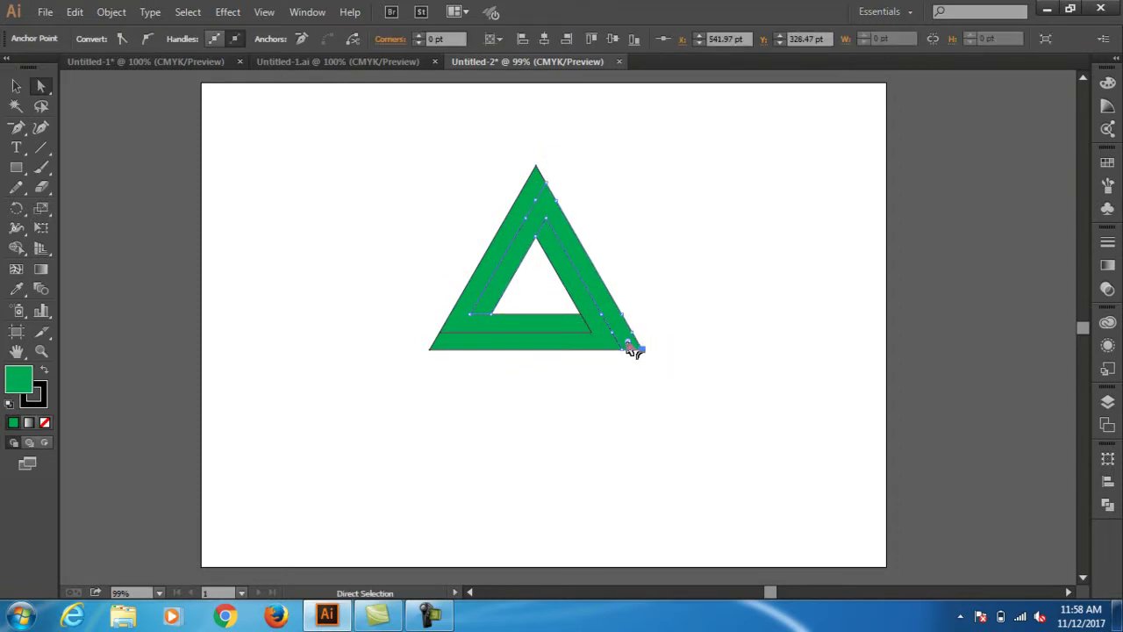
pyautogui.moveTo(634, 351); pyautogui.dragTo(626, 346)
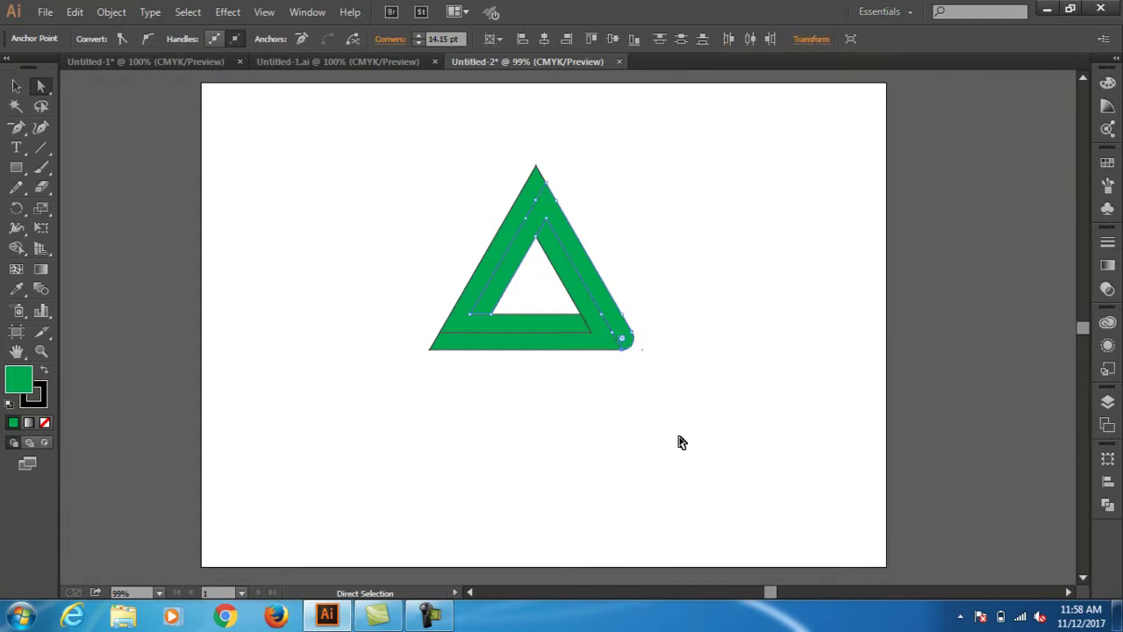
pyautogui.click(430, 350)
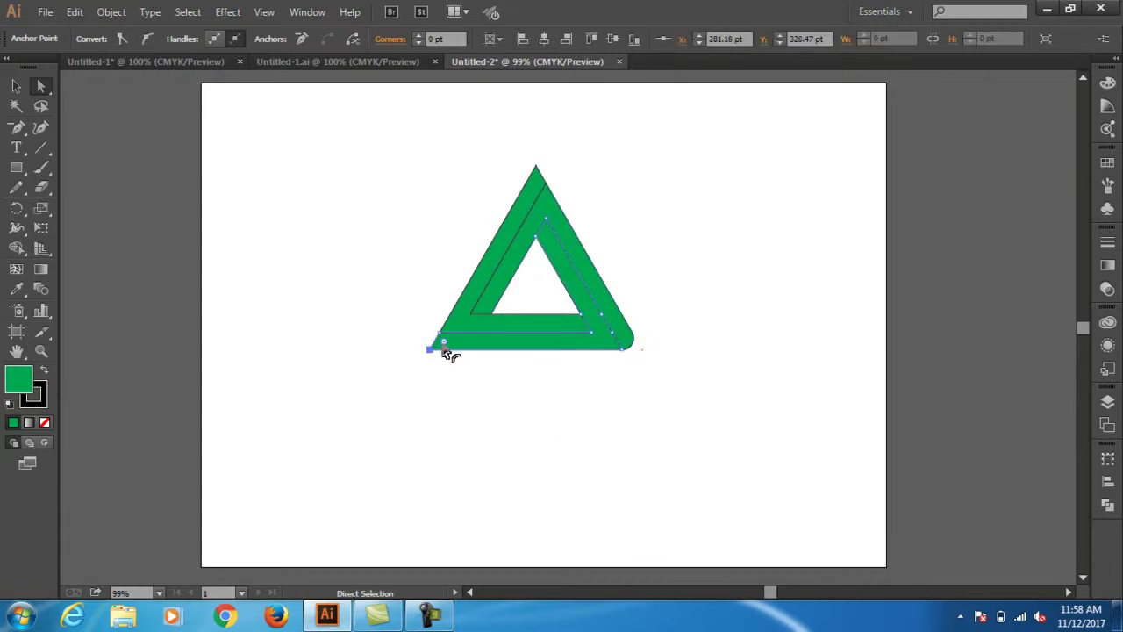
pyautogui.moveTo(450, 349); pyautogui.dragTo(469, 351)
# Round the top corner to match, giving about a 14 pt radius.
pyautogui.click(535, 166)
pyautogui.click(537, 167)
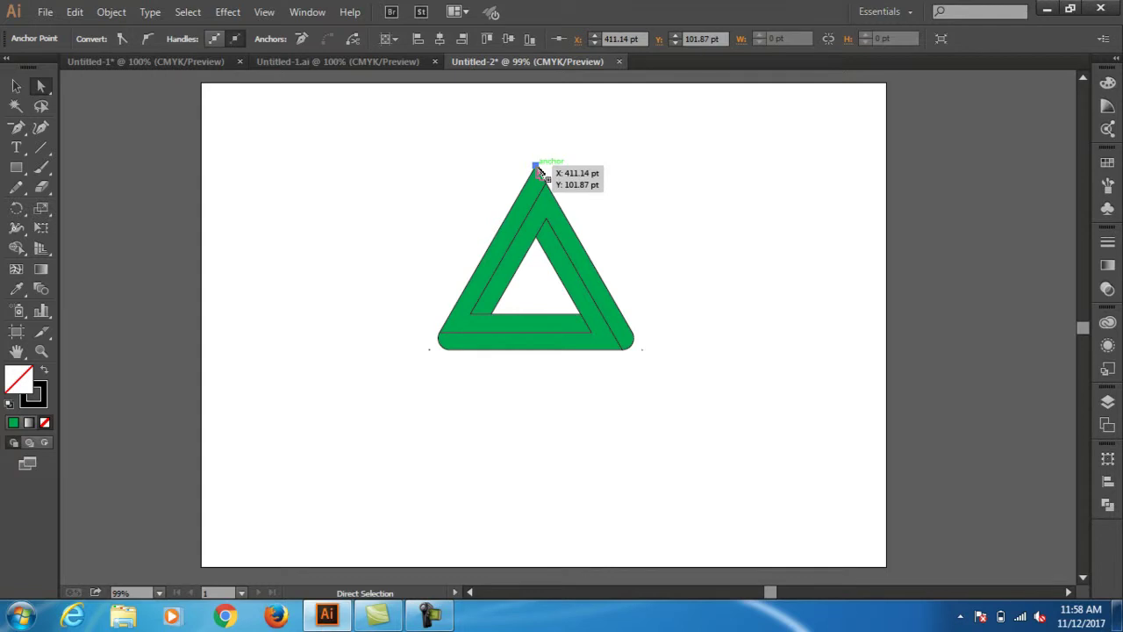
pyautogui.moveTo(538, 175); pyautogui.dragTo(542, 174)
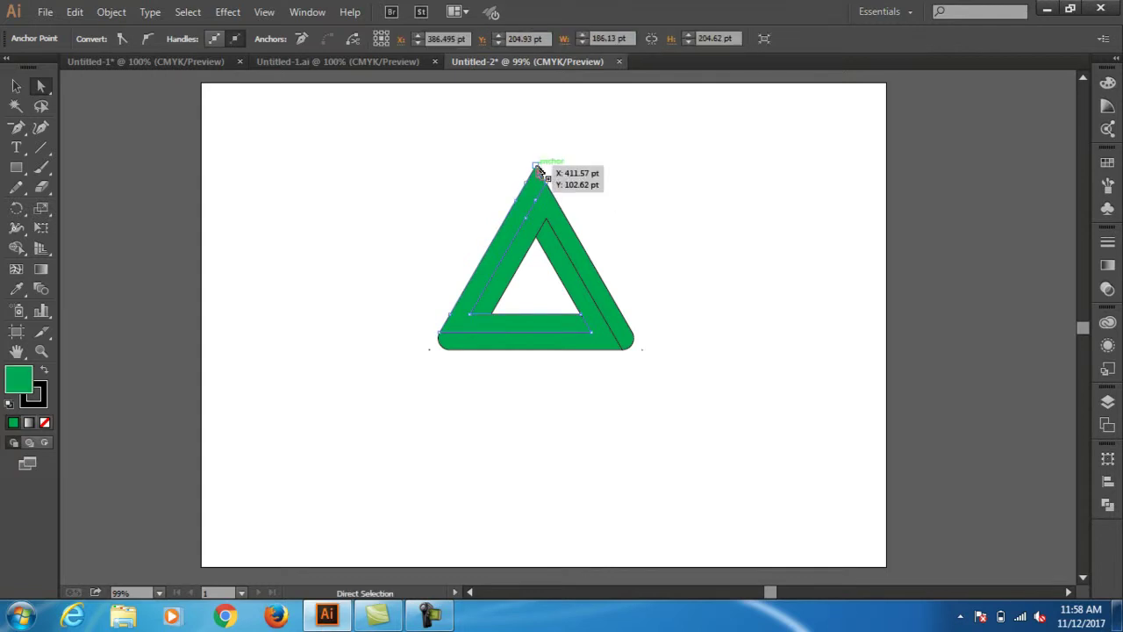
pyautogui.moveTo(541, 188); pyautogui.dragTo(539, 199)
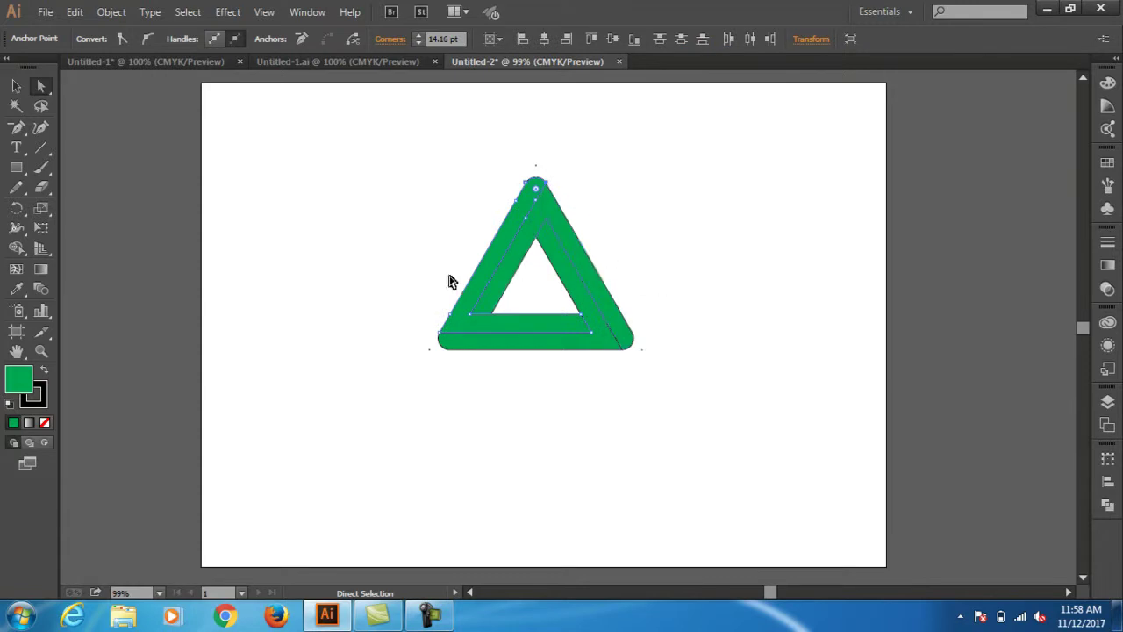
pyautogui.click(20, 86)
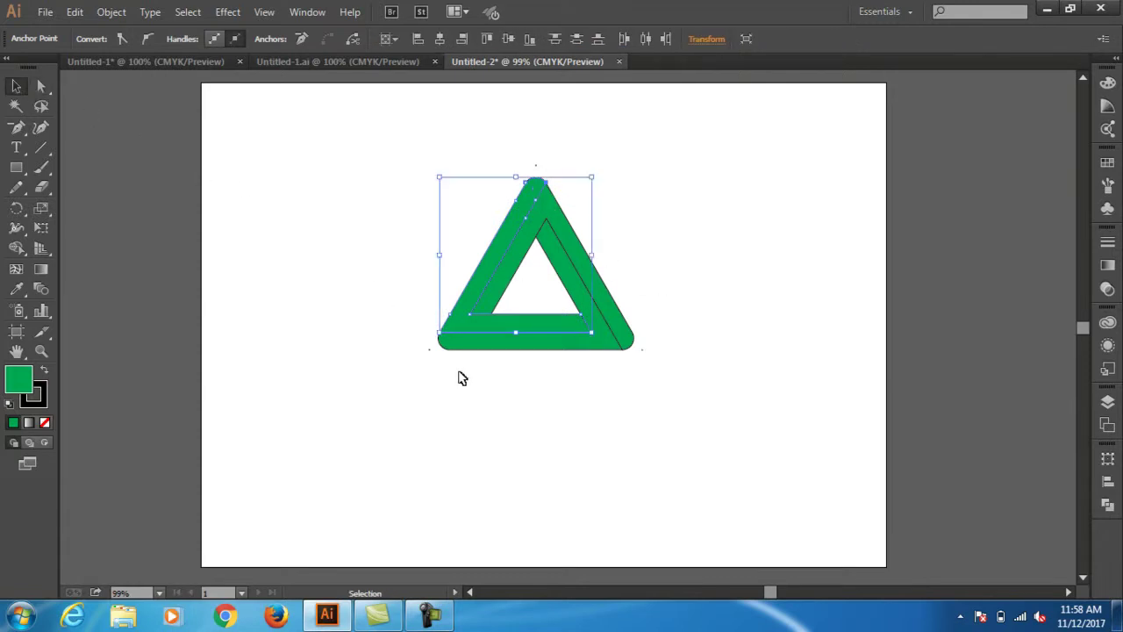
pyautogui.click(619, 406)
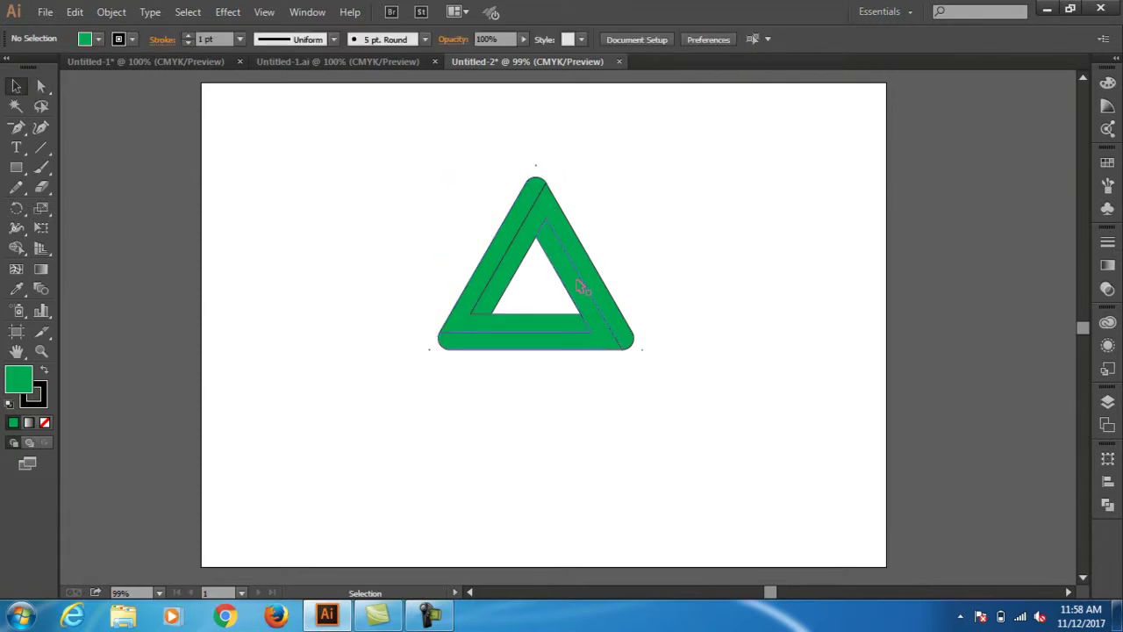
# Move the triangle slightly lower and ungroup its pieces.
pyautogui.moveTo(541, 213); pyautogui.dragTo(544, 239)
pyautogui.click(677, 396)
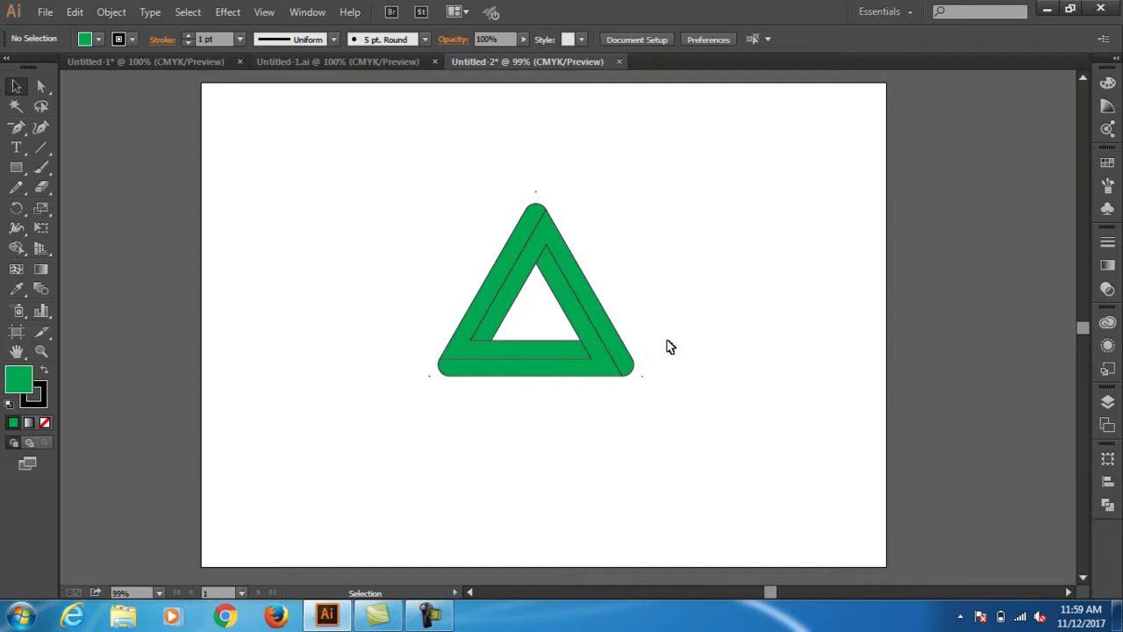
pyautogui.click(545, 243)
pyautogui.rightClick(546, 243)
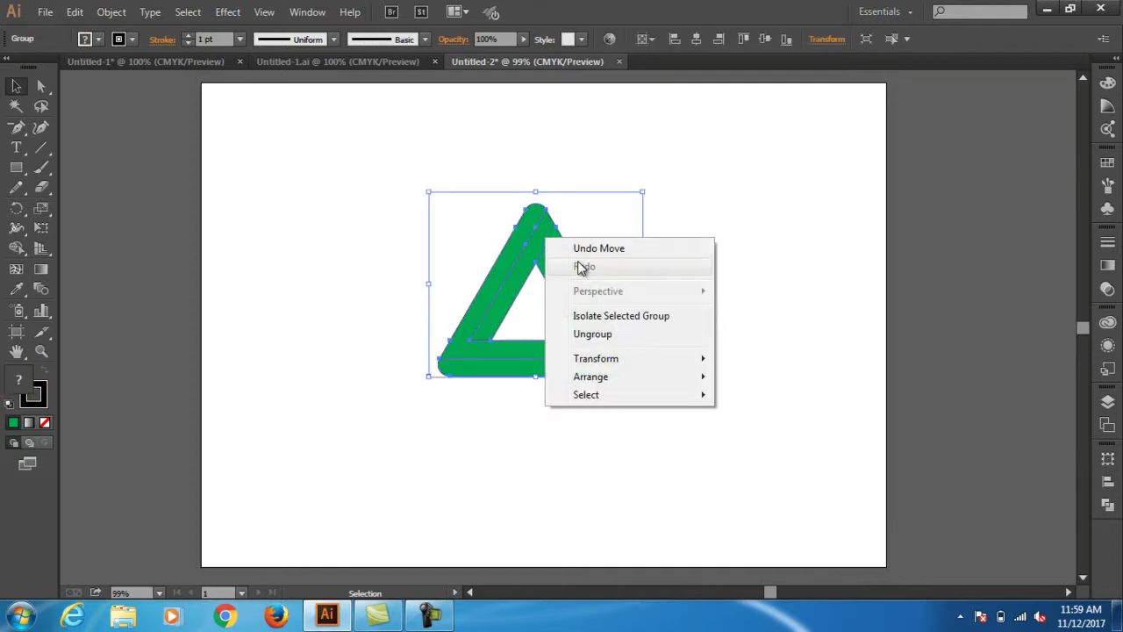
pyautogui.click(609, 337)
pyautogui.click(667, 435)
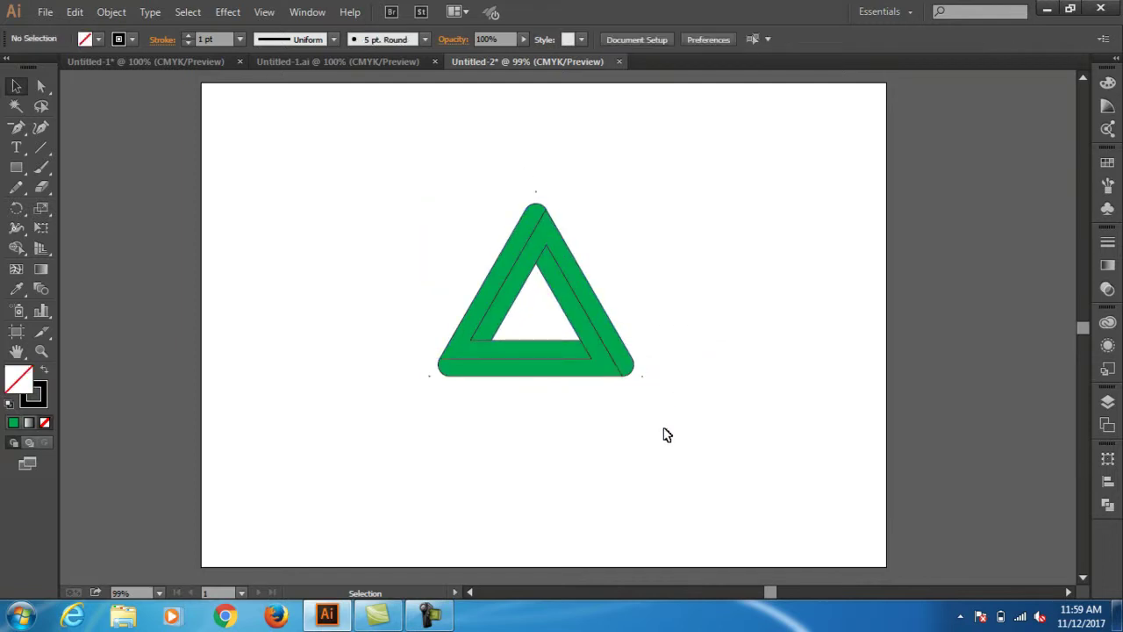
pyautogui.click(607, 374)
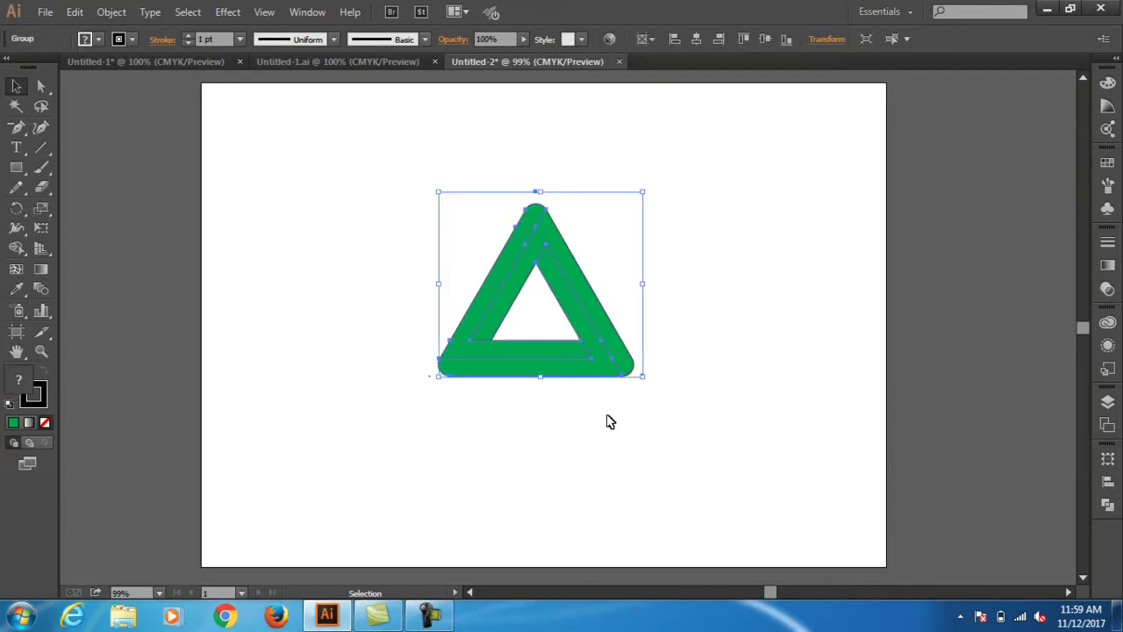
pyautogui.rightClick(572, 361)
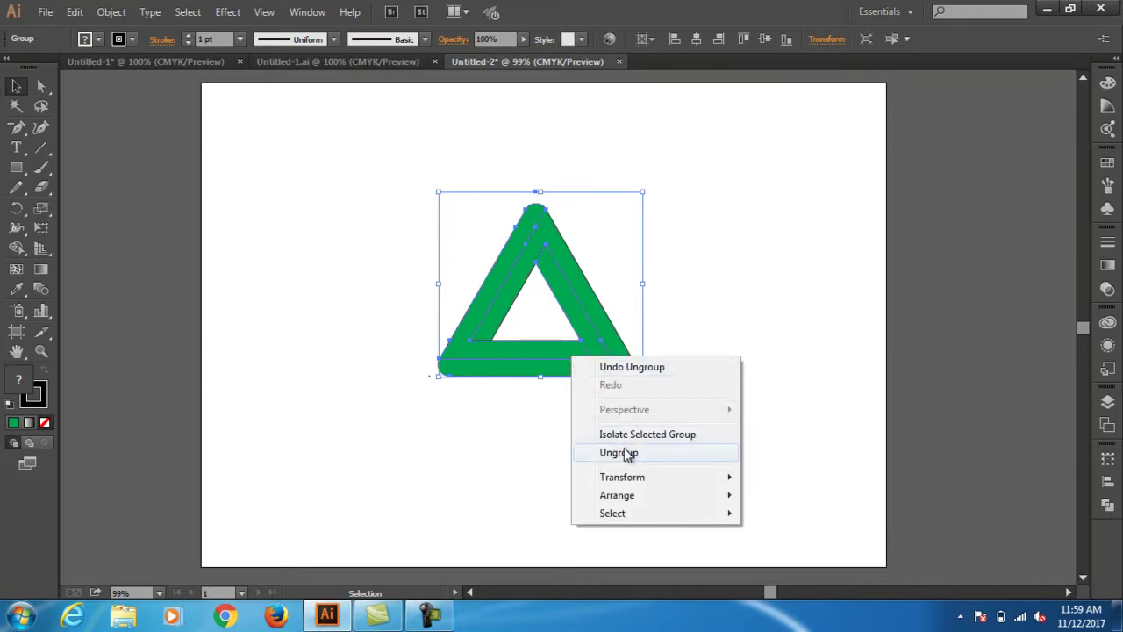
pyautogui.click(622, 450)
pyautogui.click(567, 436)
# Set one triangle piece's stroke weight to 0.25 pt.
pyautogui.click(579, 375)
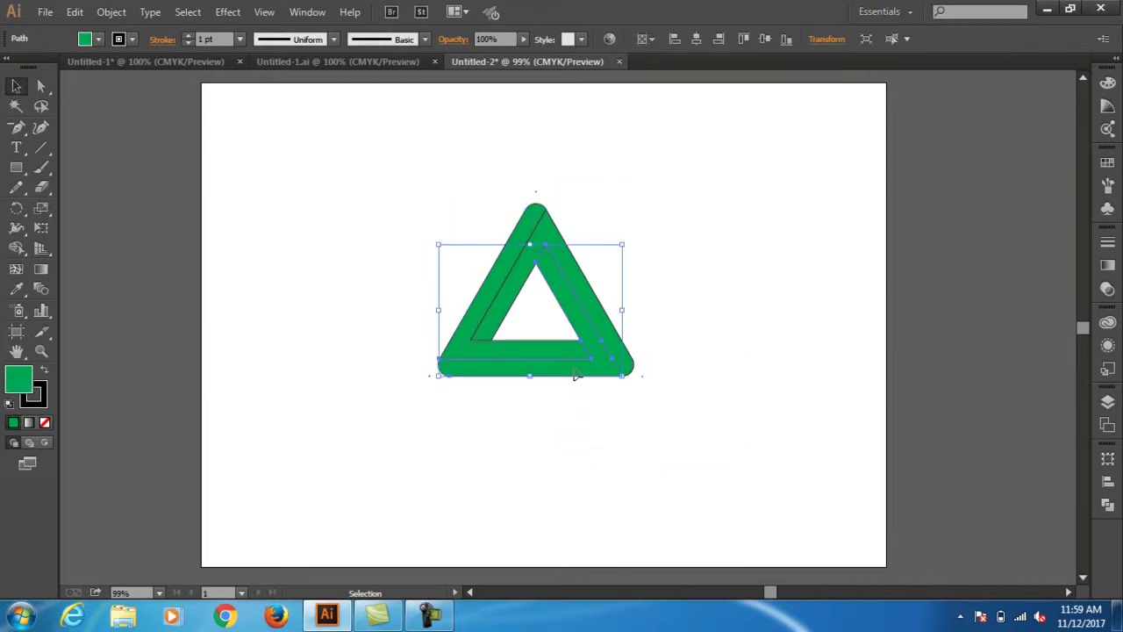
pyautogui.click(558, 352)
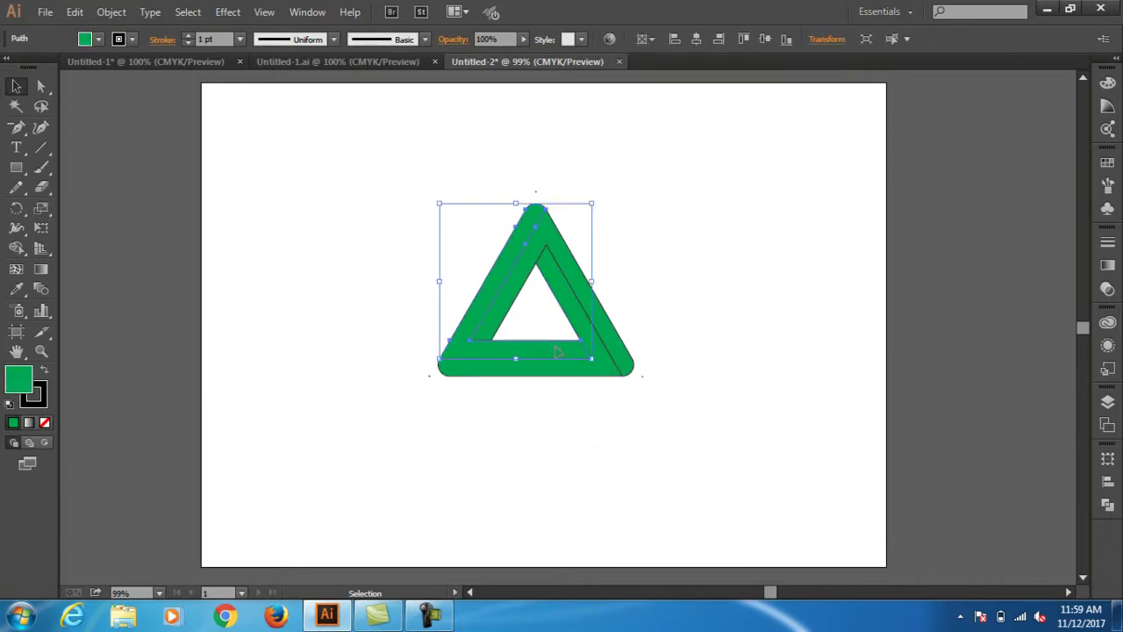
pyautogui.click(604, 365)
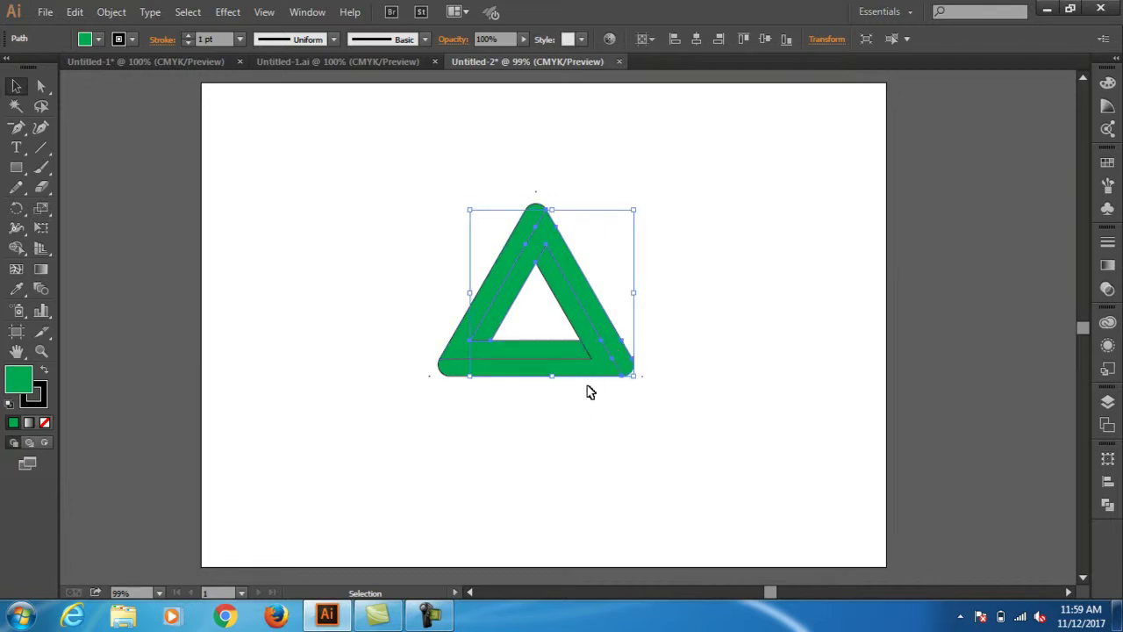
pyautogui.click(590, 377)
pyautogui.click(637, 443)
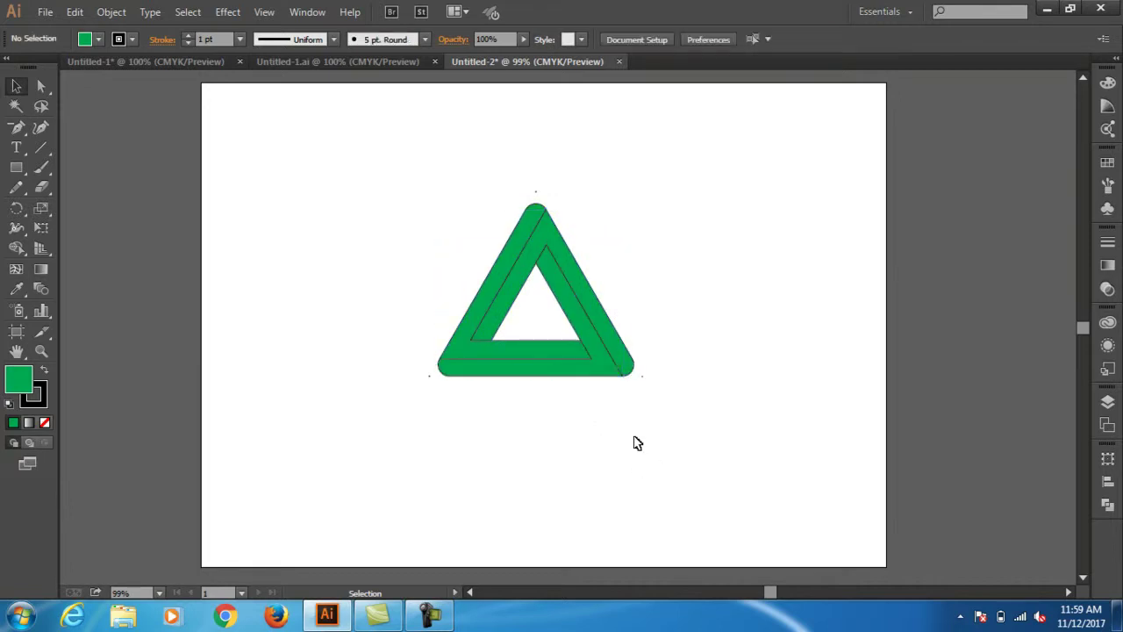
pyautogui.click(576, 275)
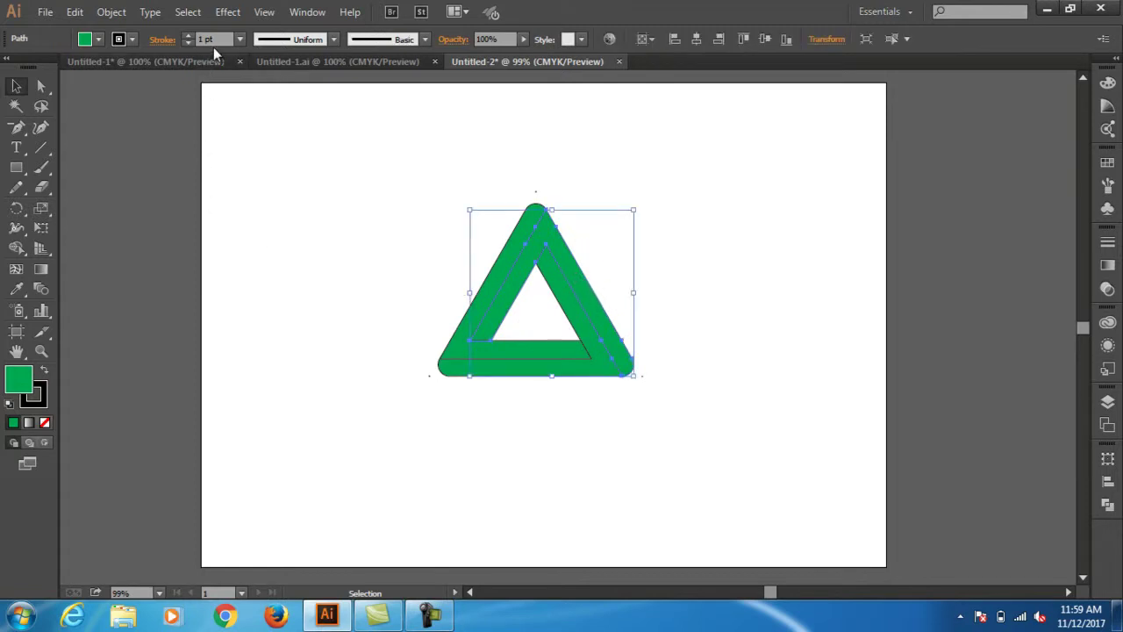
pyautogui.click(239, 40)
pyautogui.click(250, 56)
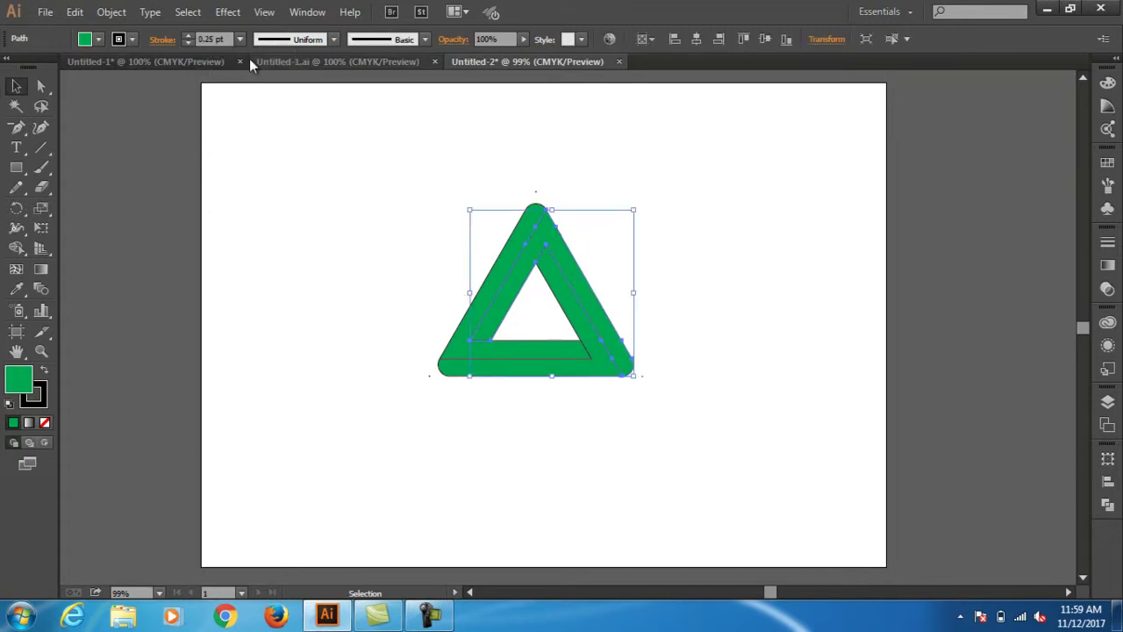
pyautogui.click(694, 430)
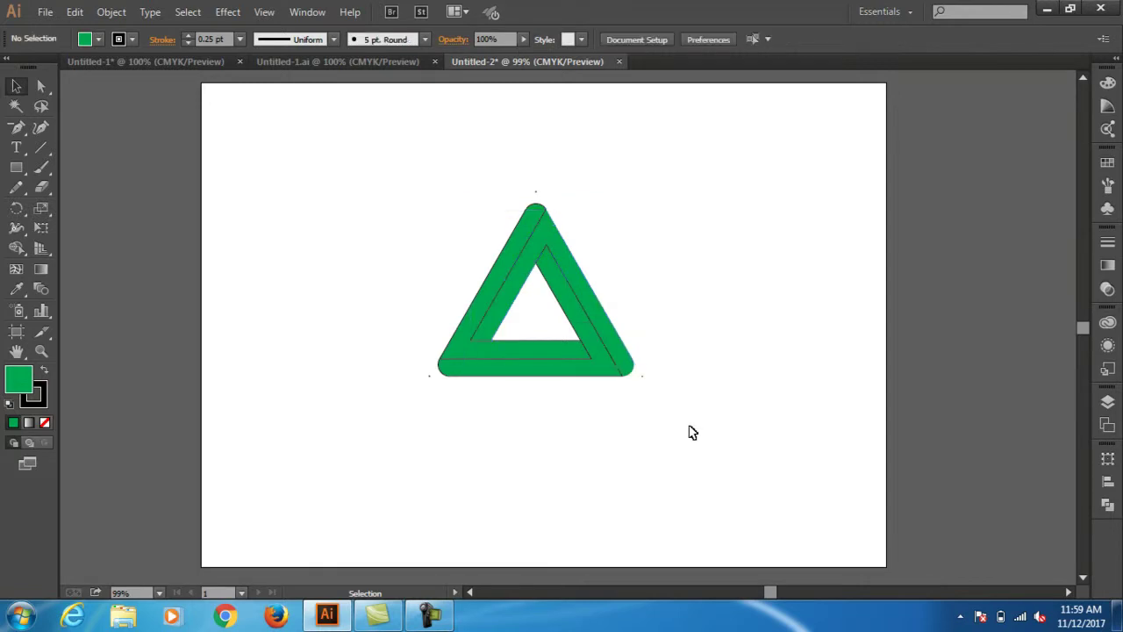
# Fill the right bar with the White, Black preset as a radial gradient.
pyautogui.click(624, 356)
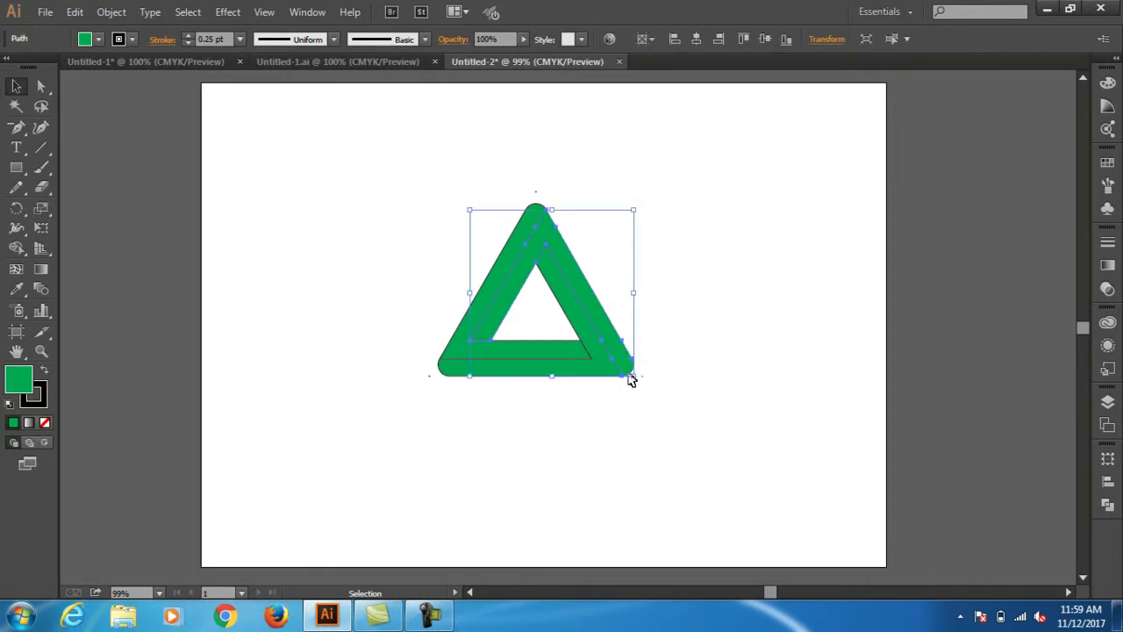
pyautogui.click(1107, 266)
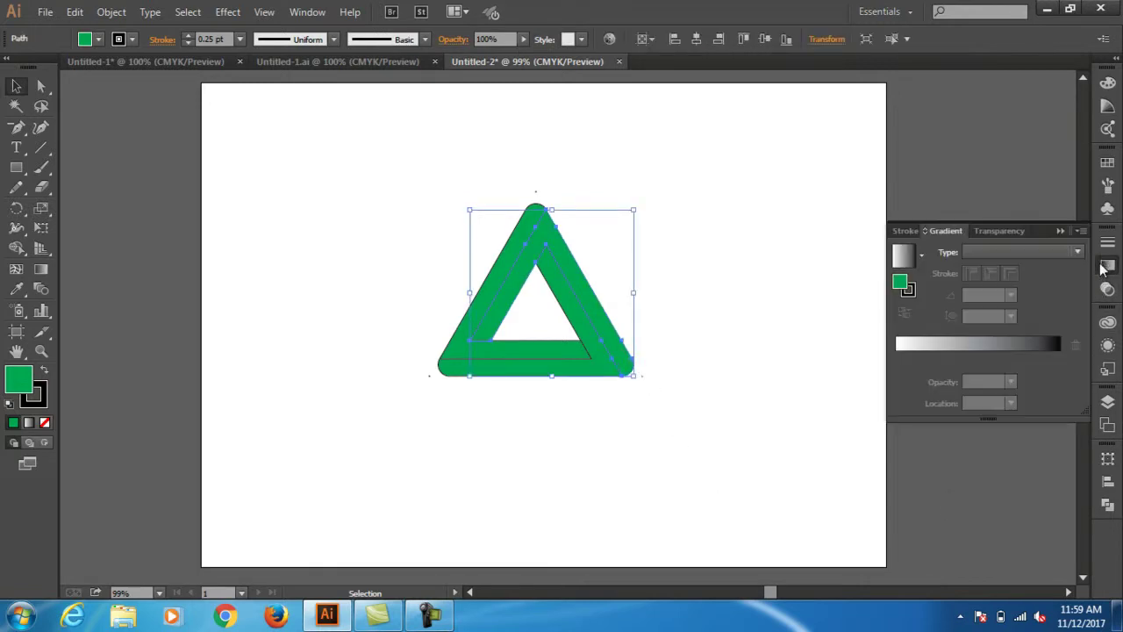
pyautogui.click(920, 255)
pyautogui.click(845, 286)
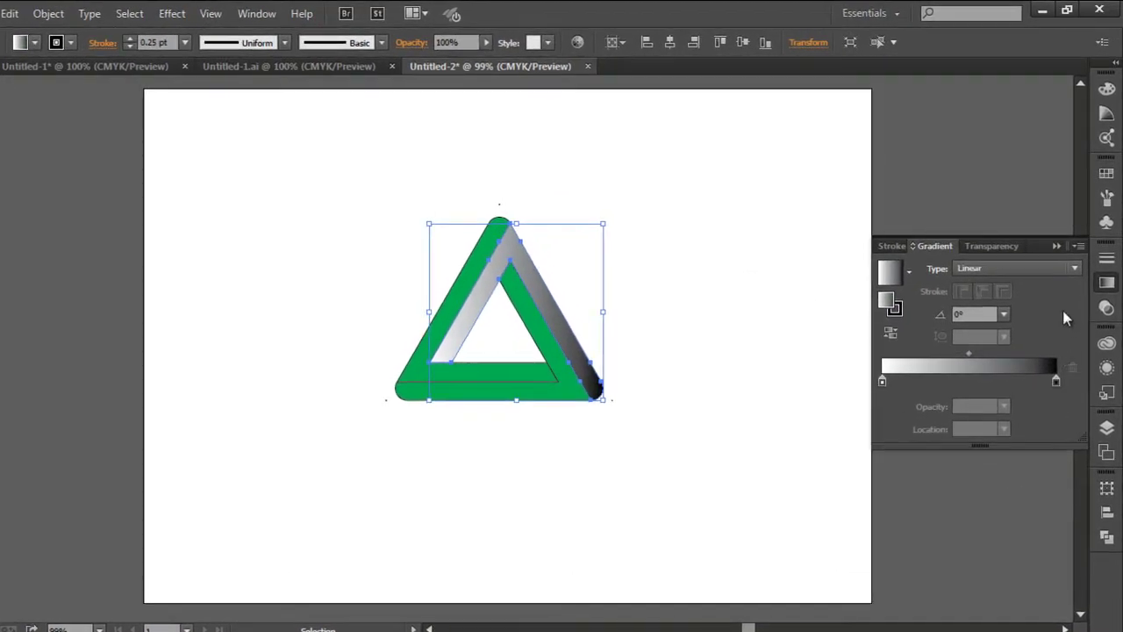
pyautogui.click(1073, 268)
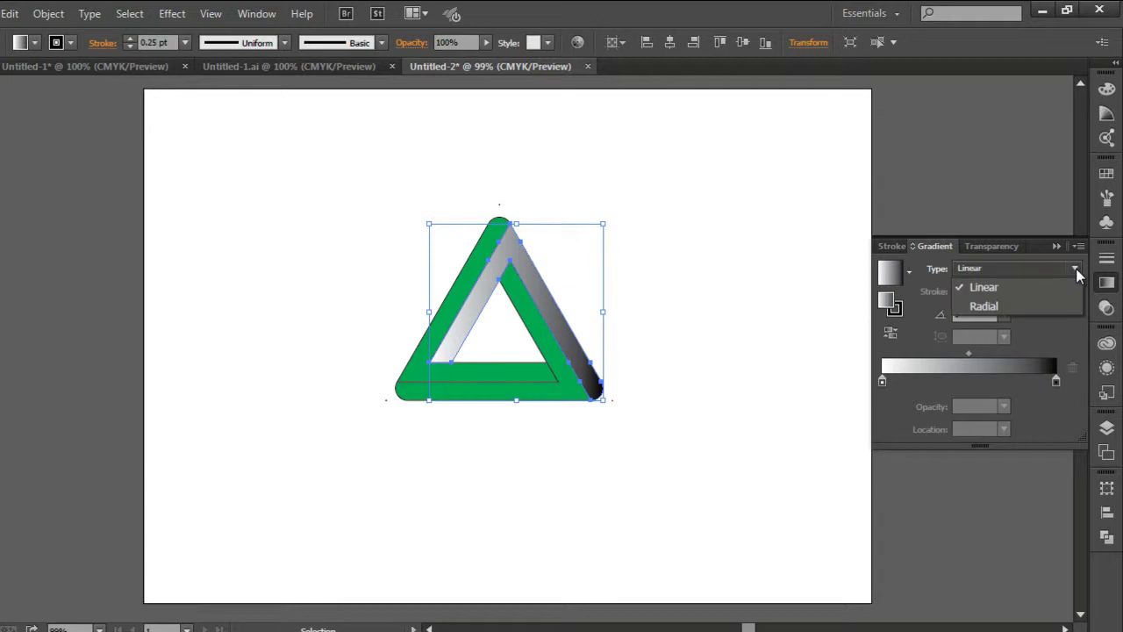
pyautogui.click(1026, 306)
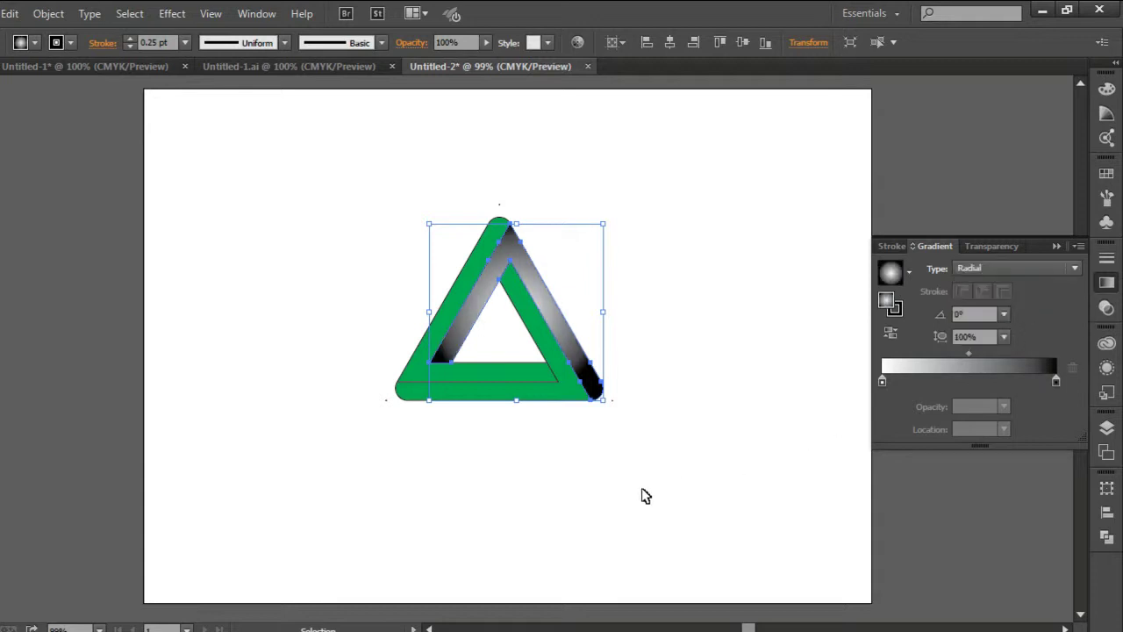
# Drag the gradient from the triangle's top toward its lower-right corner.
pyautogui.press('g')
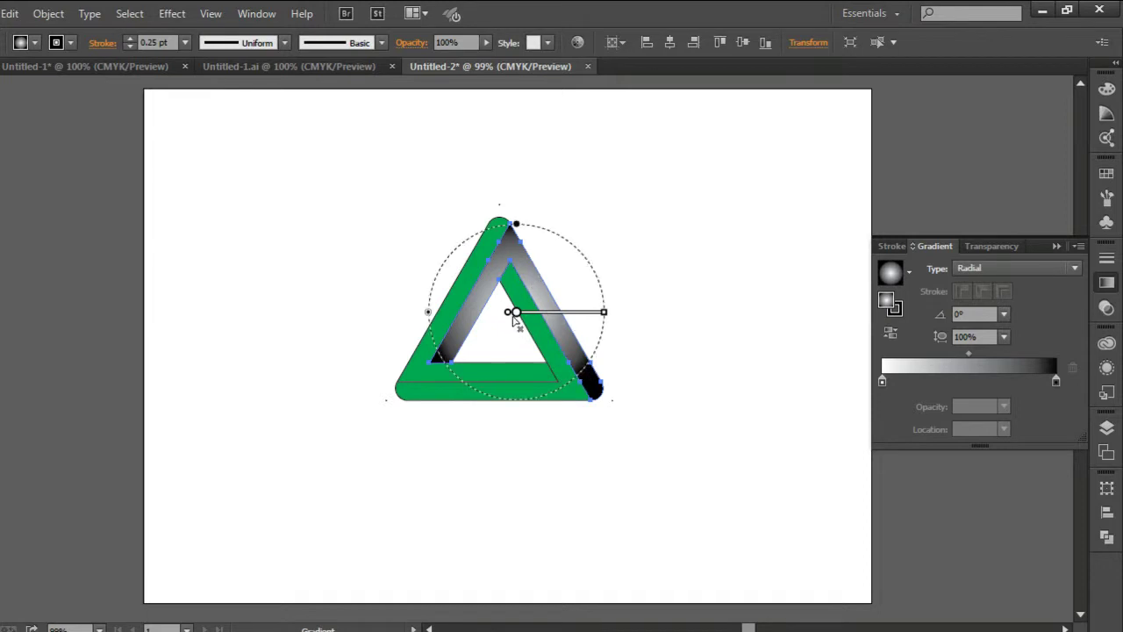
pyautogui.moveTo(470, 272); pyautogui.dragTo(611, 395)
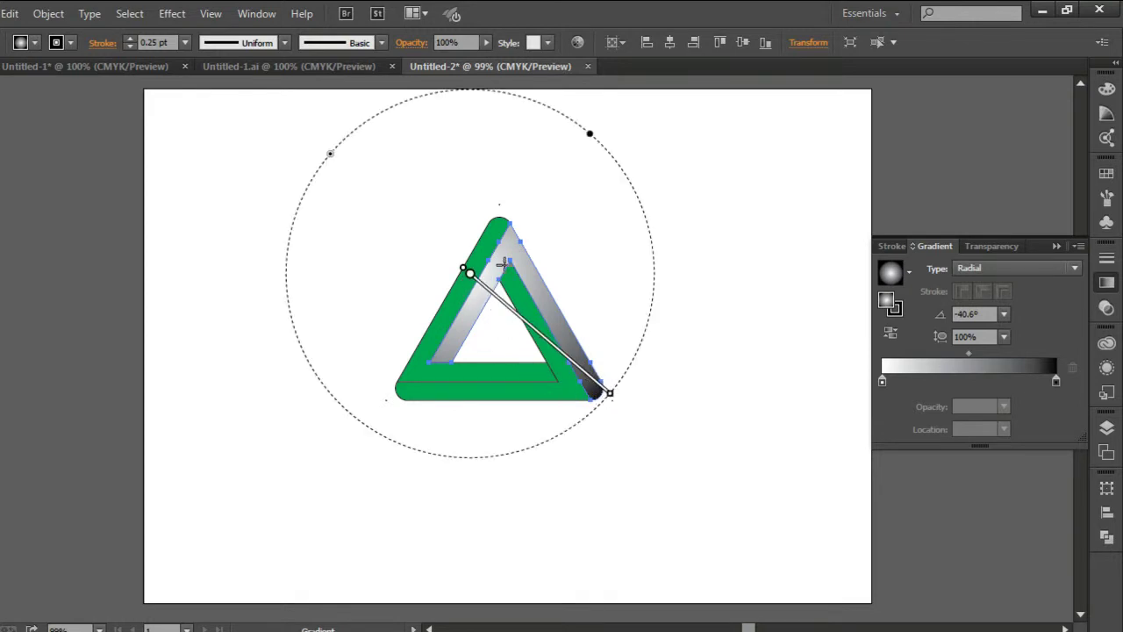
pyautogui.moveTo(496, 243); pyautogui.dragTo(608, 402)
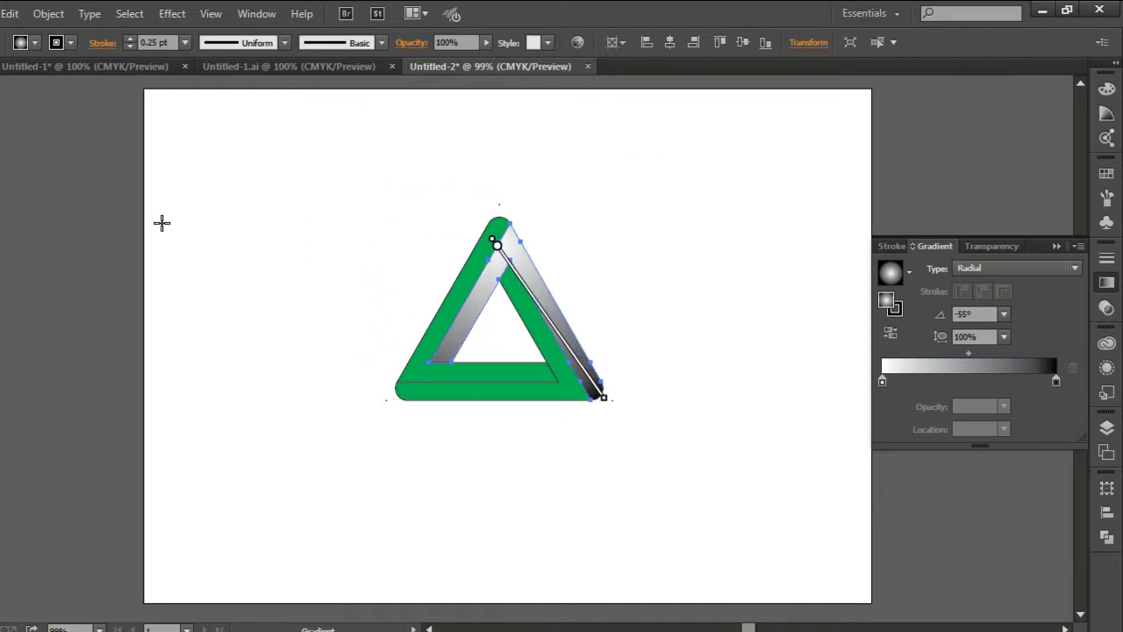
pyautogui.moveTo(501, 263)
pyautogui.moveTo(506, 230); pyautogui.dragTo(616, 423)
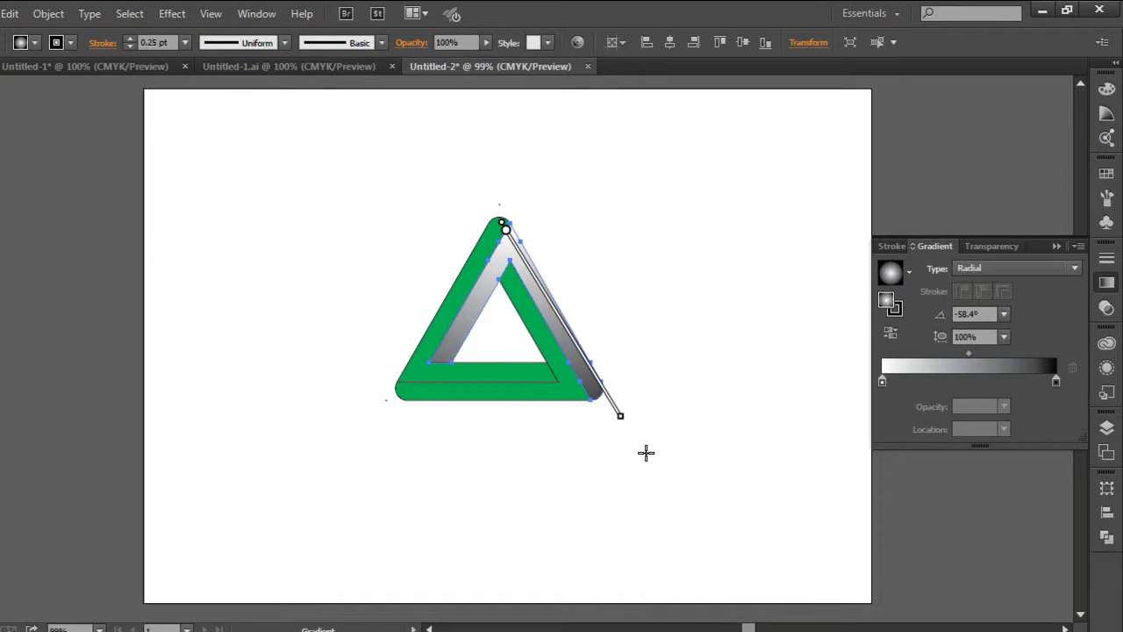
# Give the green bottom bar a 0.25 pt stroke and the White, Black gradient fill.
pyautogui.press('v')
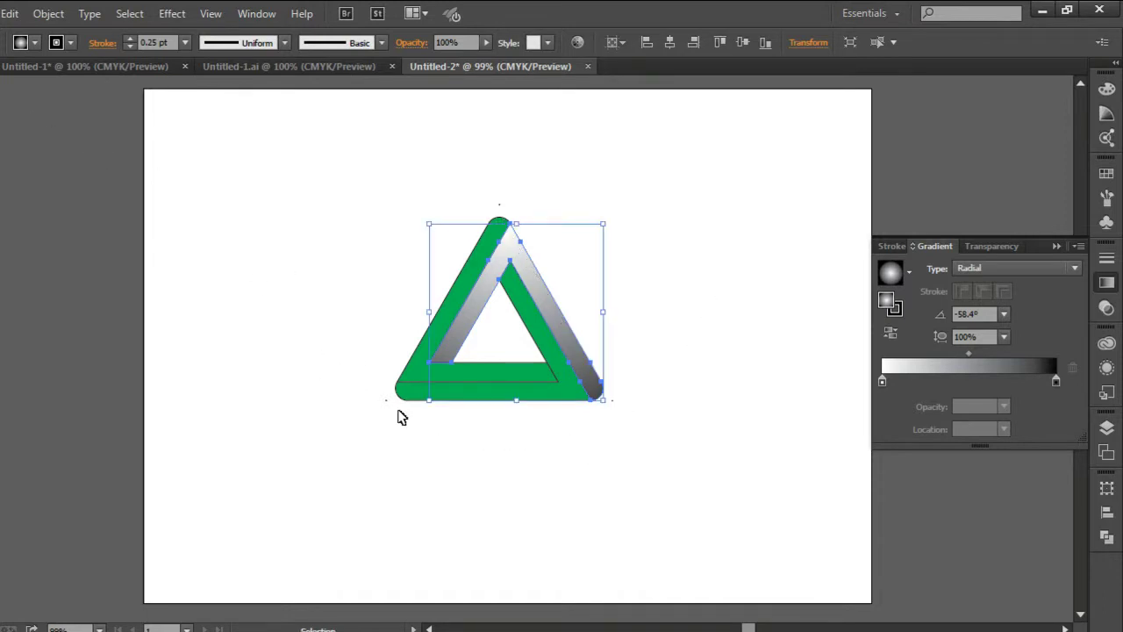
pyautogui.click(582, 465)
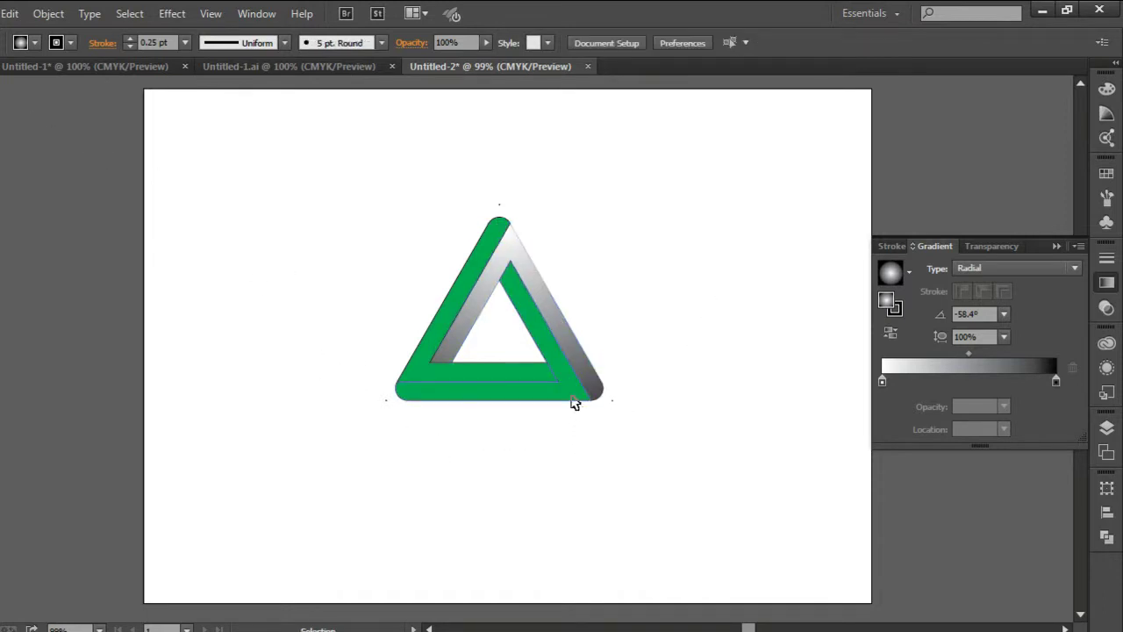
pyautogui.click(572, 395)
pyautogui.click(184, 42)
pyautogui.click(202, 58)
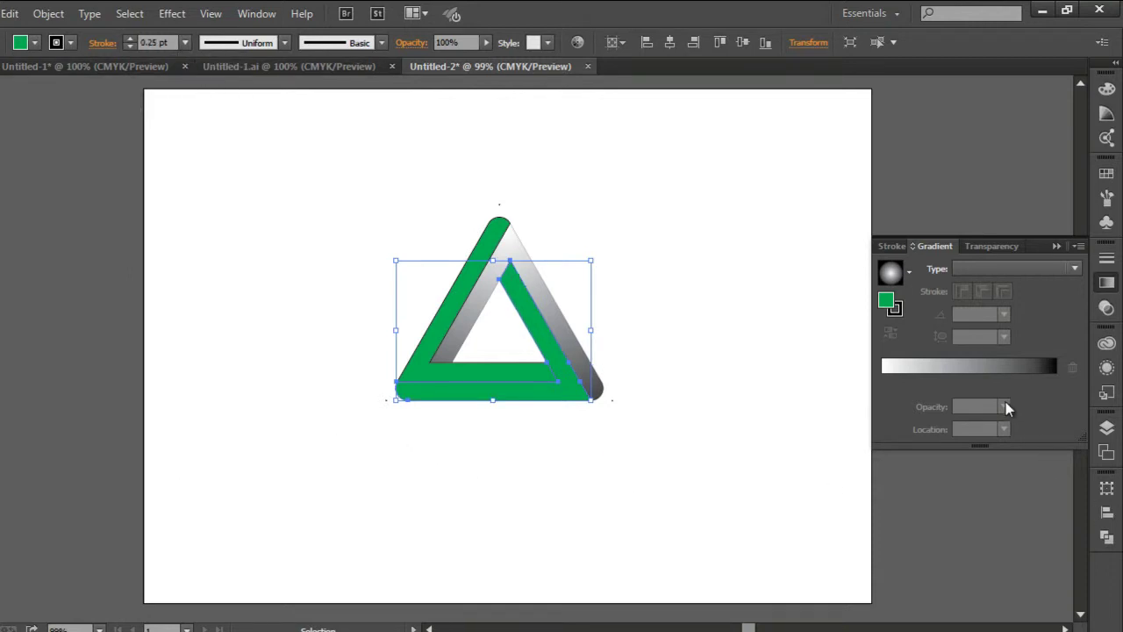
pyautogui.click(910, 273)
pyautogui.click(803, 306)
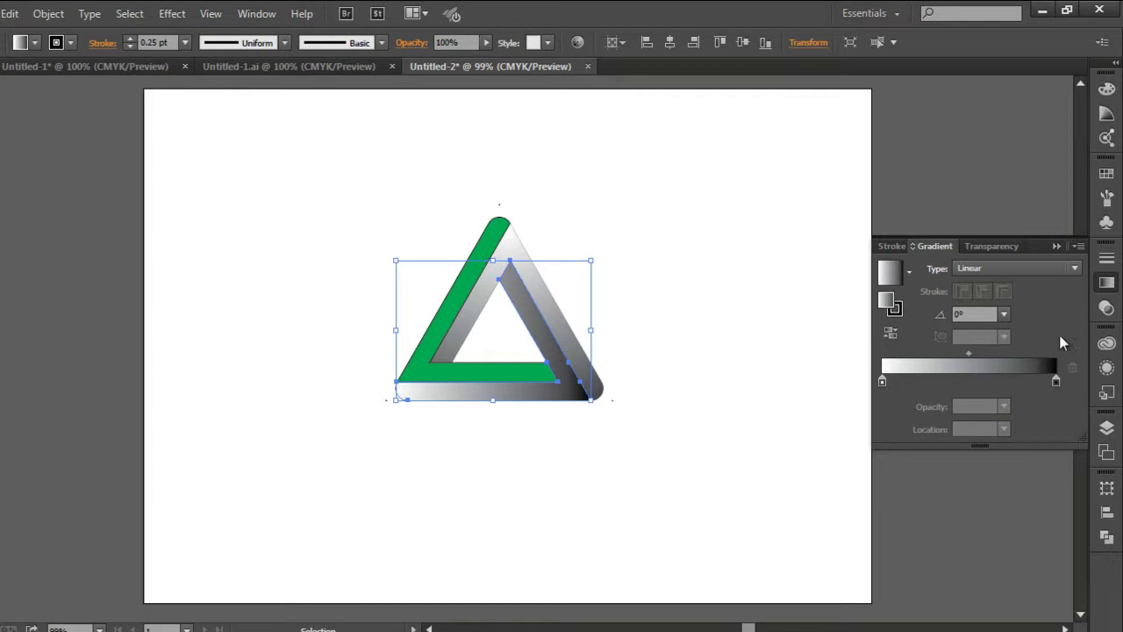
# Make the bottom bar's gradient Radial and reshape it toward the lower-left, about -160.6°.
pyautogui.click(1074, 268)
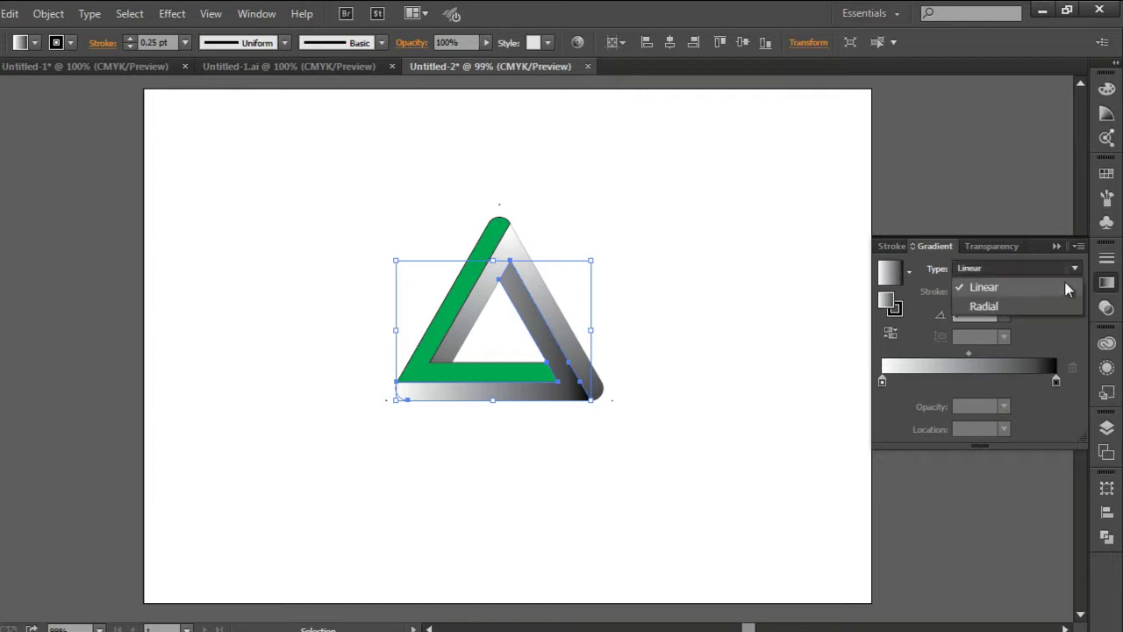
pyautogui.click(1040, 305)
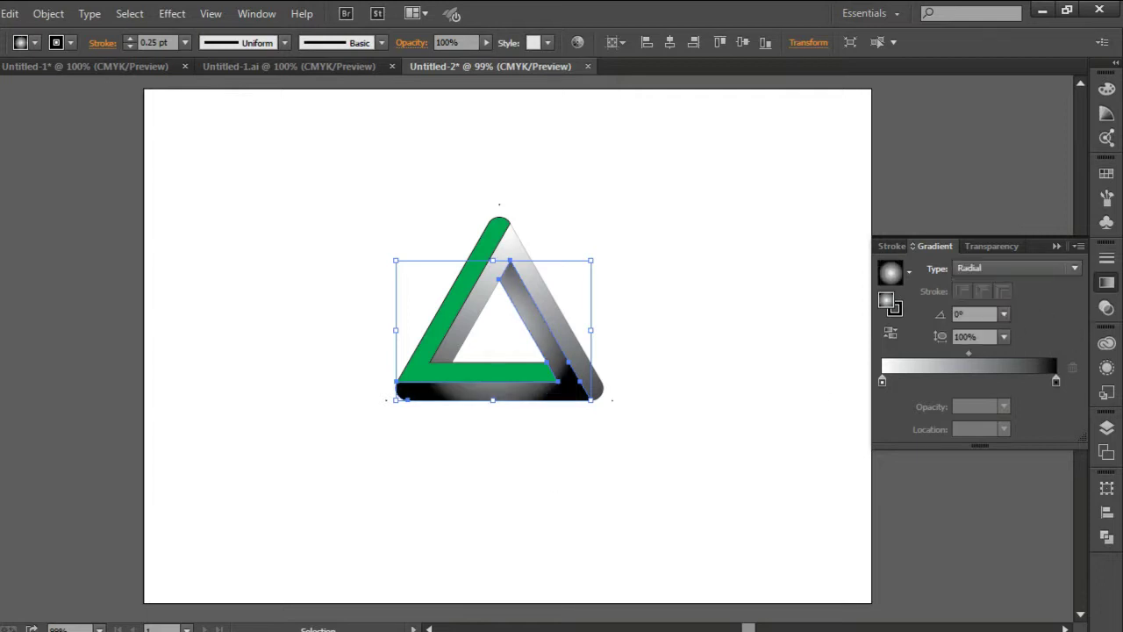
pyautogui.press('g')
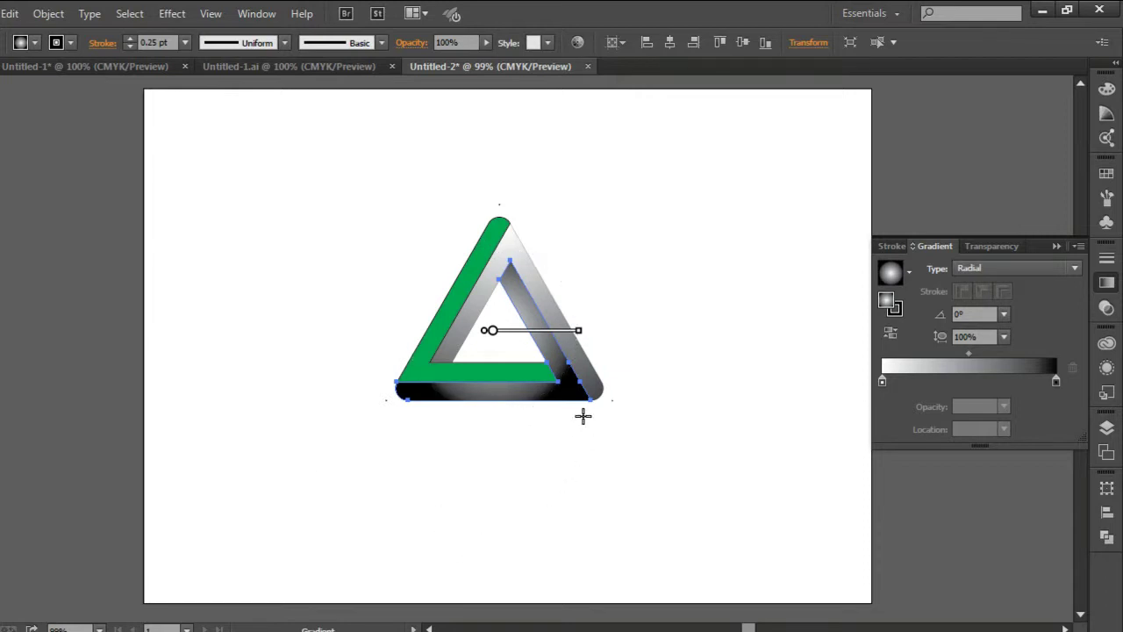
pyautogui.moveTo(554, 290); pyautogui.dragTo(400, 431)
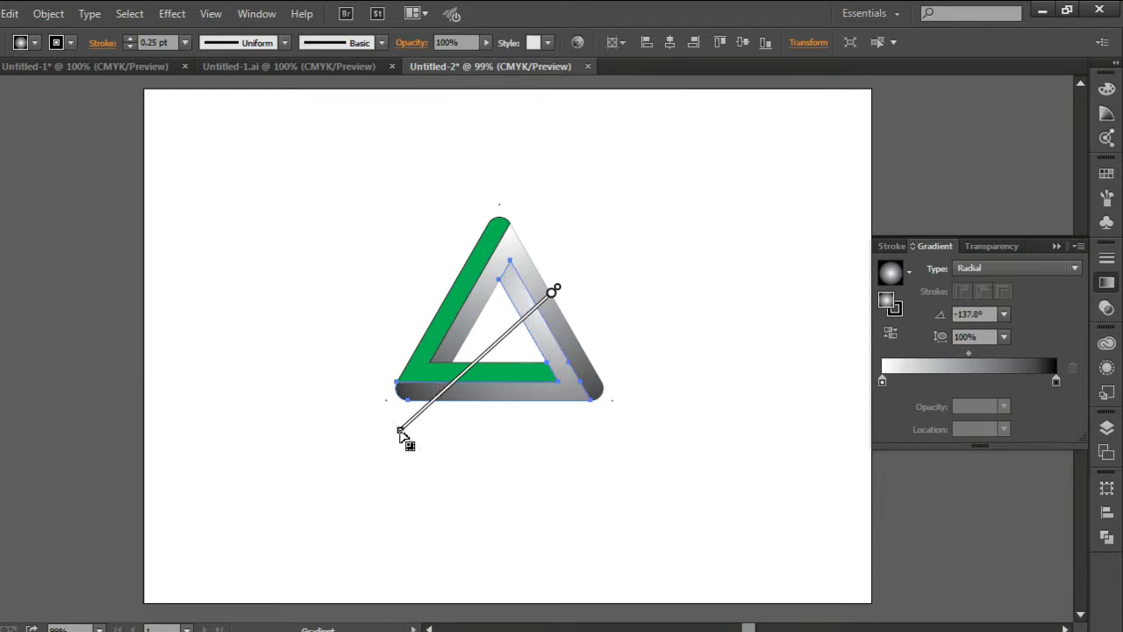
pyautogui.moveTo(528, 254); pyautogui.dragTo(509, 423)
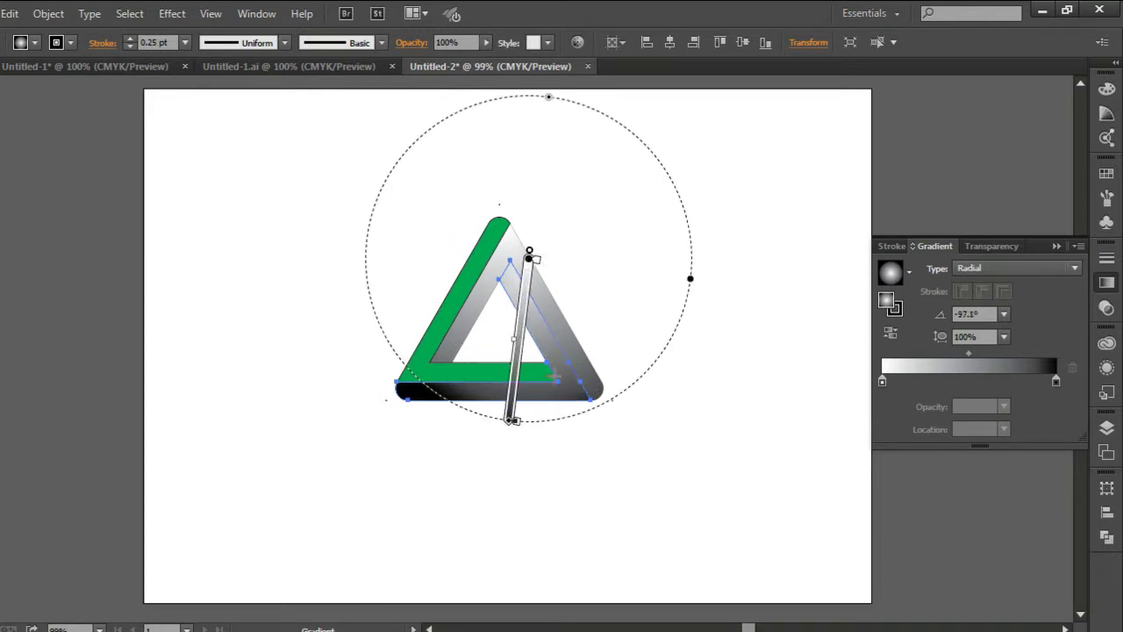
pyautogui.moveTo(608, 347); pyautogui.dragTo(402, 424)
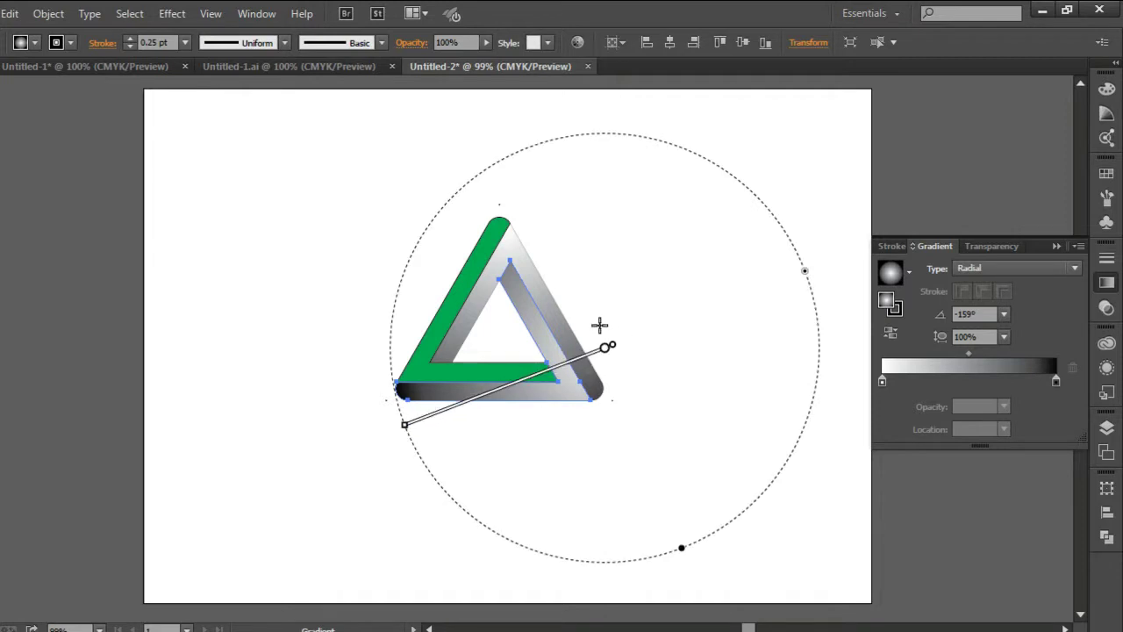
pyautogui.moveTo(404, 425); pyautogui.dragTo(345, 413)
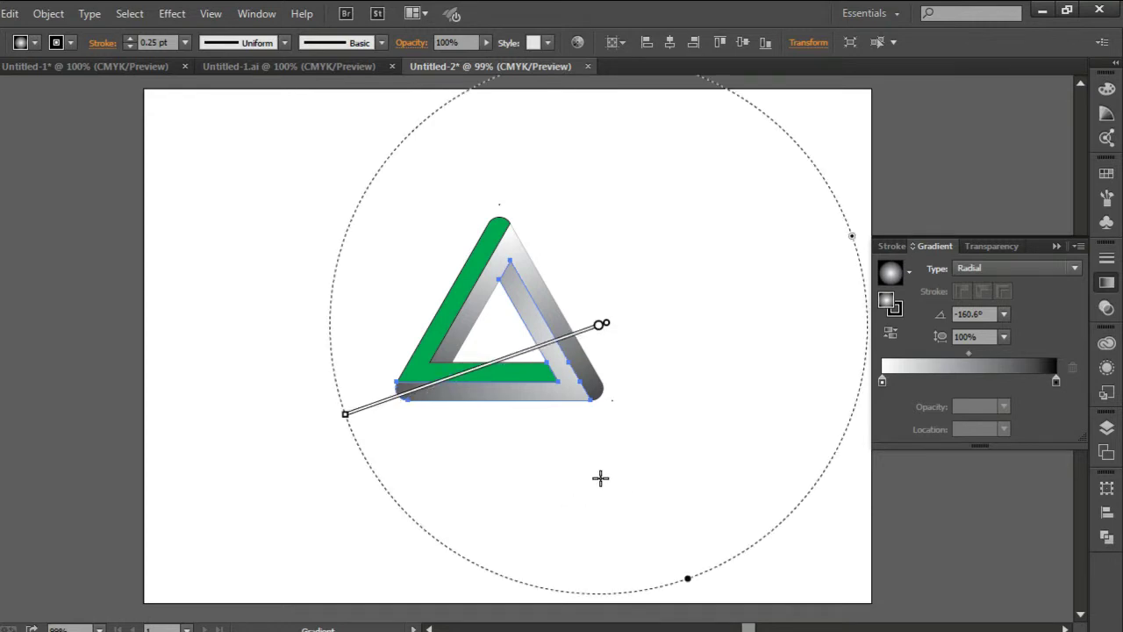
pyautogui.press('v')
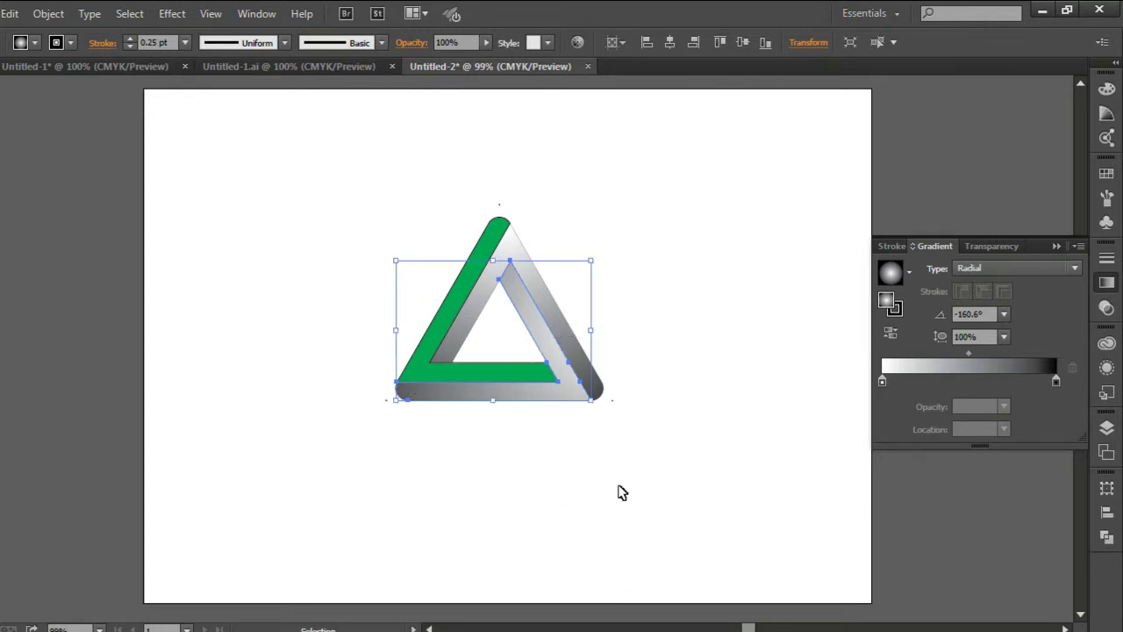
pyautogui.click(621, 458)
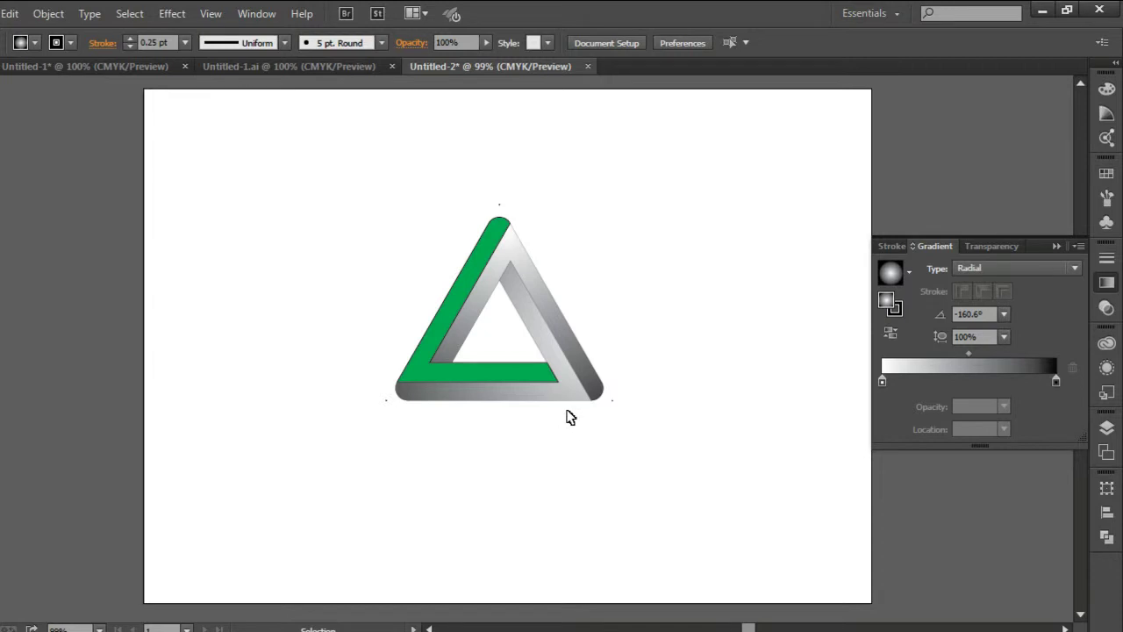
pyautogui.click(572, 394)
# Fill the green left bar with the White, Black gradient angled at about 21.8°.
pyautogui.click(544, 475)
pyautogui.click(497, 372)
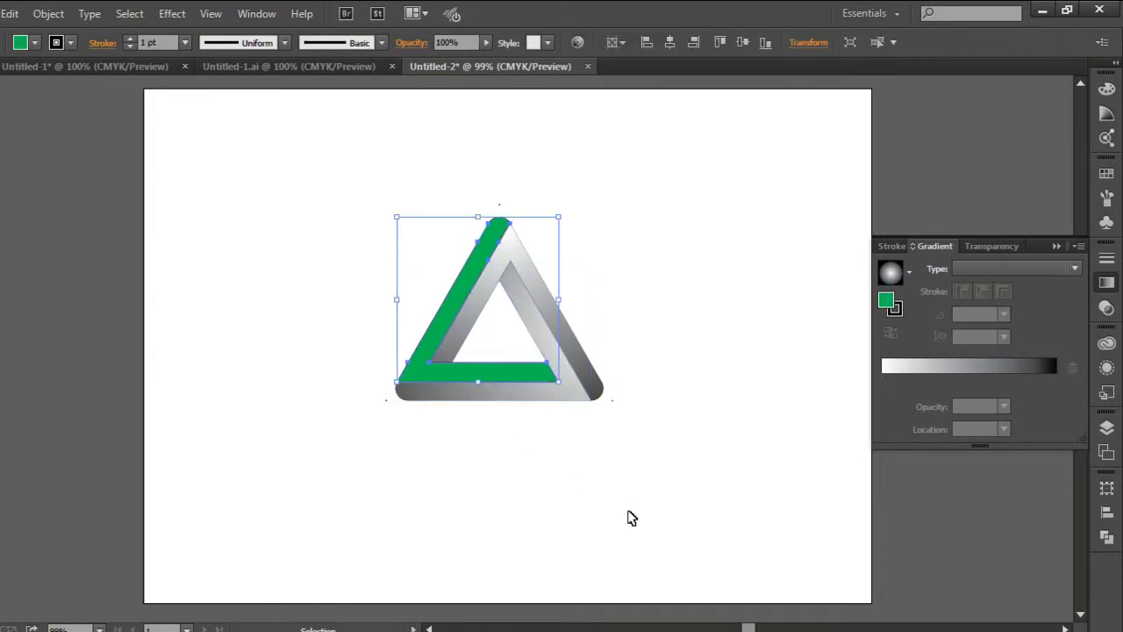
pyautogui.click(911, 273)
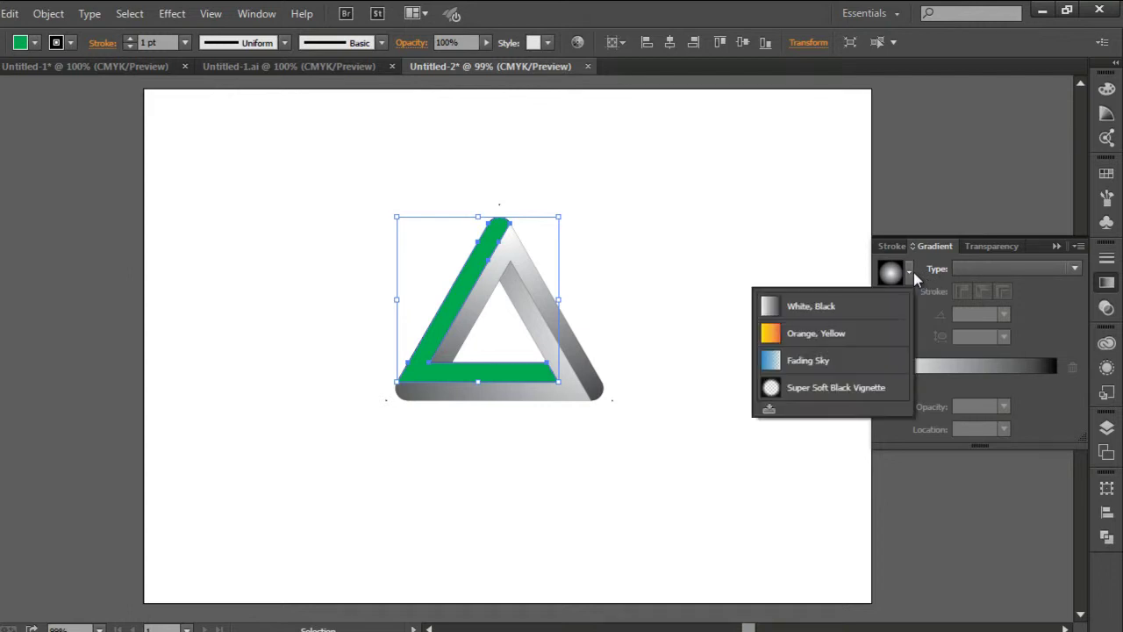
pyautogui.click(845, 308)
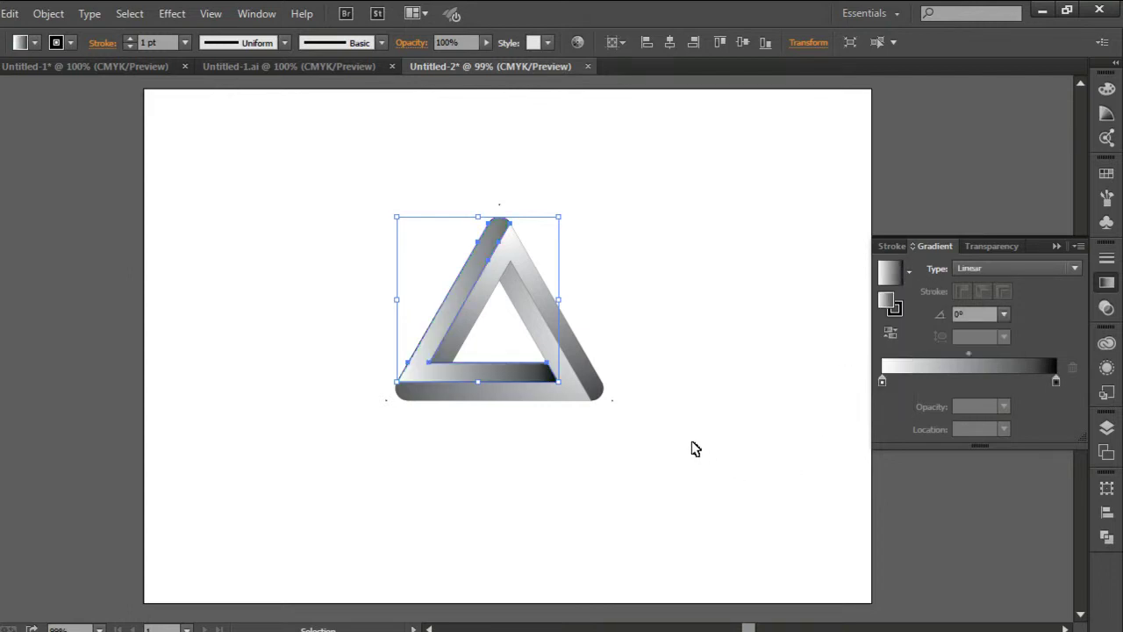
pyautogui.click(681, 441)
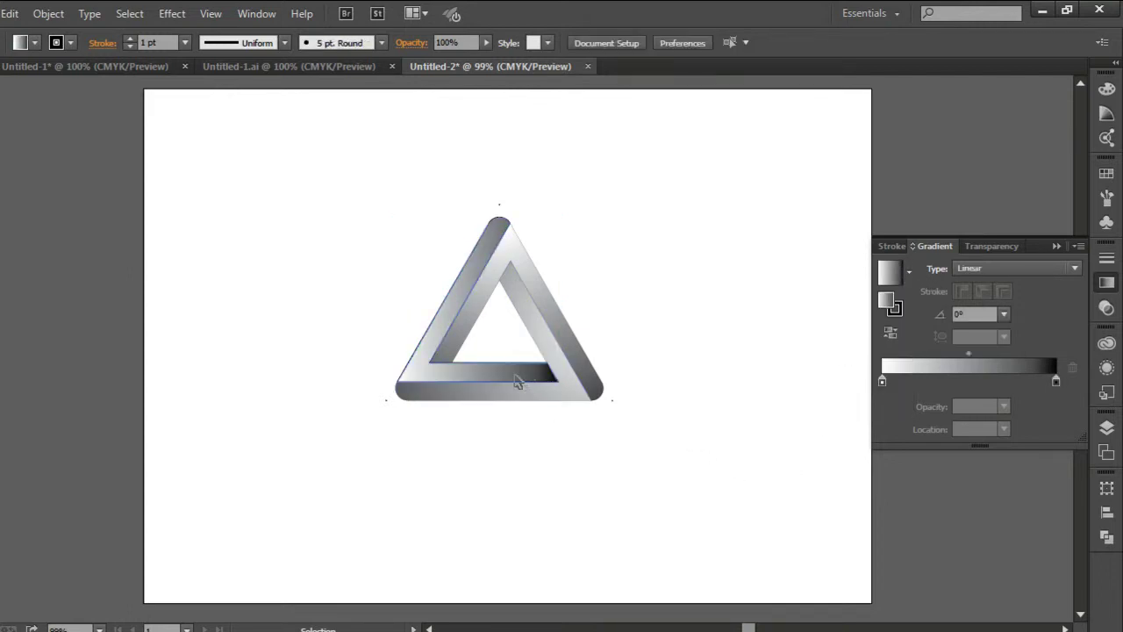
pyautogui.click(518, 382)
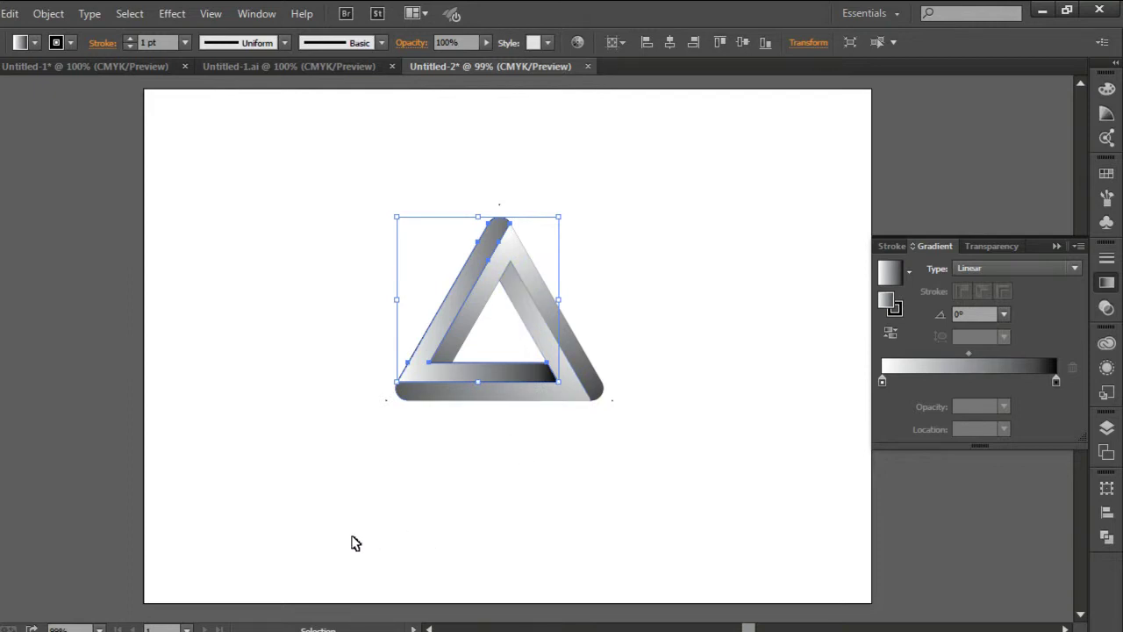
pyautogui.press('g')
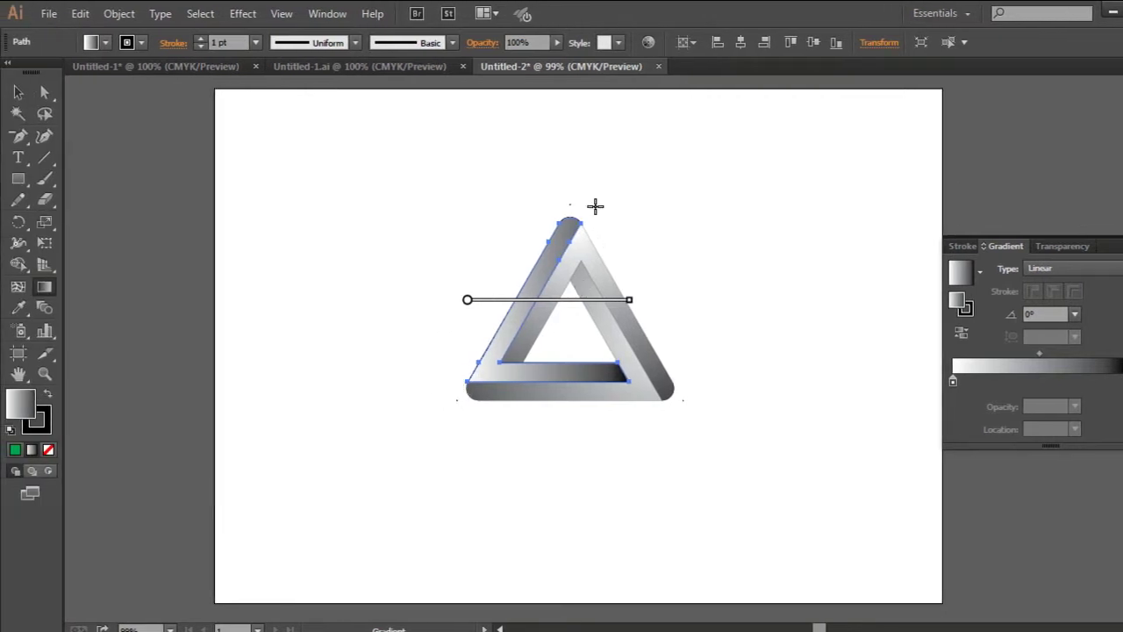
pyautogui.moveTo(586, 198); pyautogui.dragTo(456, 417)
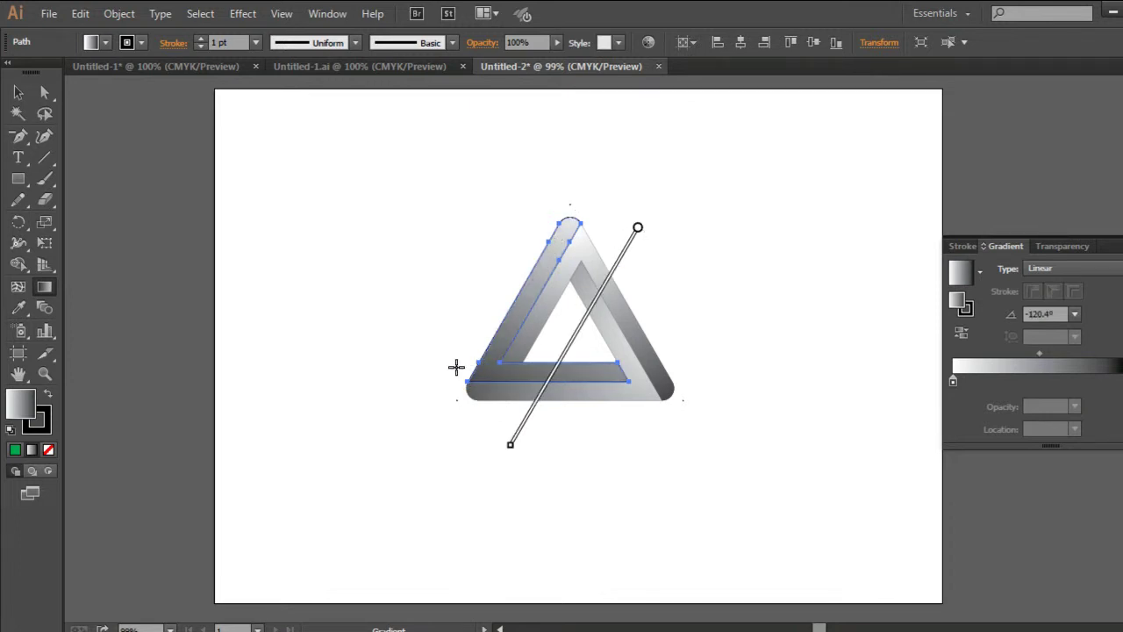
pyautogui.moveTo(449, 377); pyautogui.dragTo(663, 265)
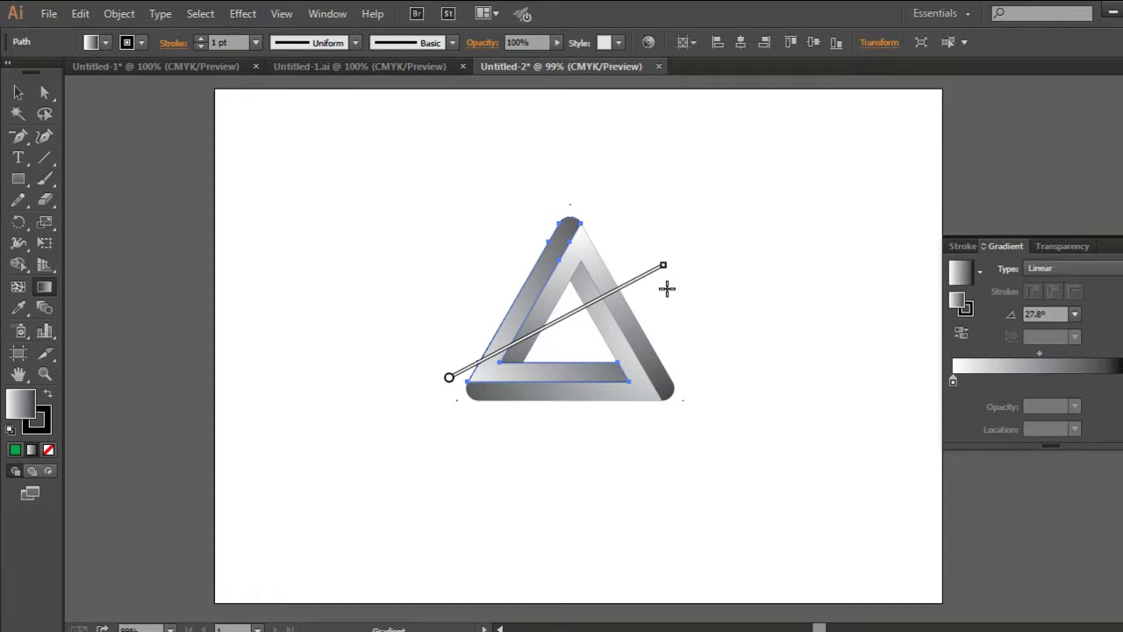
pyautogui.moveTo(443, 367)
pyautogui.mouseDown()
pyautogui.moveTo(647, 301)
pyautogui.moveTo(689, 266)
pyautogui.mouseUp()
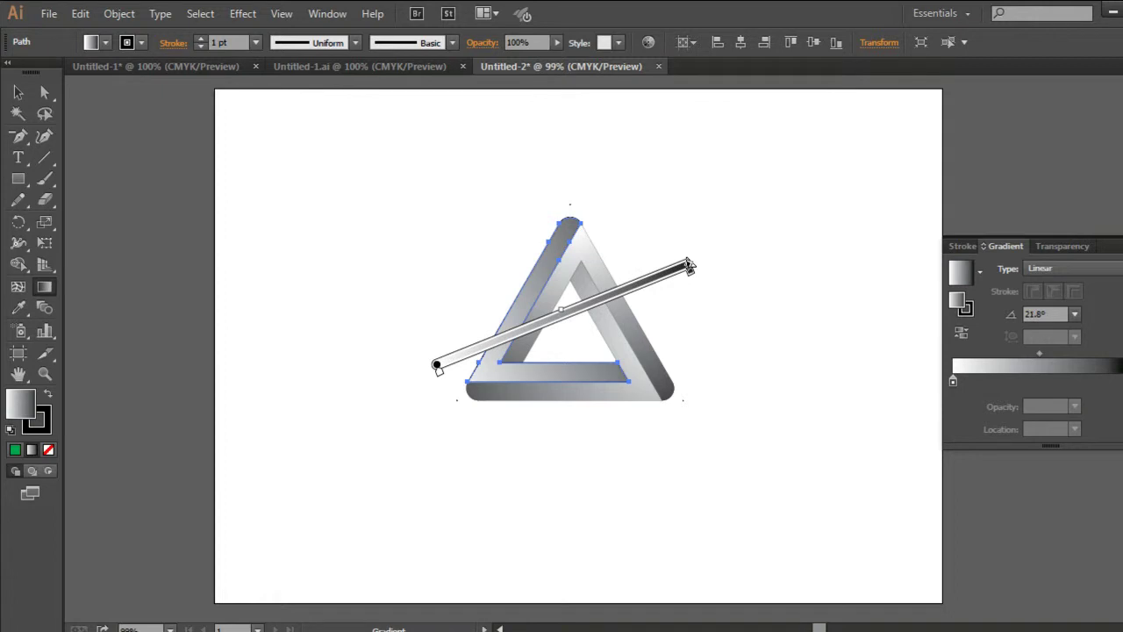
# Give the triangle's bottom-left piece a 0.25 pt stroke weight.
pyautogui.click(18, 92)
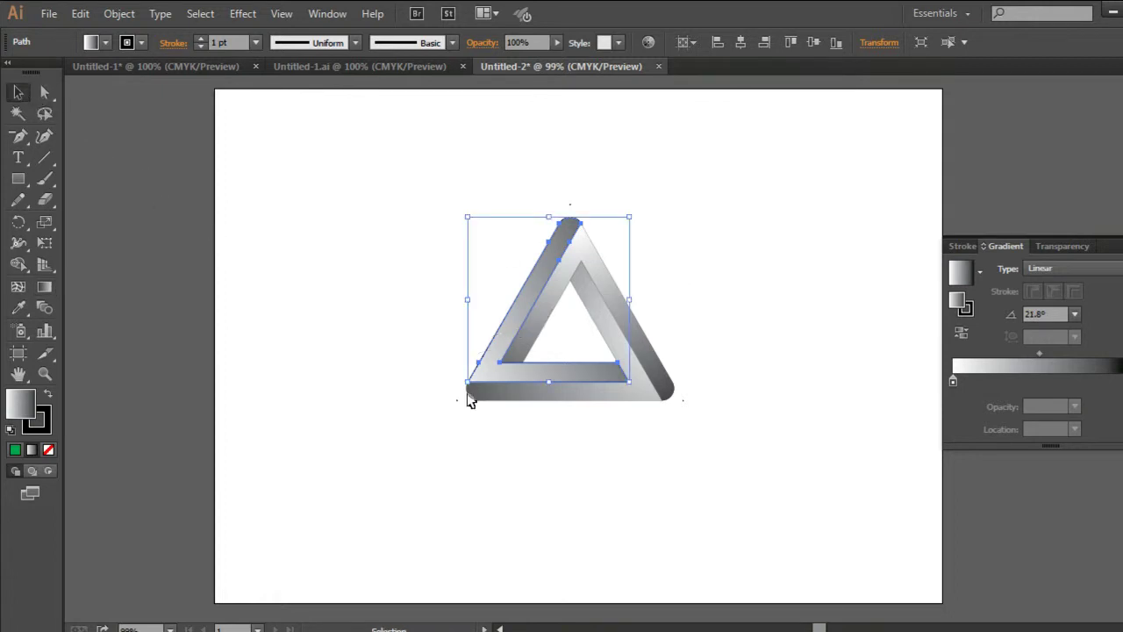
pyautogui.click(517, 465)
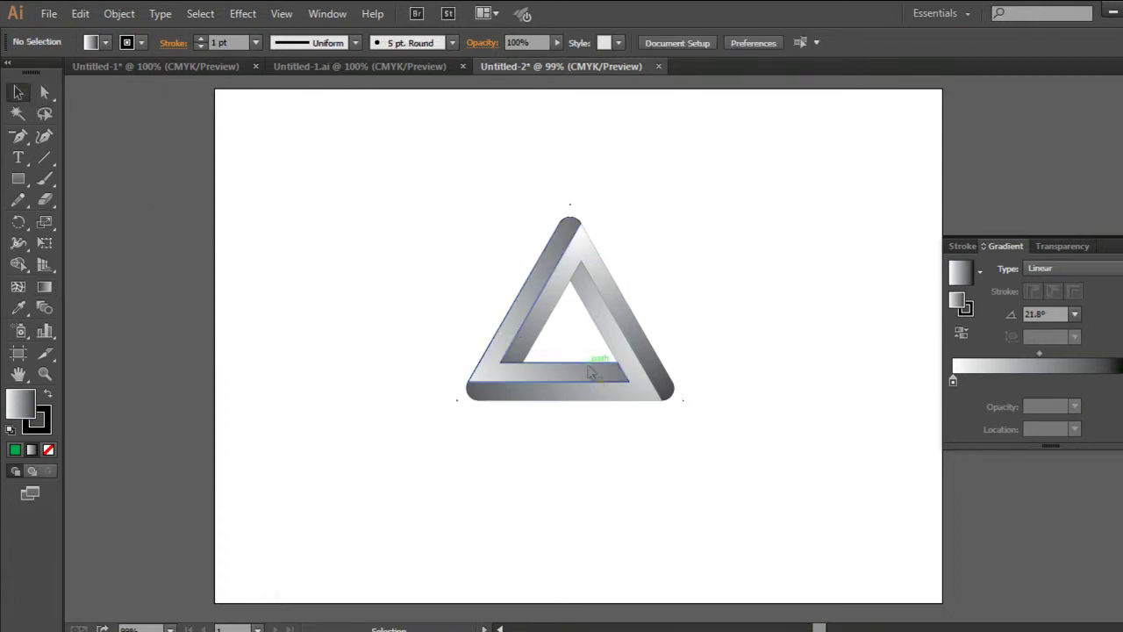
pyautogui.click(592, 373)
pyautogui.click(256, 42)
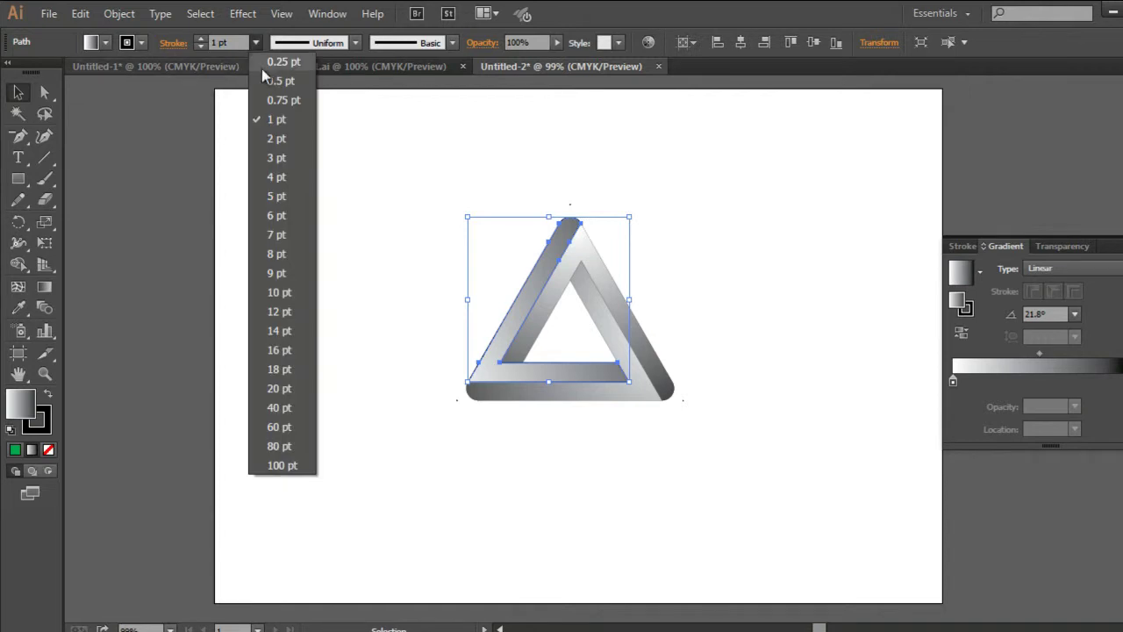
pyautogui.click(283, 62)
pyautogui.click(751, 463)
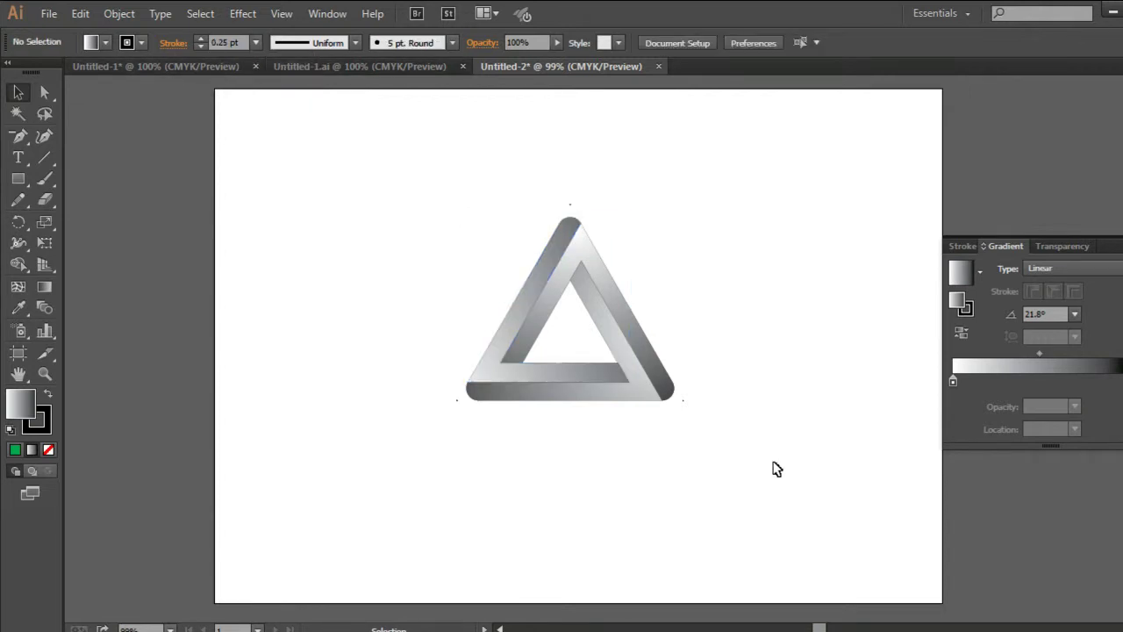
pyautogui.click(638, 391)
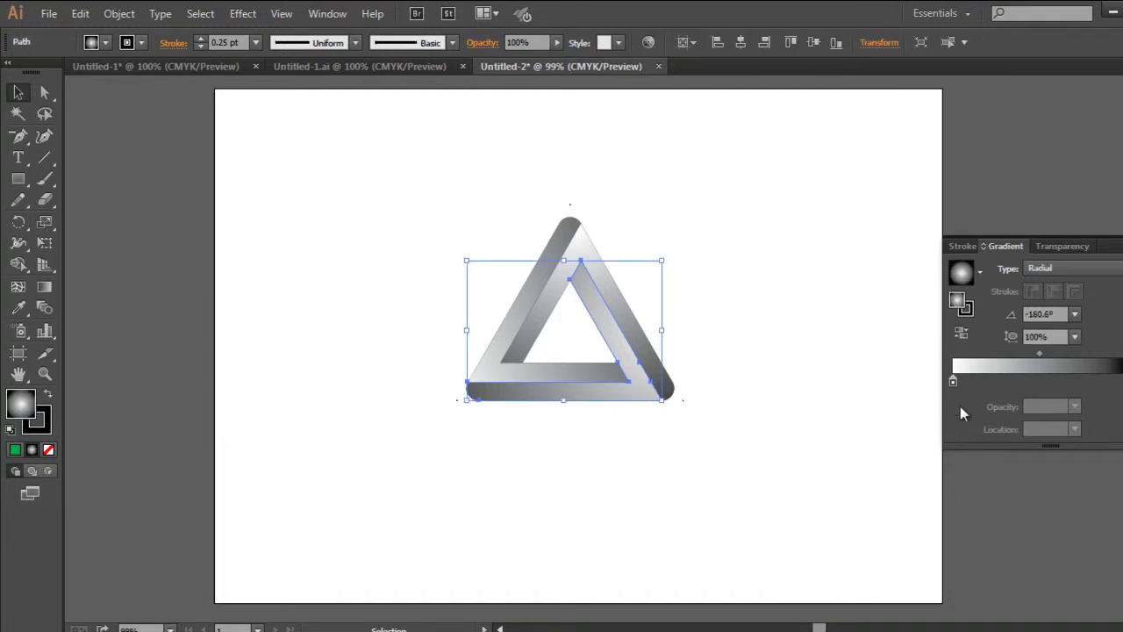
# Change the radial-gradient piece's starting gradient stop from white to green.
pyautogui.doubleClick(952, 382)
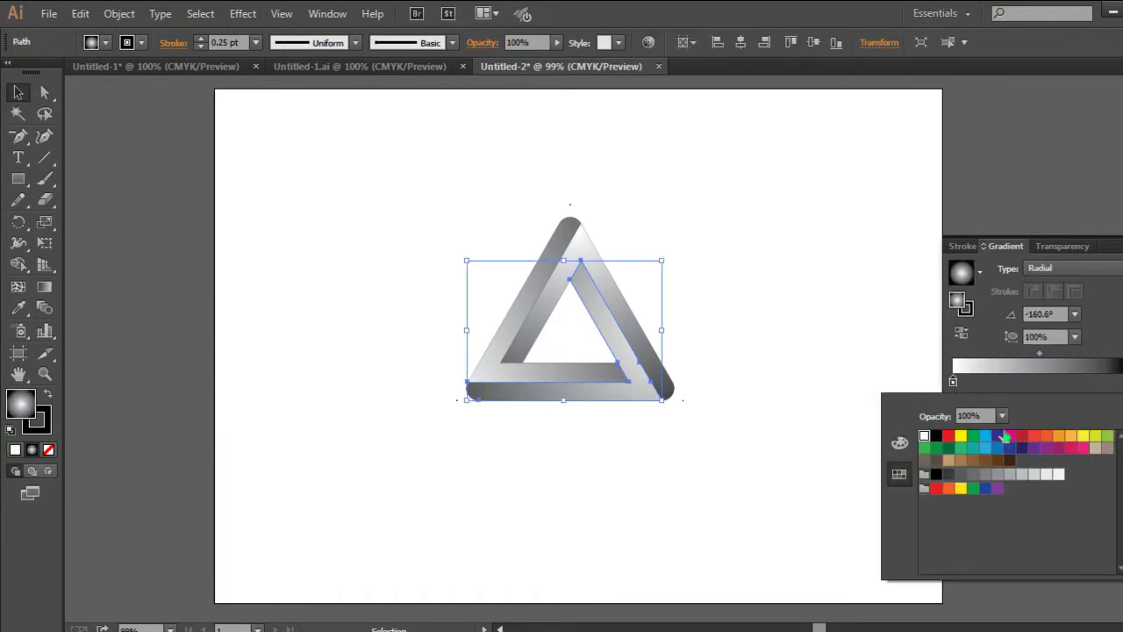
pyautogui.click(973, 437)
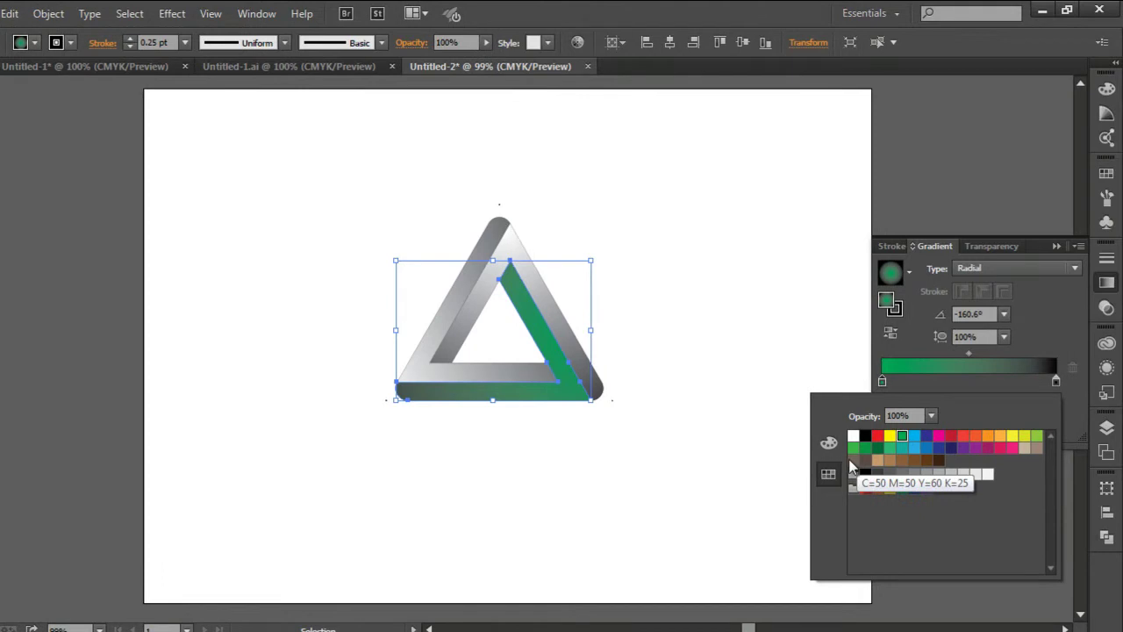
pyautogui.click(785, 314)
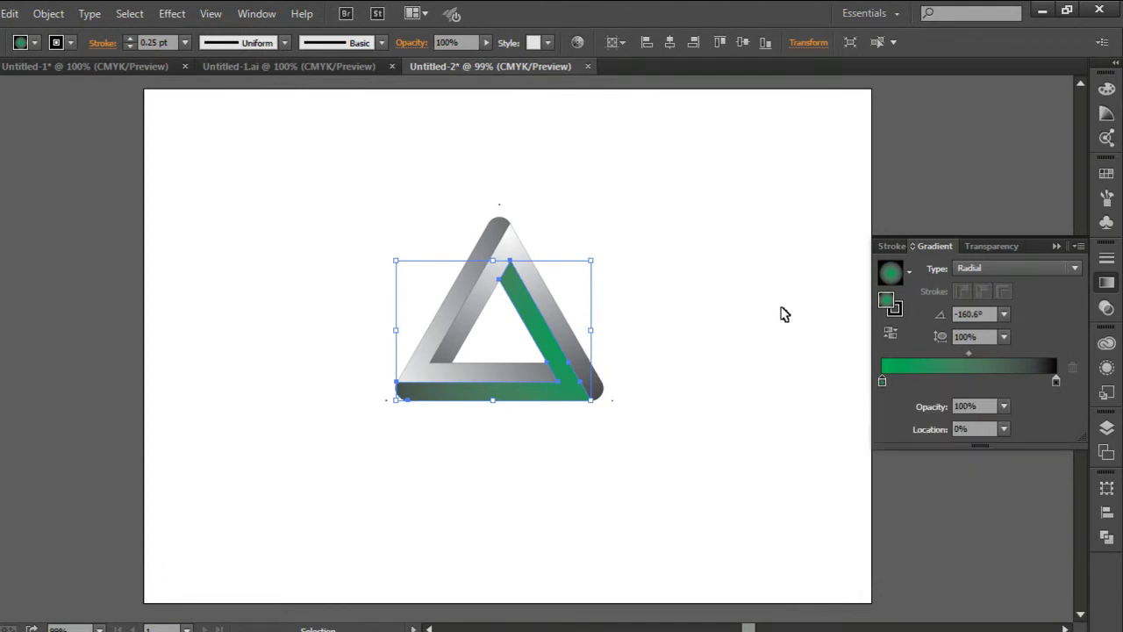
pyautogui.click(744, 379)
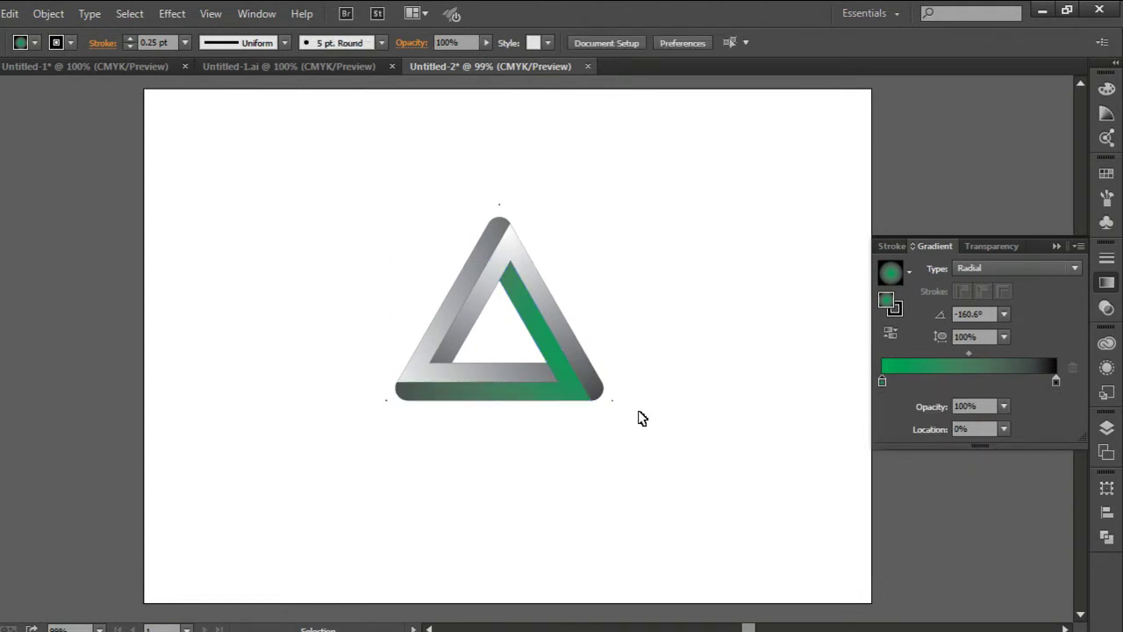
# Make the right piece's gradient start with green instead of white.
pyautogui.click(602, 389)
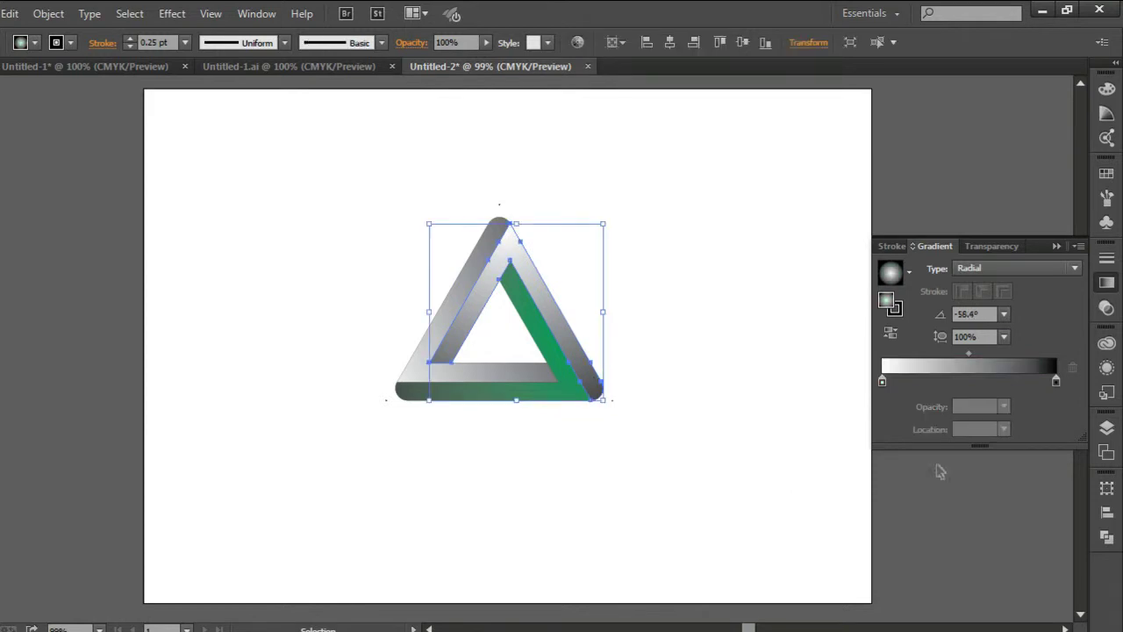
pyautogui.doubleClick(882, 382)
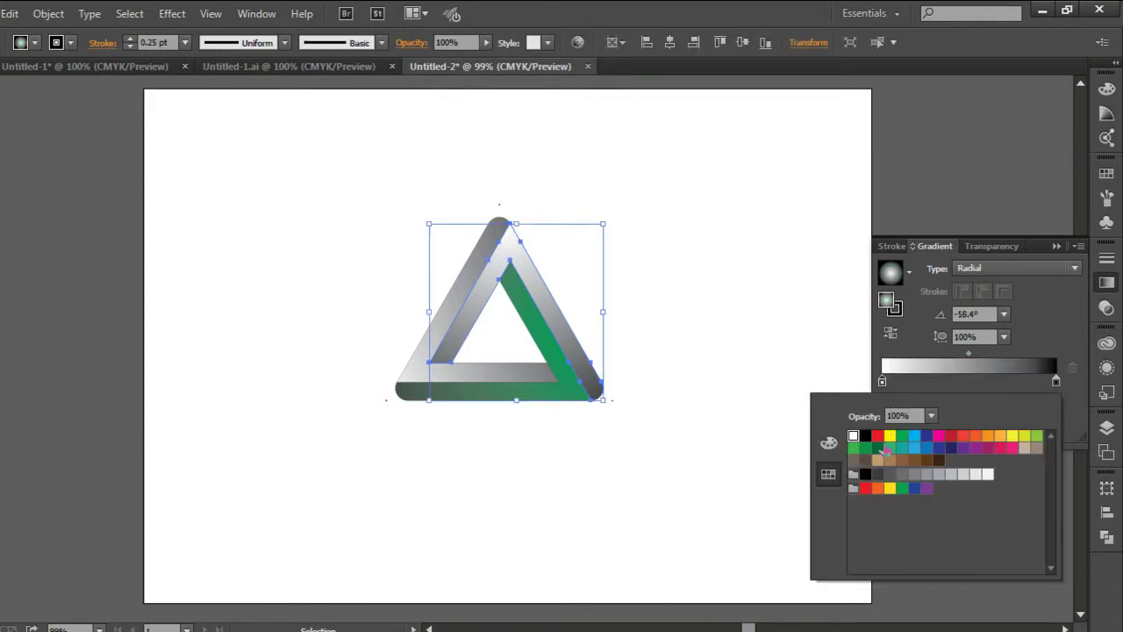
pyautogui.click(908, 445)
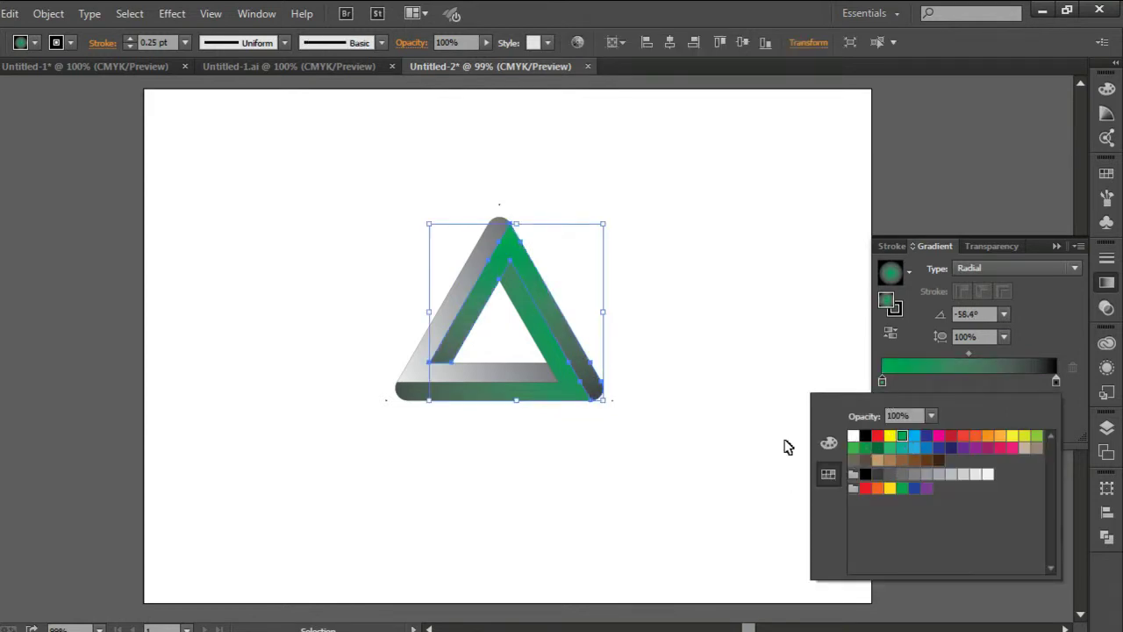
pyautogui.click(745, 309)
pyautogui.click(745, 309)
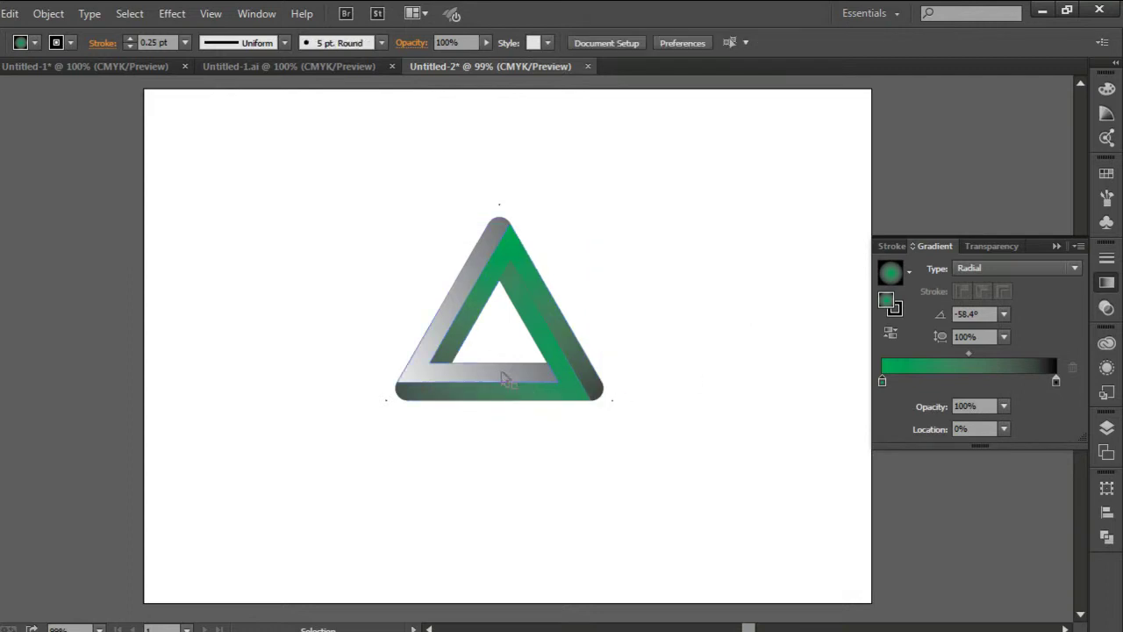
# Make the left piece's gradient start green too, then select the whole triangle.
pyautogui.click(507, 376)
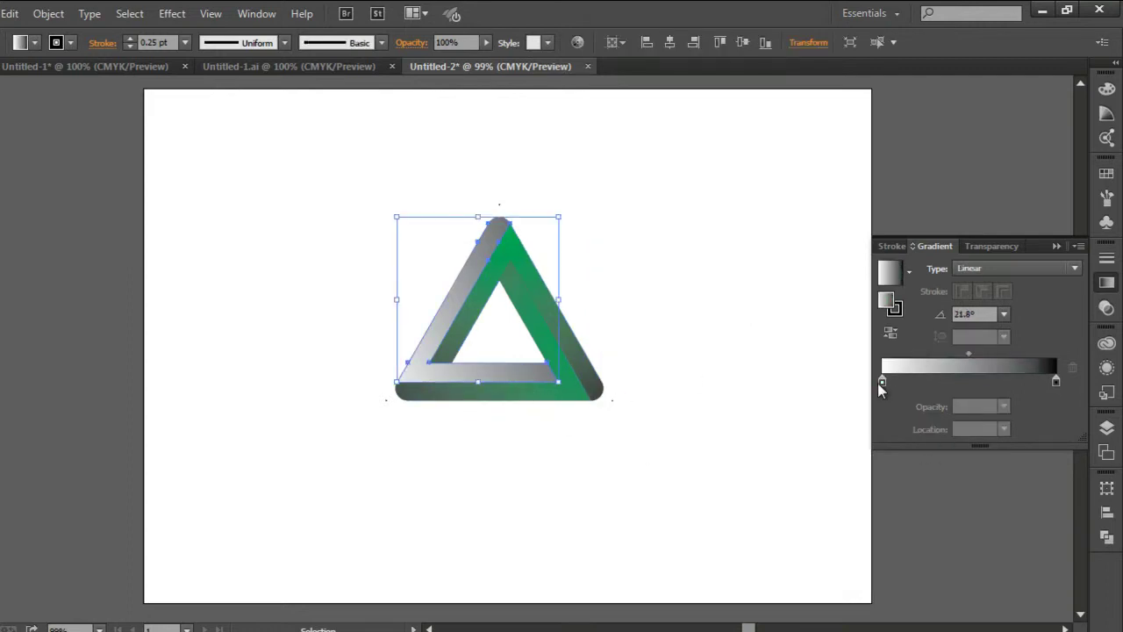
pyautogui.doubleClick(882, 383)
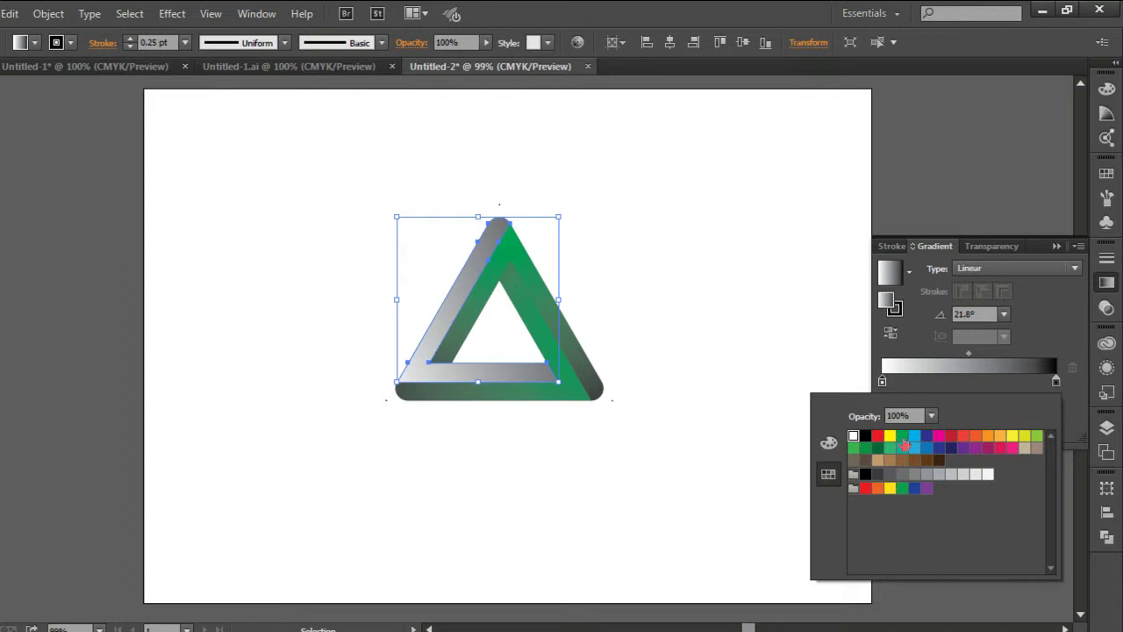
pyautogui.click(905, 444)
pyautogui.click(729, 346)
pyautogui.click(714, 316)
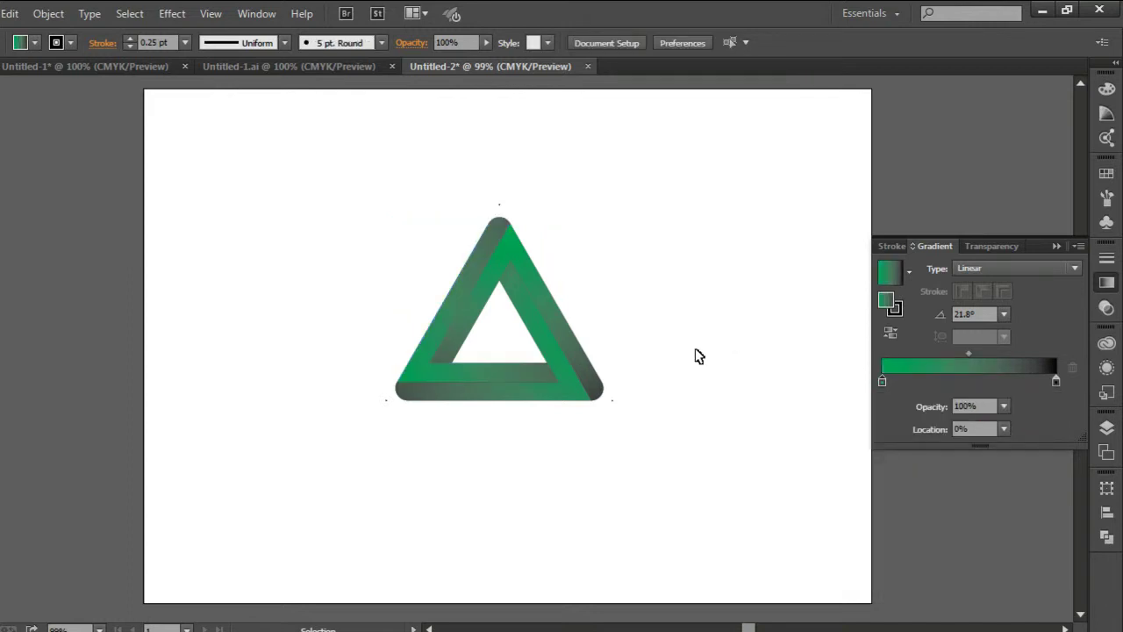
pyautogui.moveTo(662, 451); pyautogui.dragTo(371, 191)
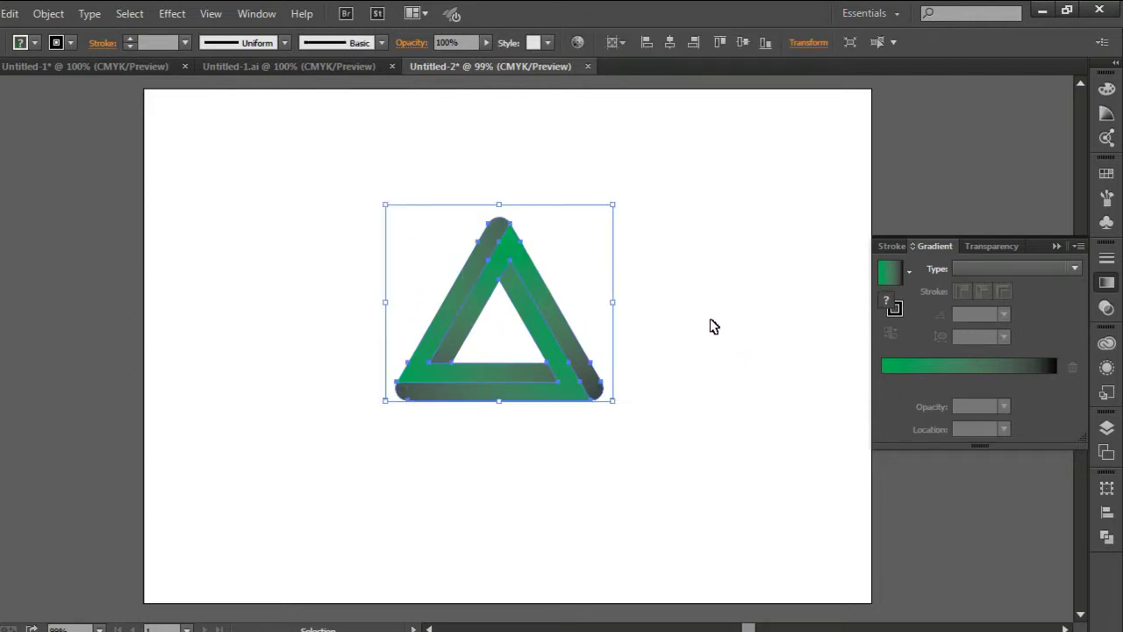
# Collapse the Gradient panel and rotate the whole green triangle by -45°.
pyautogui.click(724, 338)
pyautogui.click(1057, 246)
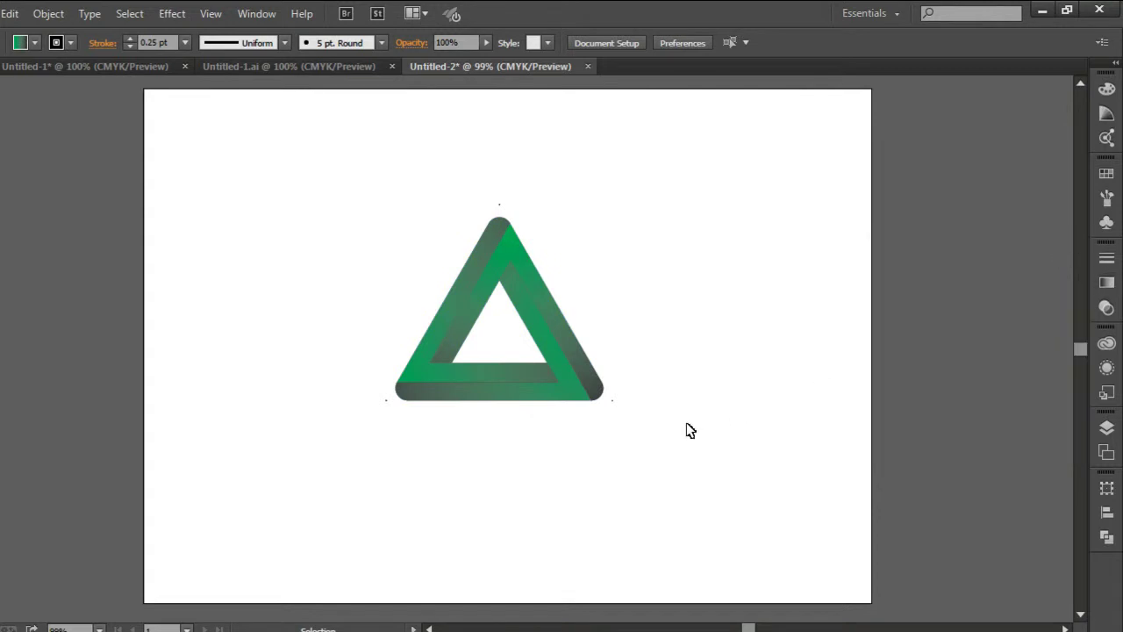
pyautogui.click(558, 386)
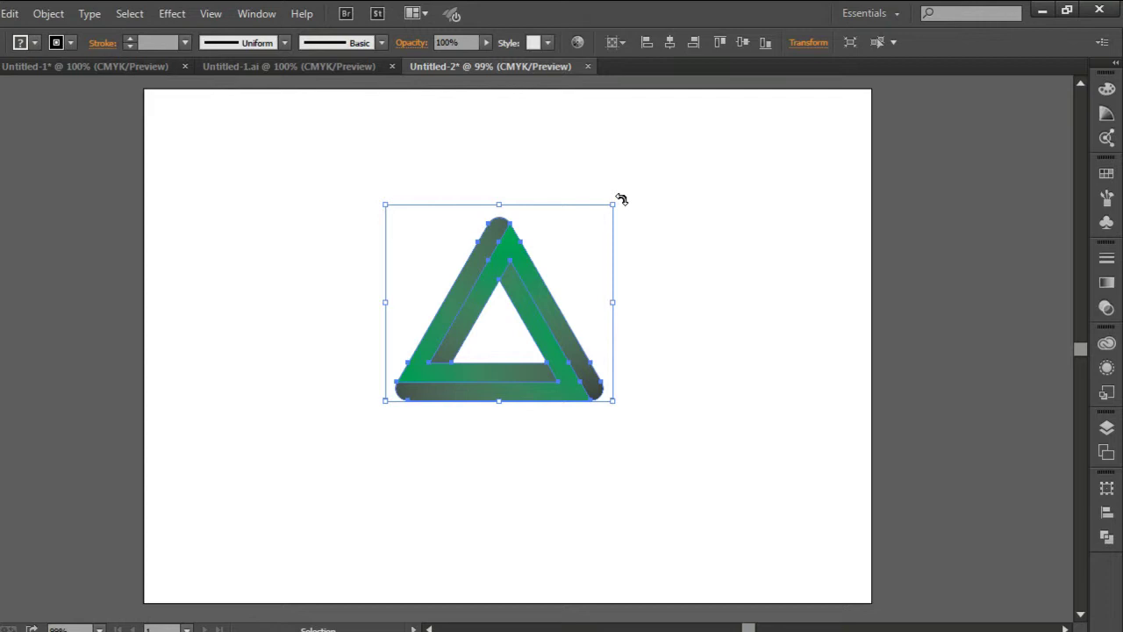
pyautogui.moveTo(621, 199); pyautogui.dragTo(671, 262)
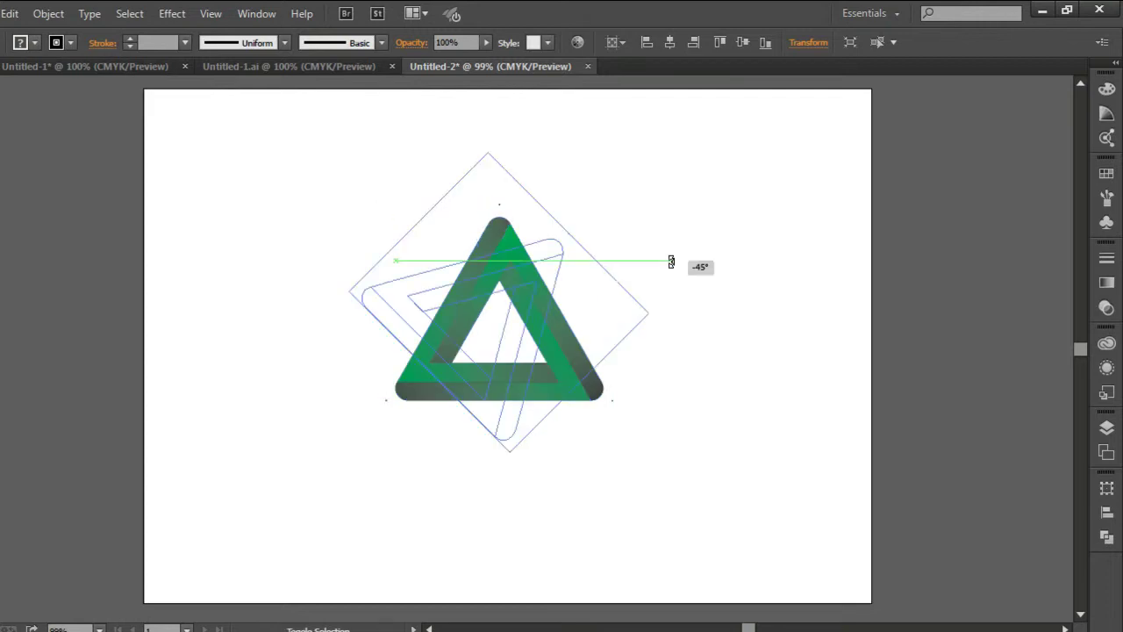
pyautogui.moveTo(671, 263); pyautogui.dragTo(678, 328)
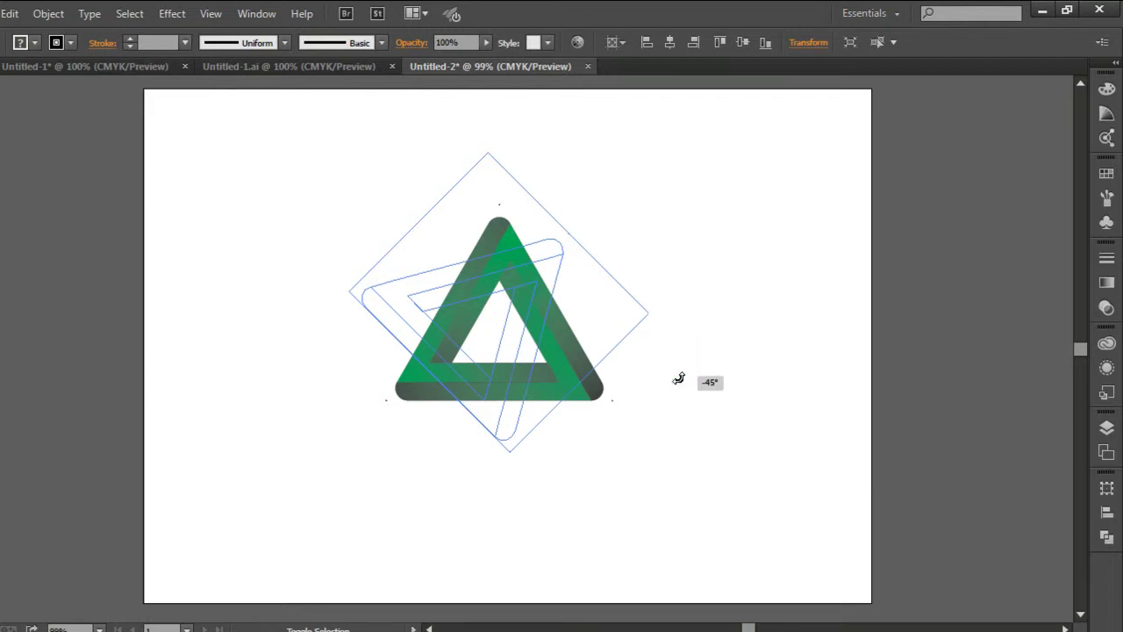
pyautogui.moveTo(678, 328); pyautogui.dragTo(666, 405)
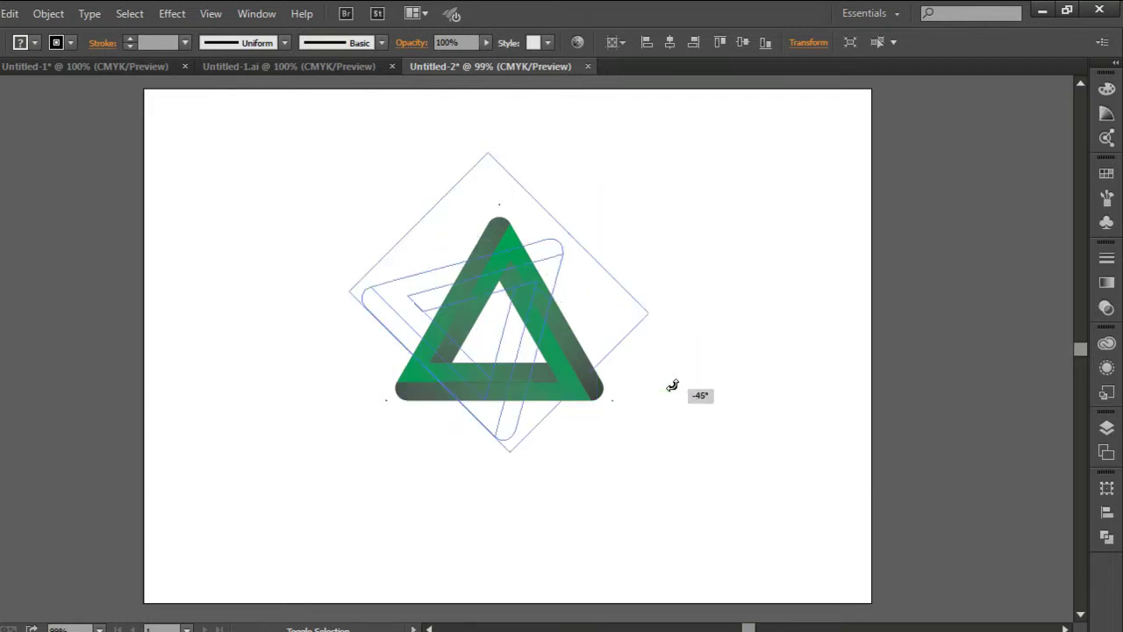
pyautogui.moveTo(666, 405); pyautogui.dragTo(680, 357)
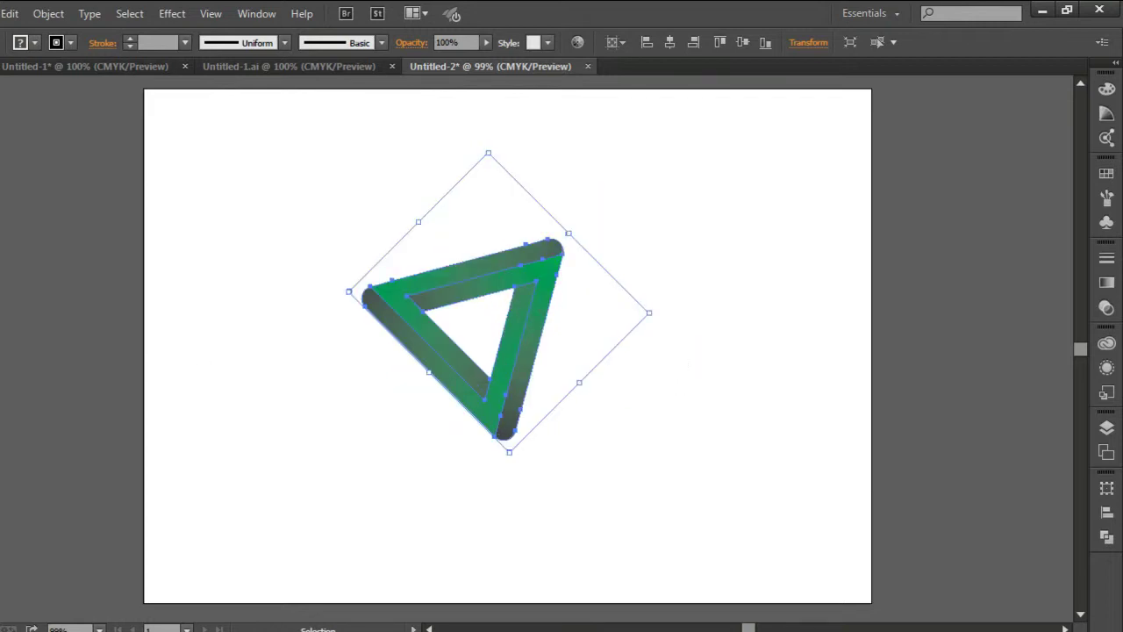
pyautogui.click(351, 464)
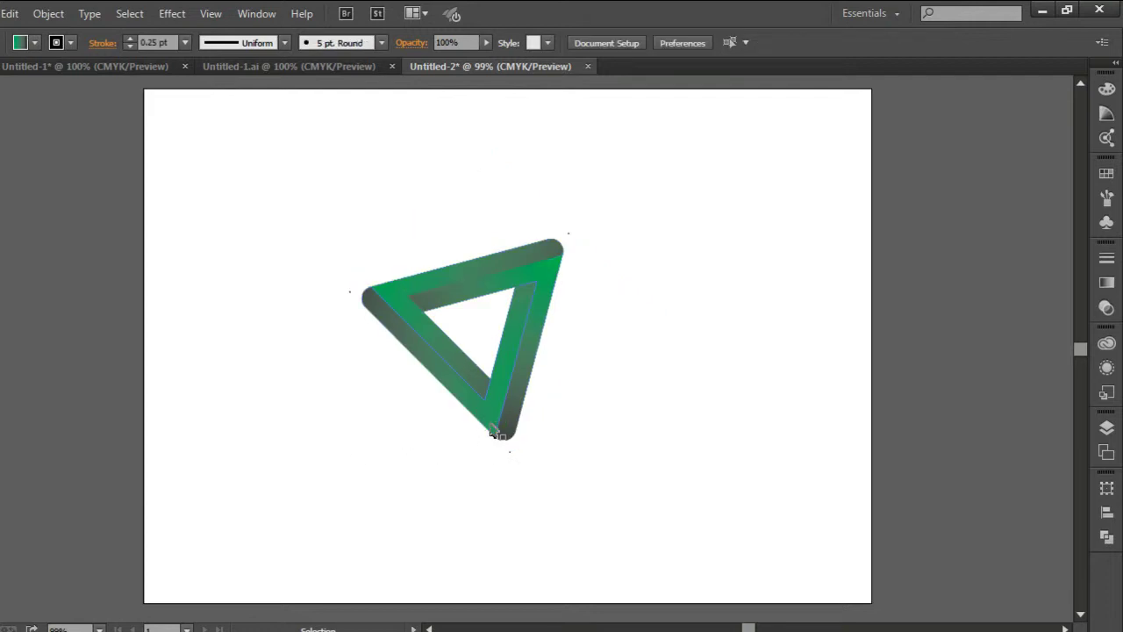
# Move the tilted triangle over to the left side of the page.
pyautogui.moveTo(498, 420); pyautogui.dragTo(345, 451)
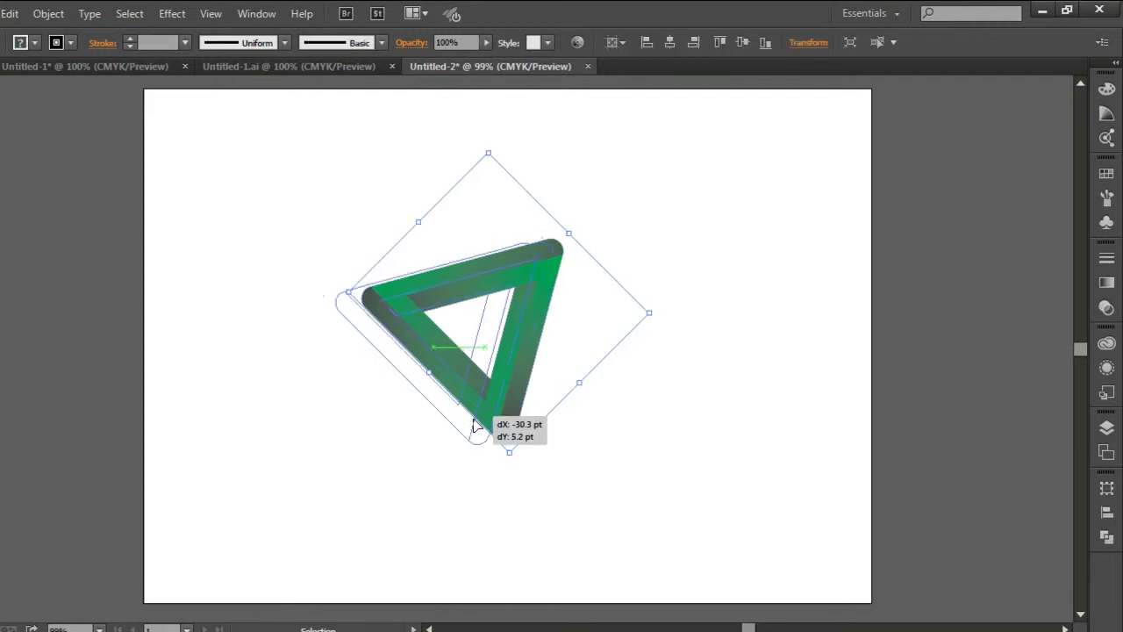
pyautogui.moveTo(345, 452); pyautogui.dragTo(329, 487)
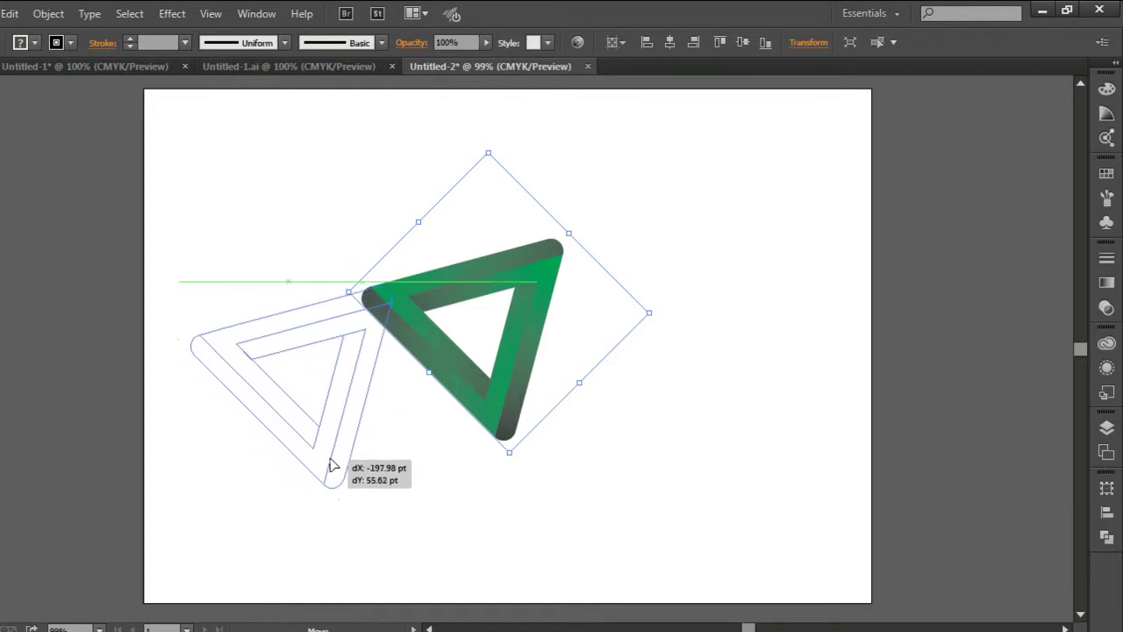
pyautogui.moveTo(329, 487); pyautogui.dragTo(343, 425)
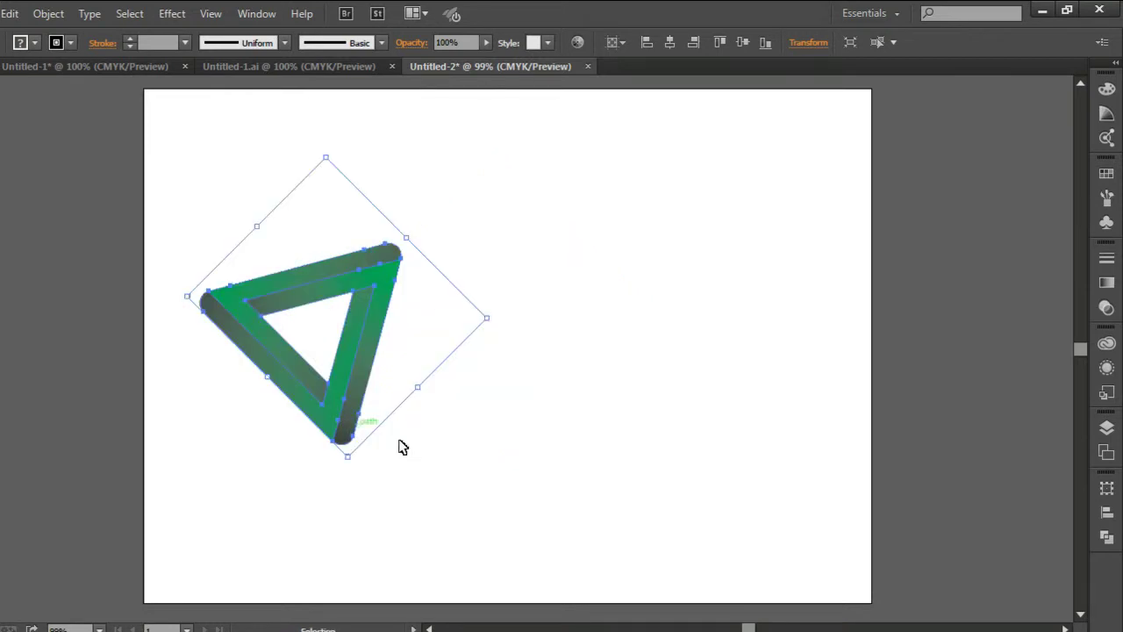
pyautogui.click(466, 454)
pyautogui.click(358, 373)
# Alt-drag a copy of the triangle to the right, level with the original.
pyautogui.moveTo(360, 373); pyautogui.dragTo(503, 380)
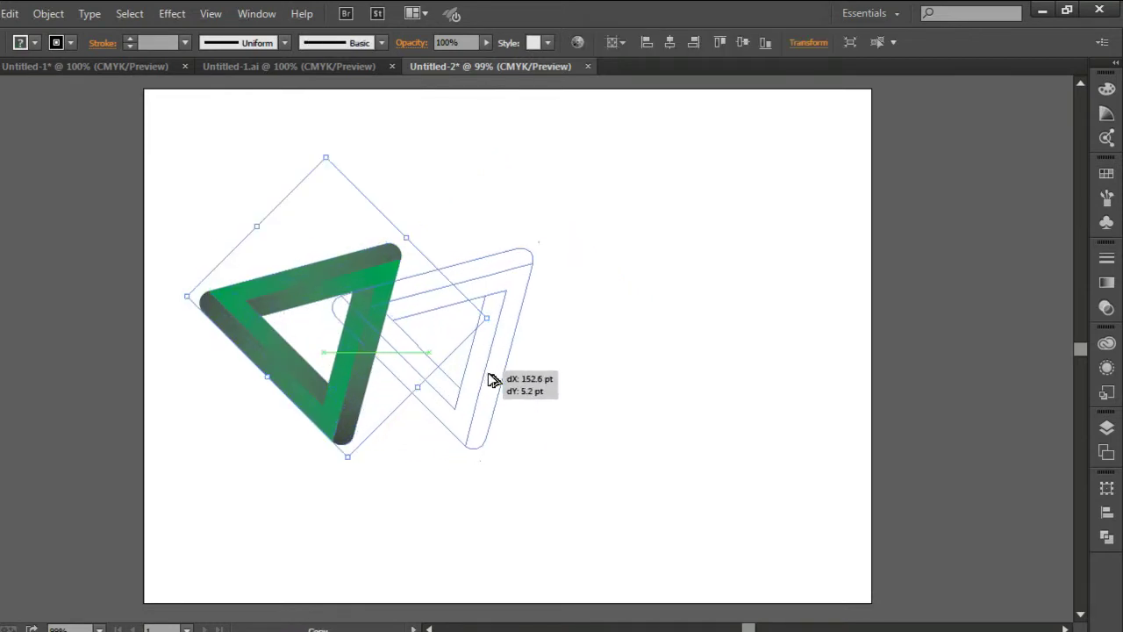
pyautogui.moveTo(503, 380); pyautogui.dragTo(633, 386)
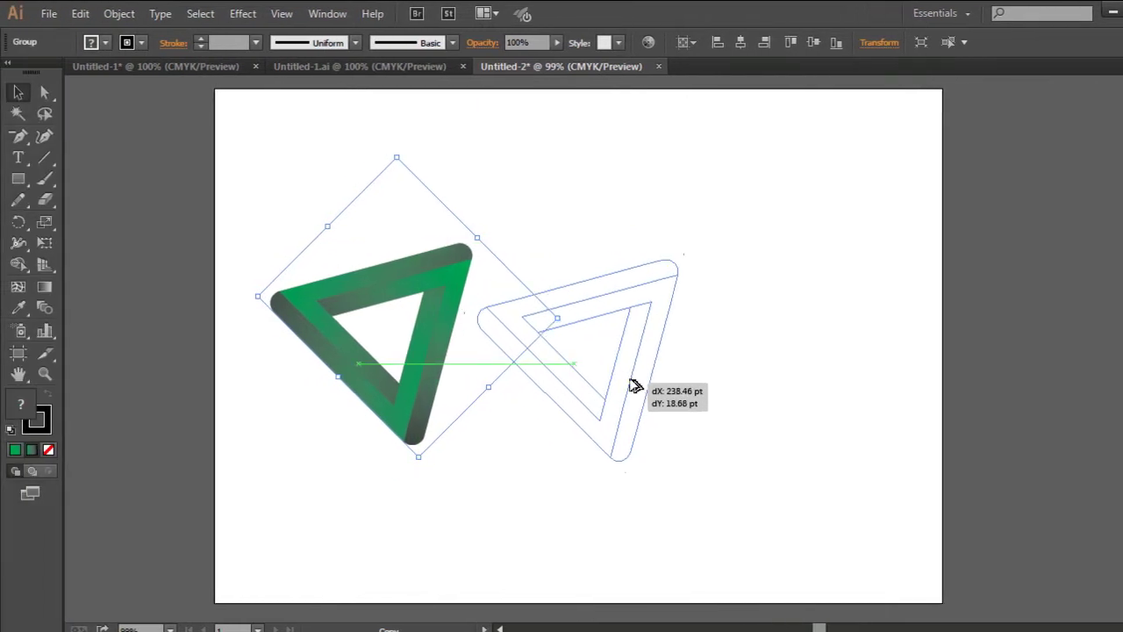
pyautogui.moveTo(635, 386); pyautogui.dragTo(637, 372)
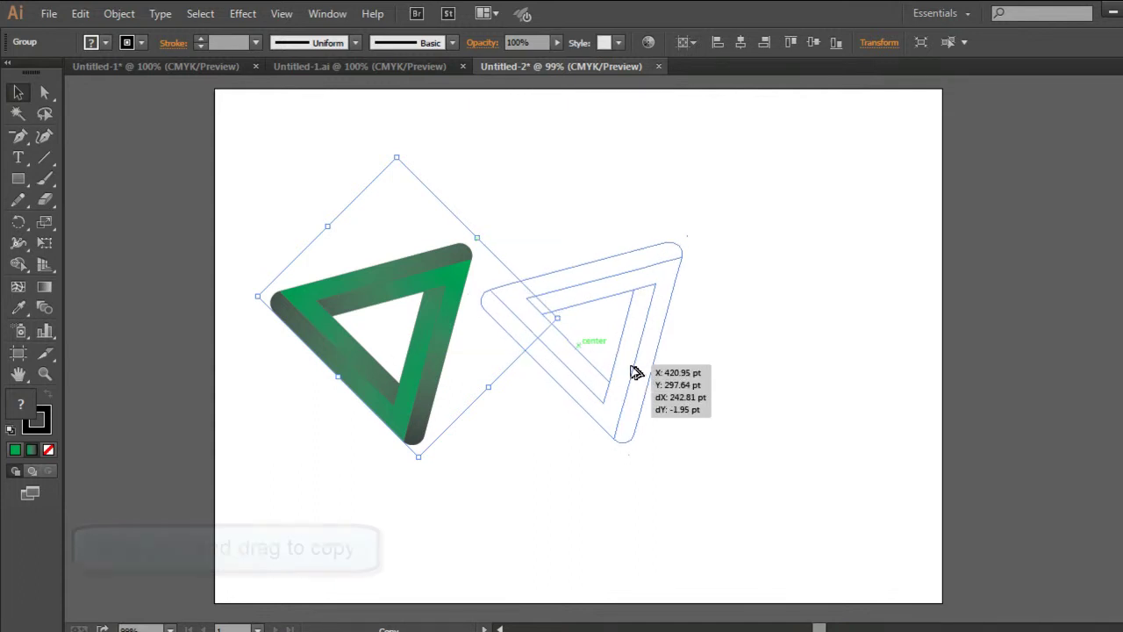
pyautogui.moveTo(637, 372); pyautogui.dragTo(638, 372)
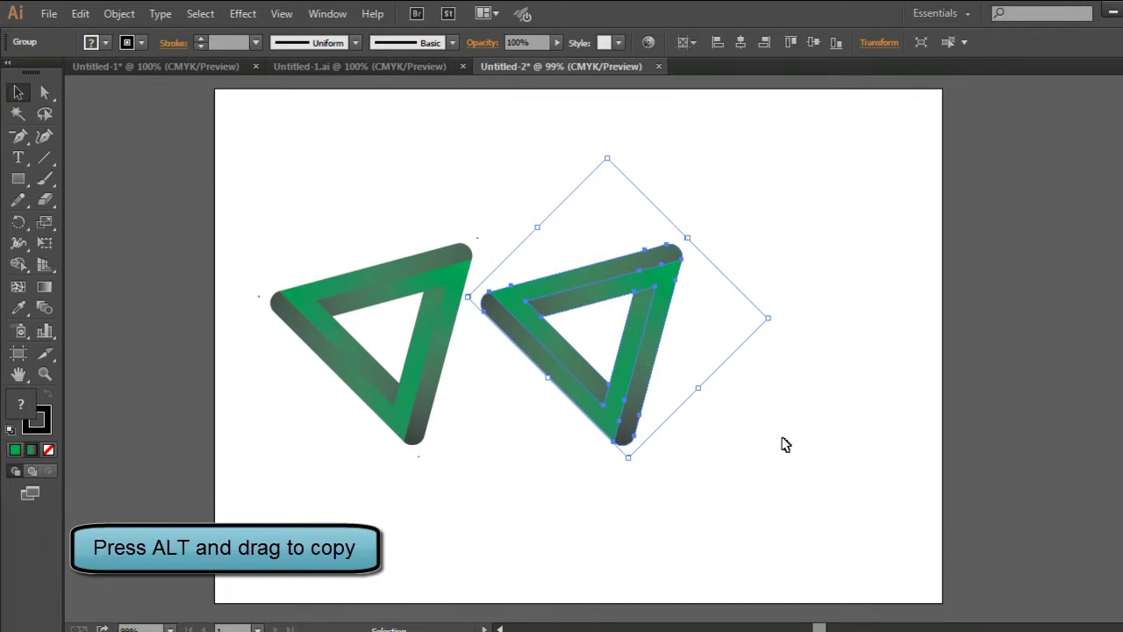
pyautogui.click(838, 425)
# Copy the middle triangle further right as a third, align it, and select all three.
pyautogui.click(637, 392)
pyautogui.moveTo(637, 389); pyautogui.dragTo(849, 391)
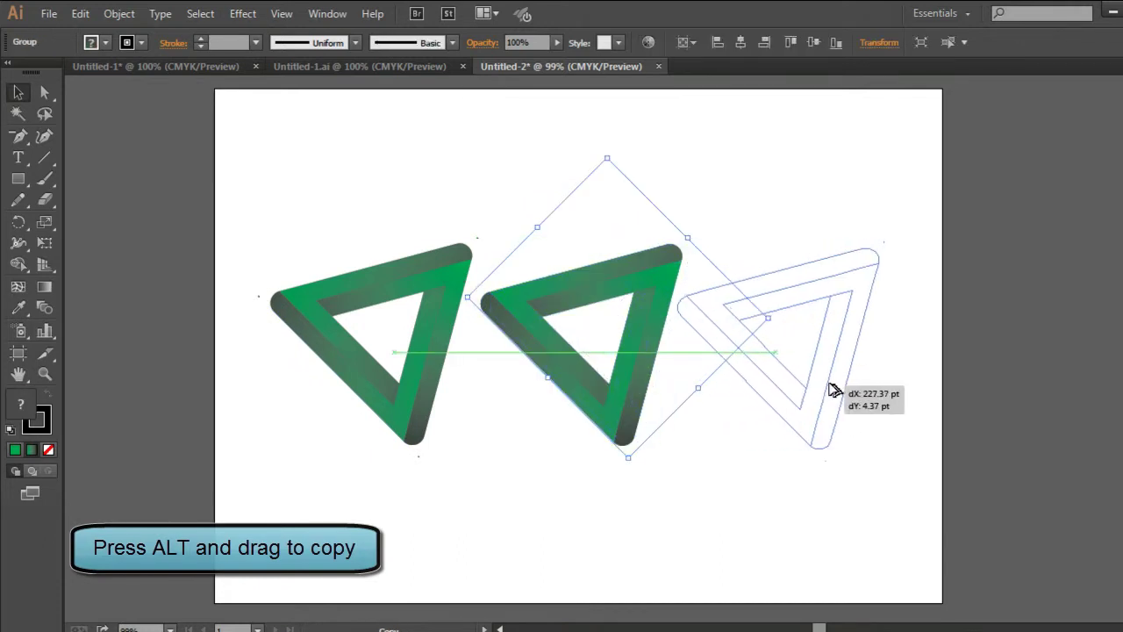
pyautogui.moveTo(849, 391); pyautogui.dragTo(849, 390)
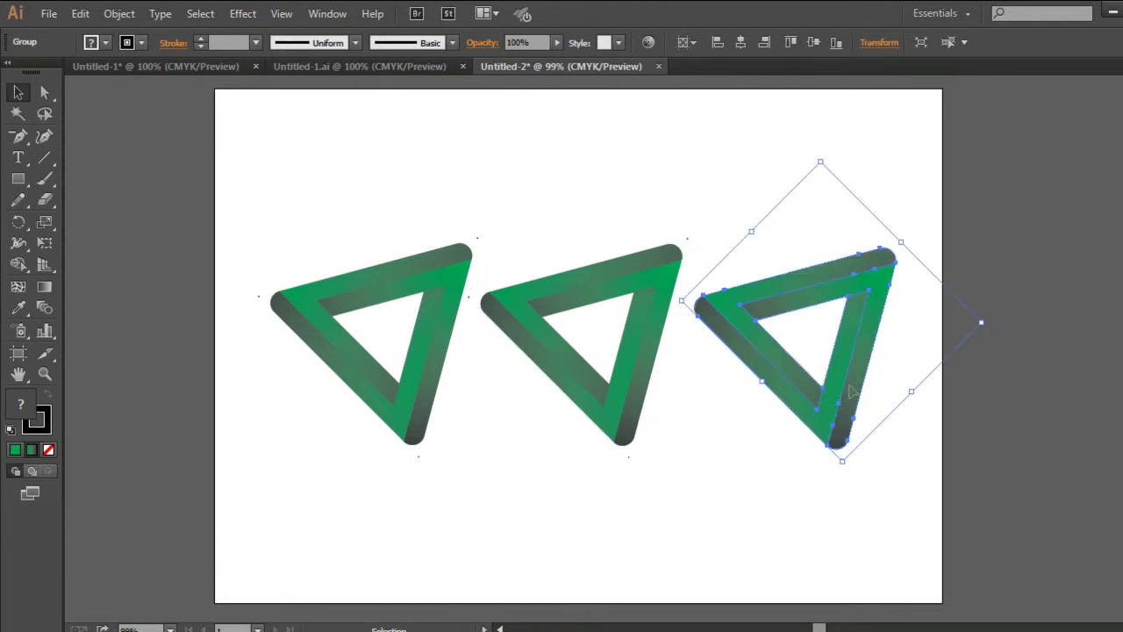
pyautogui.moveTo(852, 392); pyautogui.dragTo(853, 386)
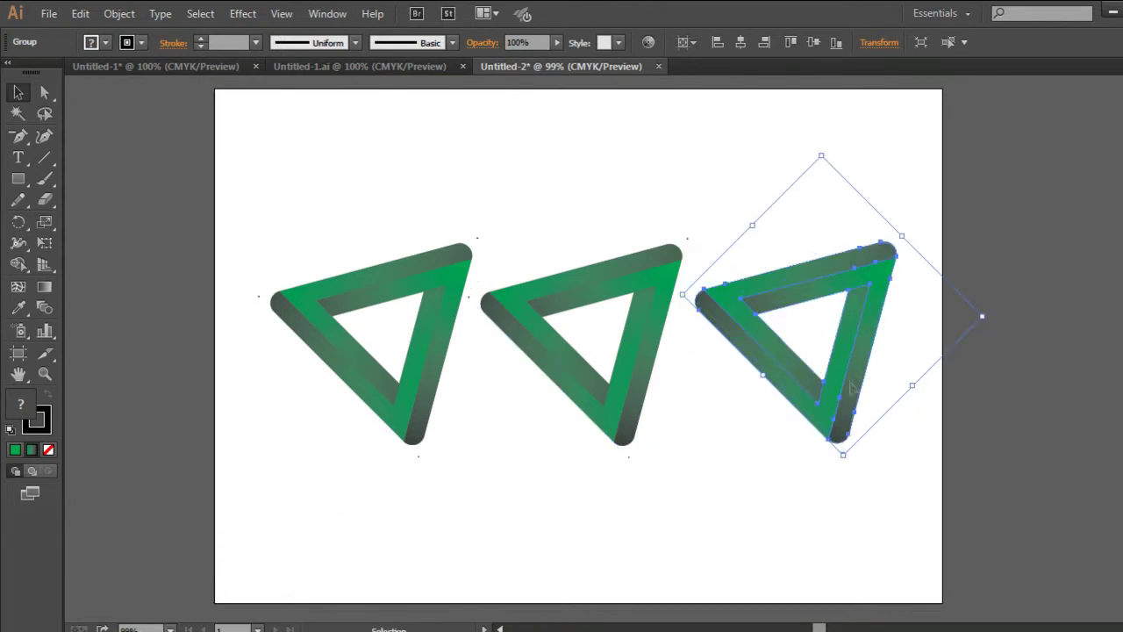
pyautogui.click(764, 490)
pyautogui.moveTo(879, 516); pyautogui.dragTo(420, 268)
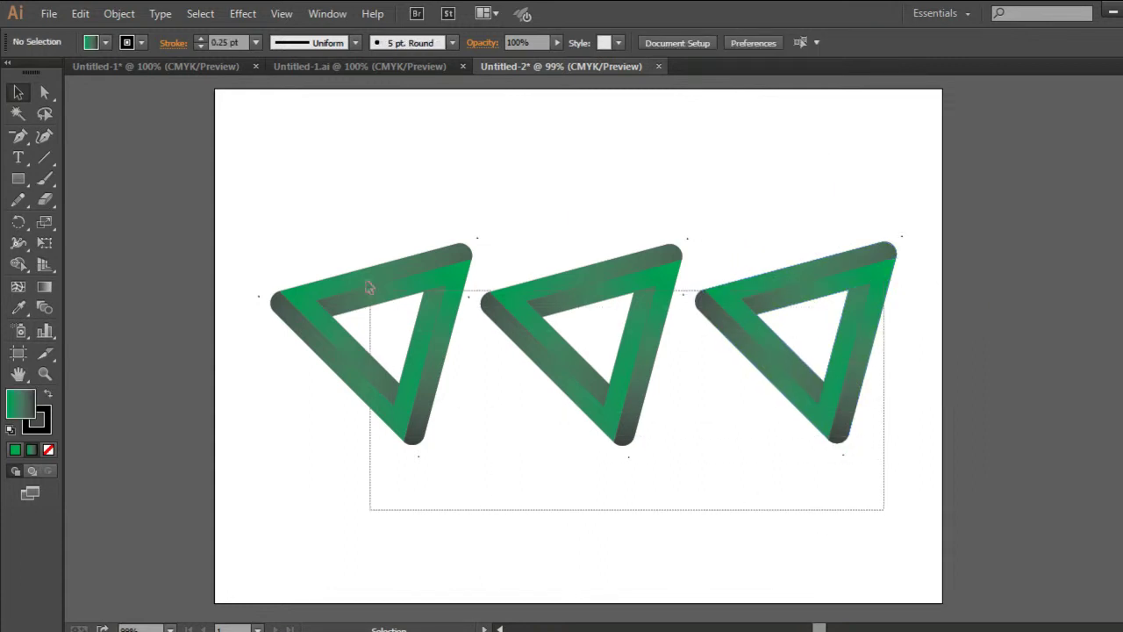
# Nudge the row of three triangles slightly to the left.
pyautogui.moveTo(552, 356); pyautogui.dragTo(532, 354)
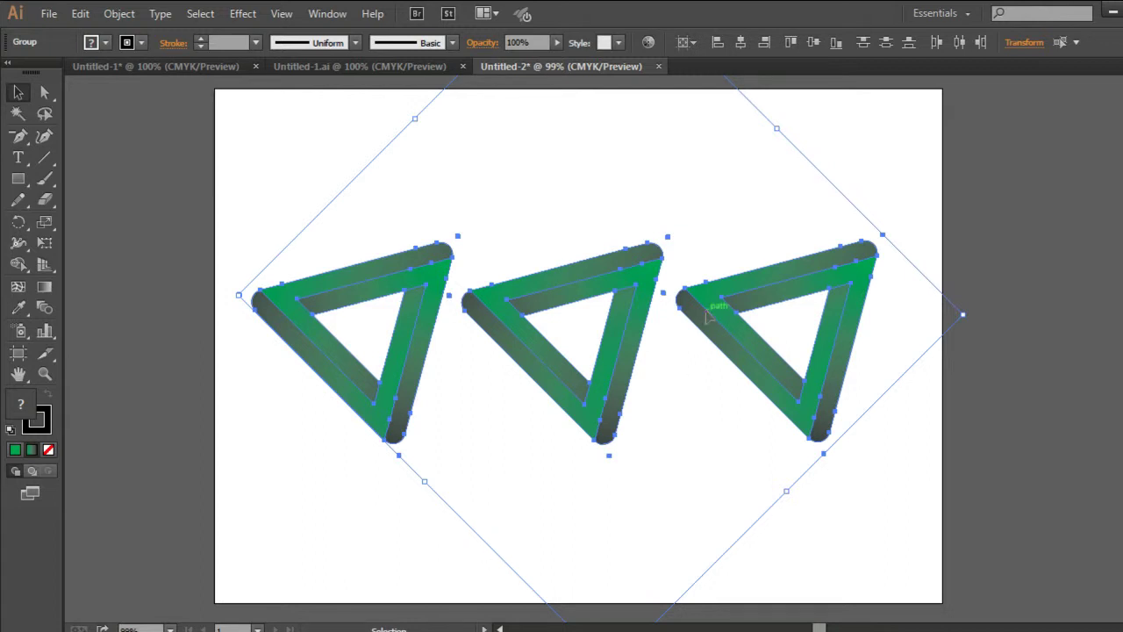
pyautogui.moveTo(707, 318); pyautogui.dragTo(712, 318)
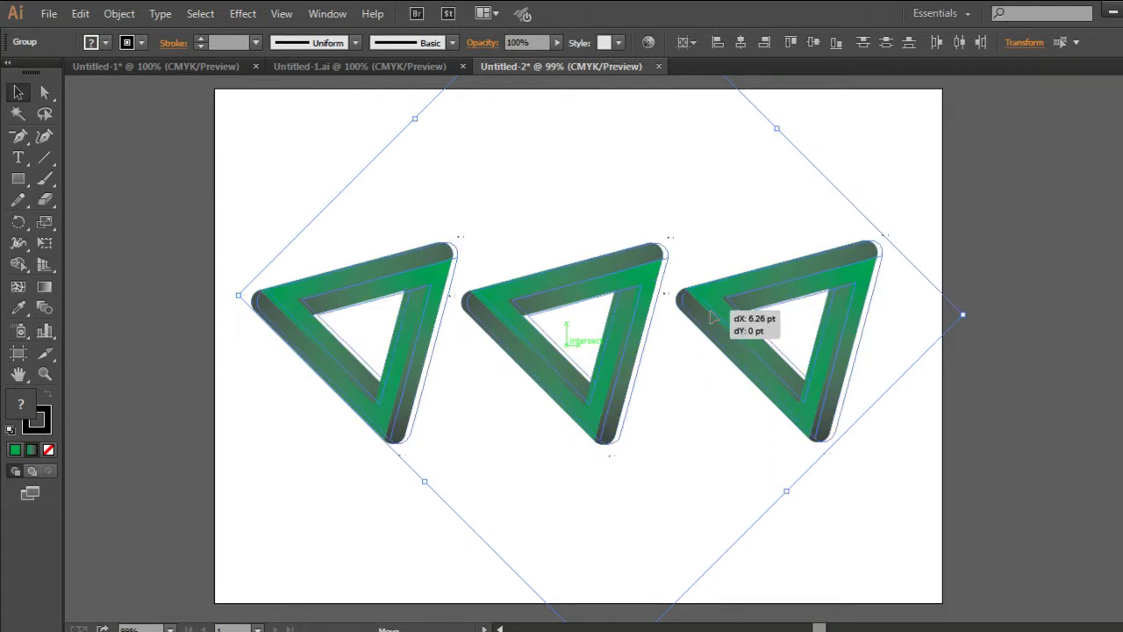
pyautogui.click(944, 439)
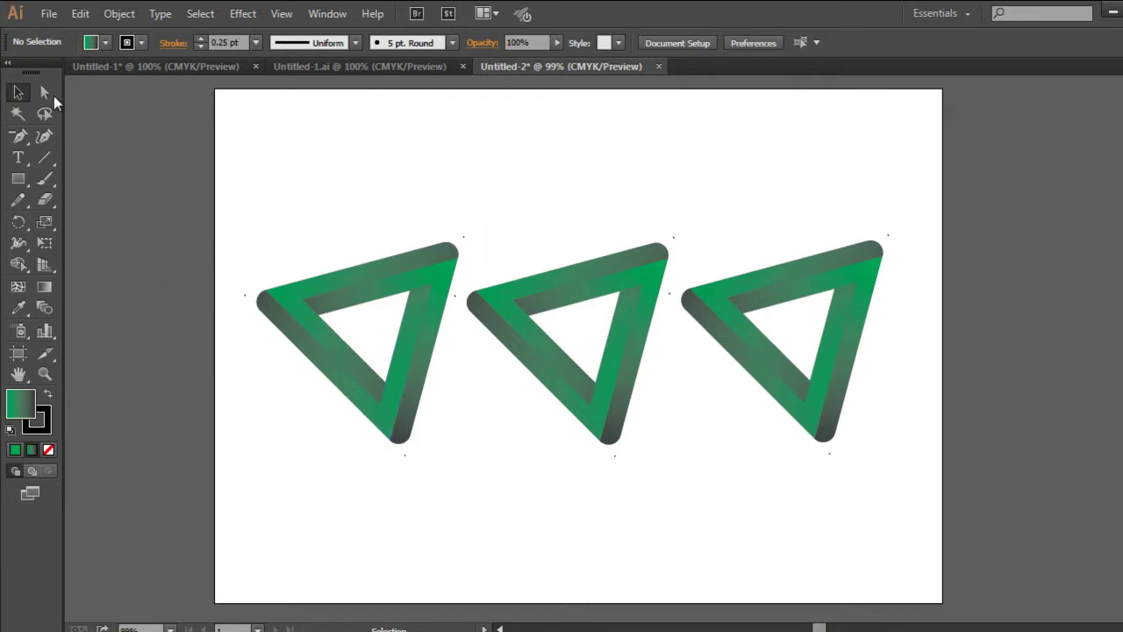
# Inspect the first triangle's top-right, bottom and left anchor points with Direct Selection.
pyautogui.click(46, 93)
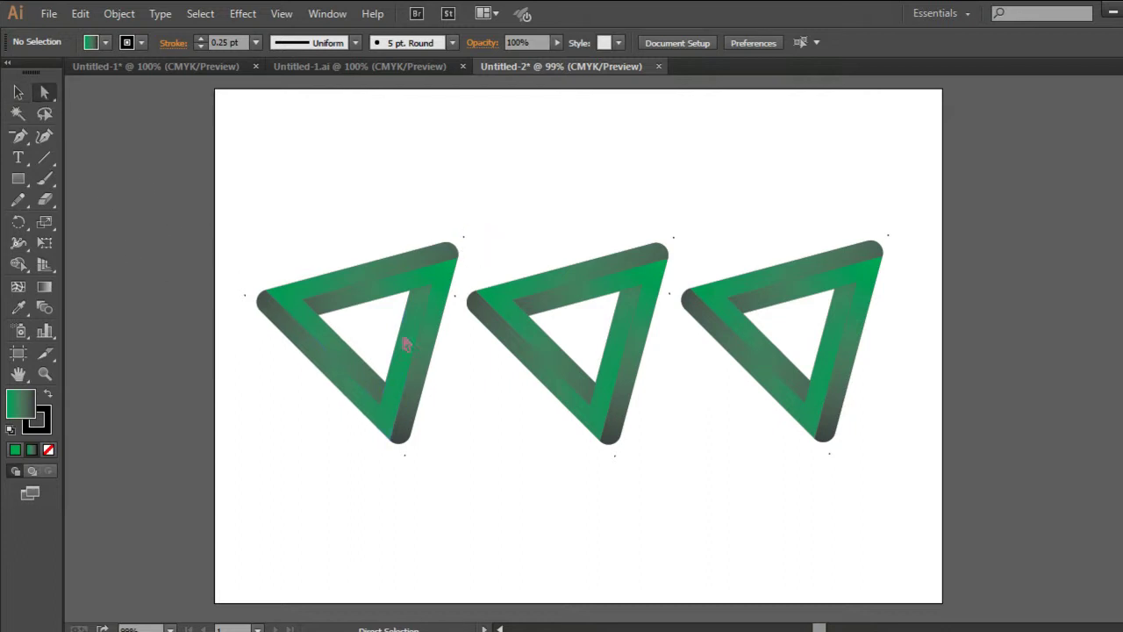
pyautogui.click(464, 238)
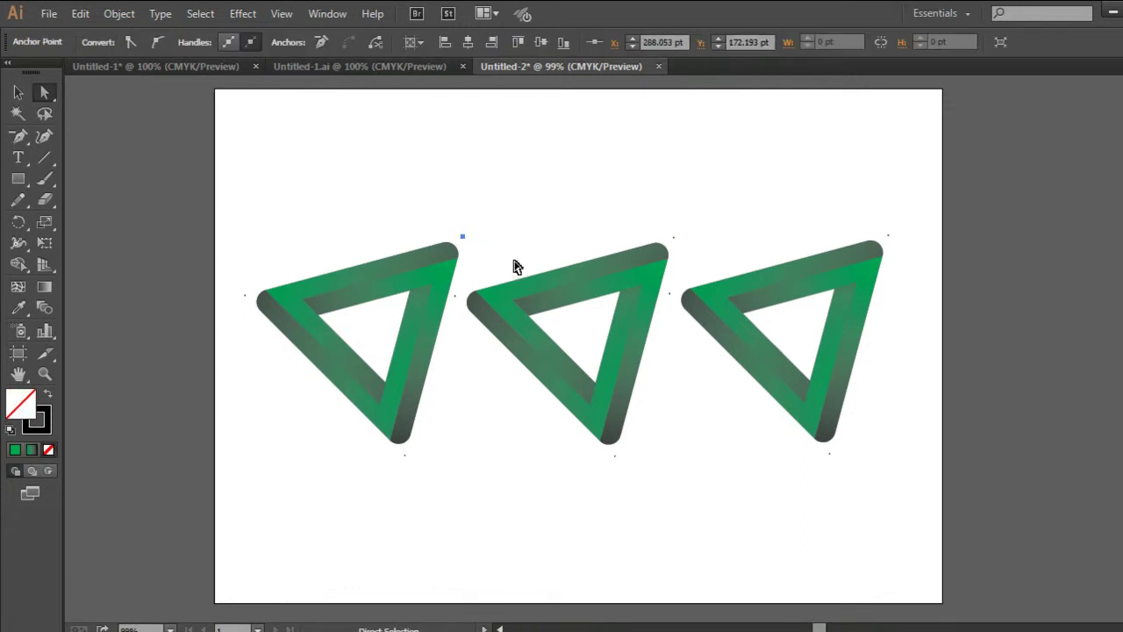
pyautogui.click(516, 266)
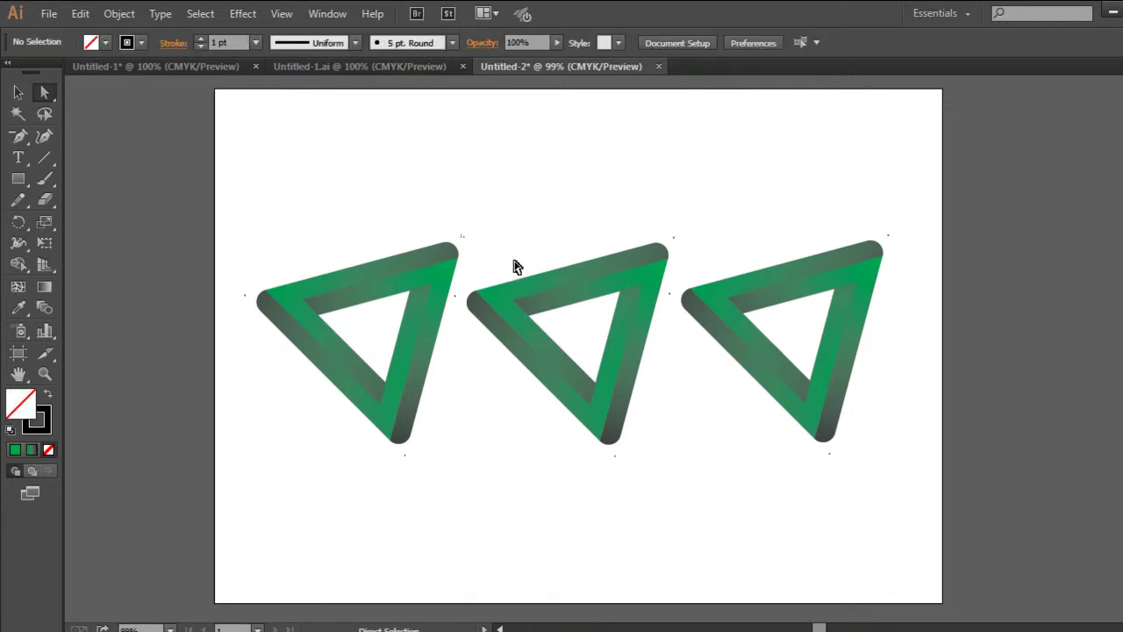
pyautogui.click(463, 238)
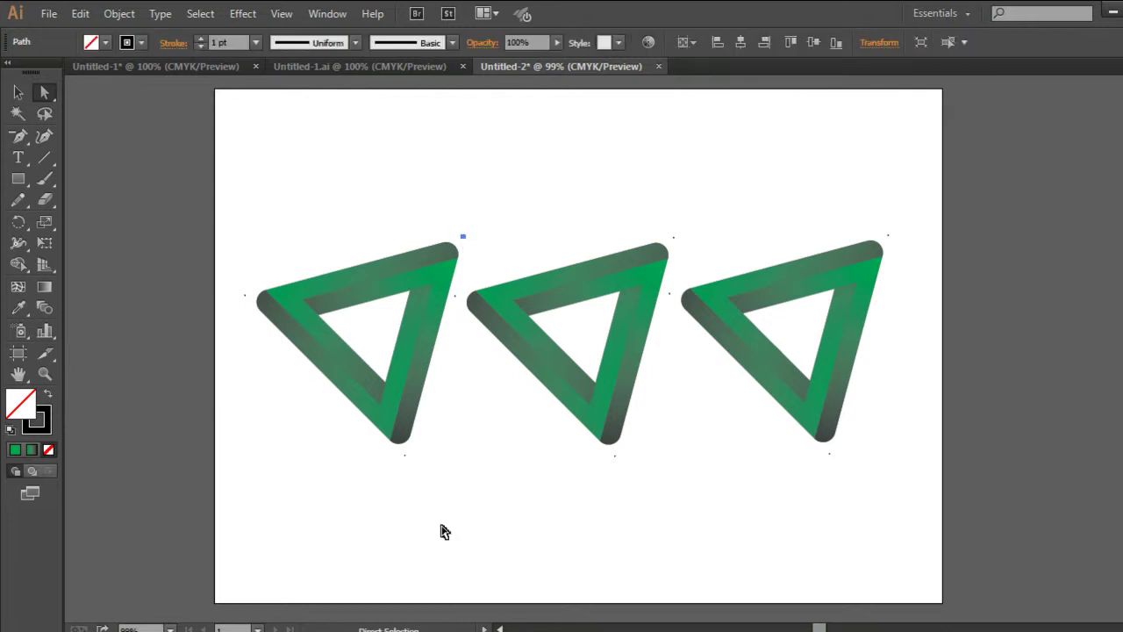
pyautogui.click(405, 457)
pyautogui.click(245, 296)
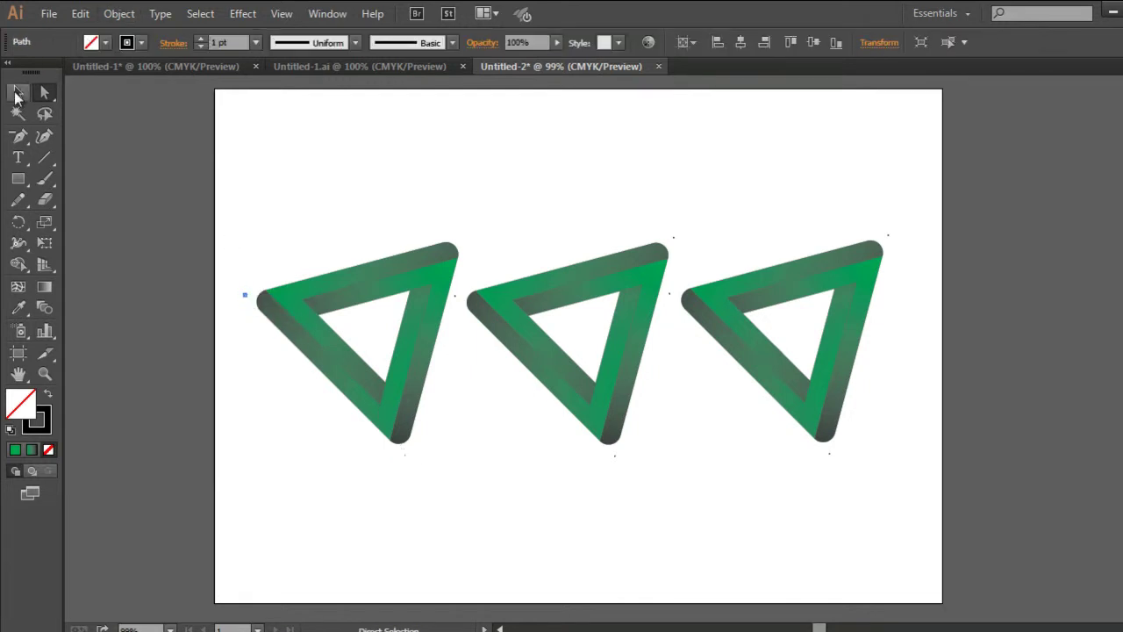
pyautogui.click(17, 93)
pyautogui.click(457, 518)
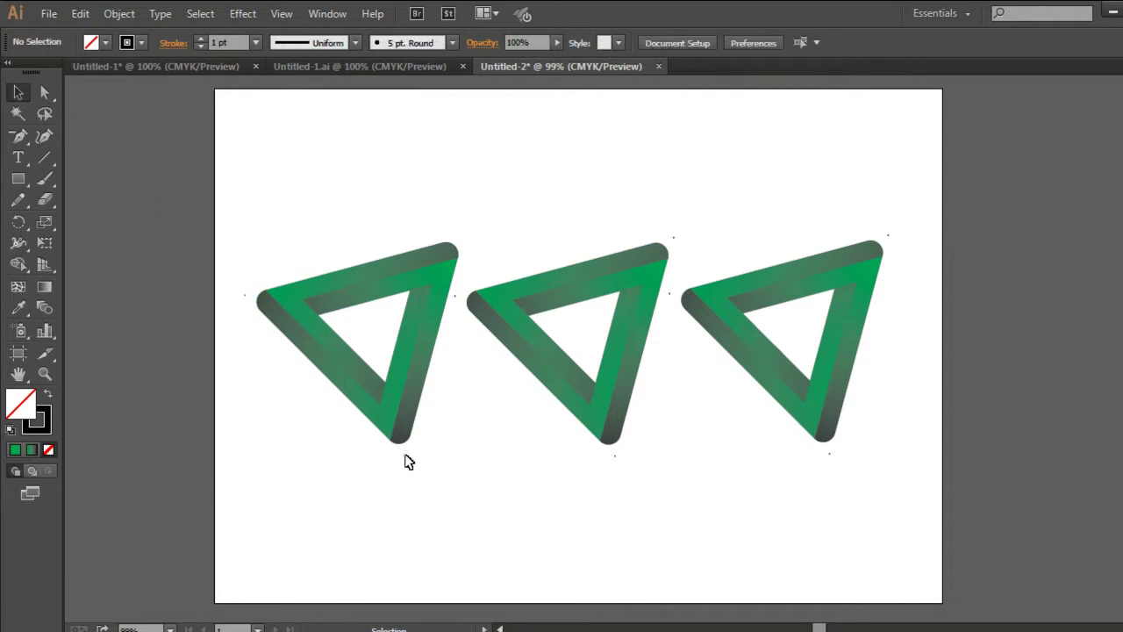
pyautogui.click(405, 455)
pyautogui.click(471, 527)
# Make a horizontally reflected copy of the left triangle via Transform > Reflect.
pyautogui.click(397, 403)
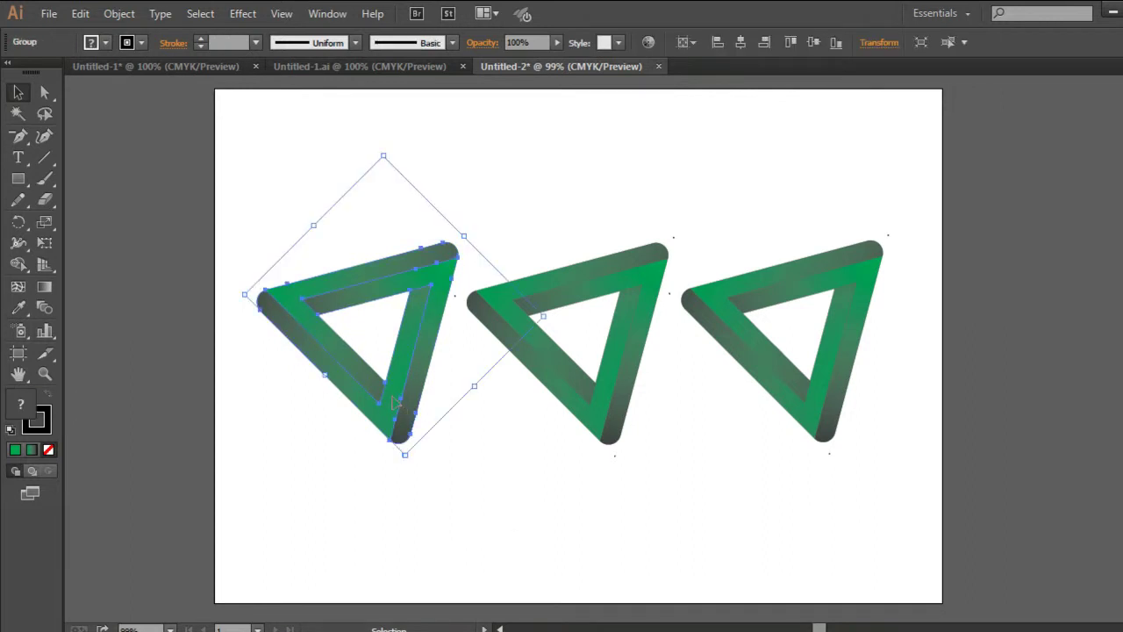
pyautogui.rightClick(393, 398)
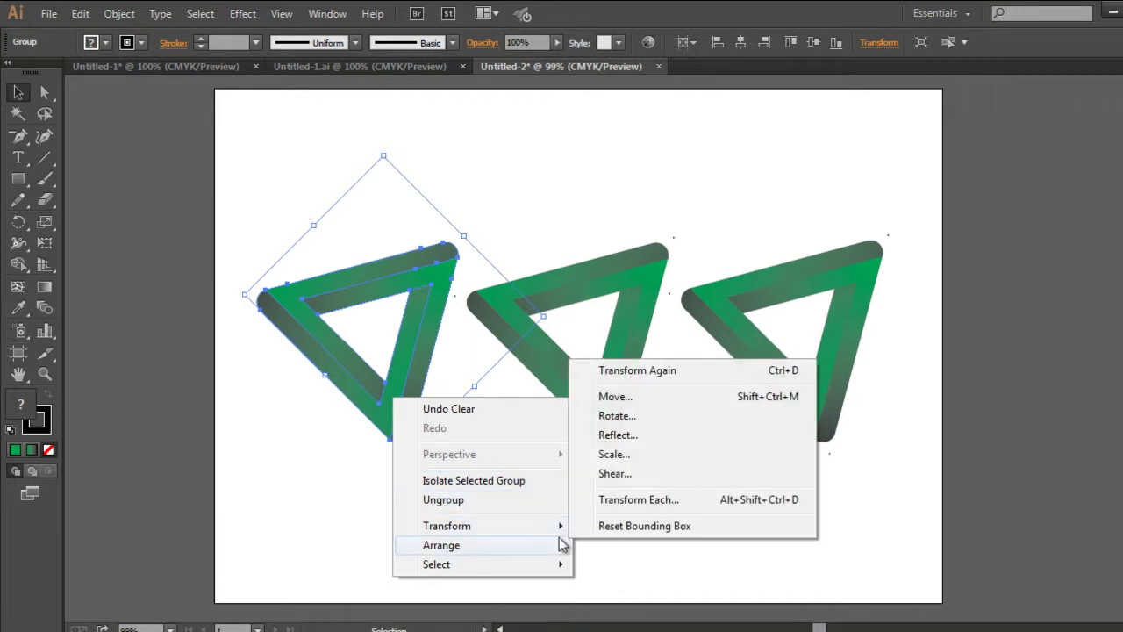
pyautogui.click(632, 434)
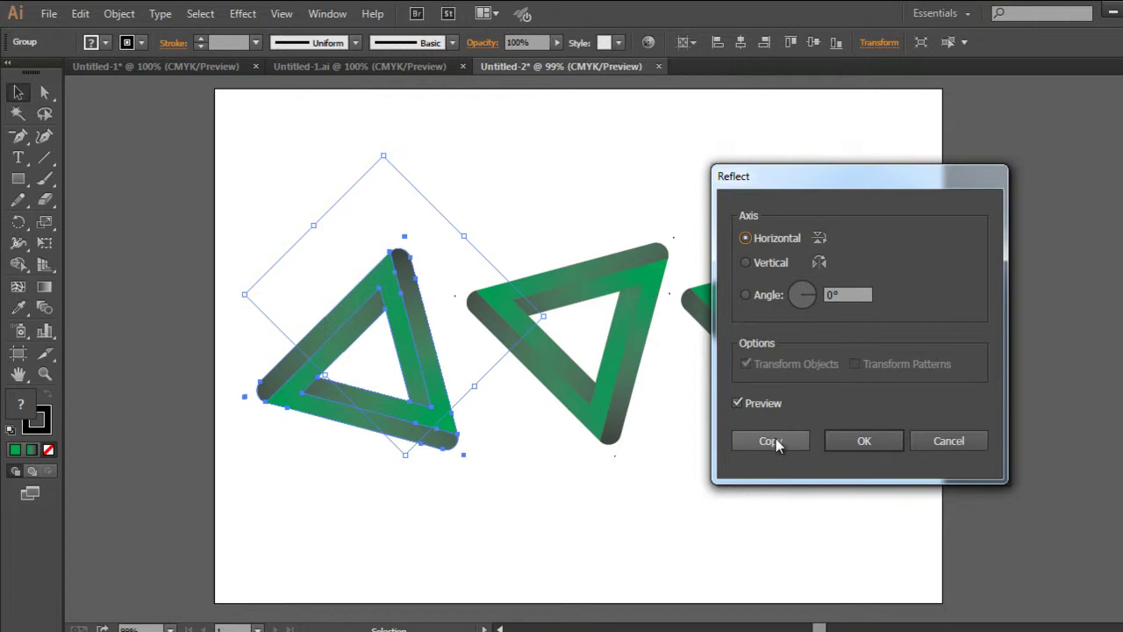
pyautogui.click(785, 450)
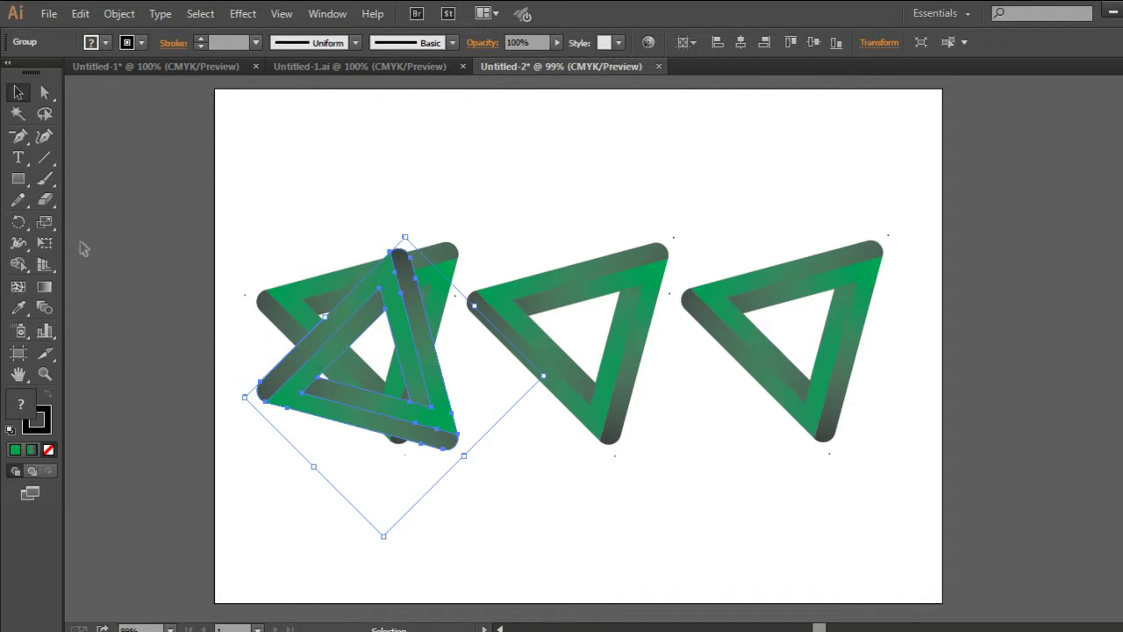
# Move the mirrored copy straight down so it sits directly below the first triangle.
pyautogui.click(552, 522)
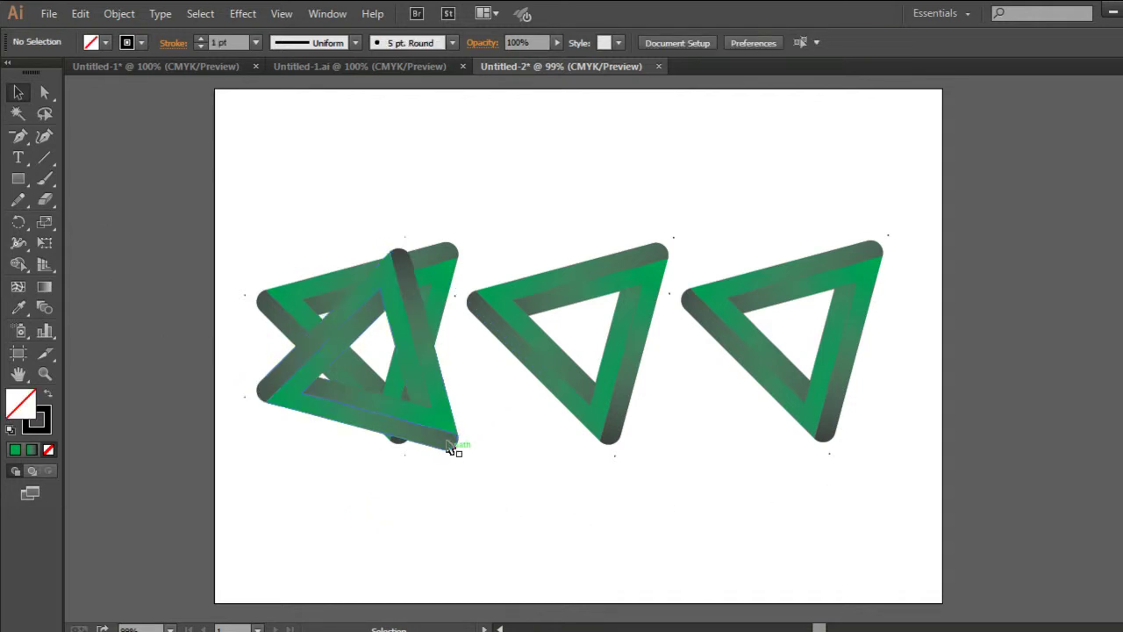
pyautogui.moveTo(430, 390)
pyautogui.mouseDown()
pyautogui.moveTo(446, 446)
pyautogui.moveTo(422, 573)
pyautogui.mouseUp()
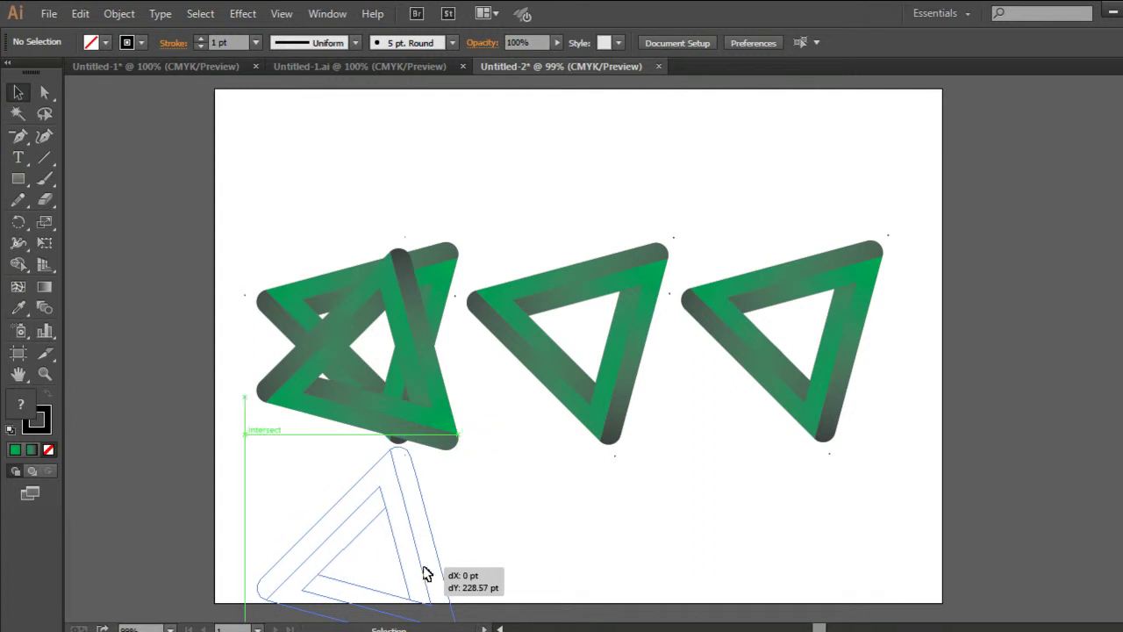
pyautogui.moveTo(421, 573); pyautogui.dragTo(428, 573)
pyautogui.click(587, 520)
pyautogui.scroll(-2, 606, 512)
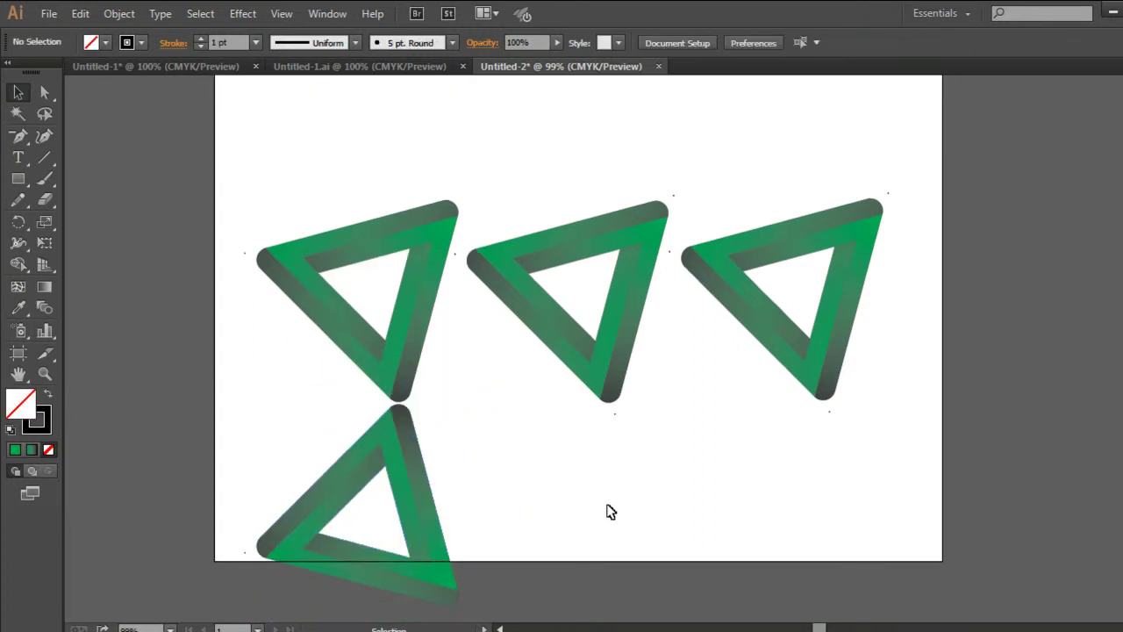
pyautogui.click(418, 478)
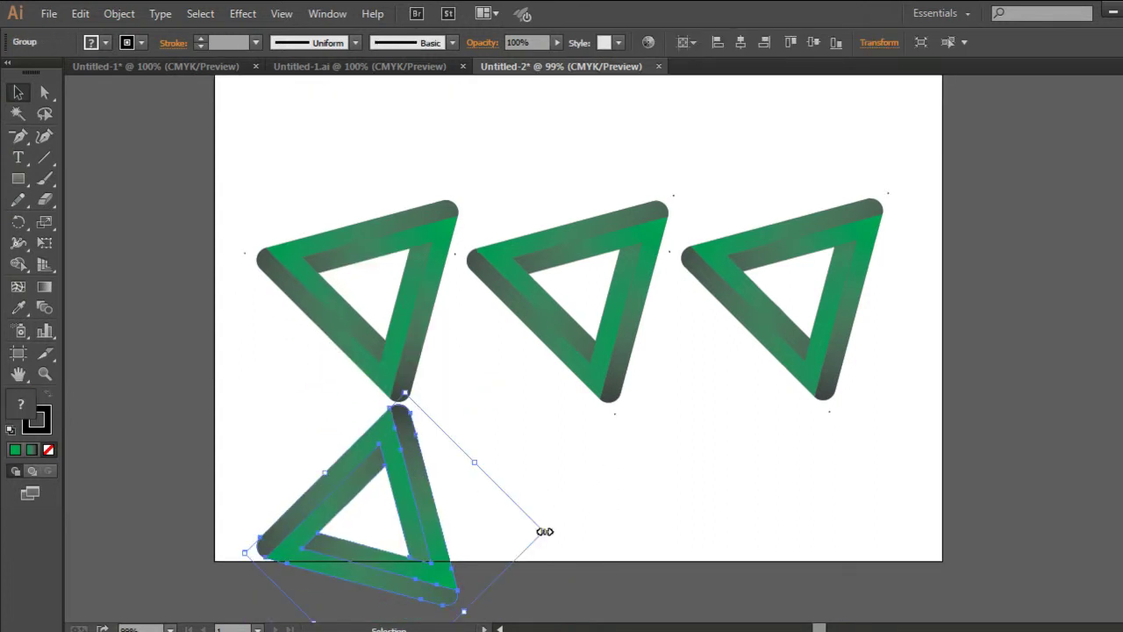
pyautogui.click(629, 512)
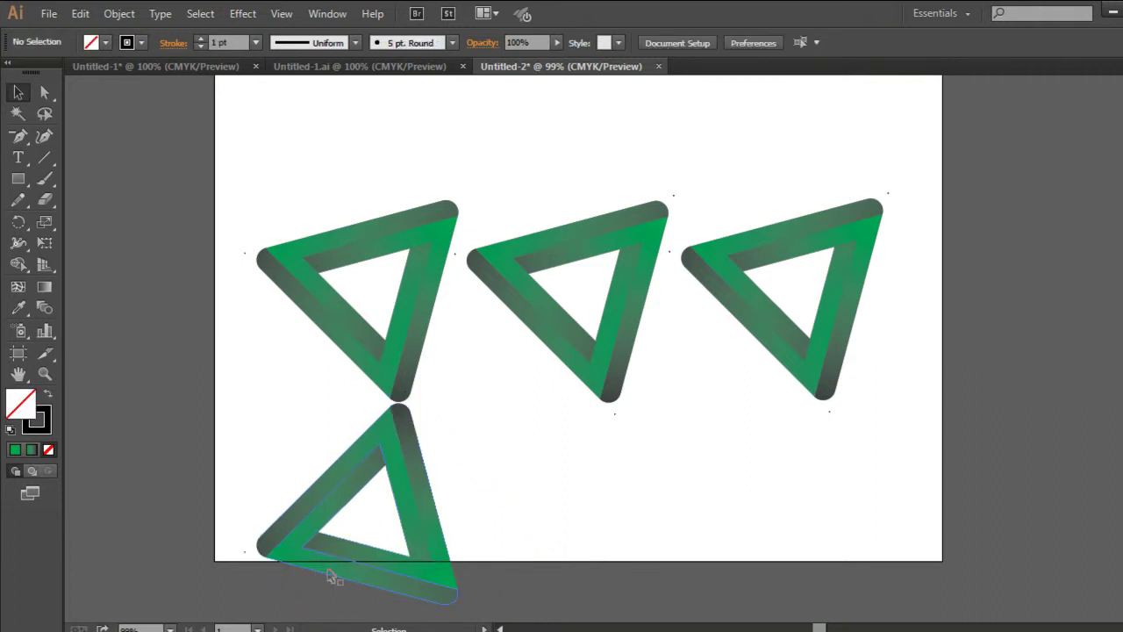
pyautogui.click(141, 43)
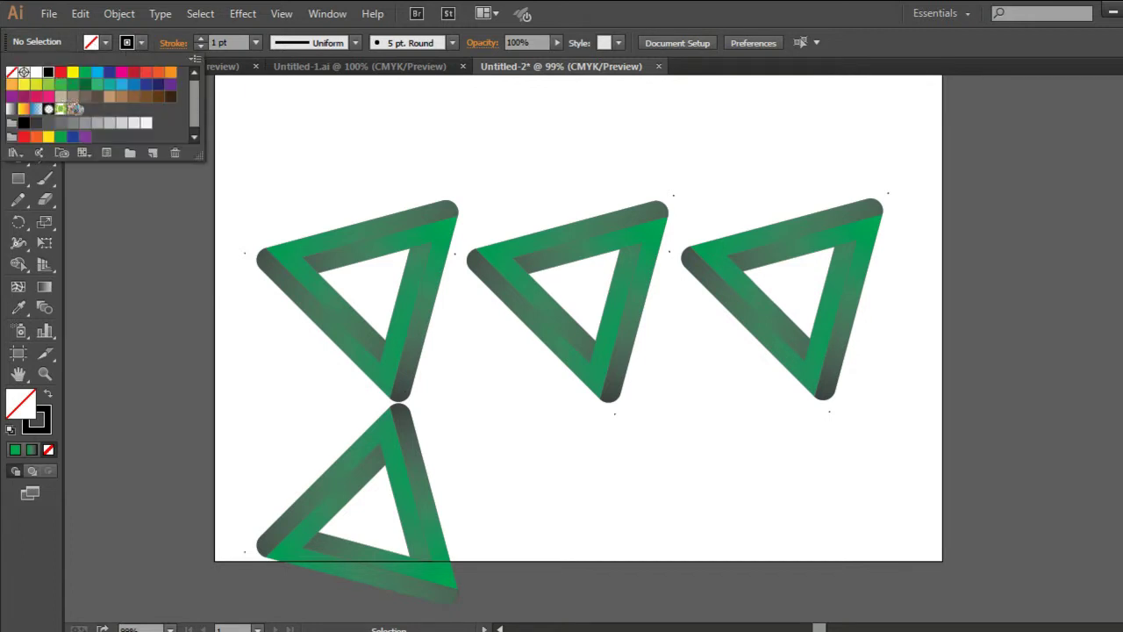
# Draw a black rectangle with no stroke over the mirrored triangle's upper part.
pyautogui.click(11, 72)
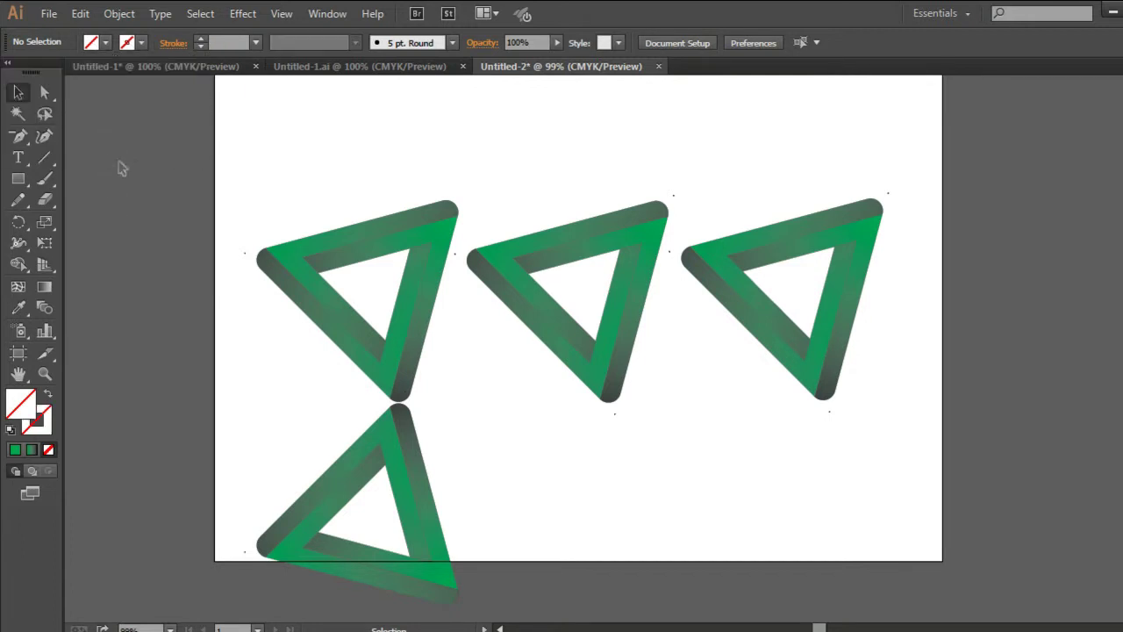
pyautogui.click(105, 42)
pyautogui.click(48, 72)
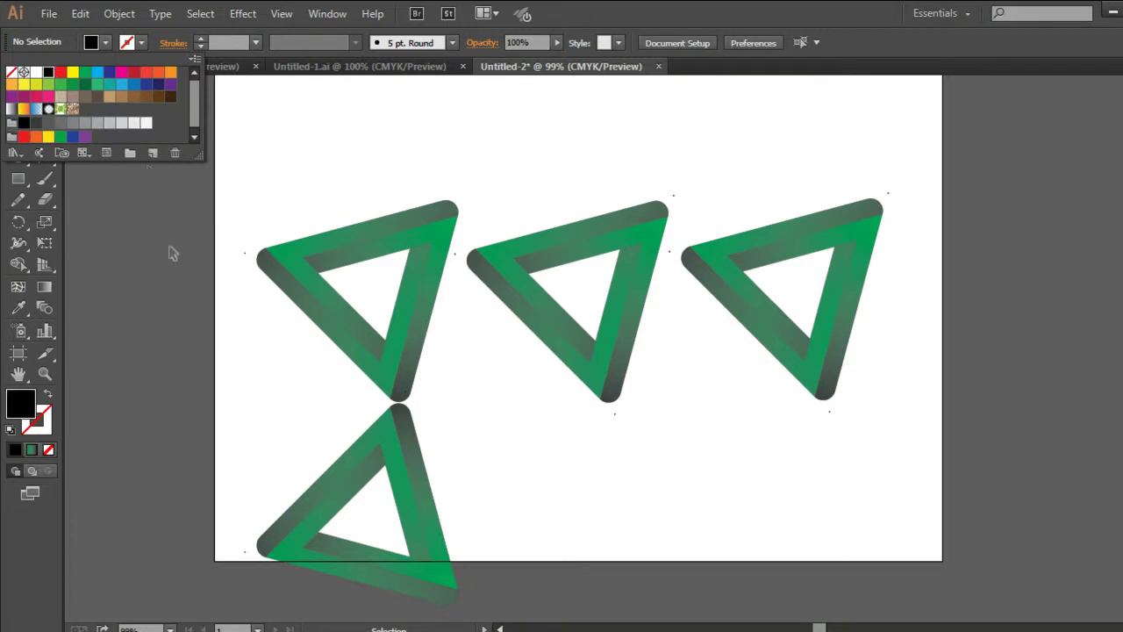
pyautogui.click(20, 180)
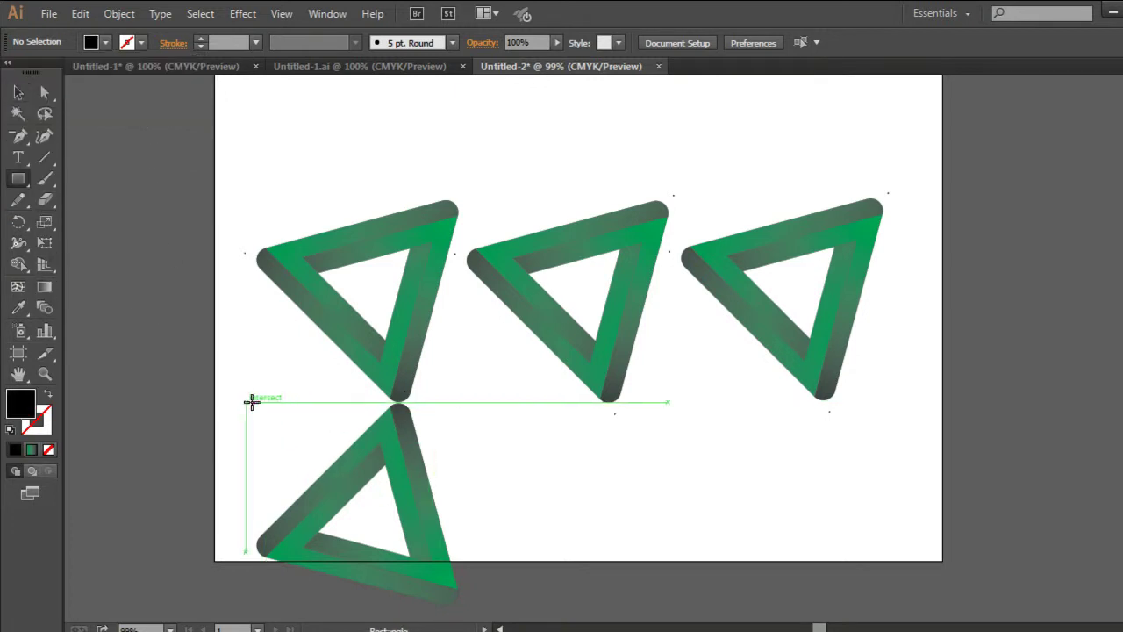
pyautogui.moveTo(259, 403); pyautogui.dragTo(456, 551)
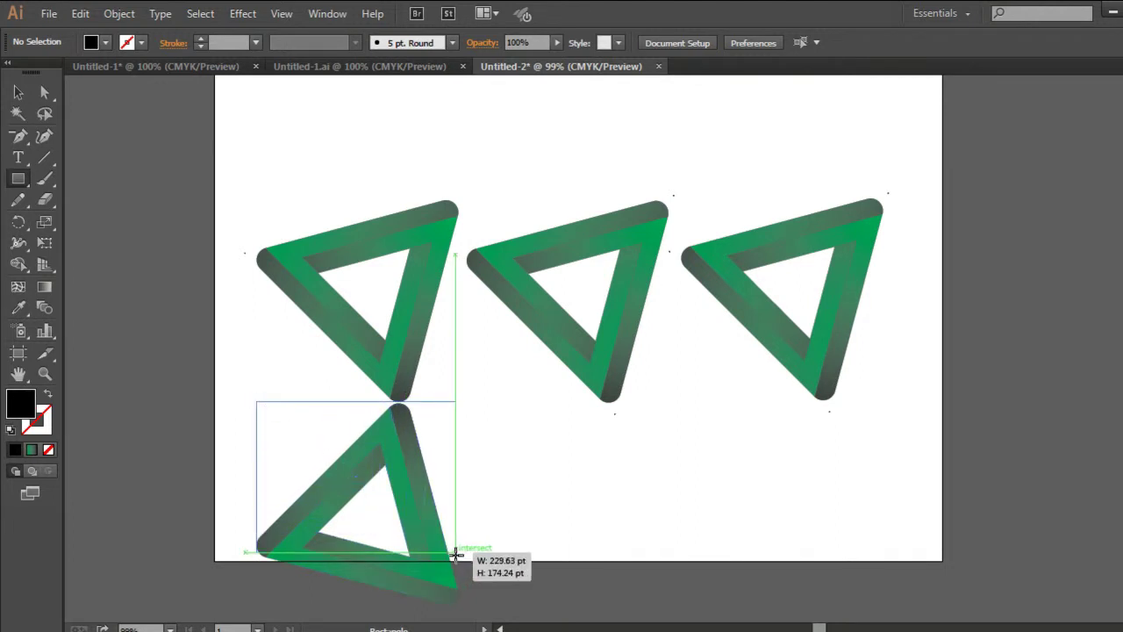
pyautogui.moveTo(456, 551); pyautogui.dragTo(458, 496)
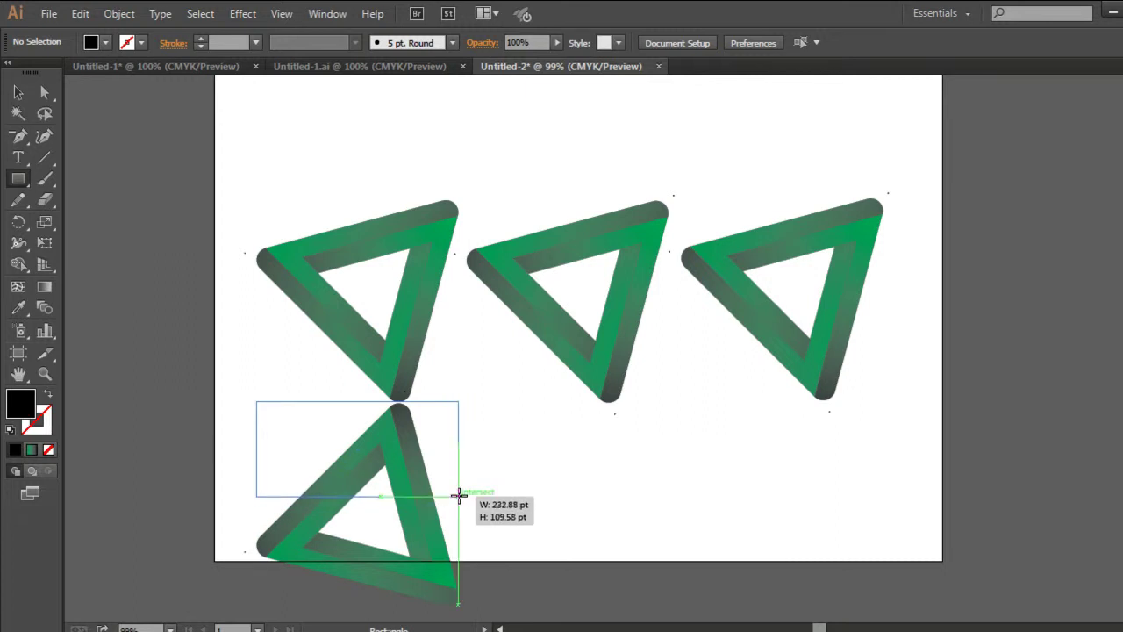
pyautogui.moveTo(458, 496); pyautogui.dragTo(469, 499)
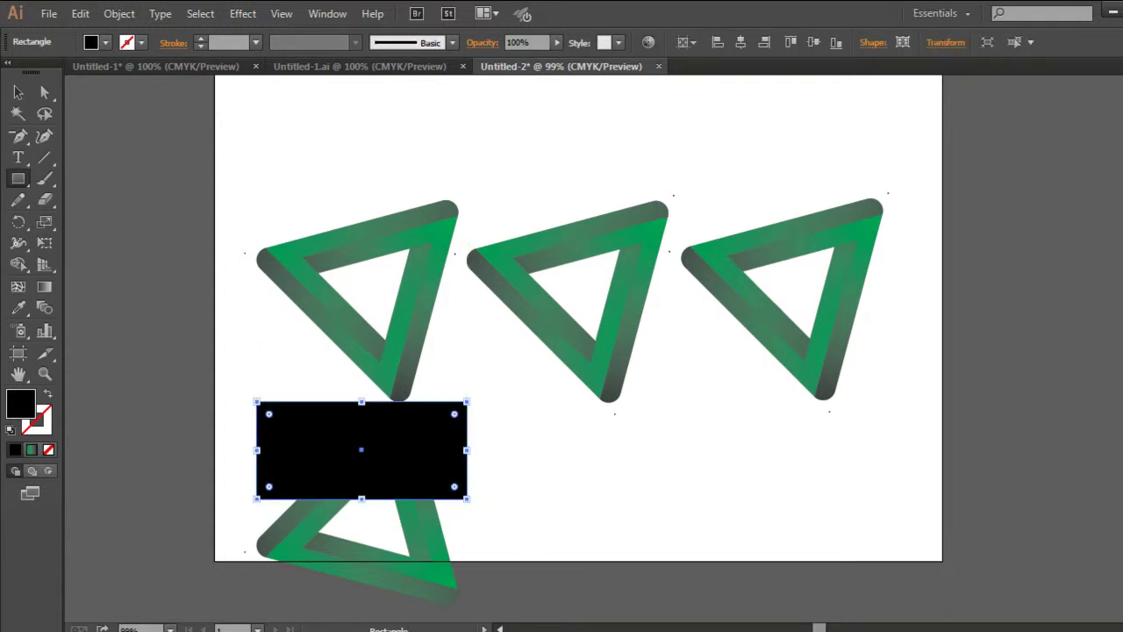
pyautogui.hotkey('ctrl', 'F9')
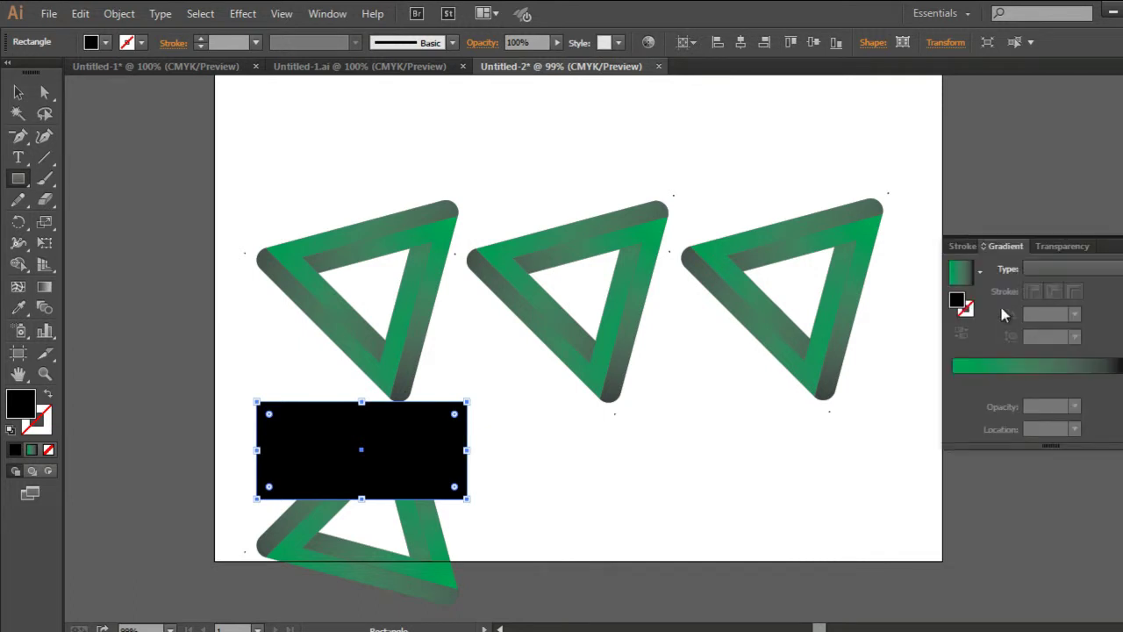
# Fill the rectangle with a white-to-black gradient running vertically from top to bottom.
pyautogui.click(980, 271)
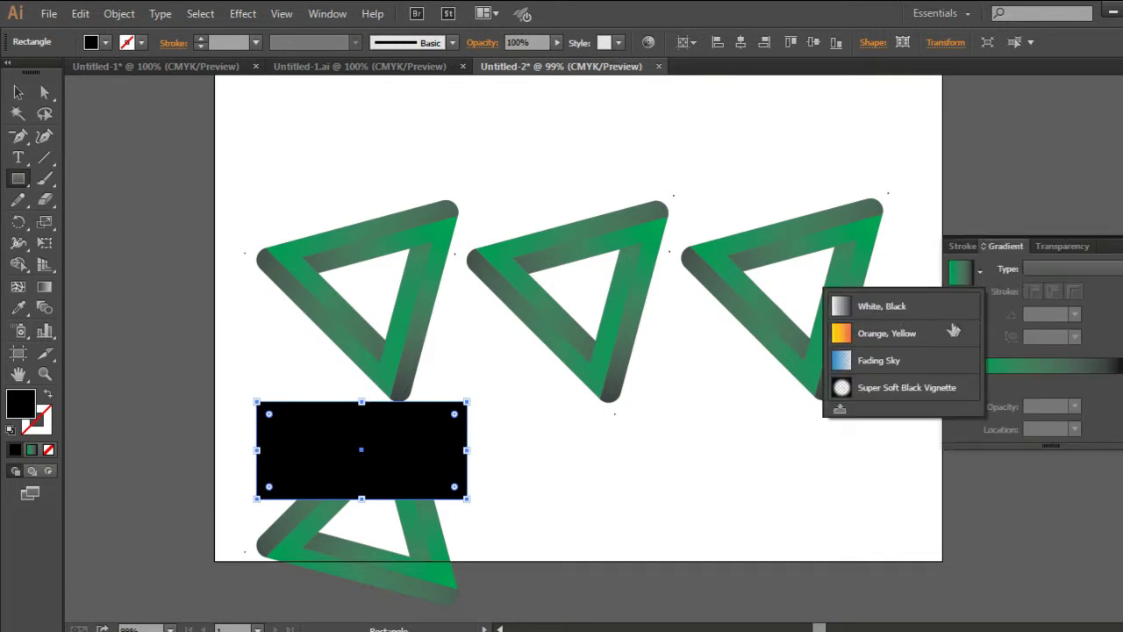
pyautogui.press('Escape')
pyautogui.click(960, 272)
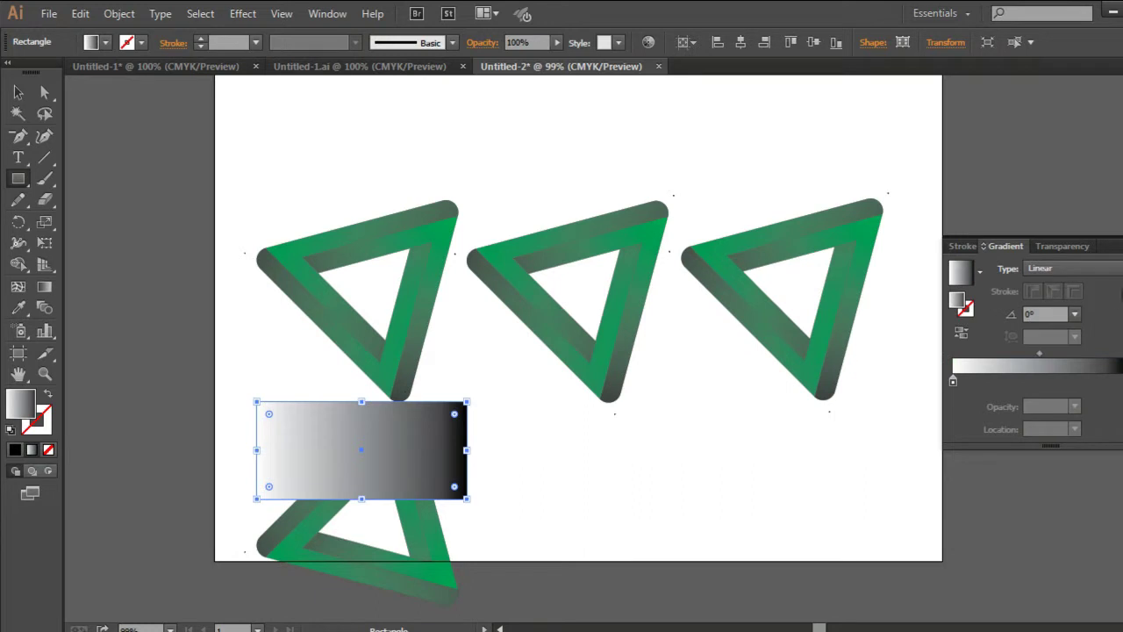
pyautogui.hotkey('ctrl', 'F9')
pyautogui.press('g')
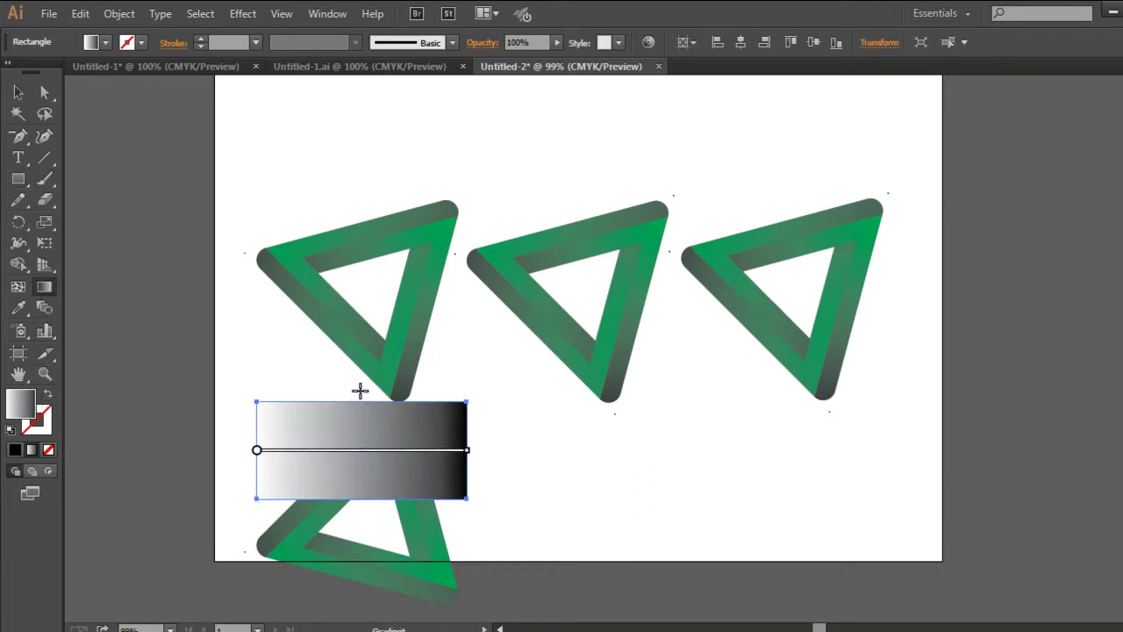
pyautogui.moveTo(359, 390); pyautogui.dragTo(358, 537)
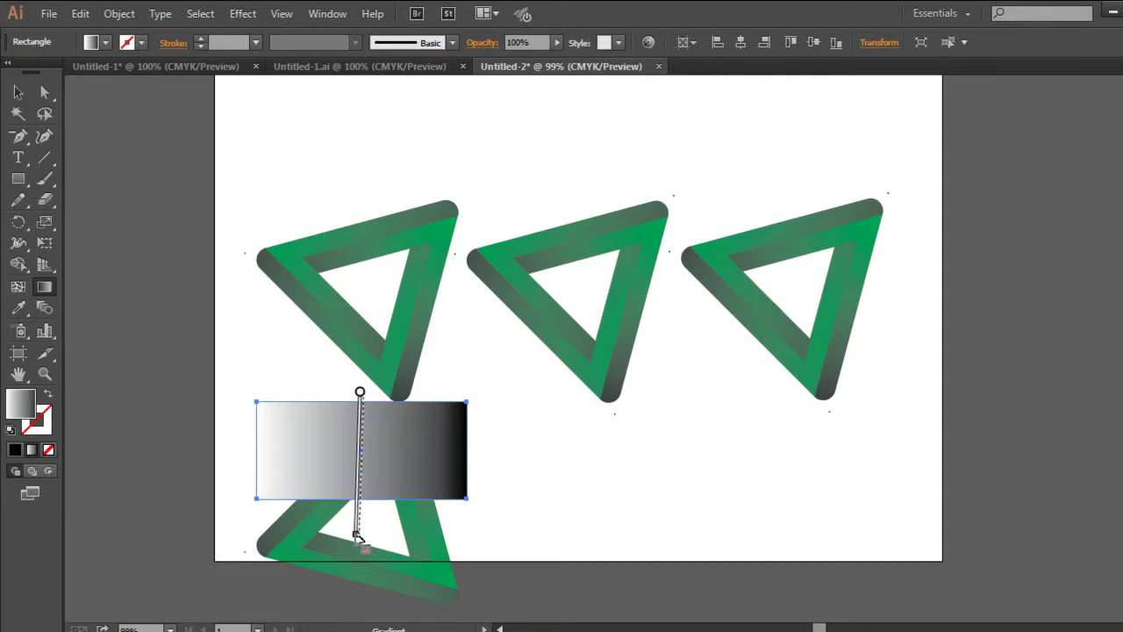
pyautogui.moveTo(358, 537); pyautogui.dragTo(358, 539)
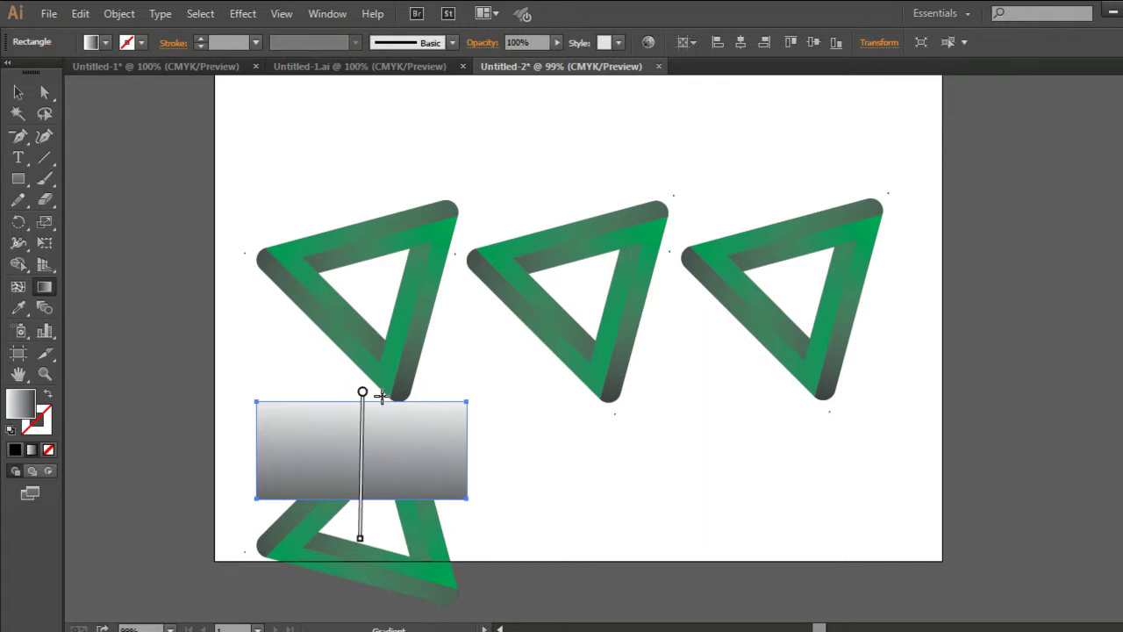
pyautogui.moveTo(380, 397); pyautogui.dragTo(386, 525)
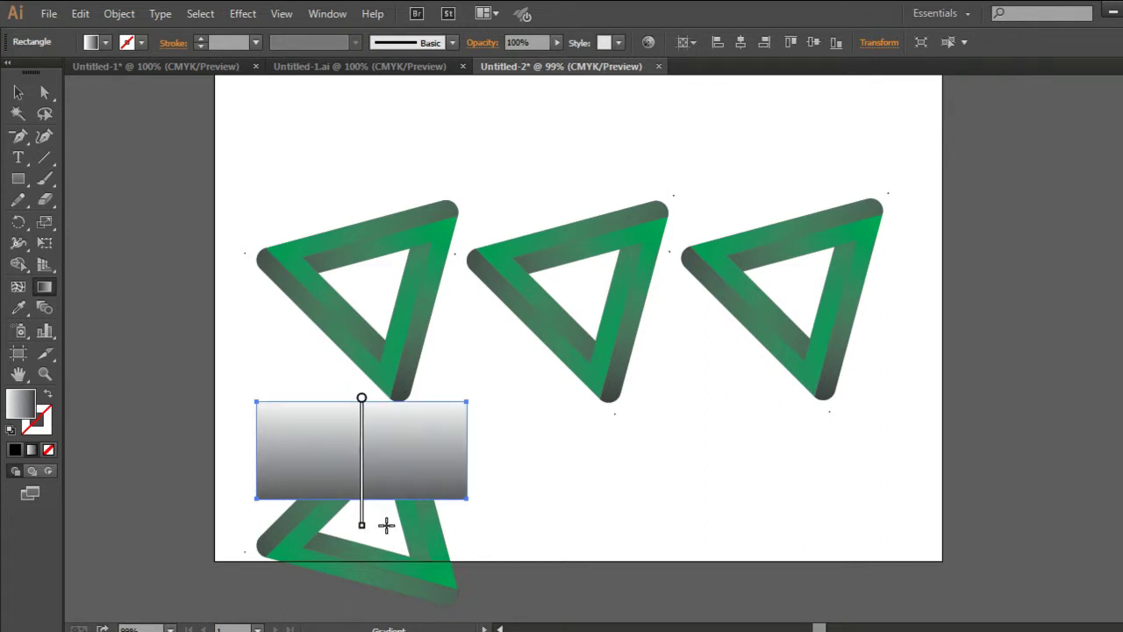
pyautogui.click(18, 93)
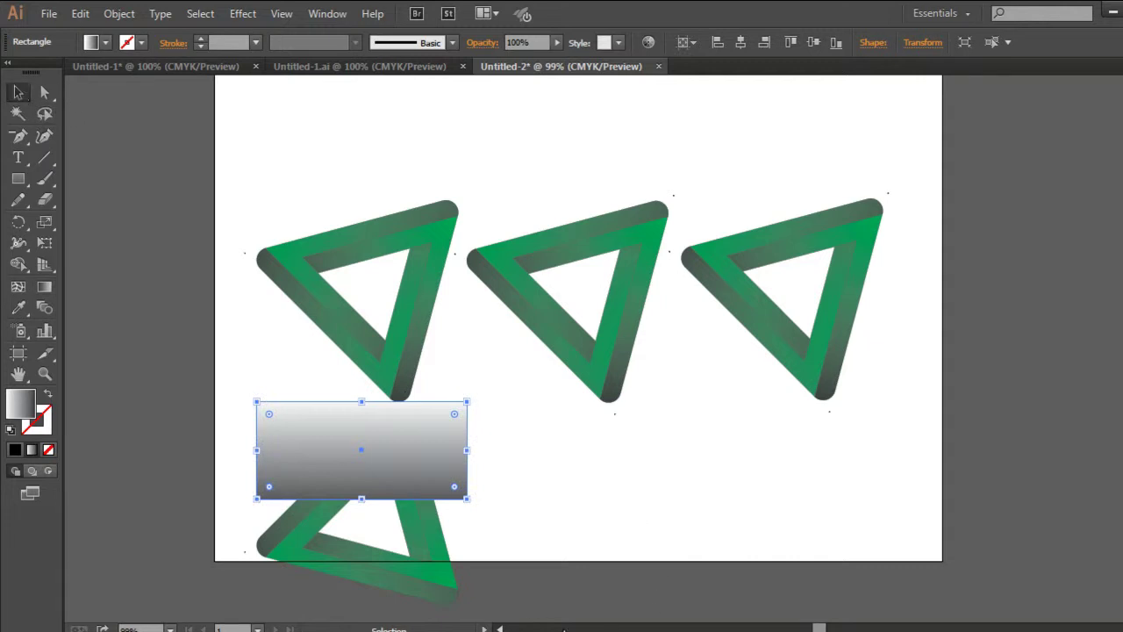
# Select the rectangle with the reflected triangle and apply Make Mask in Opacity.
pyautogui.keyDown('shift'); pyautogui.click(441, 546); pyautogui.keyUp('shift')
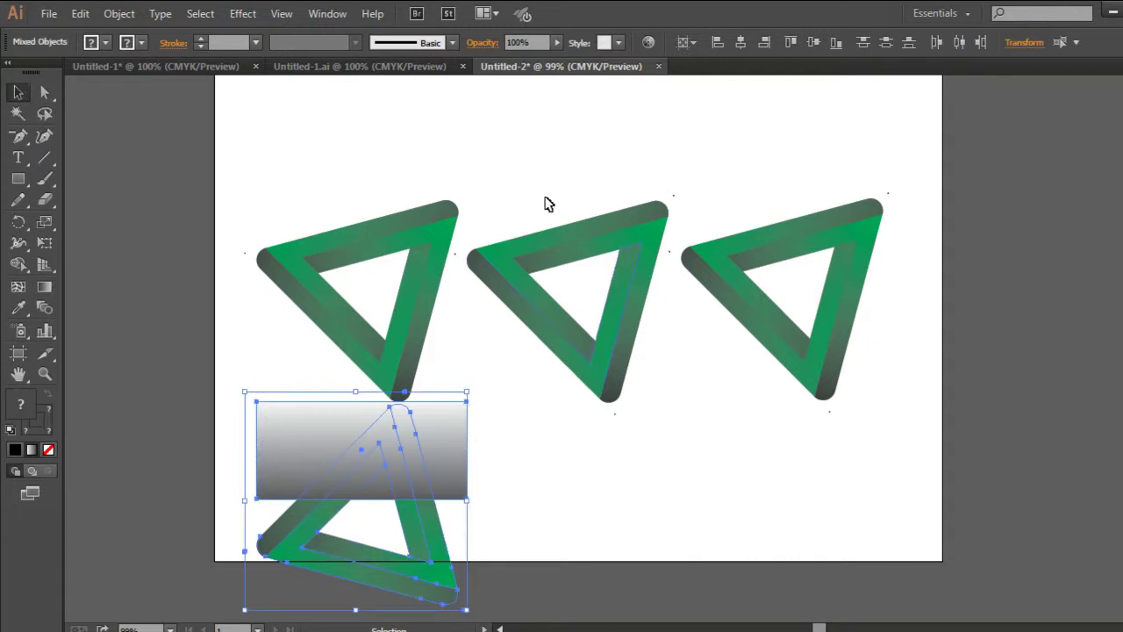
pyautogui.click(481, 42)
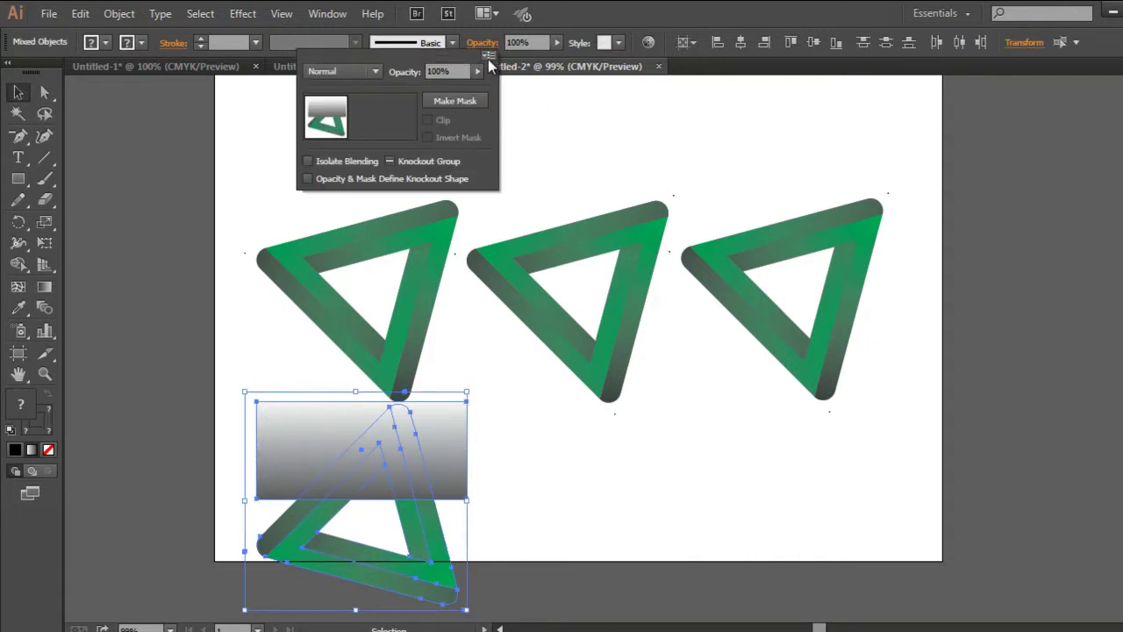
pyautogui.click(489, 55)
pyautogui.click(562, 58)
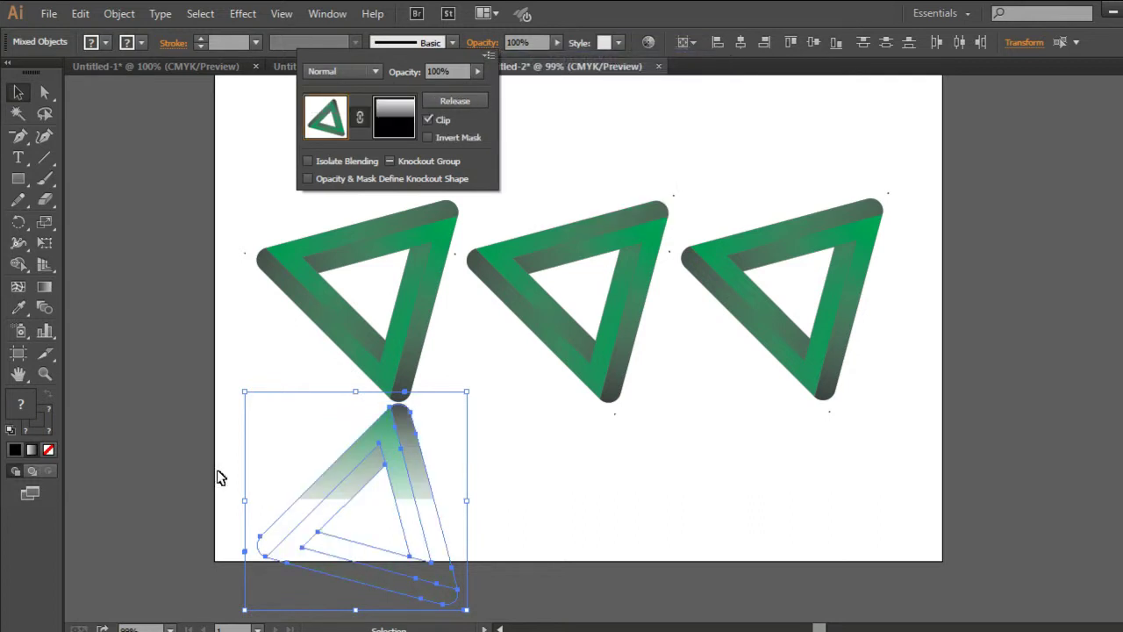
pyautogui.click(430, 429)
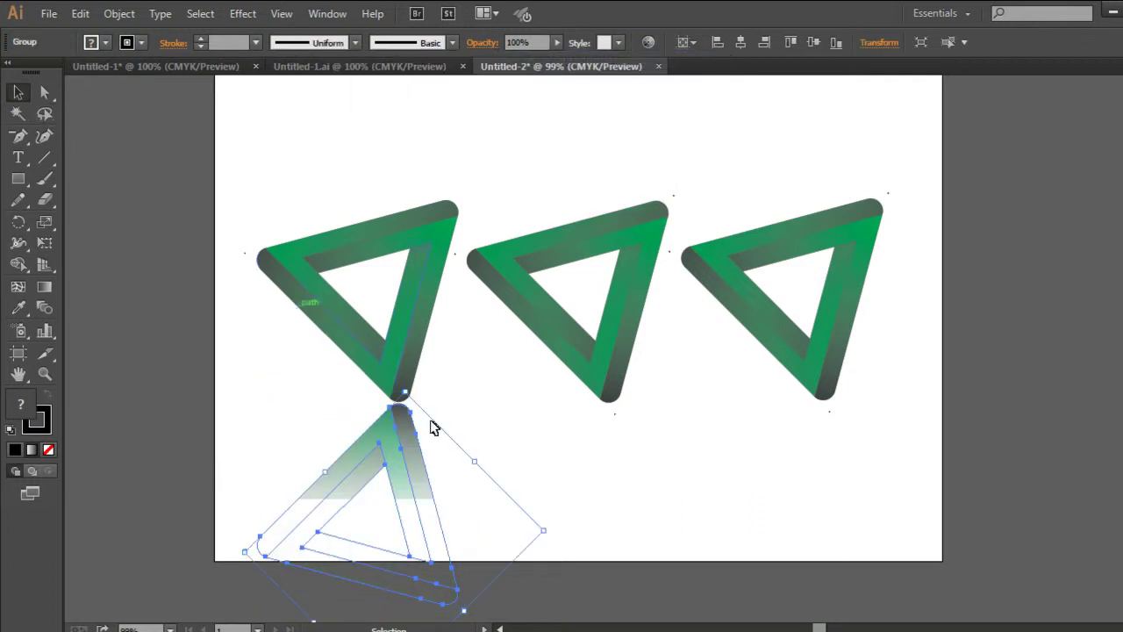
pyautogui.click(628, 608)
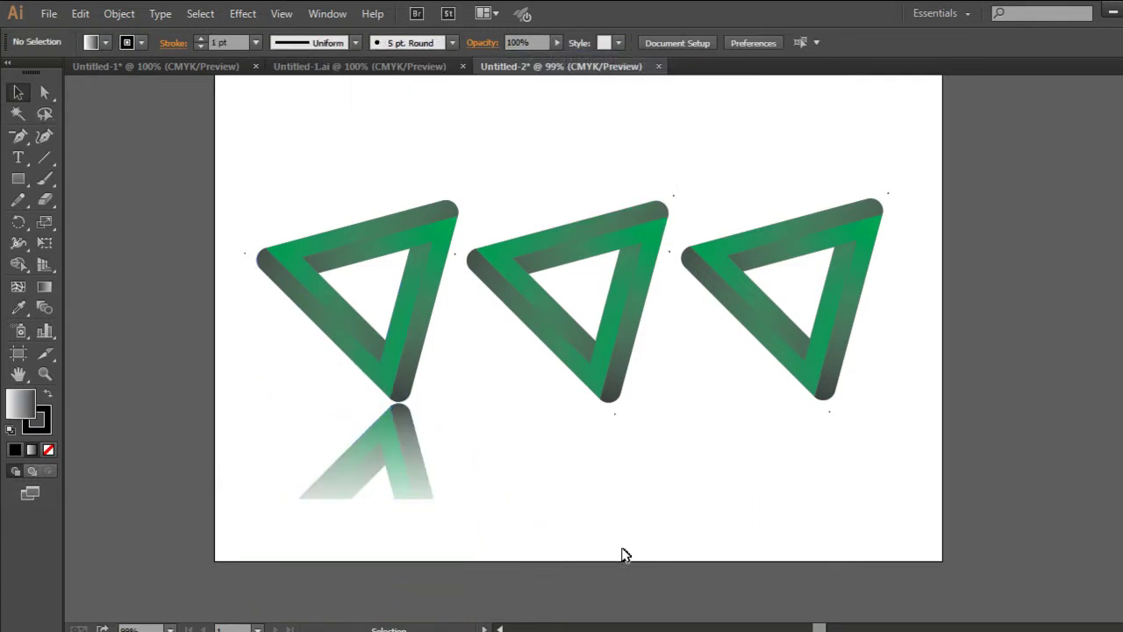
pyautogui.click(610, 392)
# Ungroup the middle triangle into separate faces and select one face.
pyautogui.rightClick(610, 392)
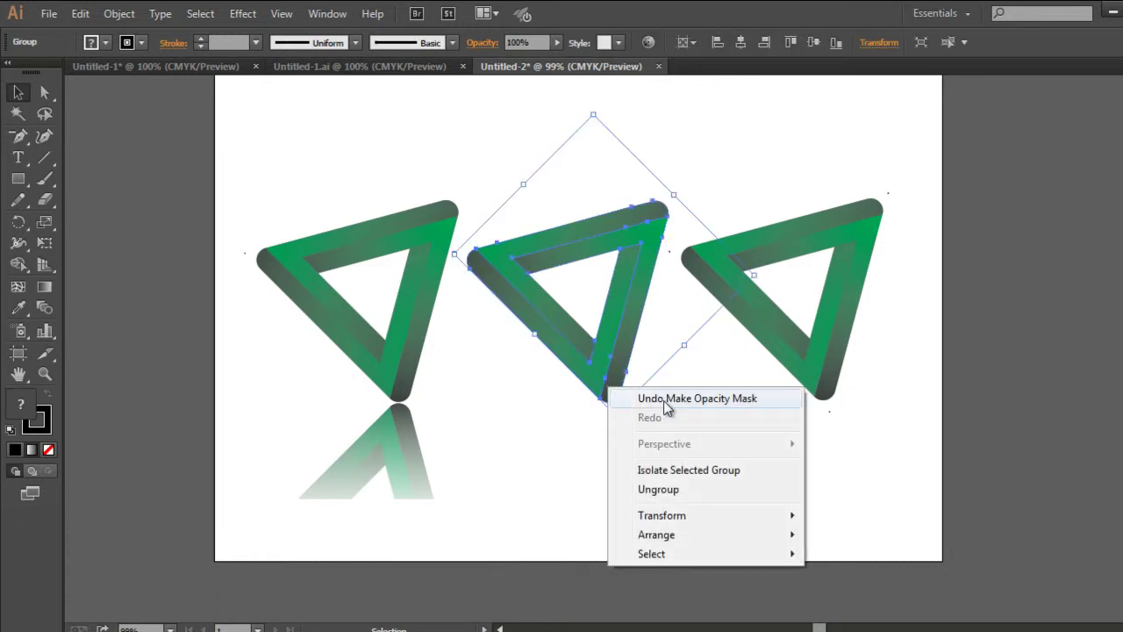
pyautogui.click(708, 488)
pyautogui.click(632, 606)
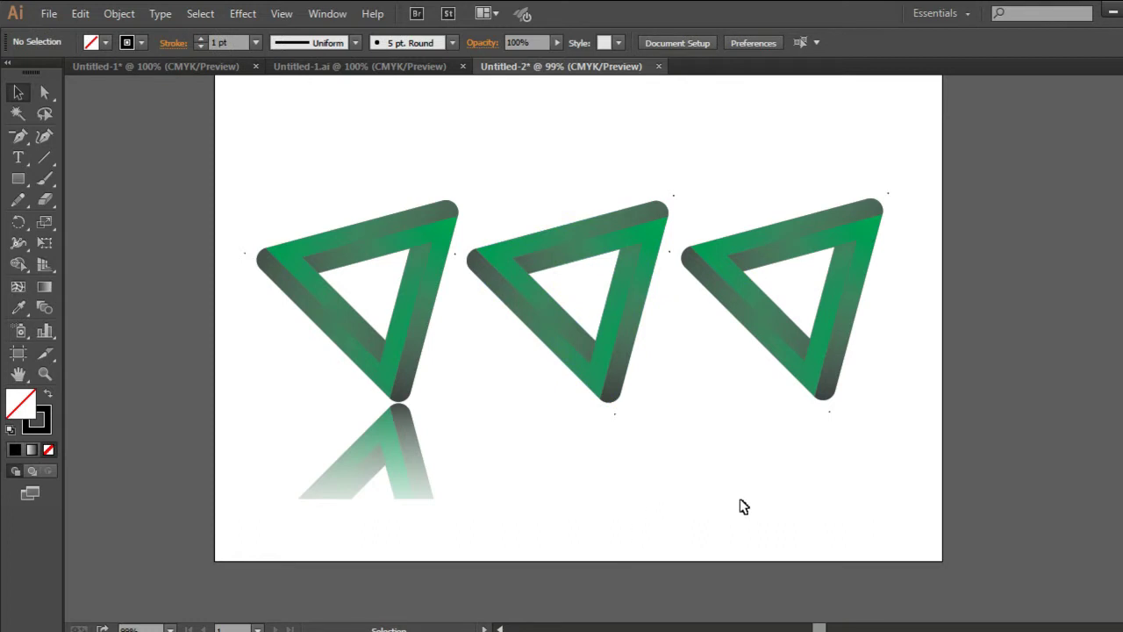
pyautogui.click(627, 360)
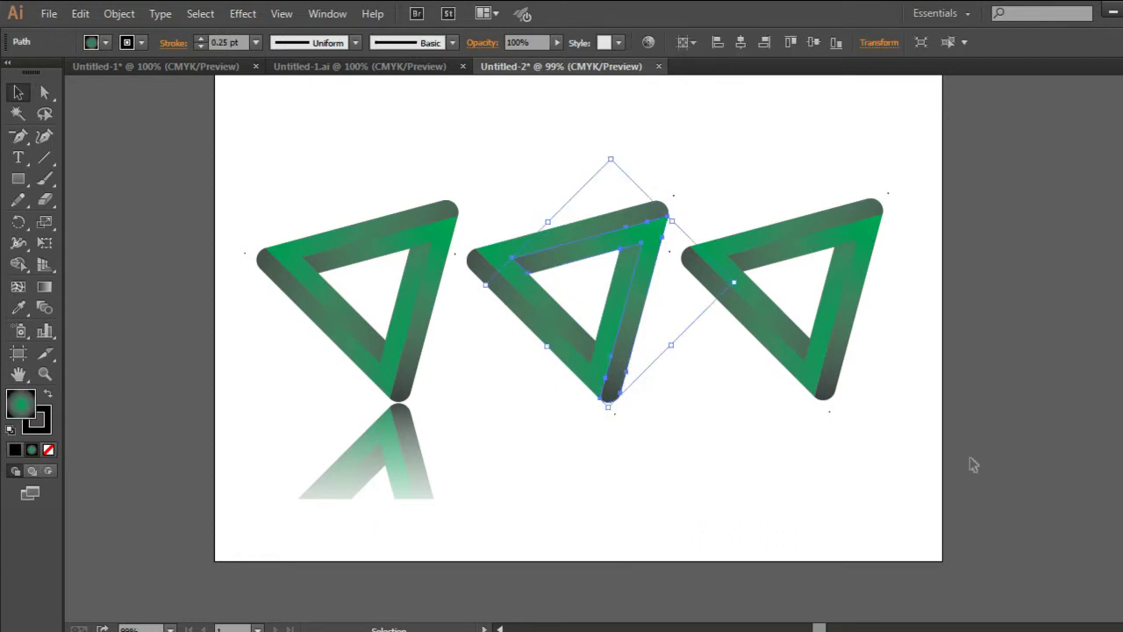
pyautogui.hotkey('ctrl', 'F9')
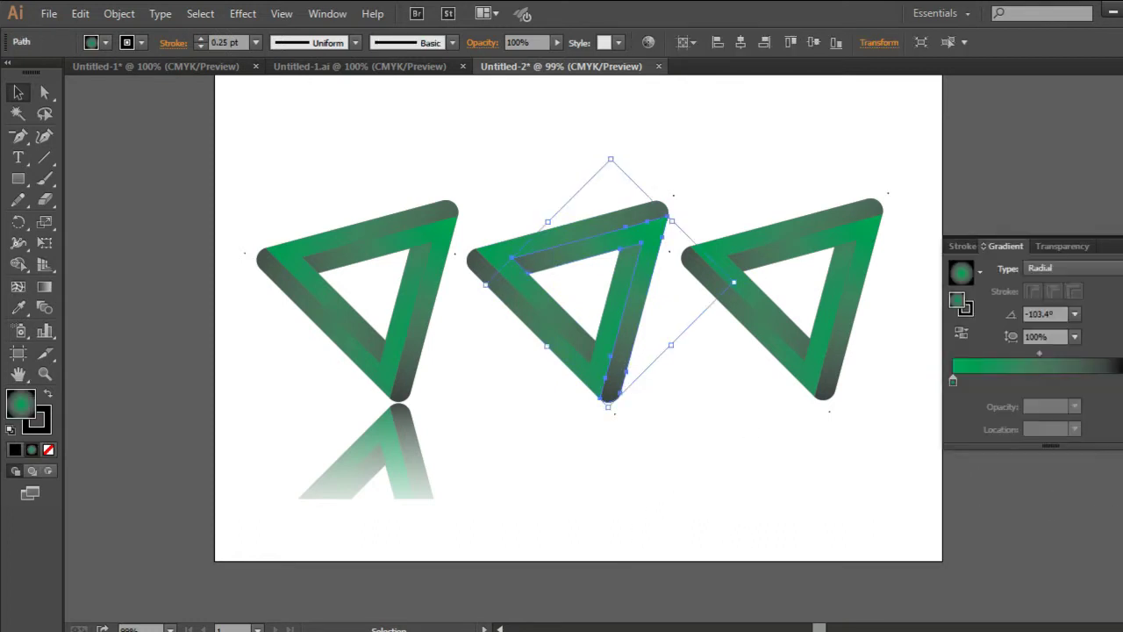
pyautogui.hotkey('ctrl', 'F9')
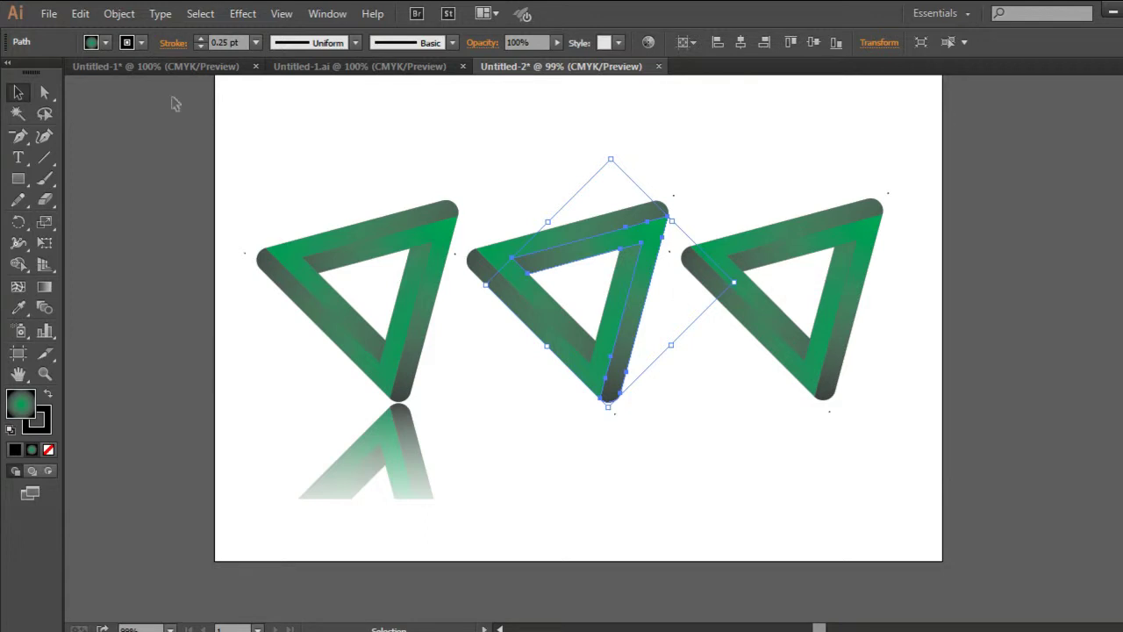
# Change the selected face's first gradient stop from green to yellow.
pyautogui.click(107, 42)
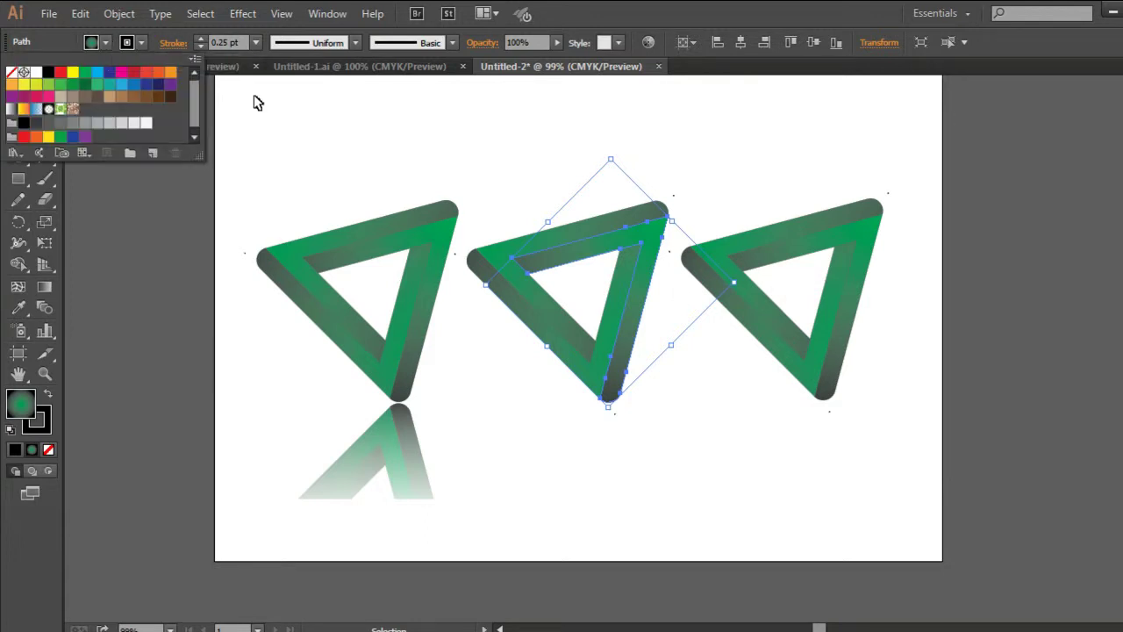
pyautogui.press('Escape')
pyautogui.hotkey('ctrl', 'F9')
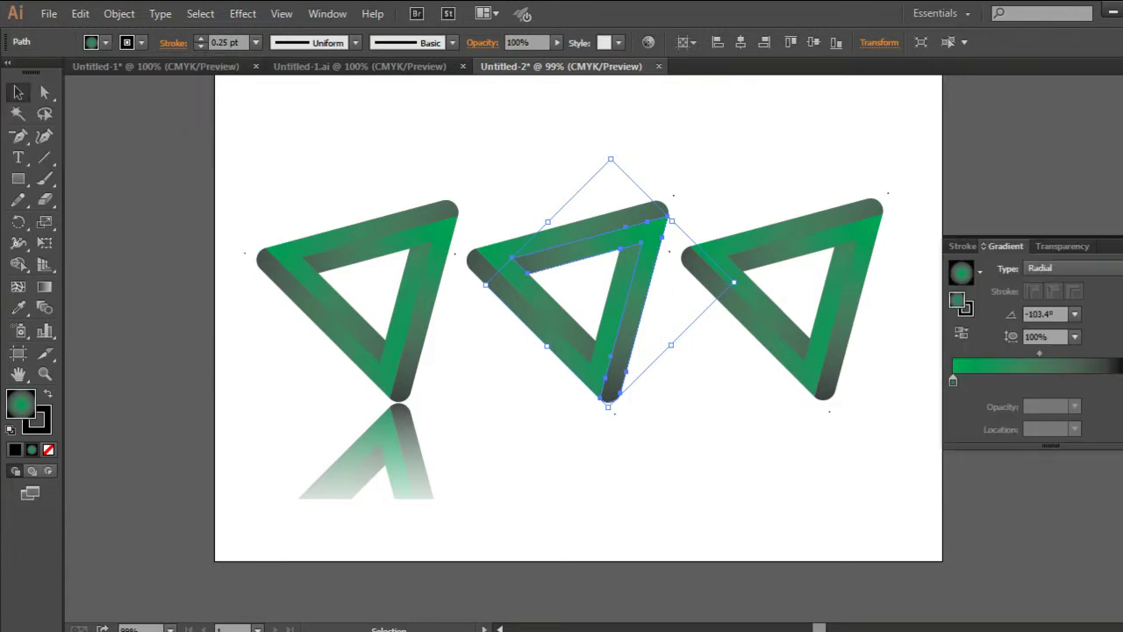
pyautogui.doubleClick(953, 381)
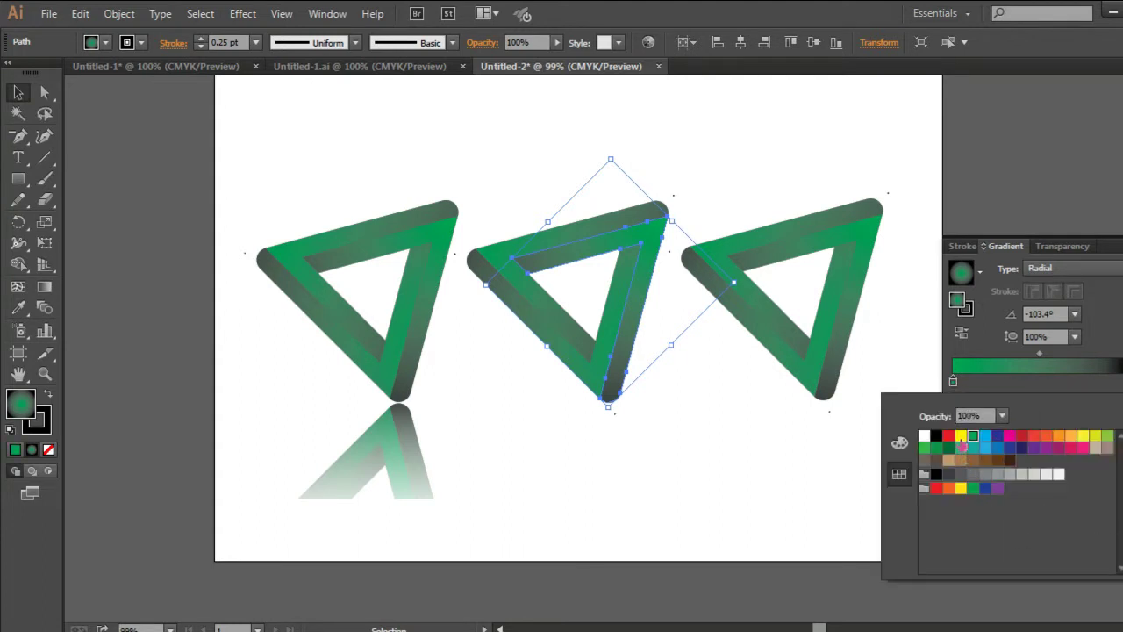
pyautogui.click(961, 437)
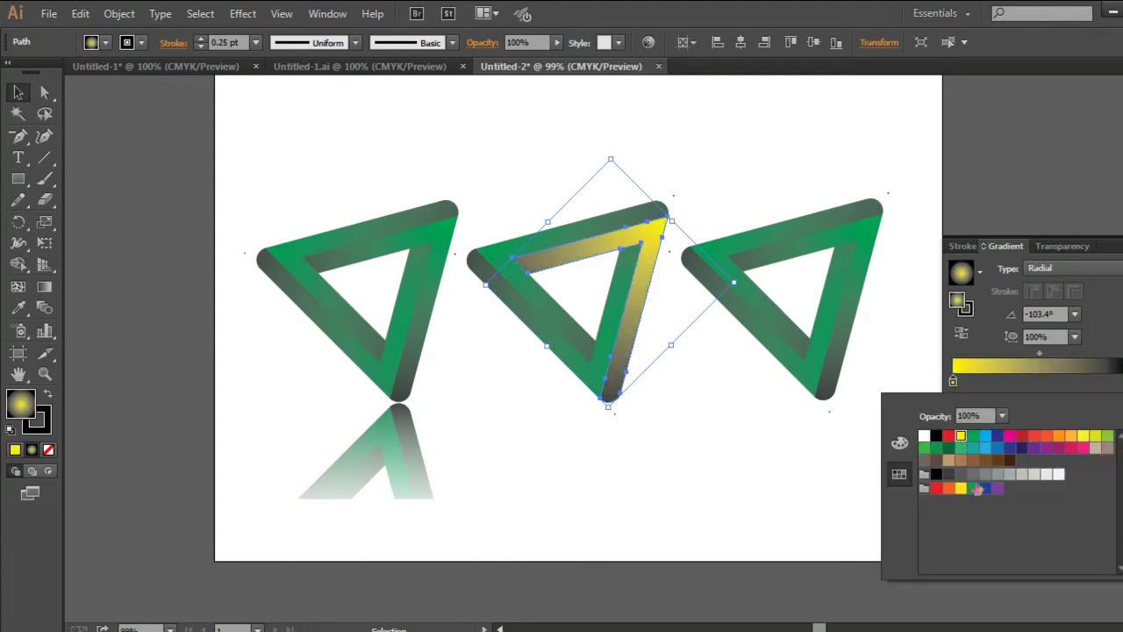
pyautogui.click(1114, 313)
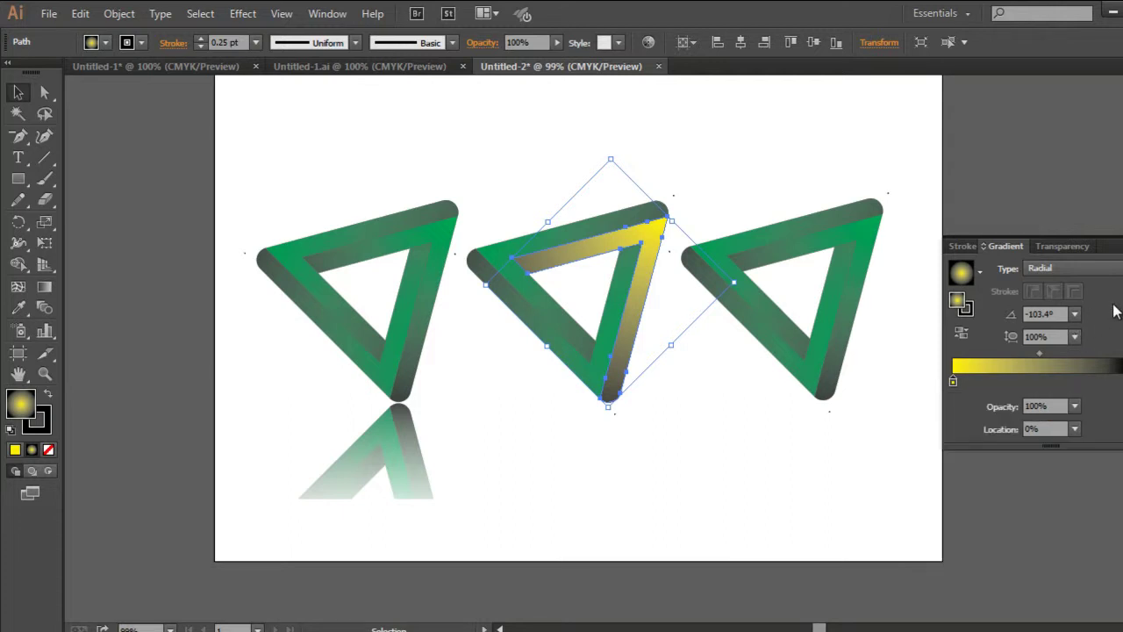
# Recolour the second face's gradient stop yellow.
pyautogui.click(599, 360)
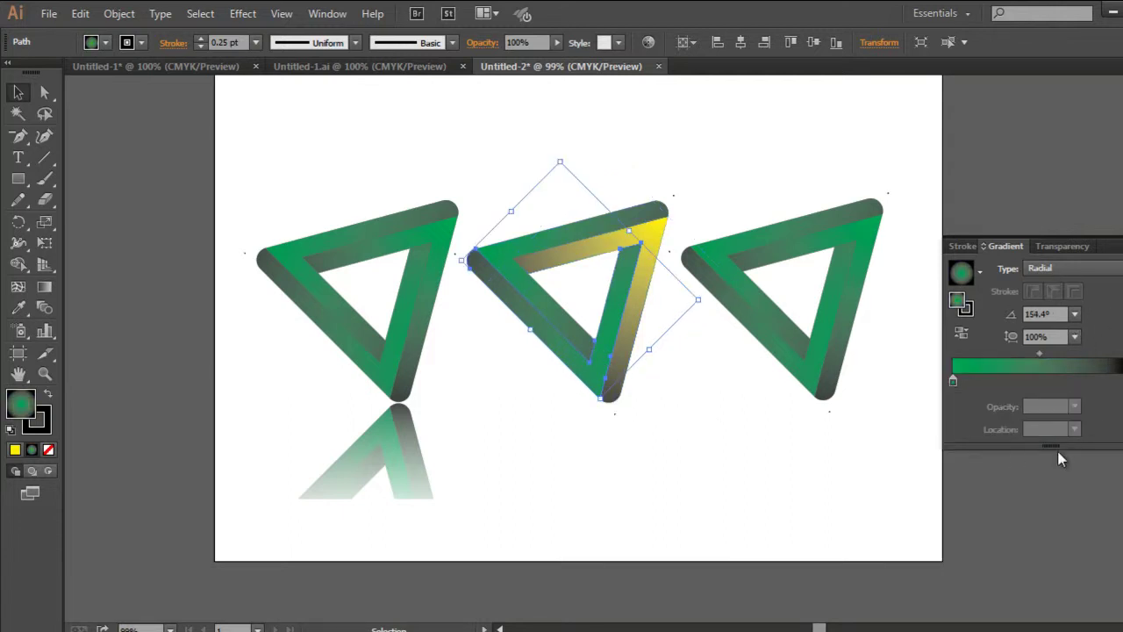
pyautogui.doubleClick(953, 381)
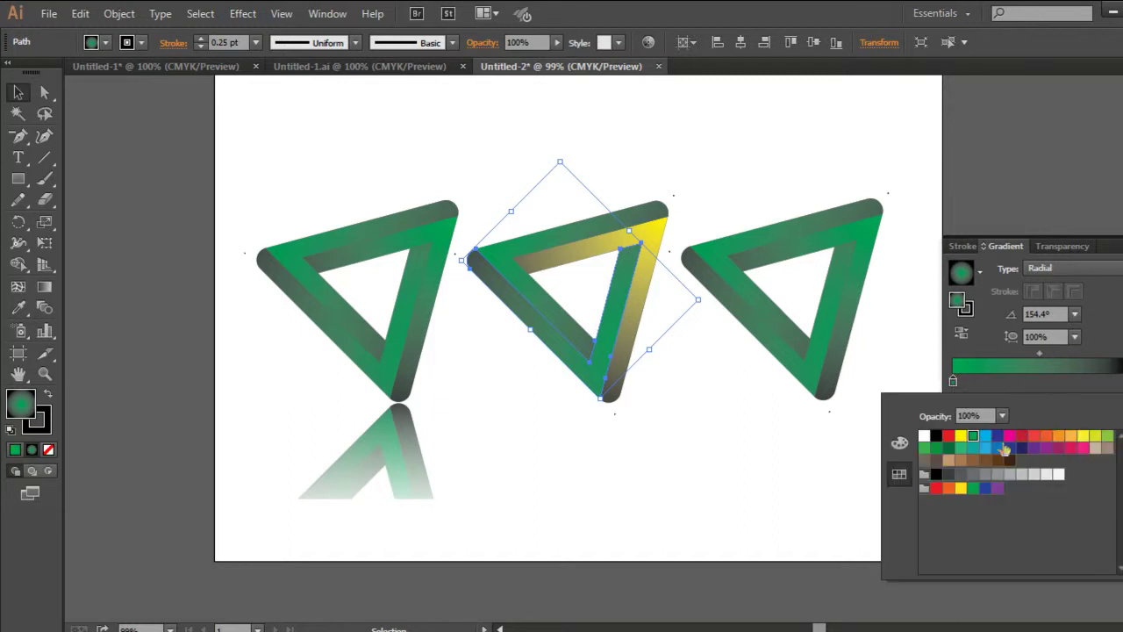
pyautogui.click(961, 436)
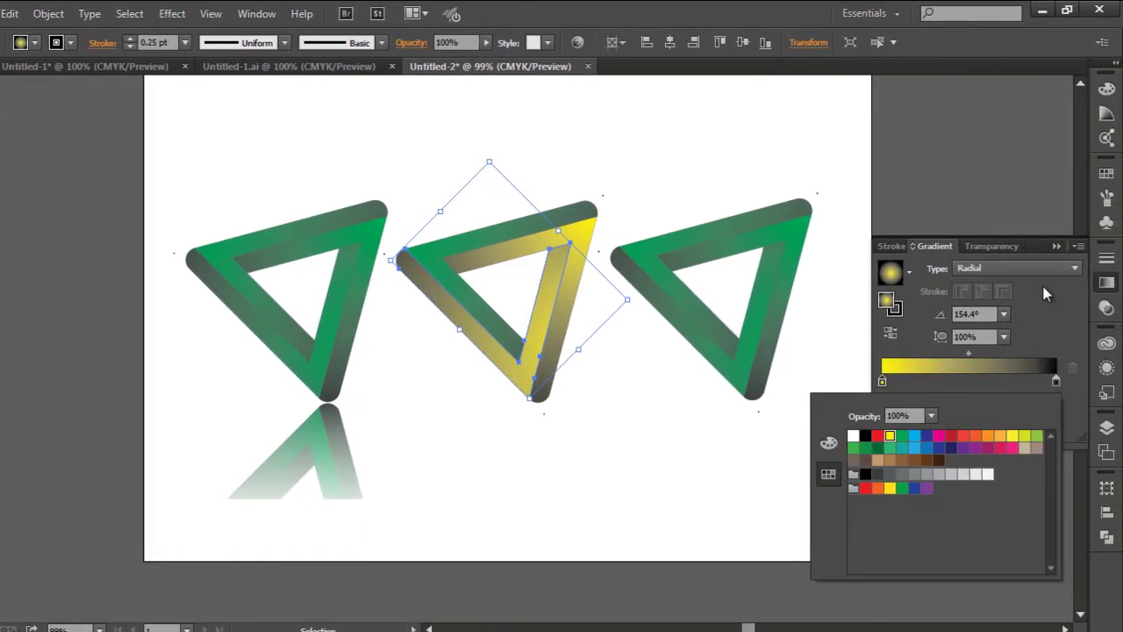
pyautogui.click(1047, 313)
# Turn the last green face's left gradient stop yellow, then select the whole yellow triangle.
pyautogui.click(493, 338)
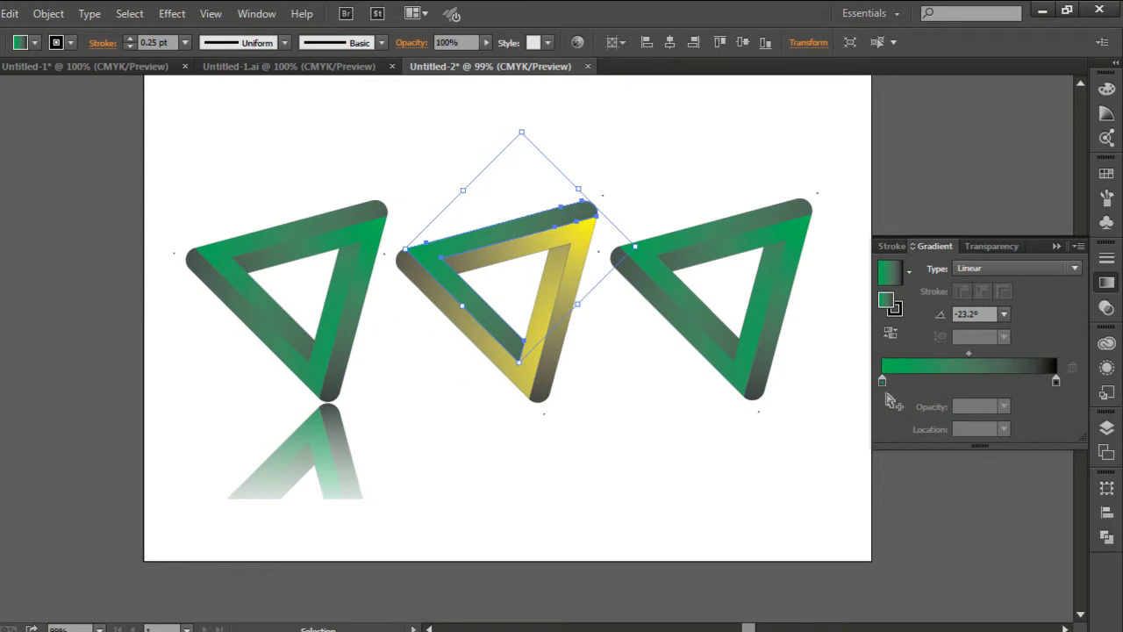
pyautogui.doubleClick(882, 381)
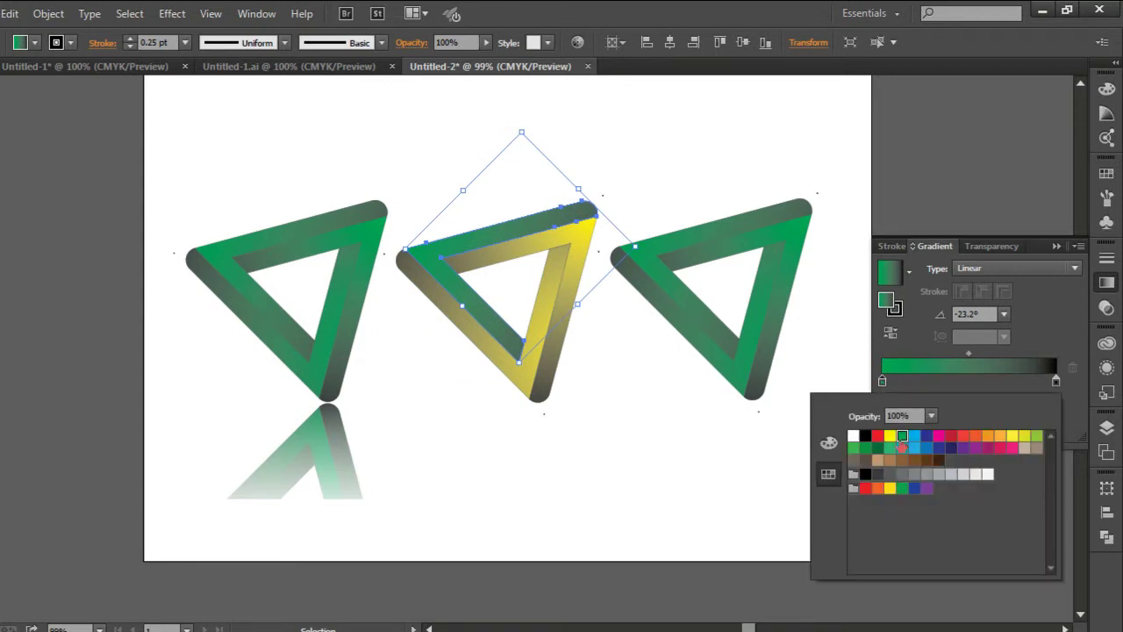
pyautogui.click(890, 435)
pyautogui.click(1046, 318)
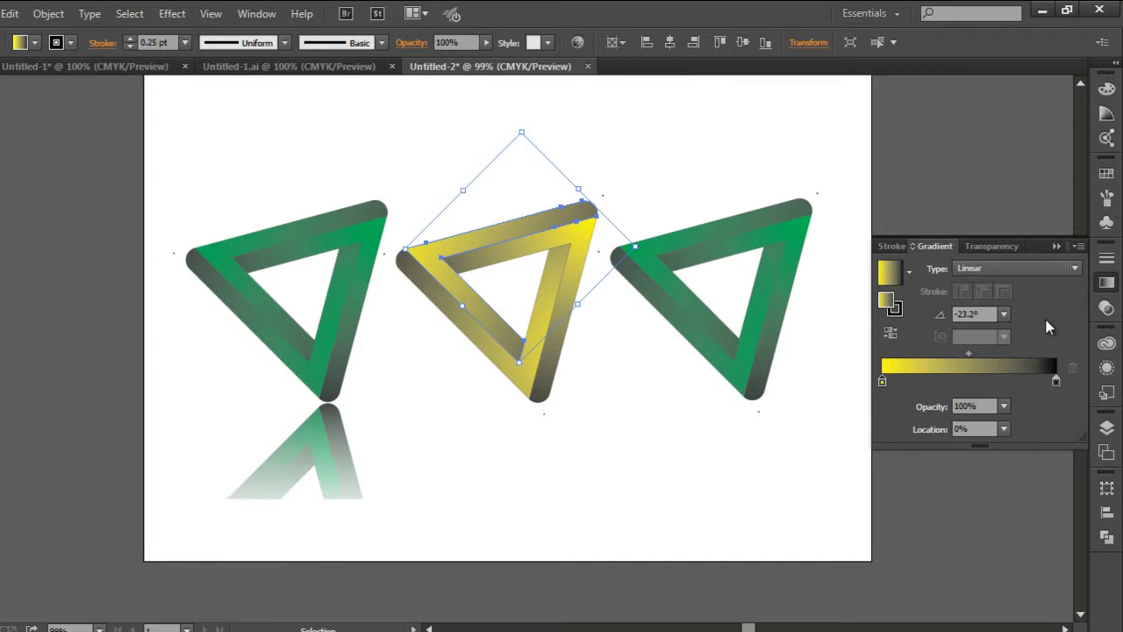
pyautogui.click(1057, 246)
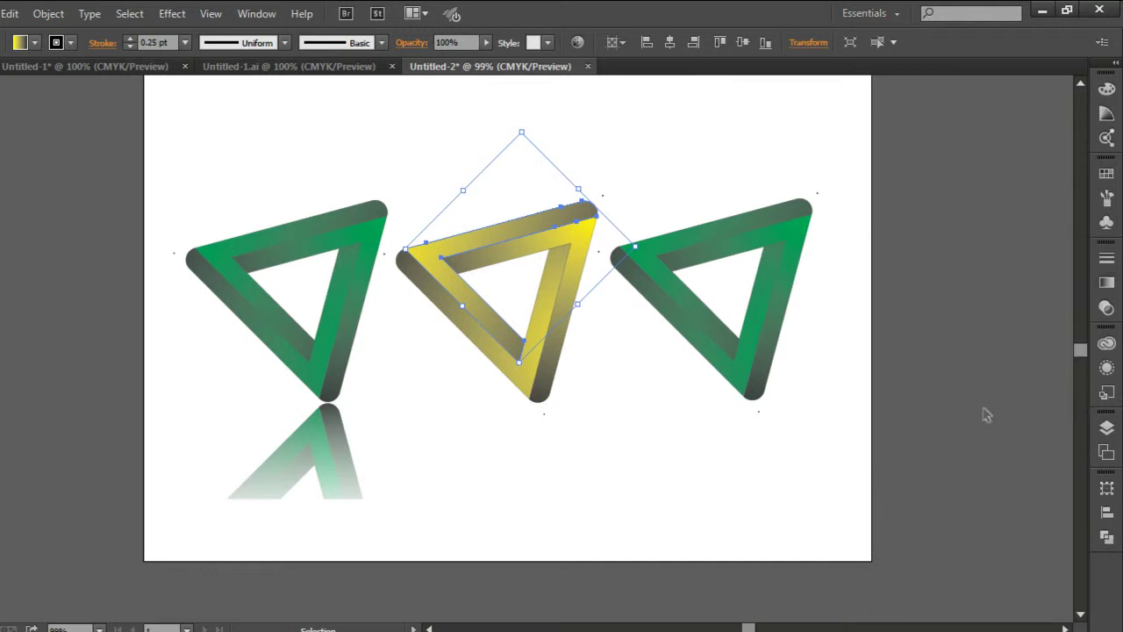
pyautogui.click(597, 600)
pyautogui.moveTo(573, 451); pyautogui.dragTo(444, 181)
# Make a mirrored copy of the yellow triangle with Reflect on the horizontal axis.
pyautogui.press('a')
pyautogui.press('v')
pyautogui.click(587, 481)
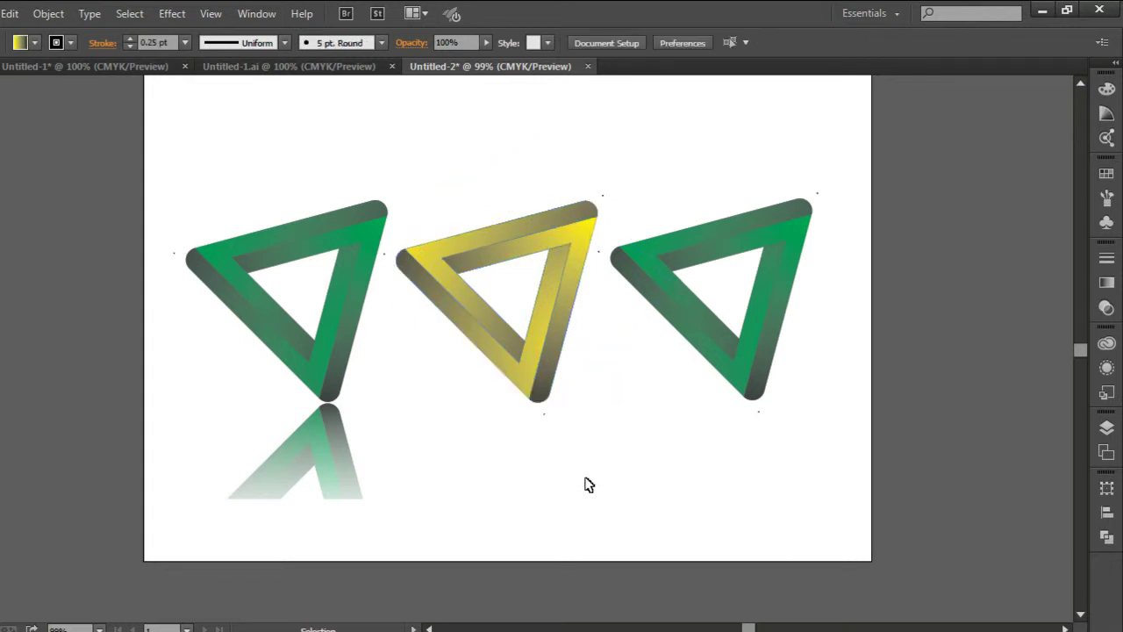
pyautogui.rightClick(533, 383)
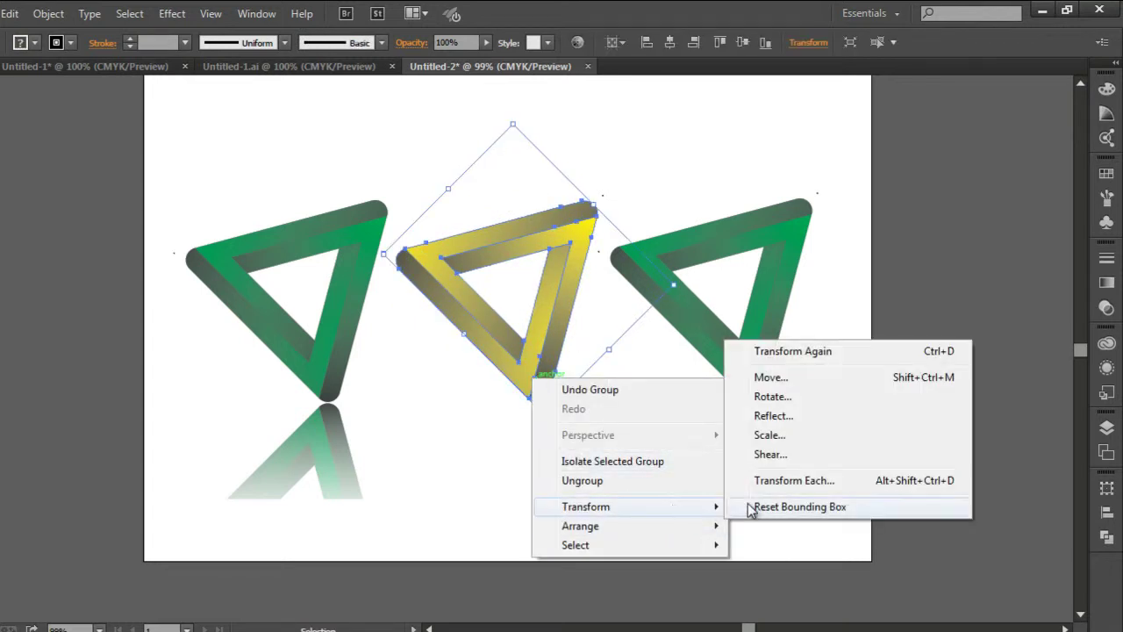
pyautogui.click(775, 417)
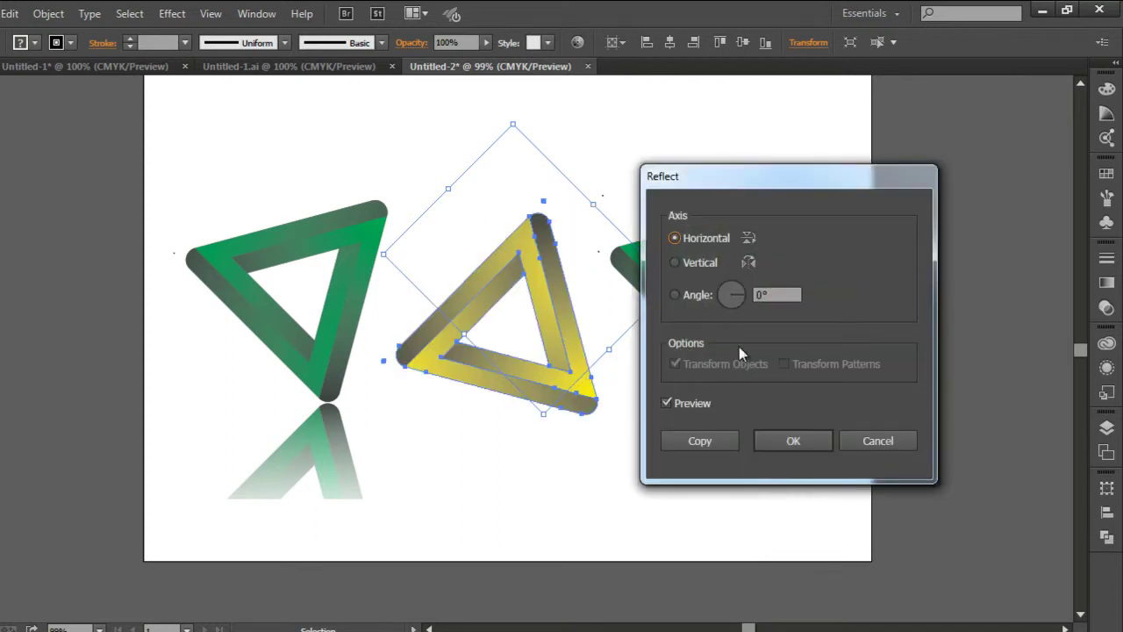
pyautogui.click(701, 442)
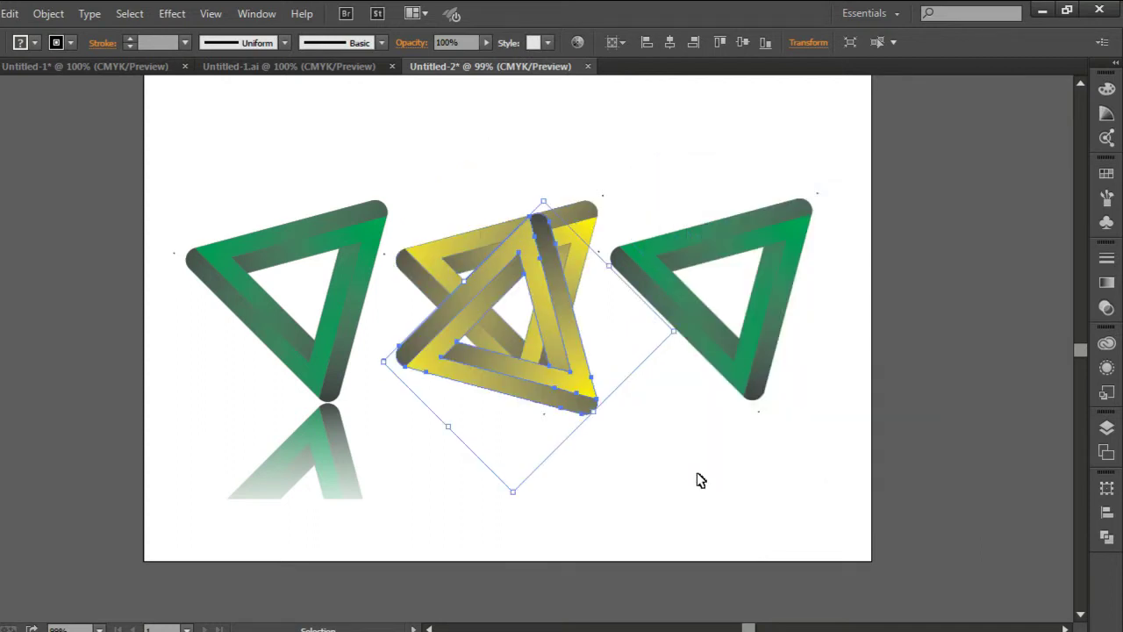
# Move the mirrored copy straight down under the original and nudge it into alignment.
pyautogui.moveTo(563, 325); pyautogui.dragTo(562, 508)
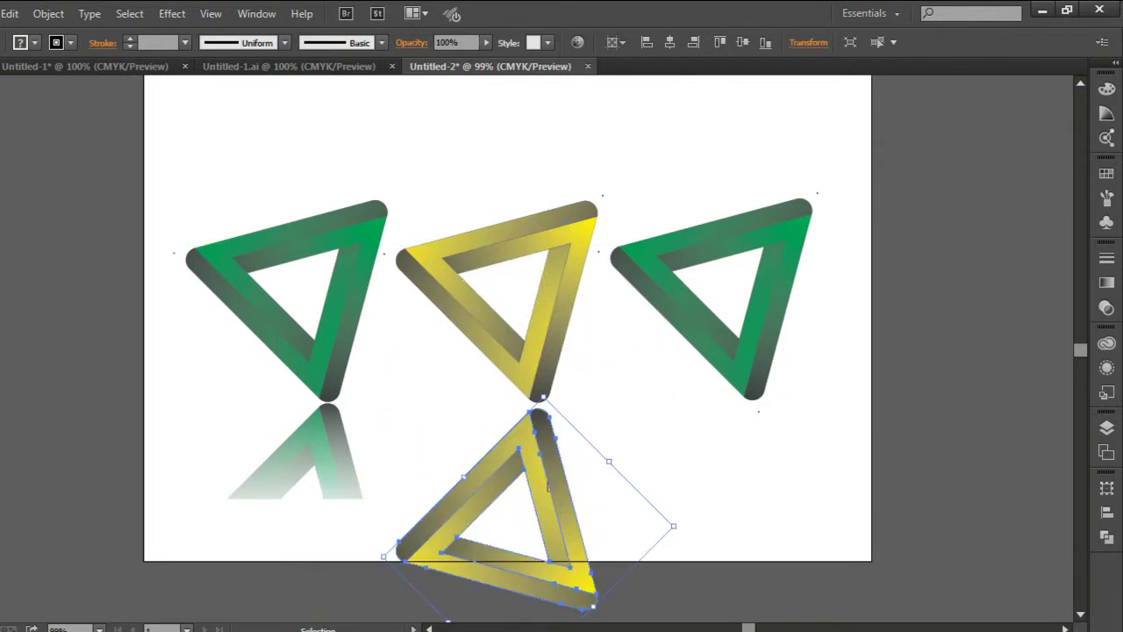
pyautogui.moveTo(544, 452); pyautogui.dragTo(547, 445)
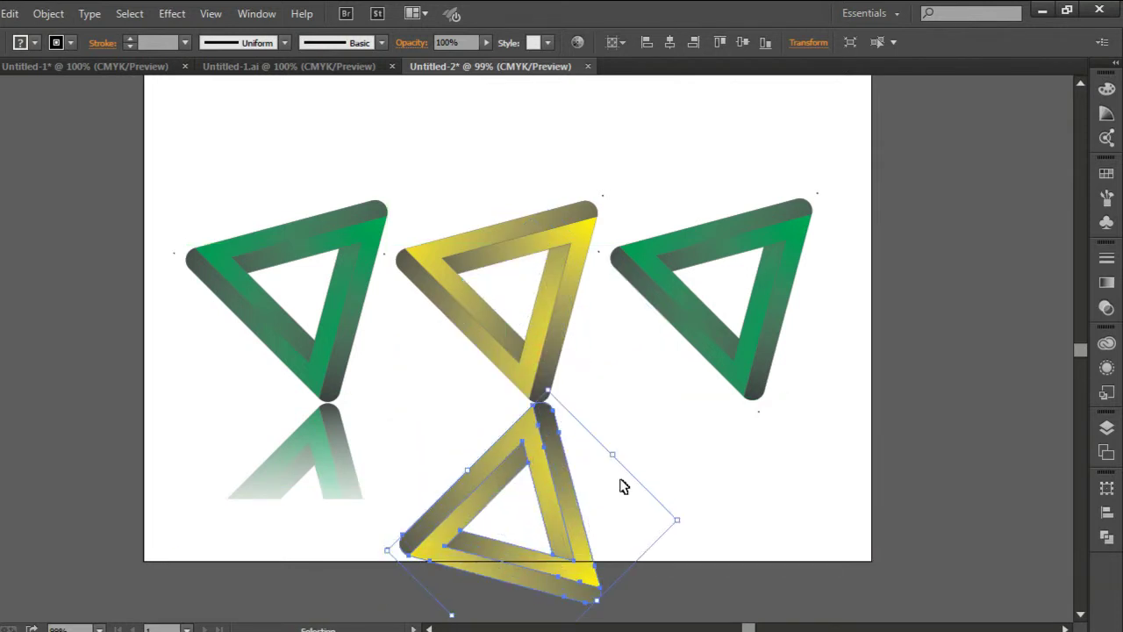
pyautogui.press('Left')
pyautogui.press('Left')
pyautogui.press('Down')
pyautogui.press('Down')
pyautogui.press('Down')
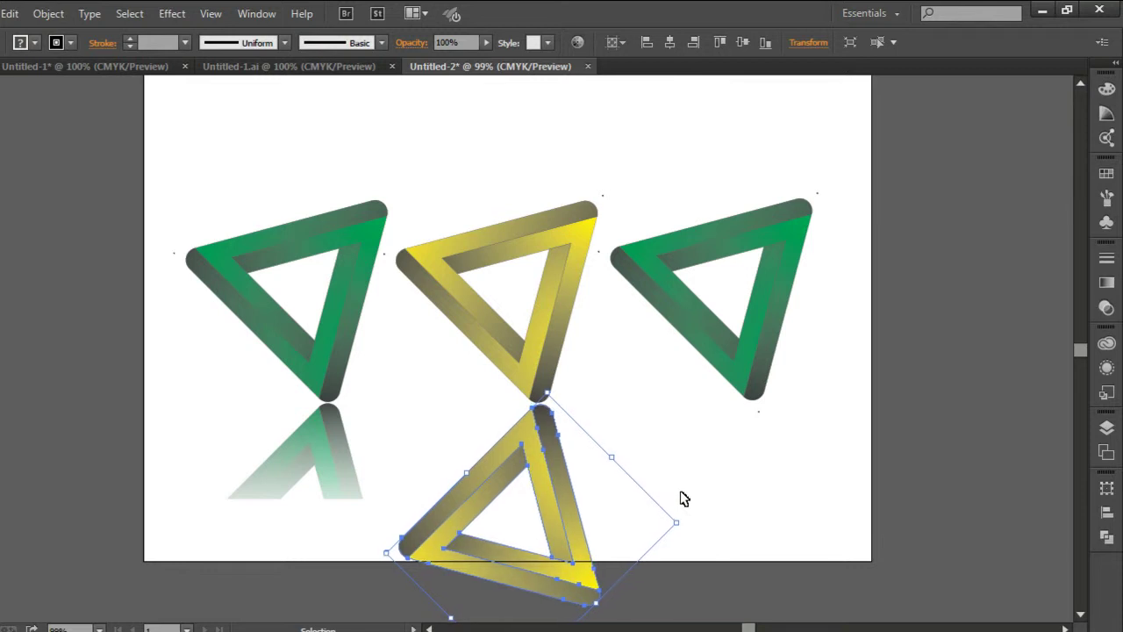
pyautogui.press('Left')
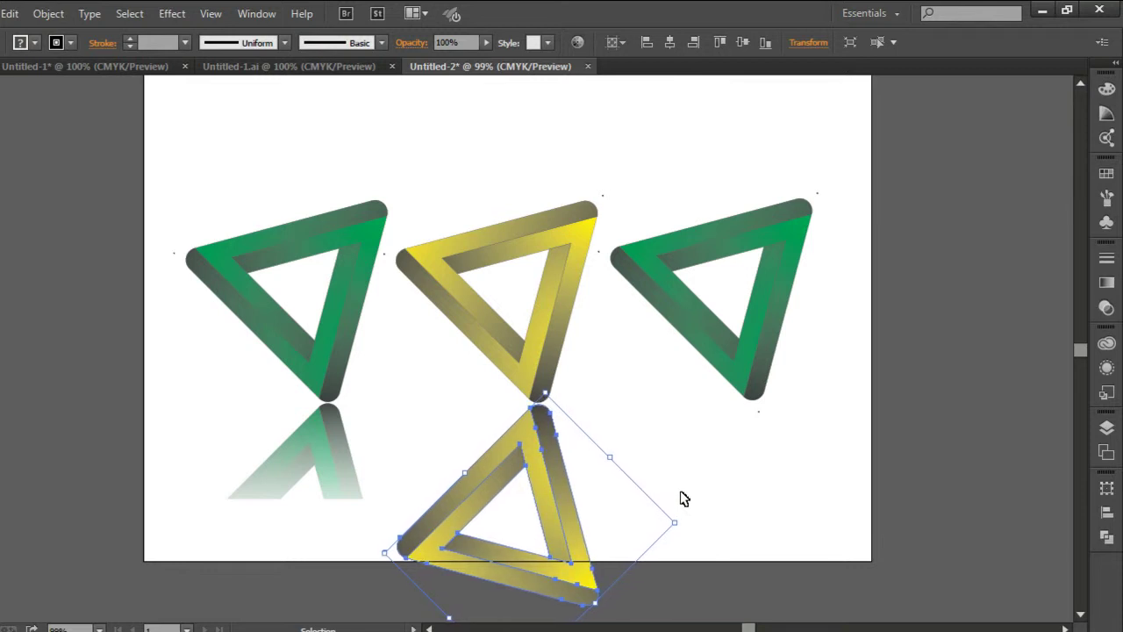
pyautogui.click(953, 474)
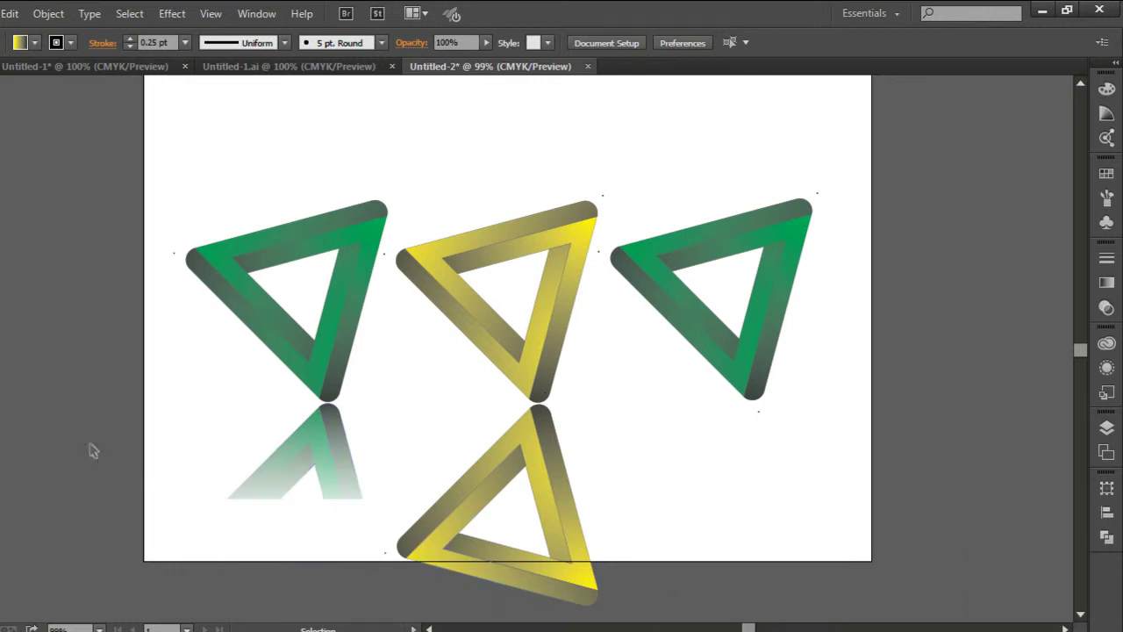
# Draw a black, strokeless rectangle over the upper part of the yellow reflection.
pyautogui.click(71, 42)
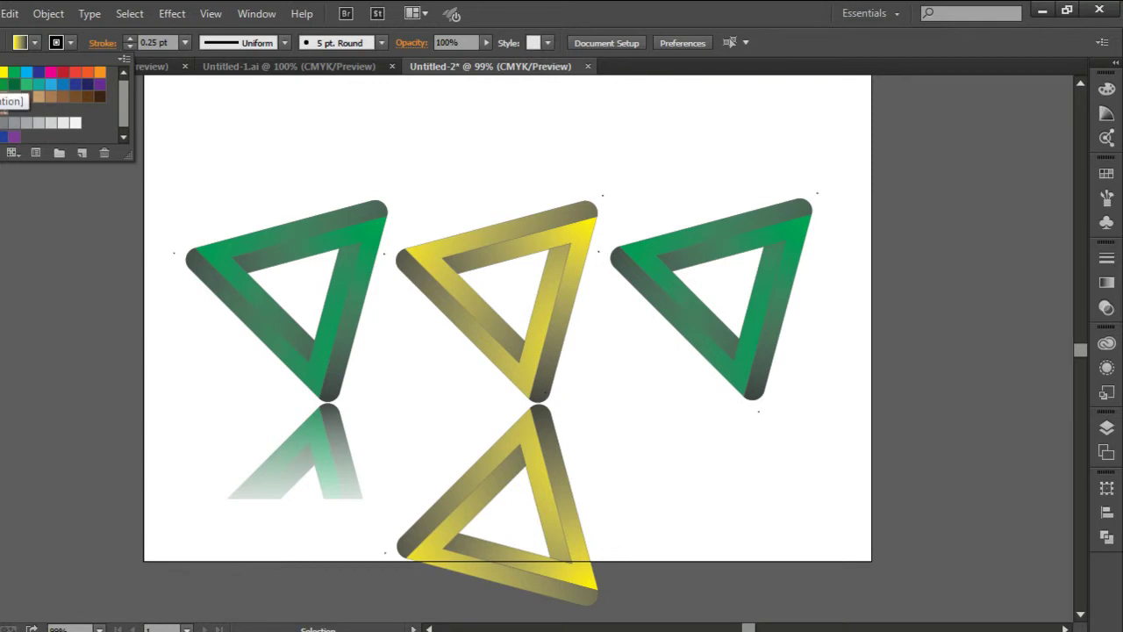
pyautogui.click(2, 74)
pyautogui.click(34, 167)
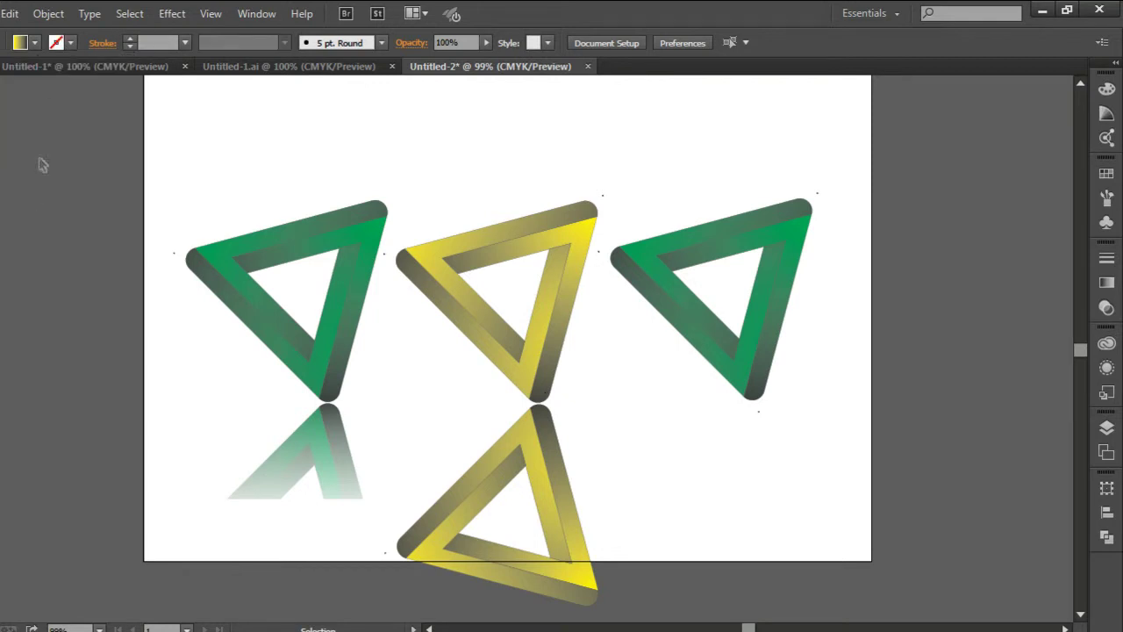
pyautogui.click(36, 42)
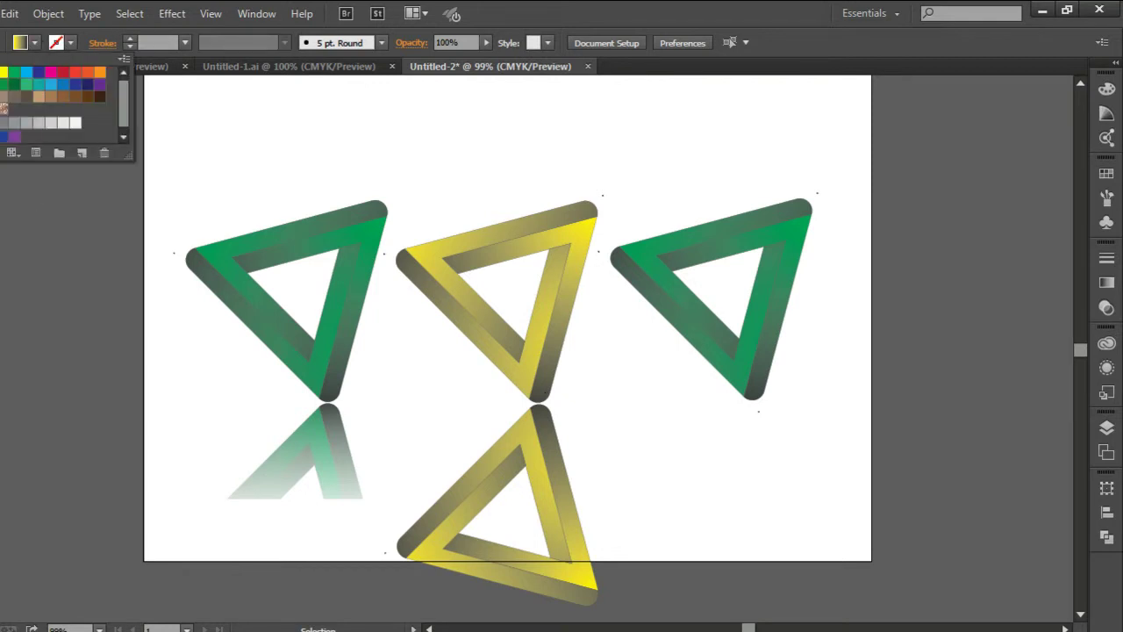
pyautogui.click(3, 107)
pyautogui.click(55, 233)
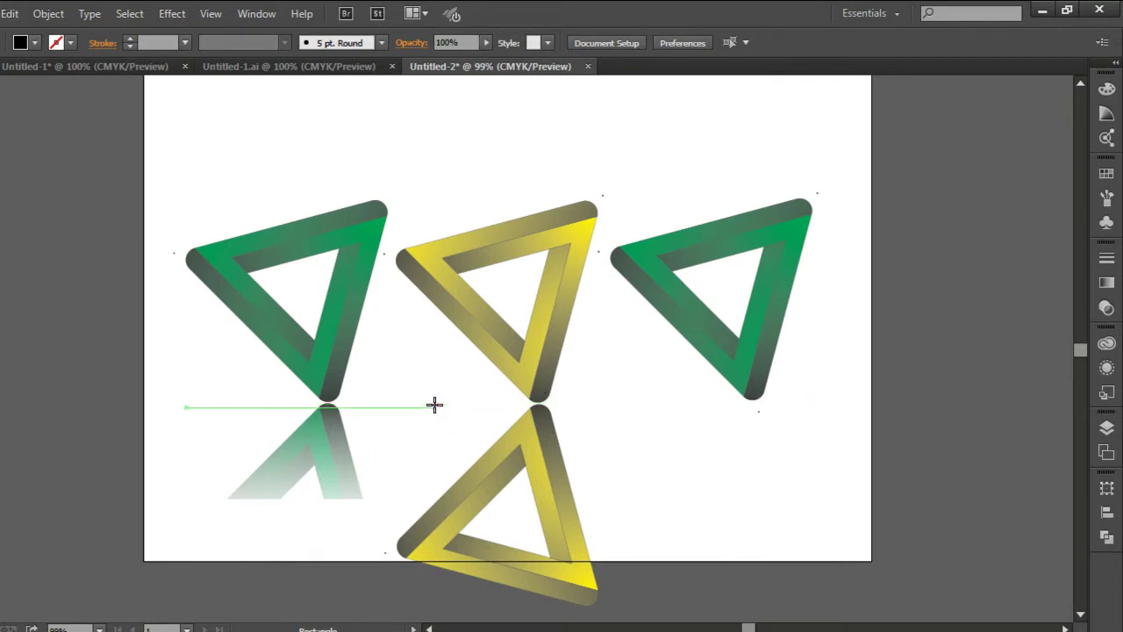
pyautogui.moveTo(434, 403)
pyautogui.mouseDown()
pyautogui.moveTo(618, 497)
pyautogui.moveTo(603, 496)
pyautogui.mouseUp()
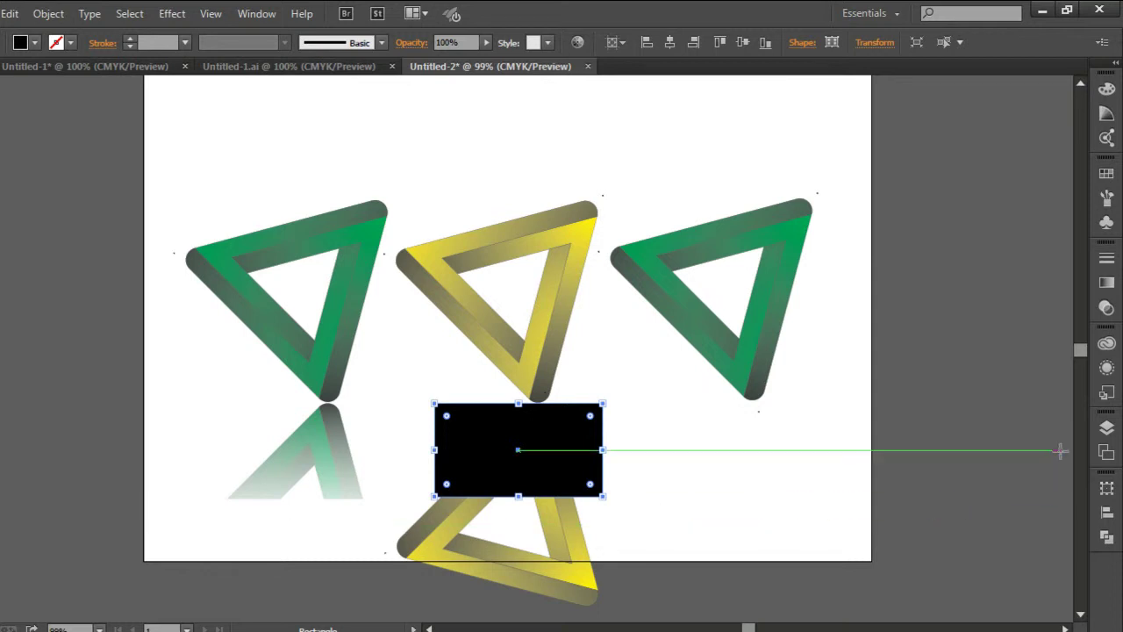
# Fill the rectangle with the White, Black gradient, running white at top to black below.
pyautogui.click(1107, 282)
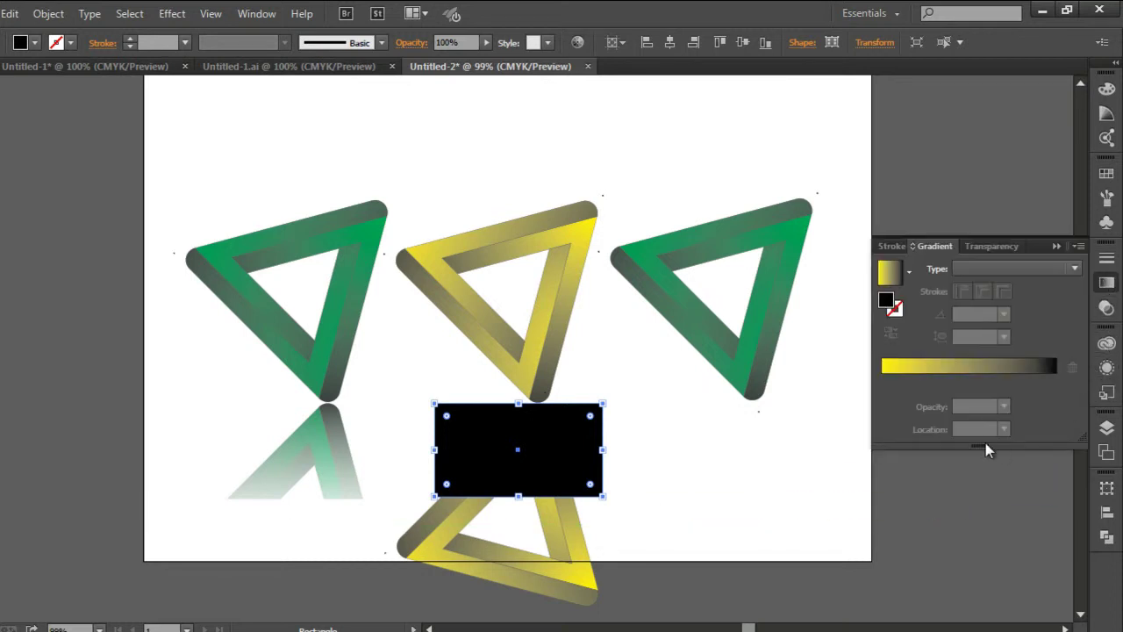
pyautogui.click(909, 272)
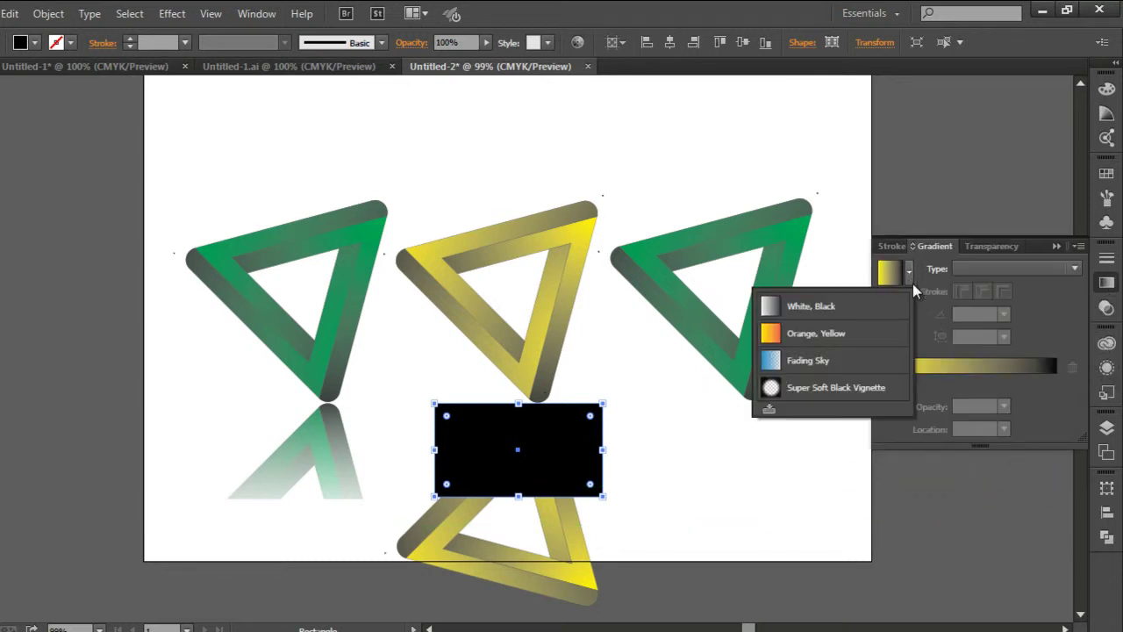
pyautogui.click(820, 307)
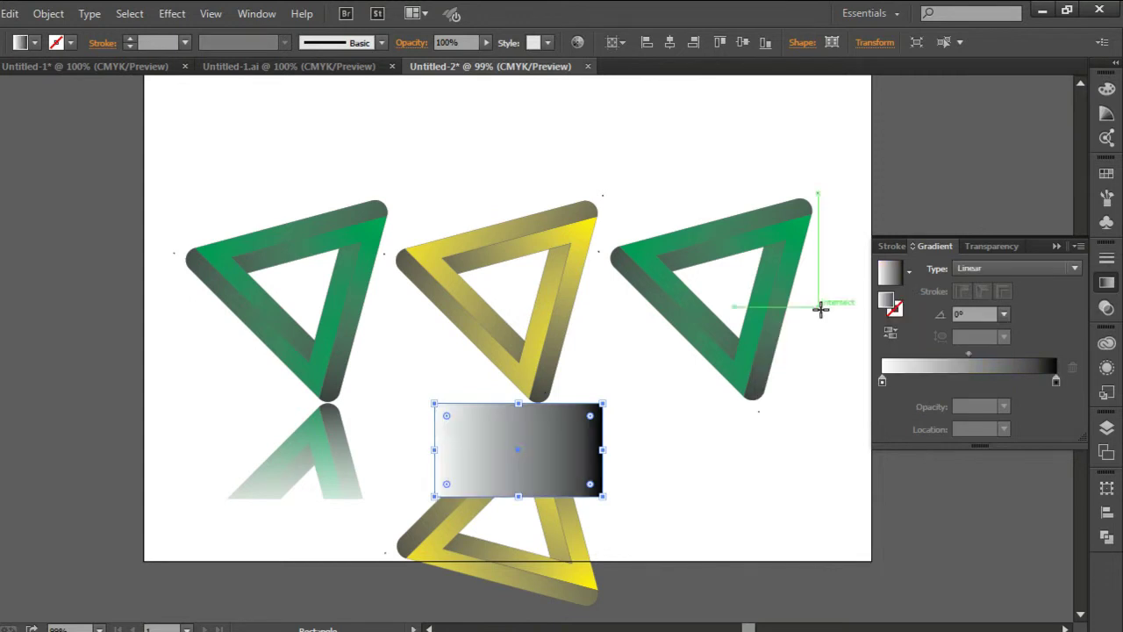
pyautogui.click(1056, 245)
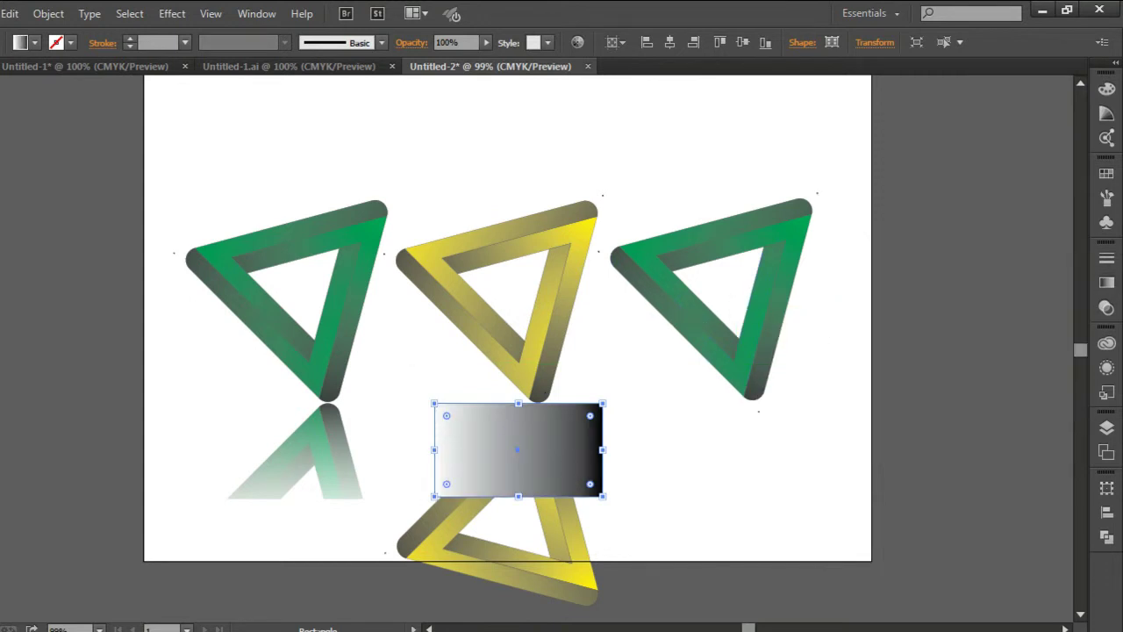
pyautogui.press('g')
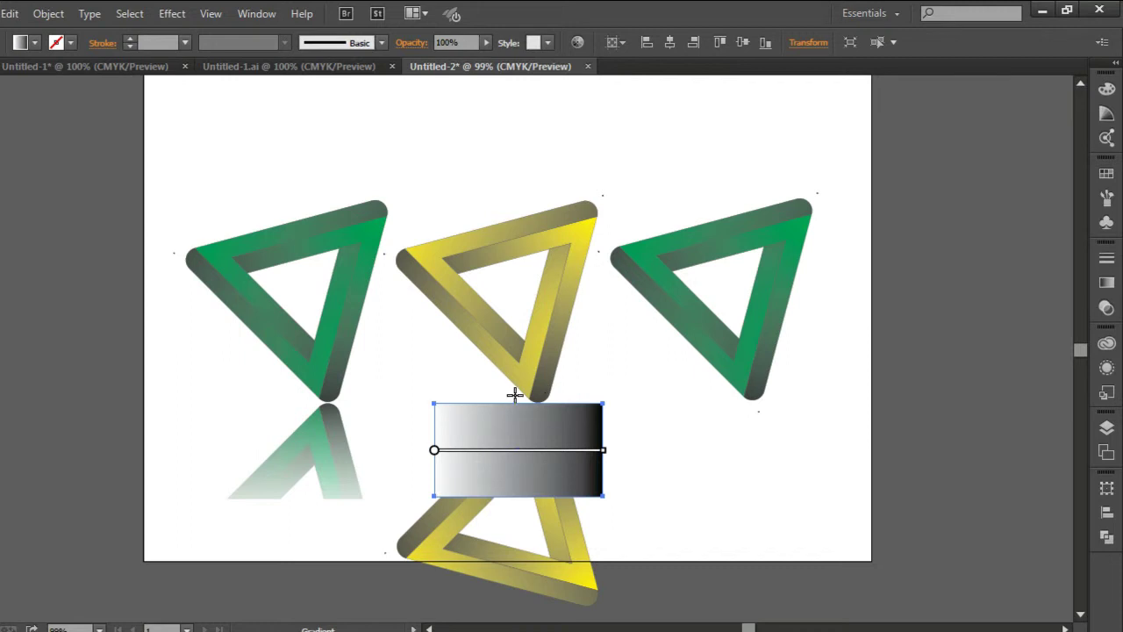
pyautogui.moveTo(514, 393); pyautogui.dragTo(512, 526)
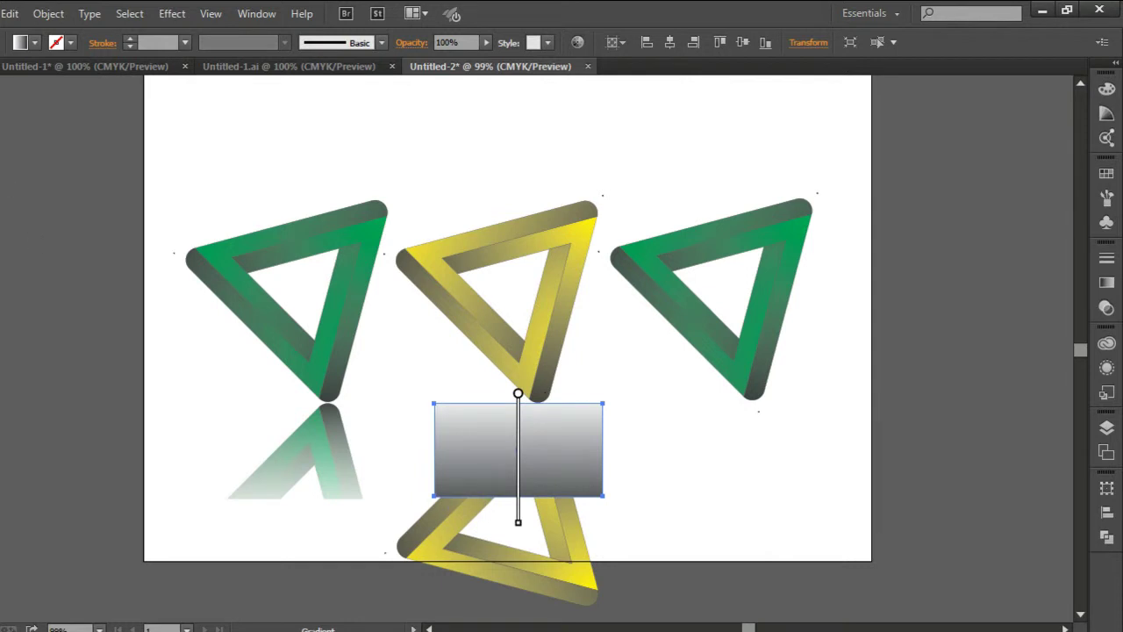
# Select the rectangle with the reflected triangle and apply Make Opacity Mask.
pyautogui.press('v')
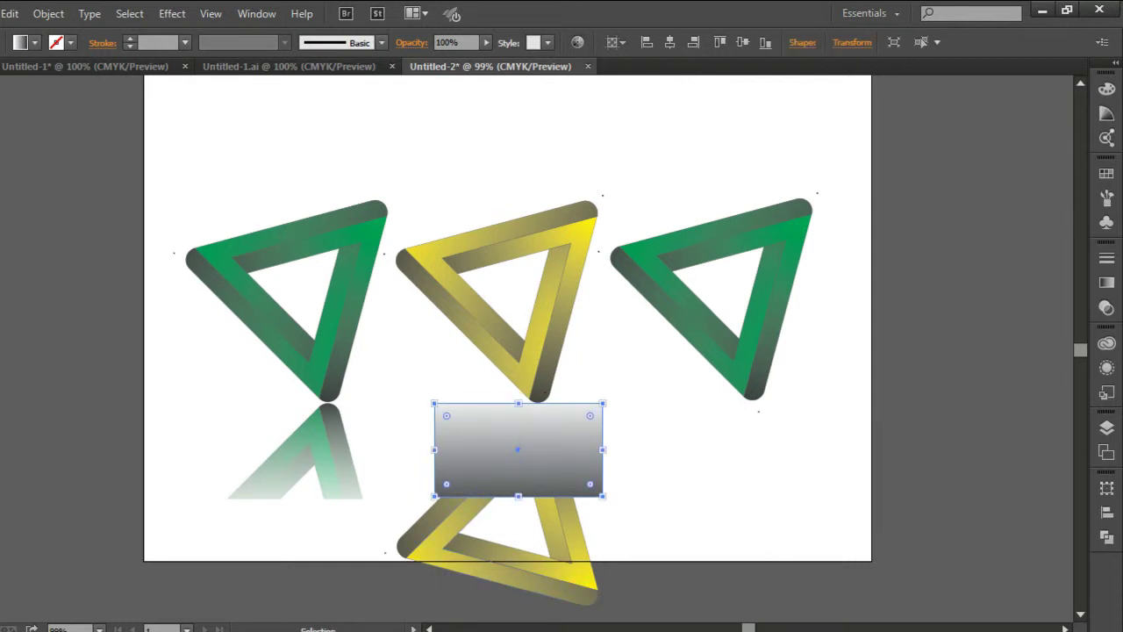
pyautogui.keyDown('shift'); pyautogui.click(581, 586); pyautogui.keyUp('shift')
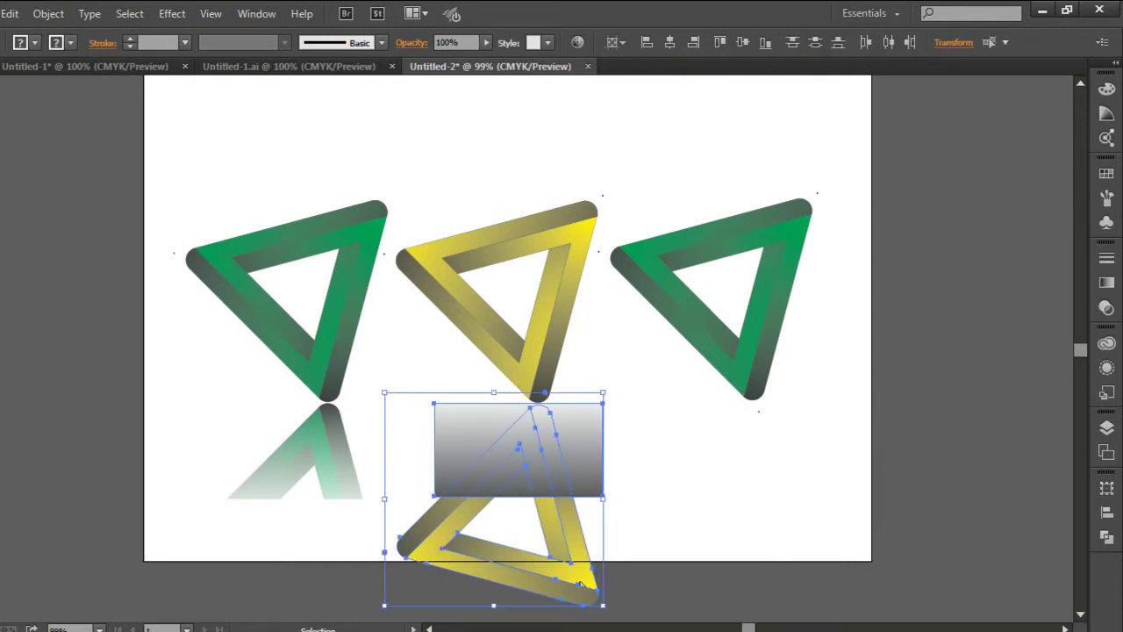
pyautogui.click(420, 43)
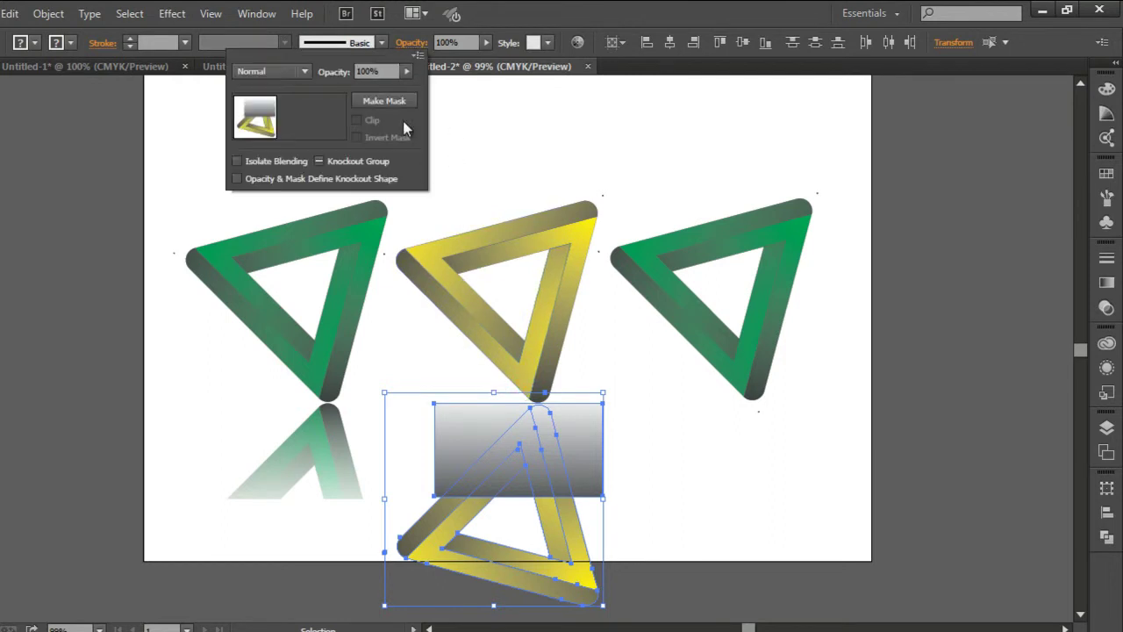
pyautogui.click(418, 54)
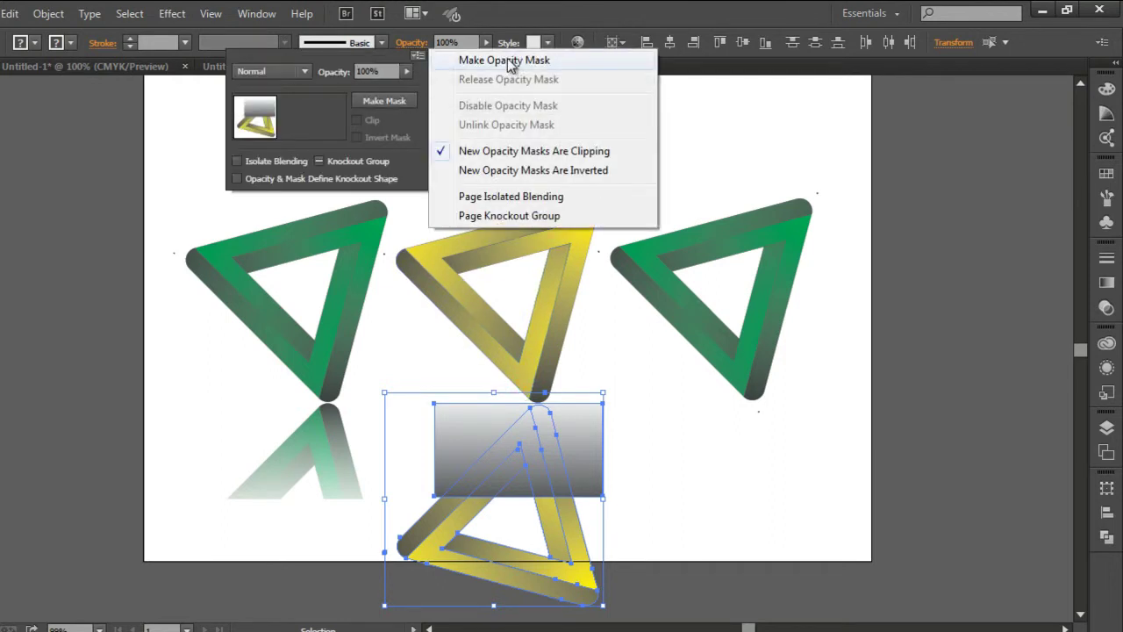
pyautogui.click(513, 60)
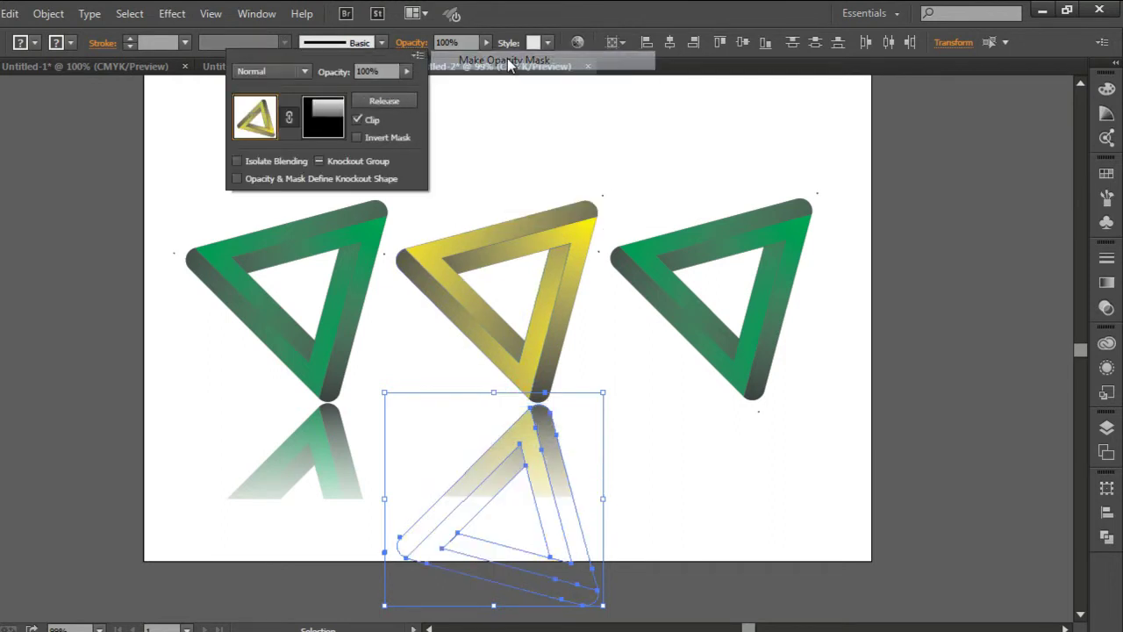
pyautogui.click(90, 304)
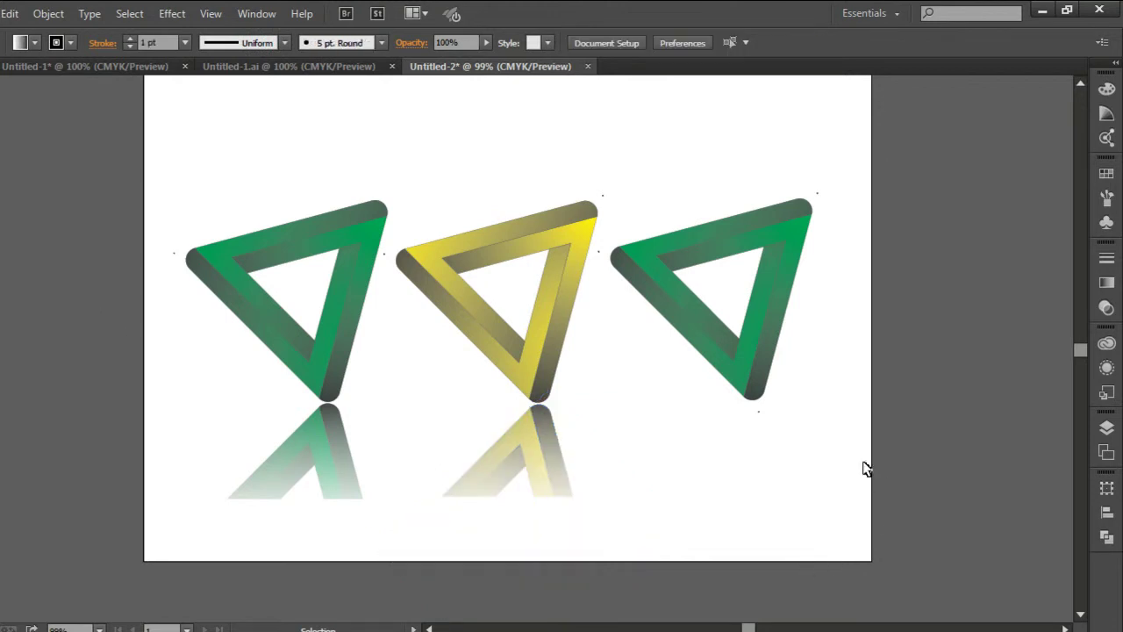
# Ungroup the right triangle and select one of its green pieces.
pyautogui.rightClick(777, 290)
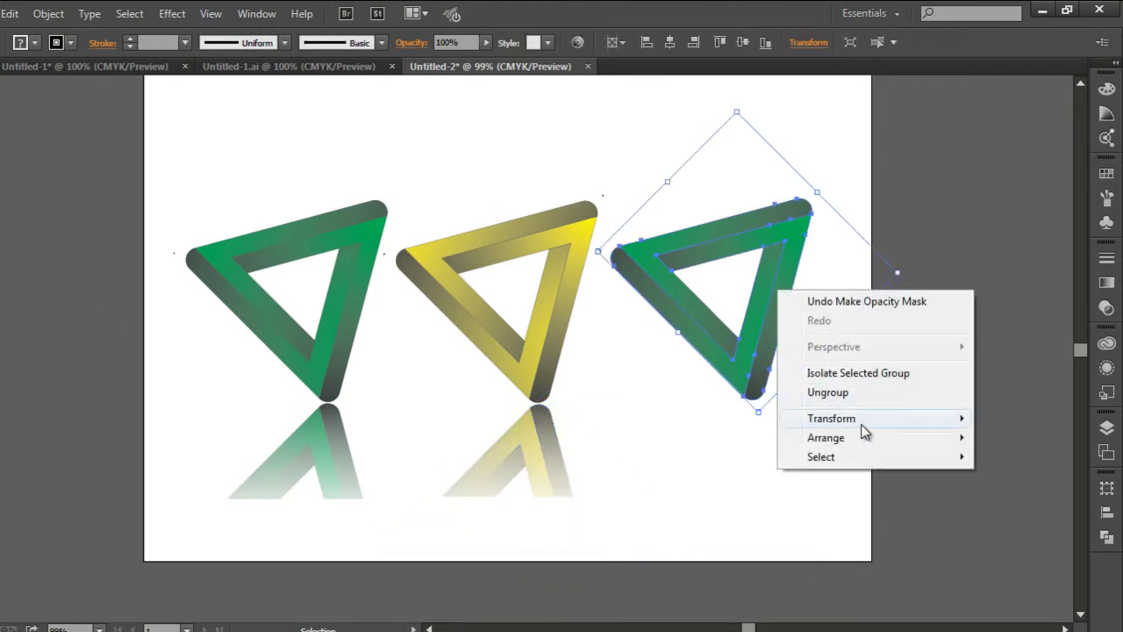
pyautogui.click(834, 395)
pyautogui.click(894, 437)
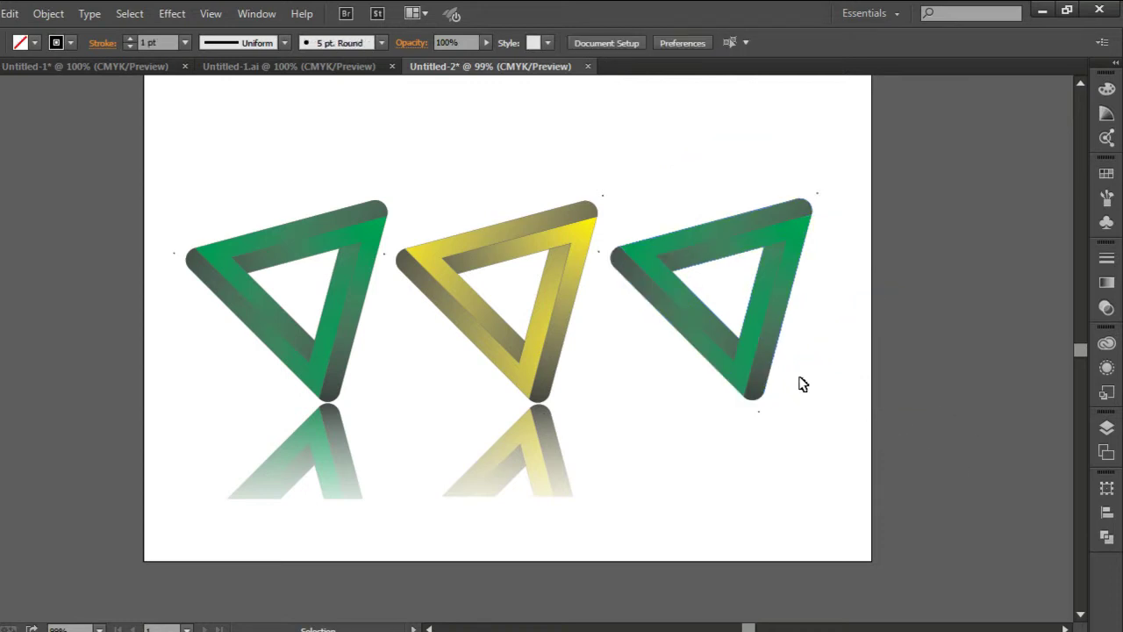
pyautogui.click(779, 357)
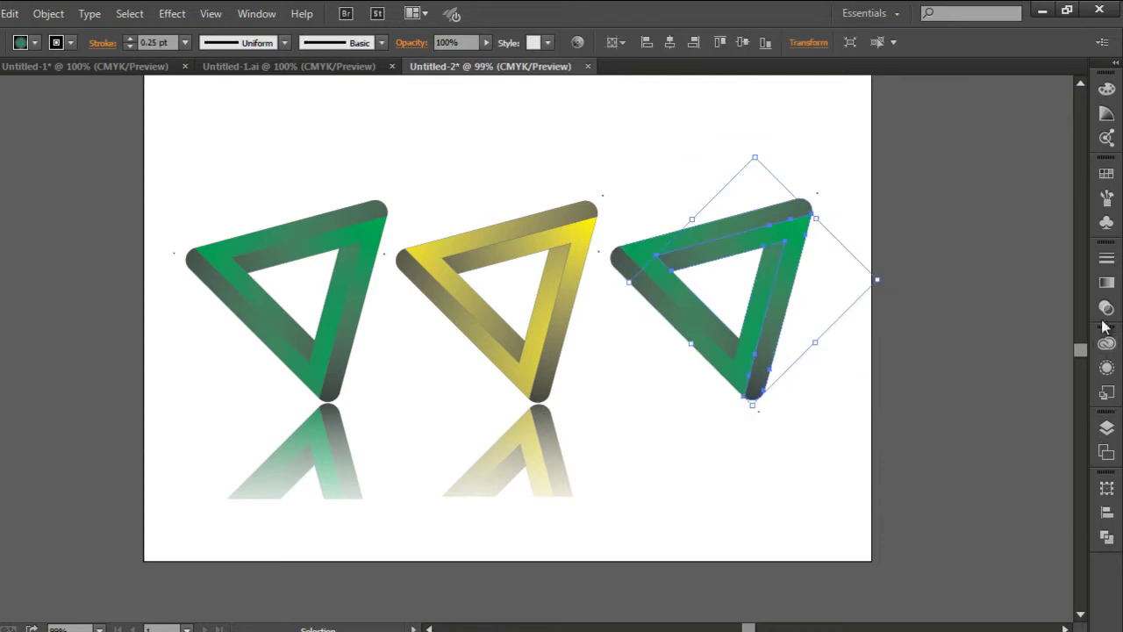
# Change that piece's gradient start stop to red.
pyautogui.click(1107, 283)
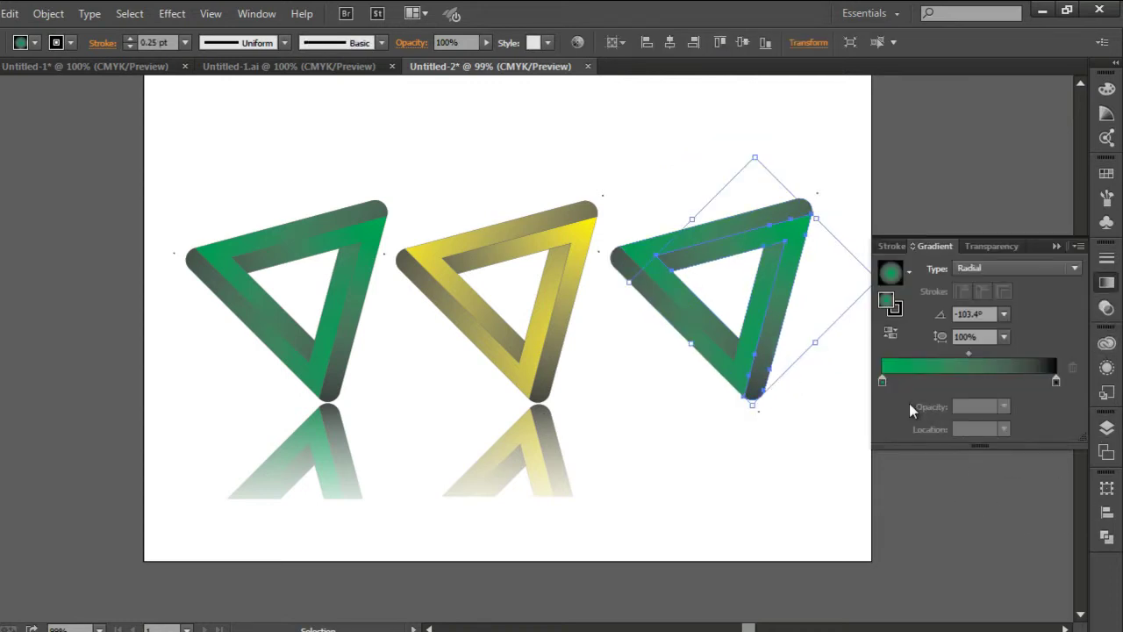
pyautogui.doubleClick(883, 382)
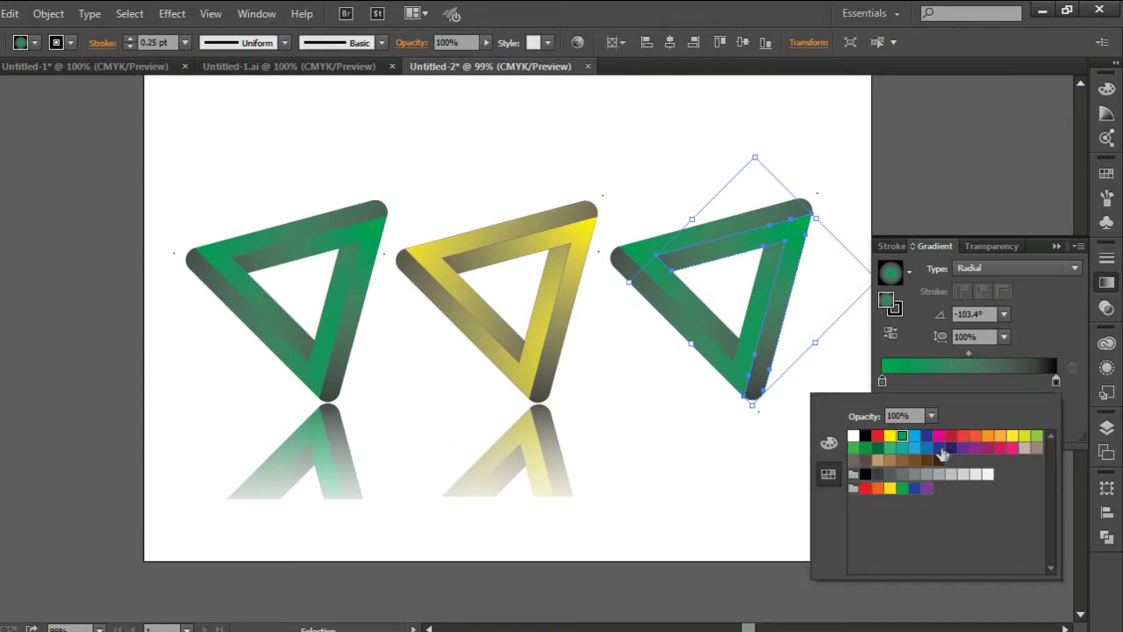
pyautogui.click(881, 437)
pyautogui.click(753, 330)
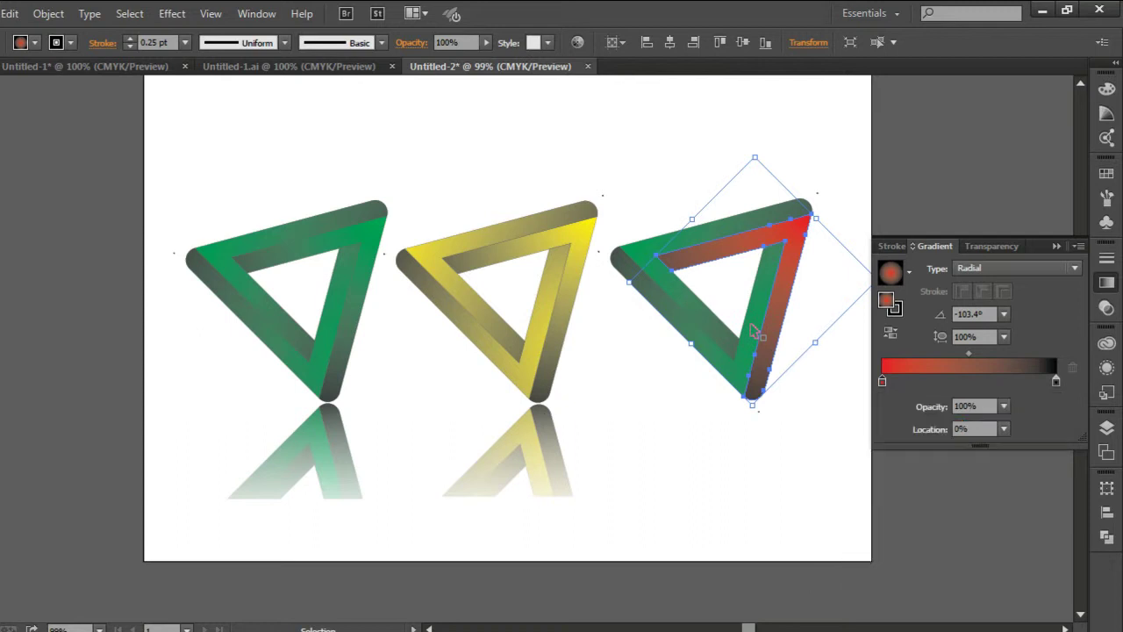
pyautogui.click(816, 454)
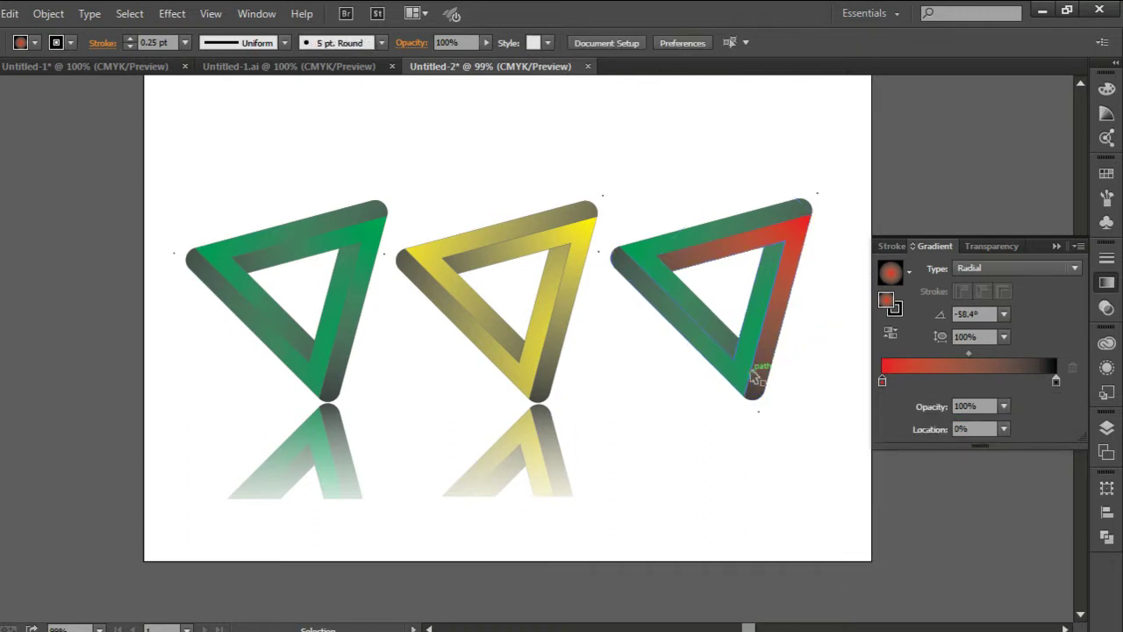
# Recolour the next green piece's gradient start stop red.
pyautogui.click(753, 373)
pyautogui.click(881, 382)
pyautogui.doubleClick(882, 382)
pyautogui.click(879, 436)
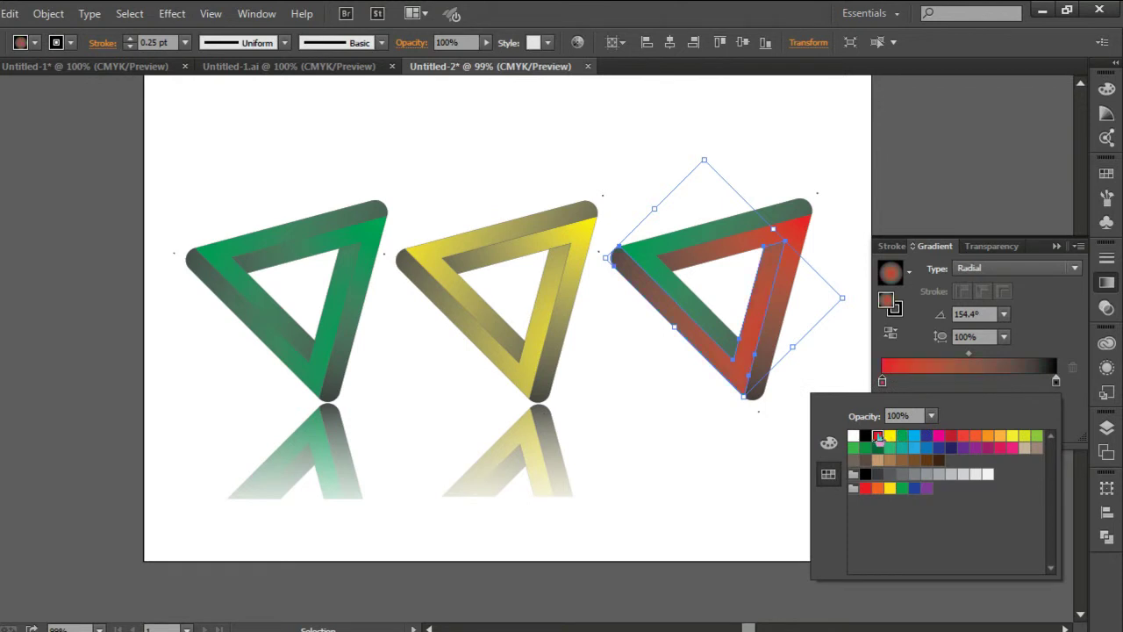
pyautogui.click(1044, 334)
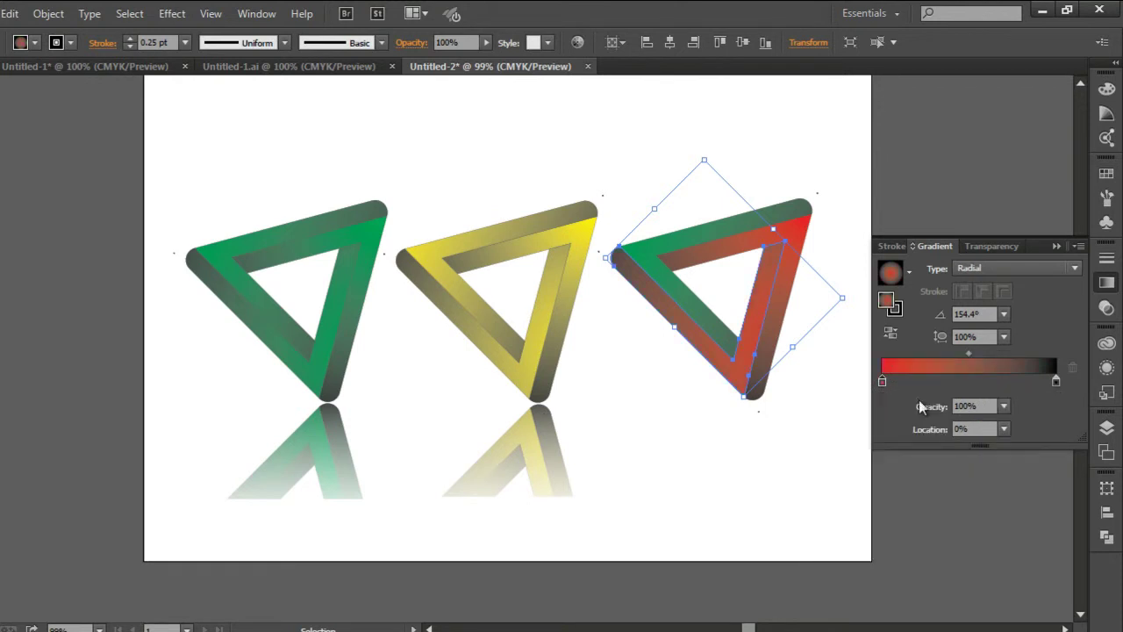
pyautogui.click(770, 436)
# Make the last green piece's left gradient stop red, then select the whole red triangle.
pyautogui.click(712, 331)
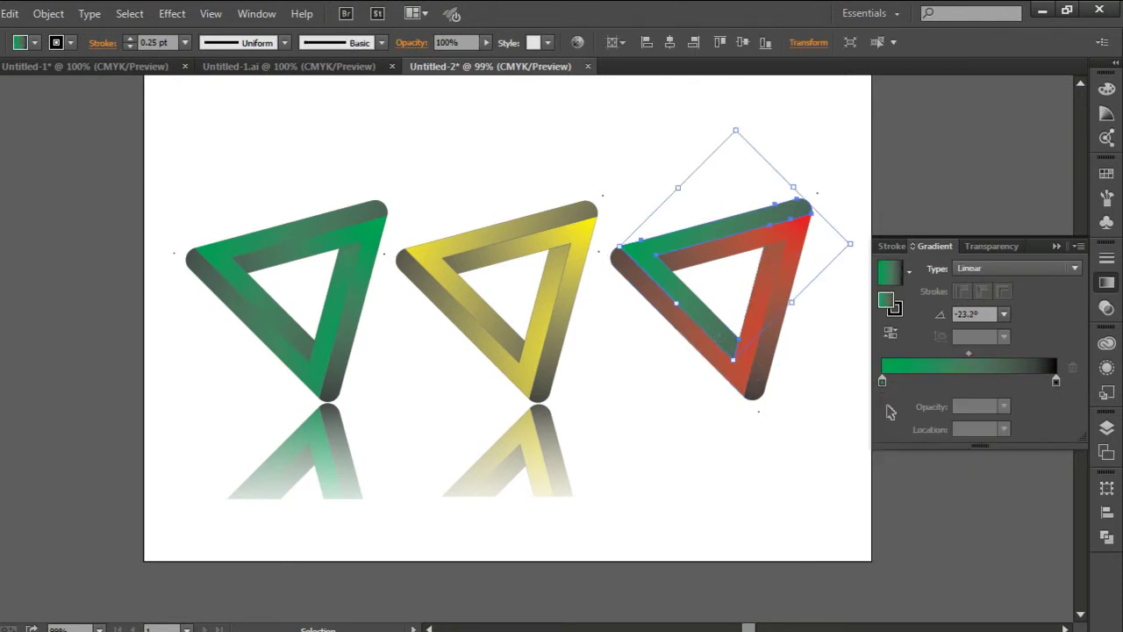
pyautogui.doubleClick(882, 383)
pyautogui.click(878, 436)
pyautogui.click(1046, 326)
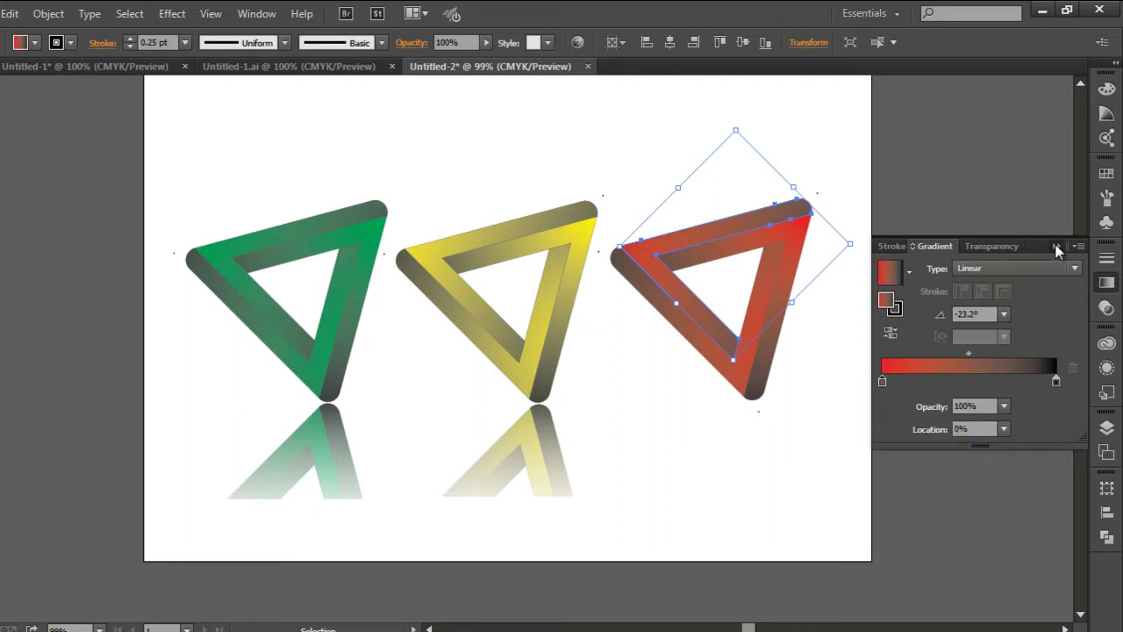
pyautogui.click(1056, 246)
pyautogui.click(943, 428)
pyautogui.moveTo(795, 441); pyautogui.dragTo(688, 192)
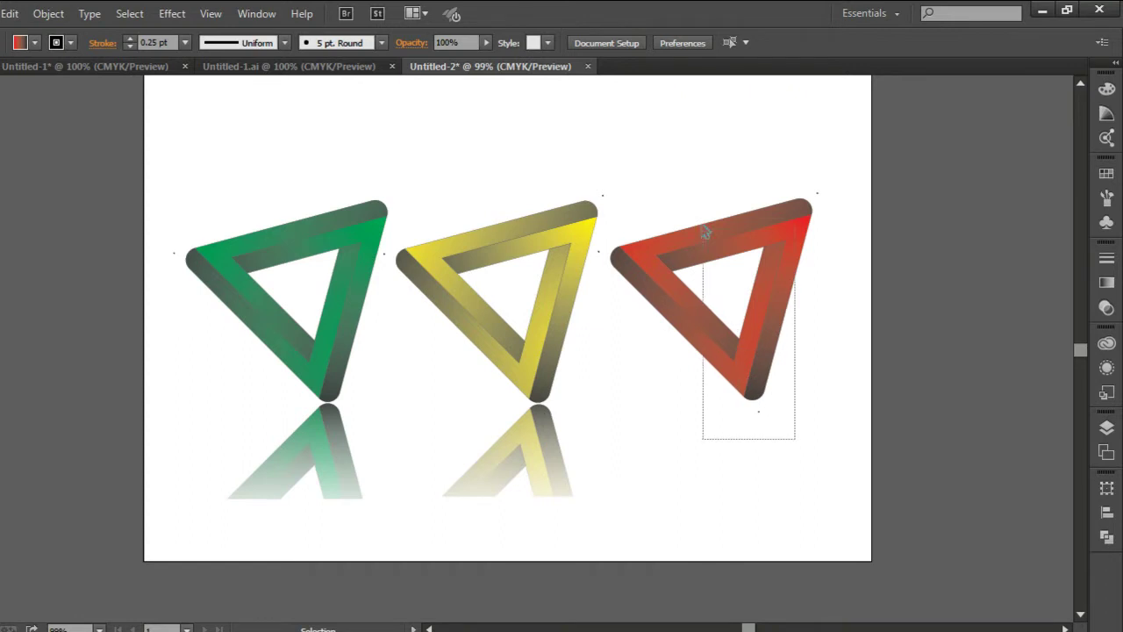
# Create a horizontally reflected copy of the red triangle.
pyautogui.click(778, 230)
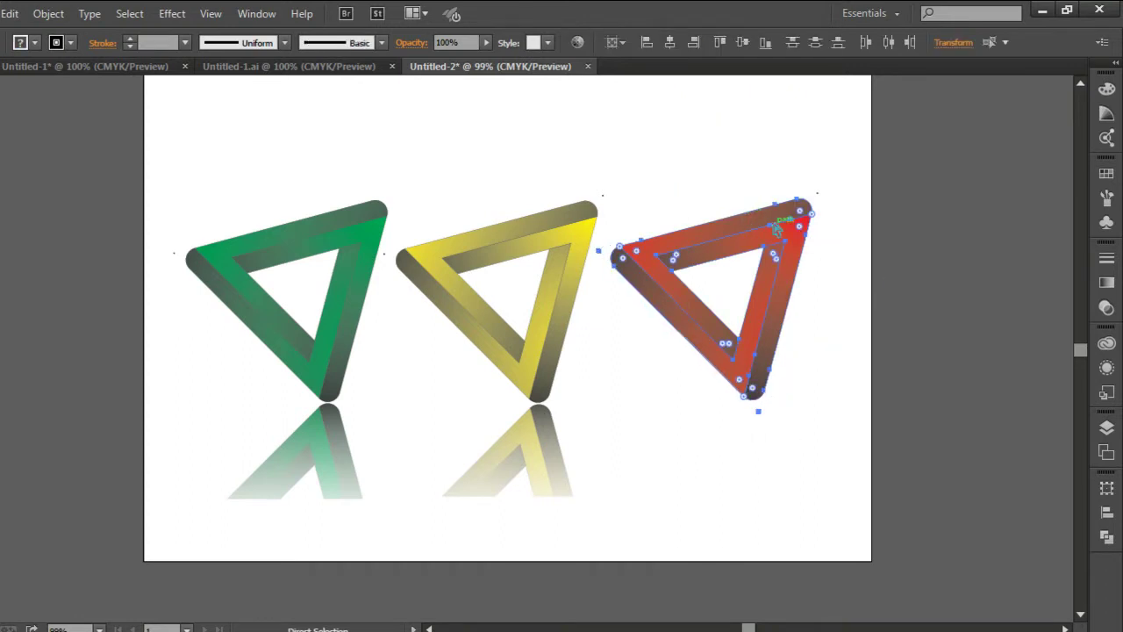
pyautogui.click(934, 373)
pyautogui.click(755, 352)
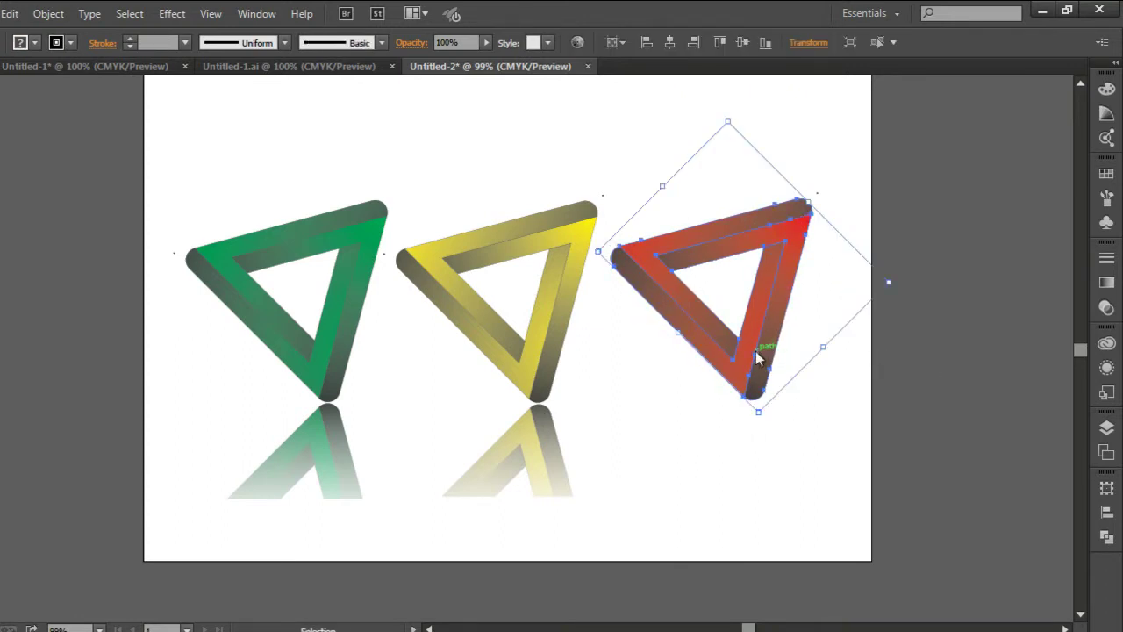
pyautogui.rightClick(756, 351)
pyautogui.moveTo(809, 479)
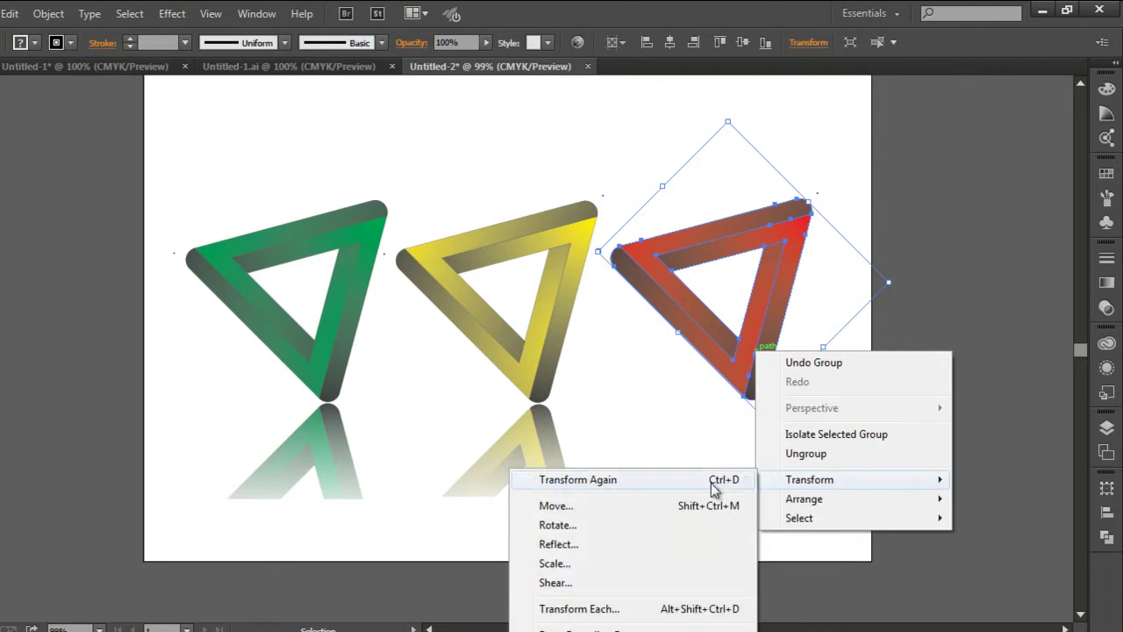
pyautogui.click(661, 545)
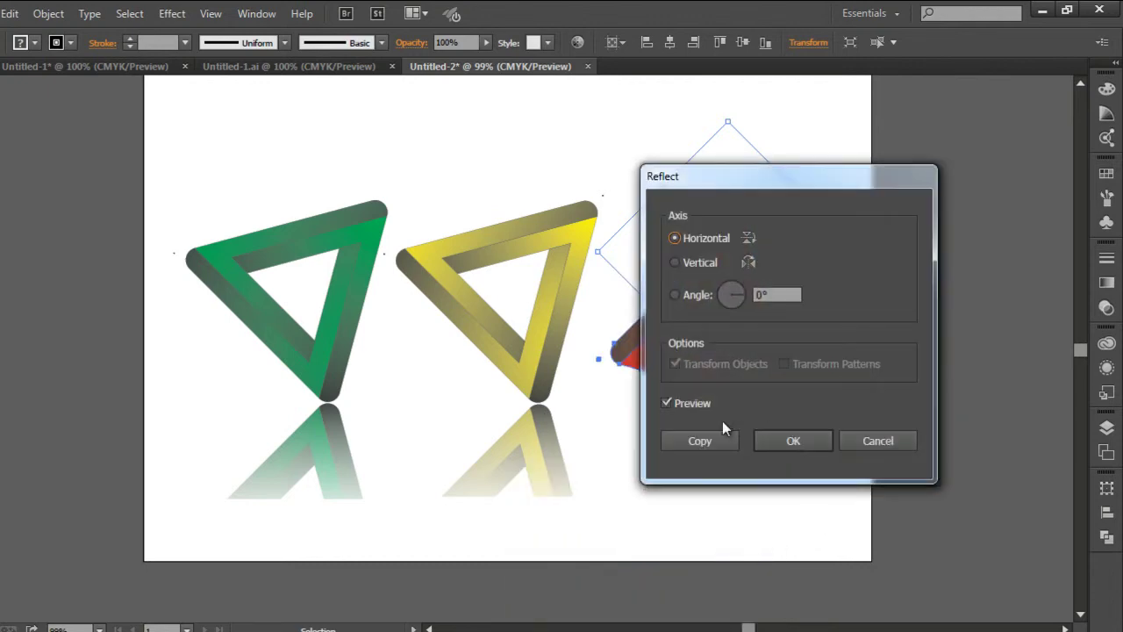
pyautogui.click(708, 449)
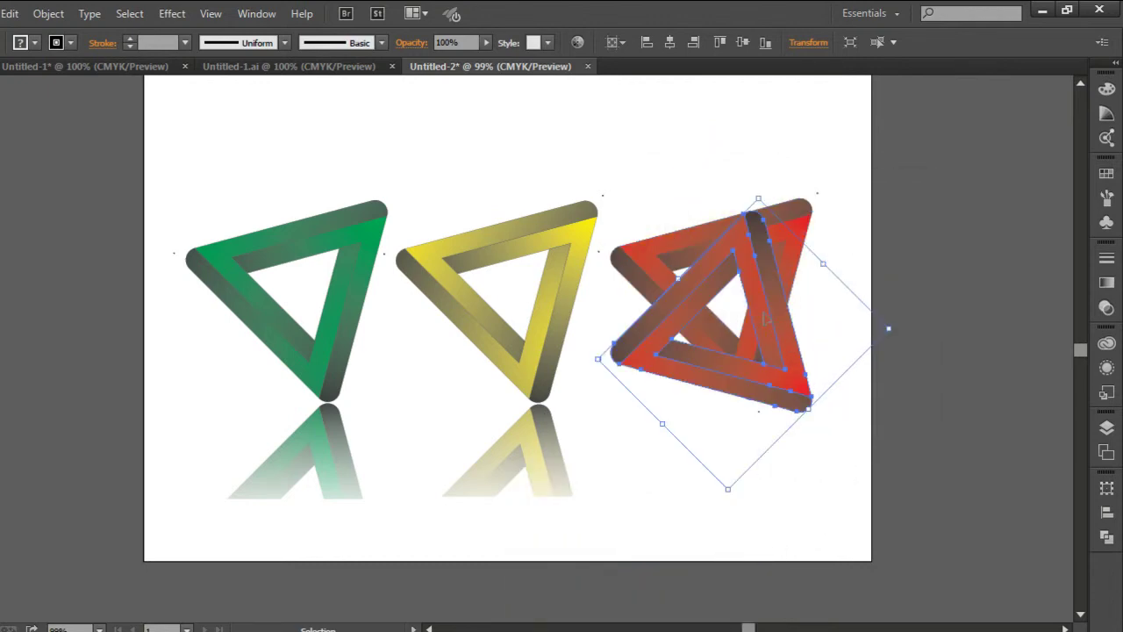
# Position the mirrored copy directly below the red triangle, touching its lower tip.
pyautogui.moveTo(767, 303); pyautogui.dragTo(771, 487)
pyautogui.moveTo(763, 434); pyautogui.dragTo(763, 457)
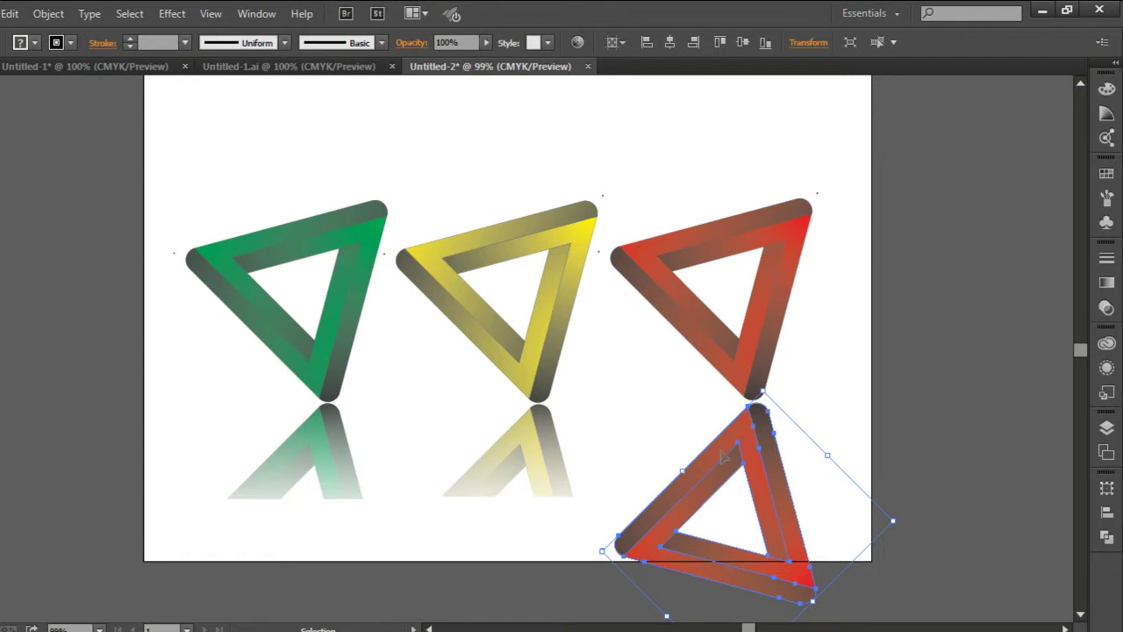
pyautogui.press('Left')
pyautogui.press('Left')
pyautogui.press('Left')
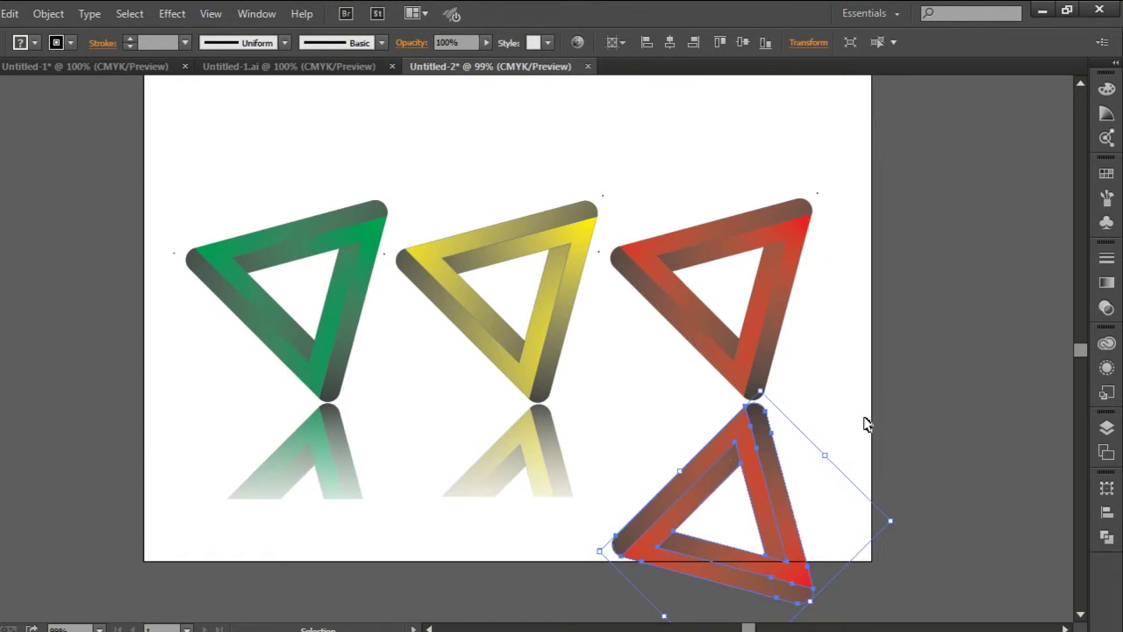
pyautogui.click(928, 382)
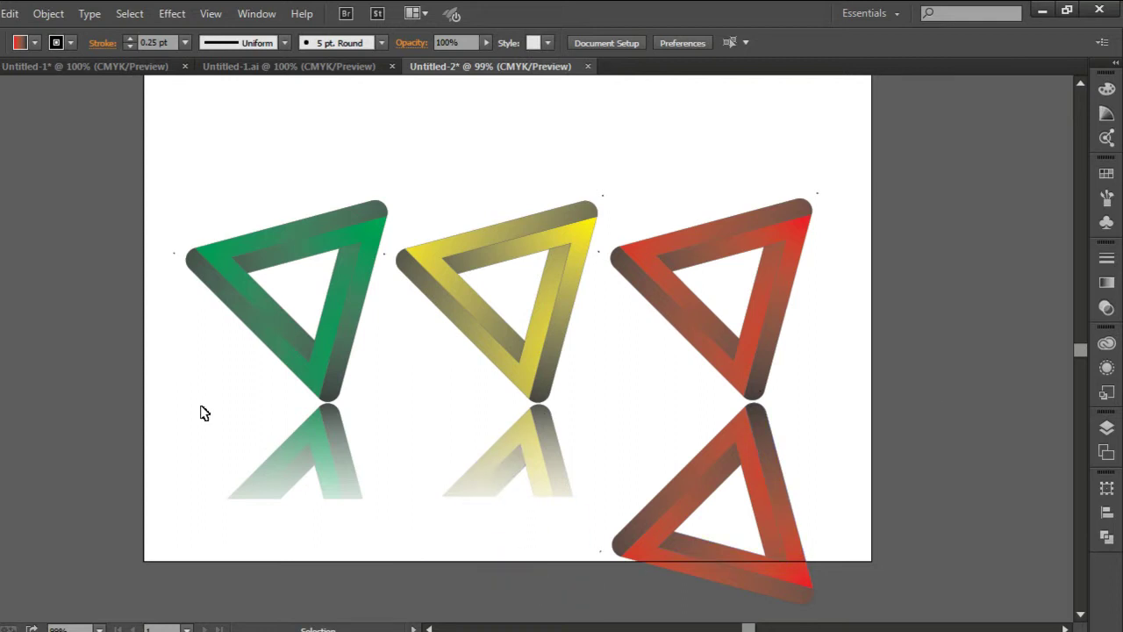
# Set stroke to None and fill to black, then draw a rectangle over the red reflection's top.
pyautogui.click(70, 43)
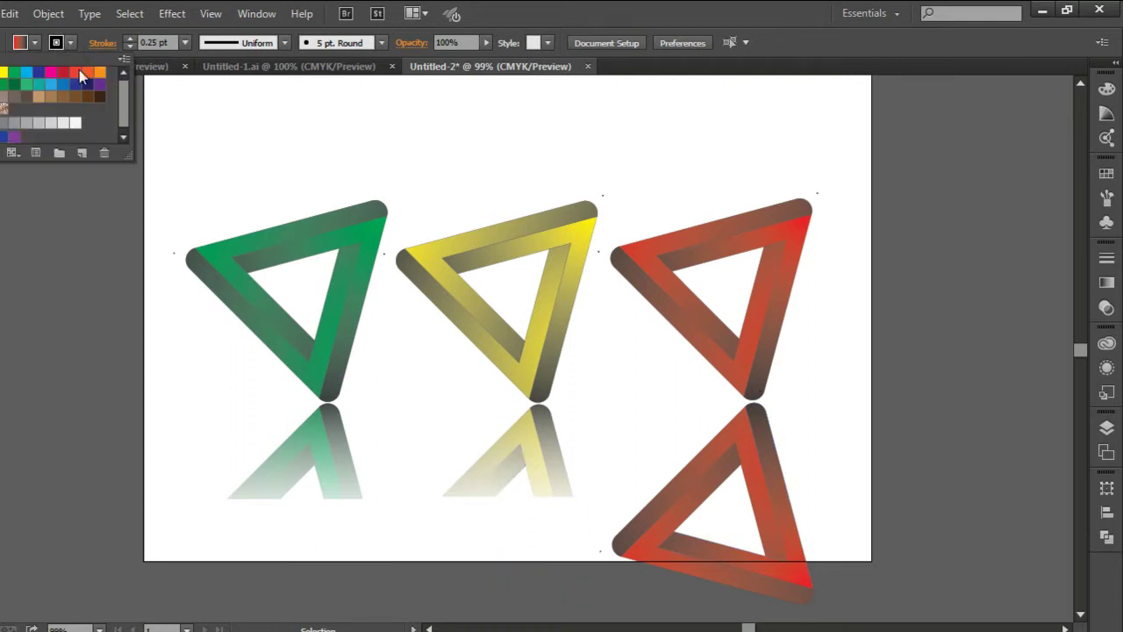
pyautogui.press('/')
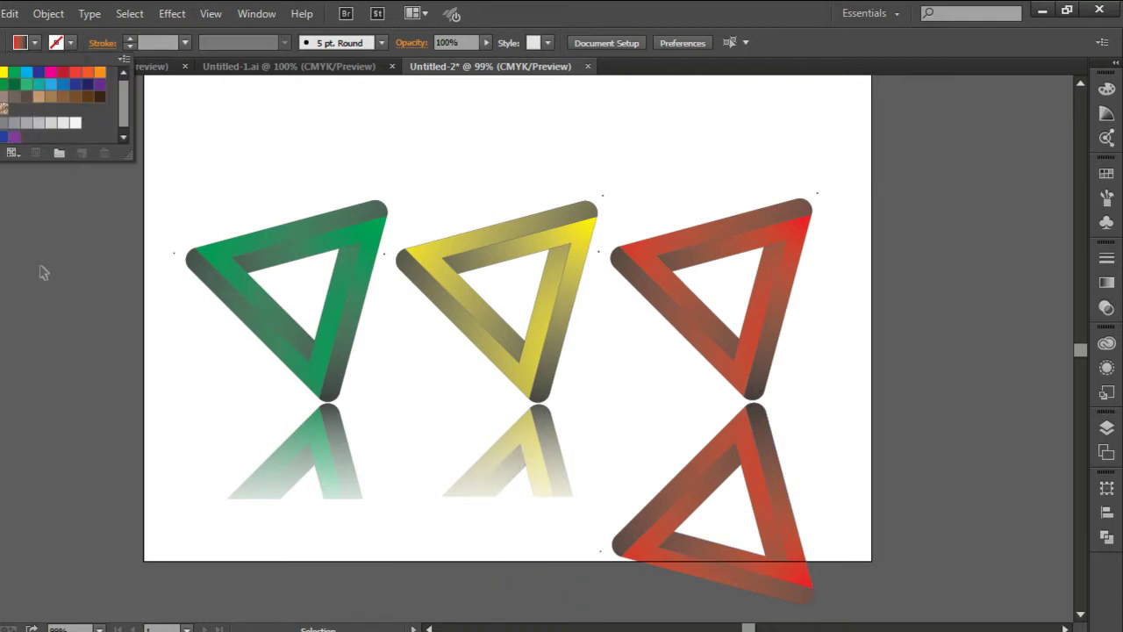
pyautogui.press('Escape')
pyautogui.click(36, 42)
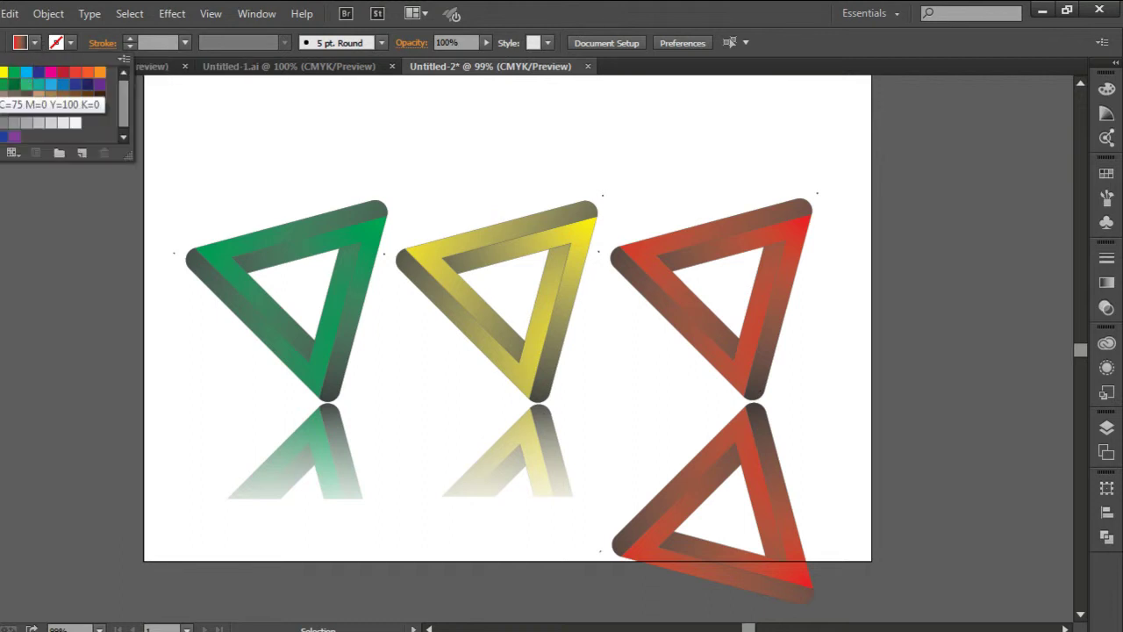
pyautogui.click(33, 75)
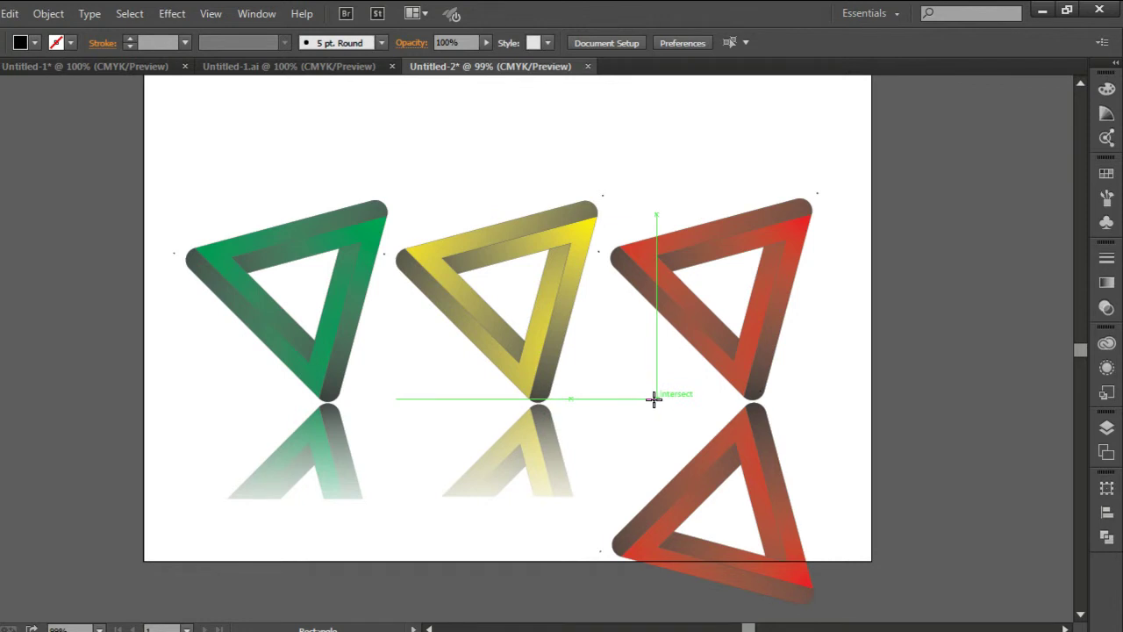
pyautogui.moveTo(659, 401); pyautogui.dragTo(660, 403)
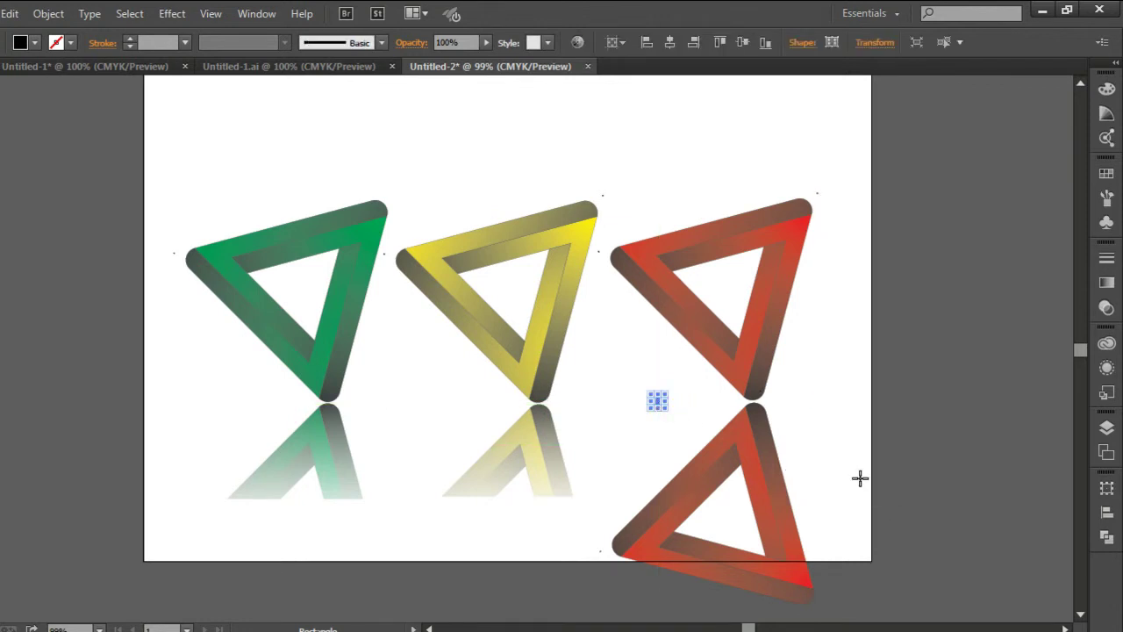
pyautogui.hotkey('ctrl', 'z')
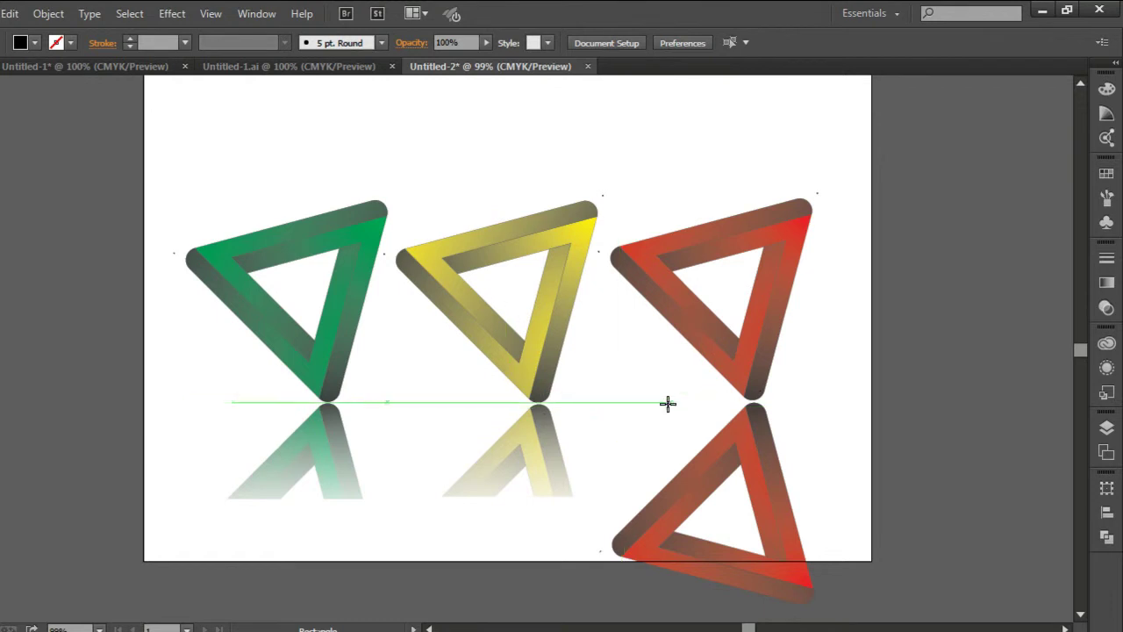
pyautogui.moveTo(658, 402); pyautogui.dragTo(815, 498)
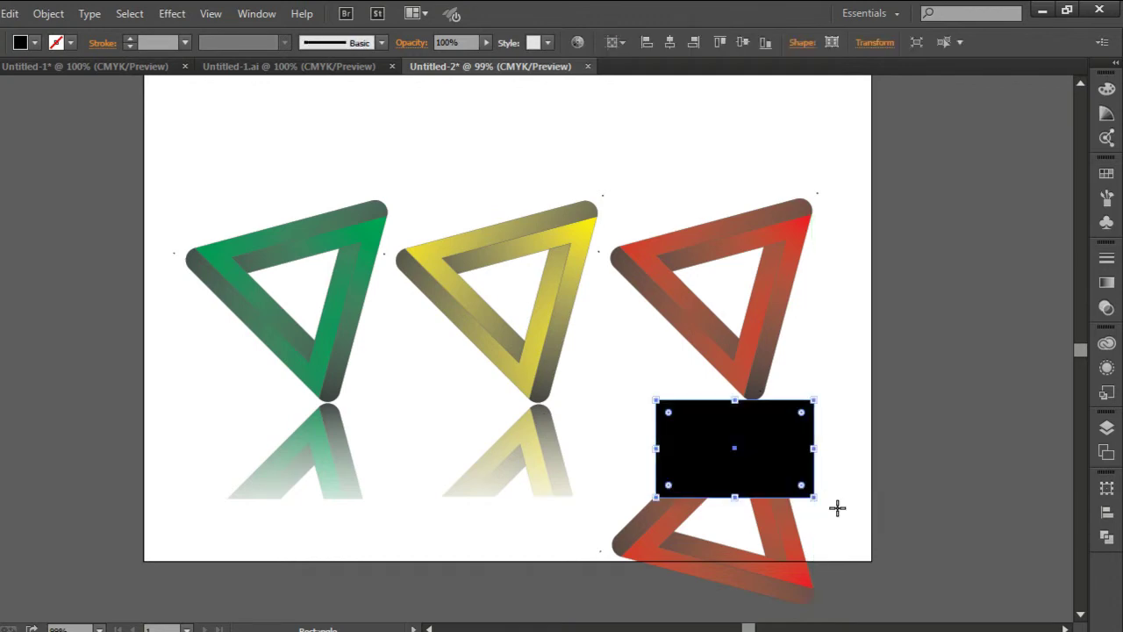
# Give the rectangle the White, Black gradient, running vertically from top to bottom.
pyautogui.click(1106, 282)
pyautogui.click(908, 271)
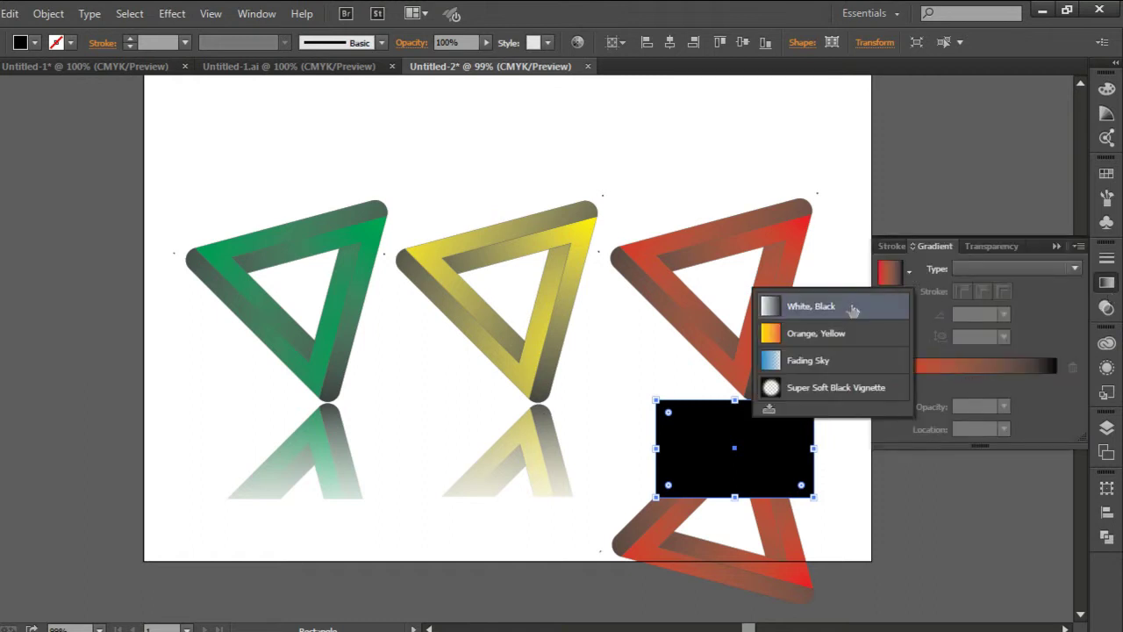
pyautogui.click(789, 303)
pyautogui.click(1057, 246)
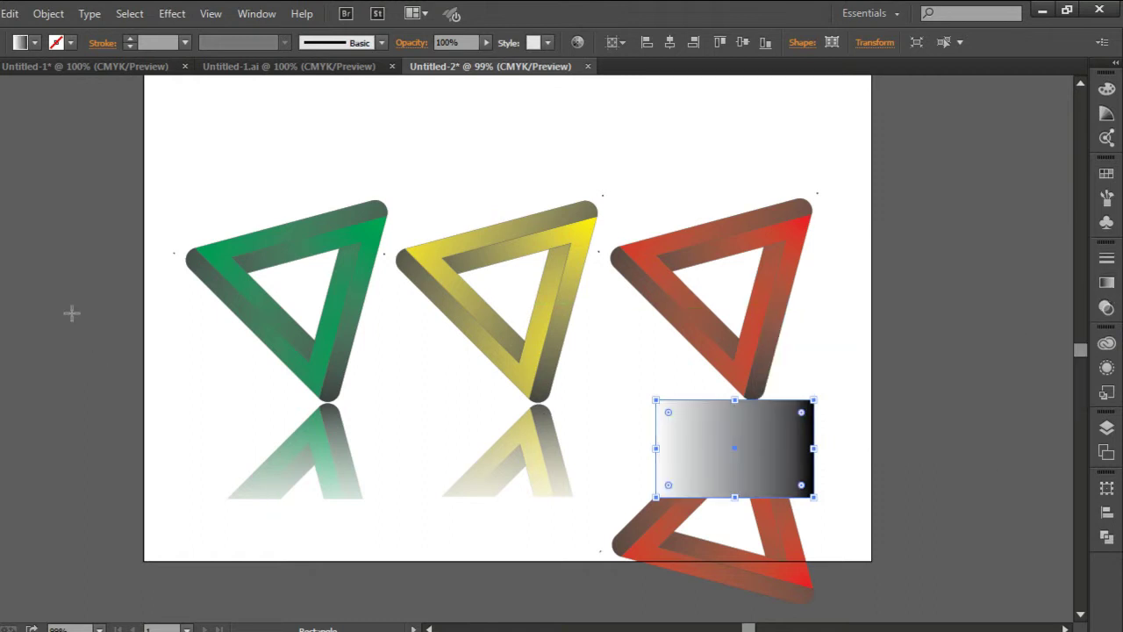
pyautogui.press('g')
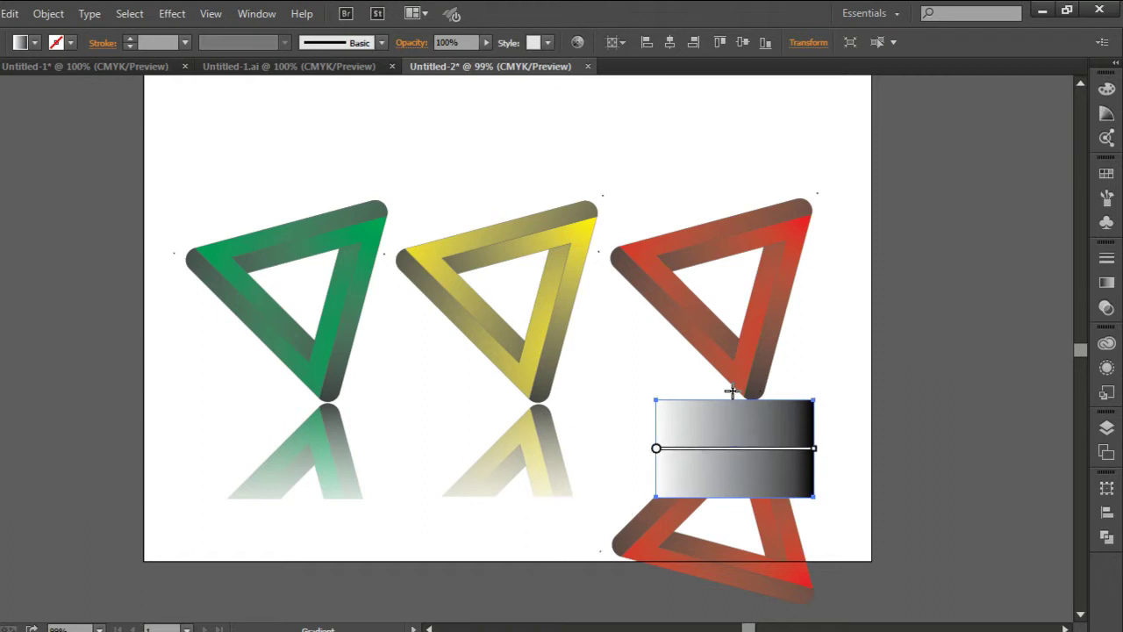
pyautogui.moveTo(729, 394); pyautogui.dragTo(737, 520)
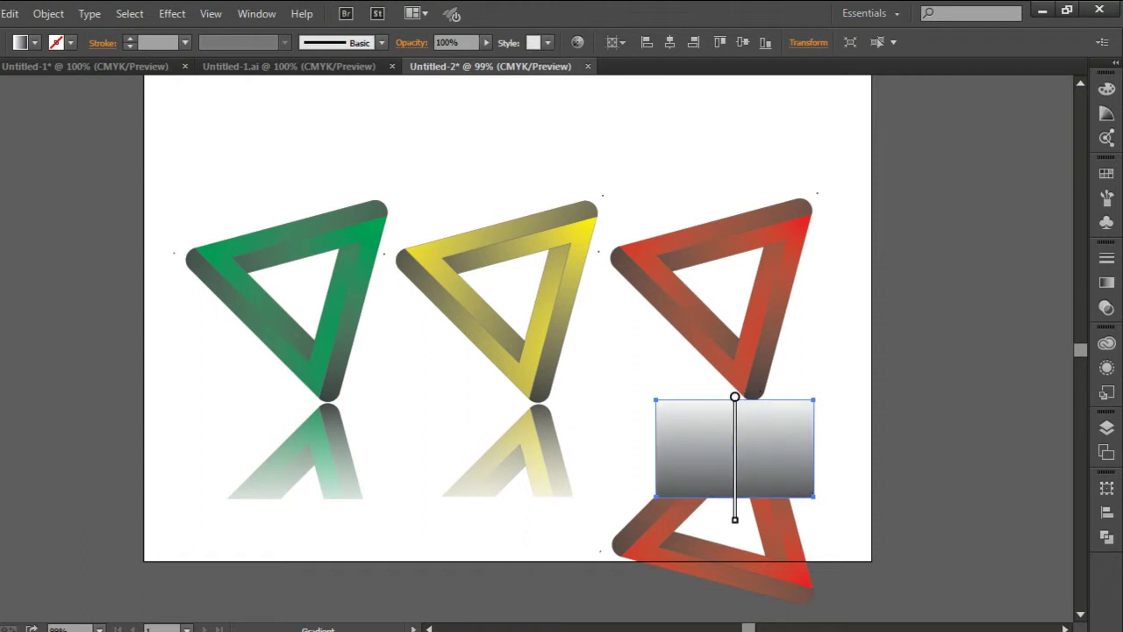
# Select the rectangle with the red reflection and apply Make Opacity Mask.
pyautogui.press('v')
pyautogui.moveTo(821, 572); pyautogui.dragTo(746, 430)
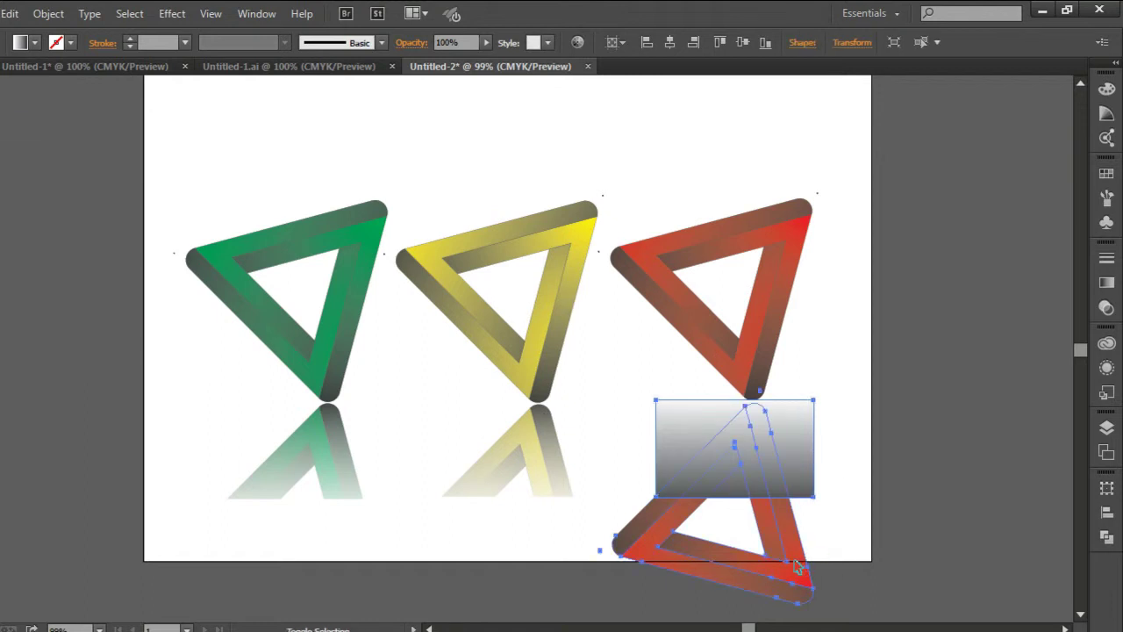
pyautogui.click(412, 44)
pyautogui.click(418, 57)
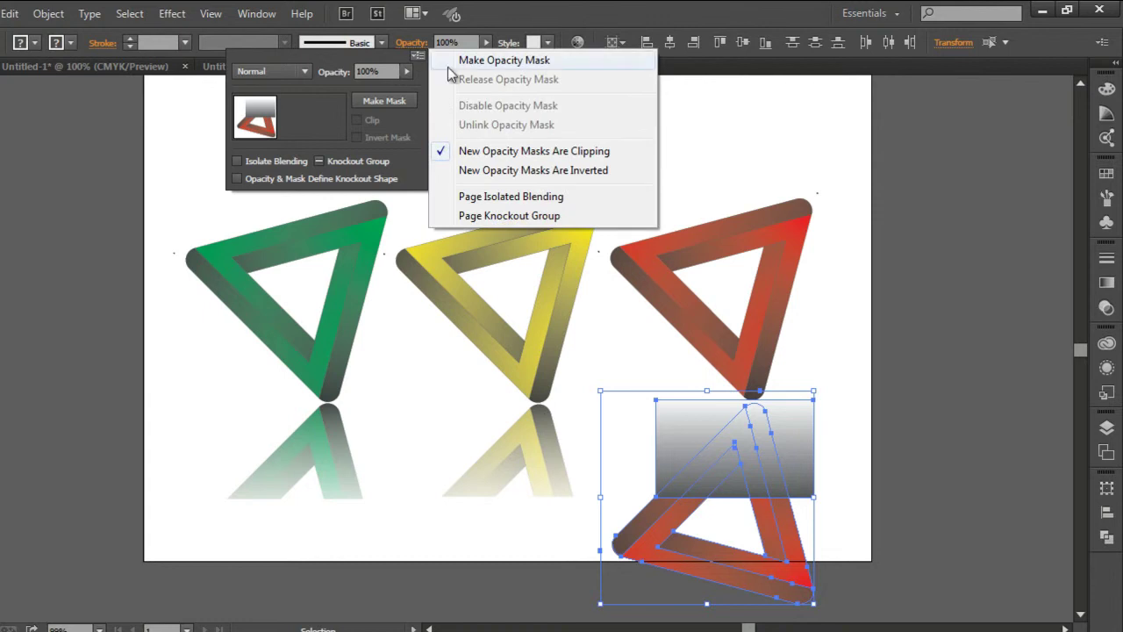
pyautogui.click(465, 58)
pyautogui.click(939, 452)
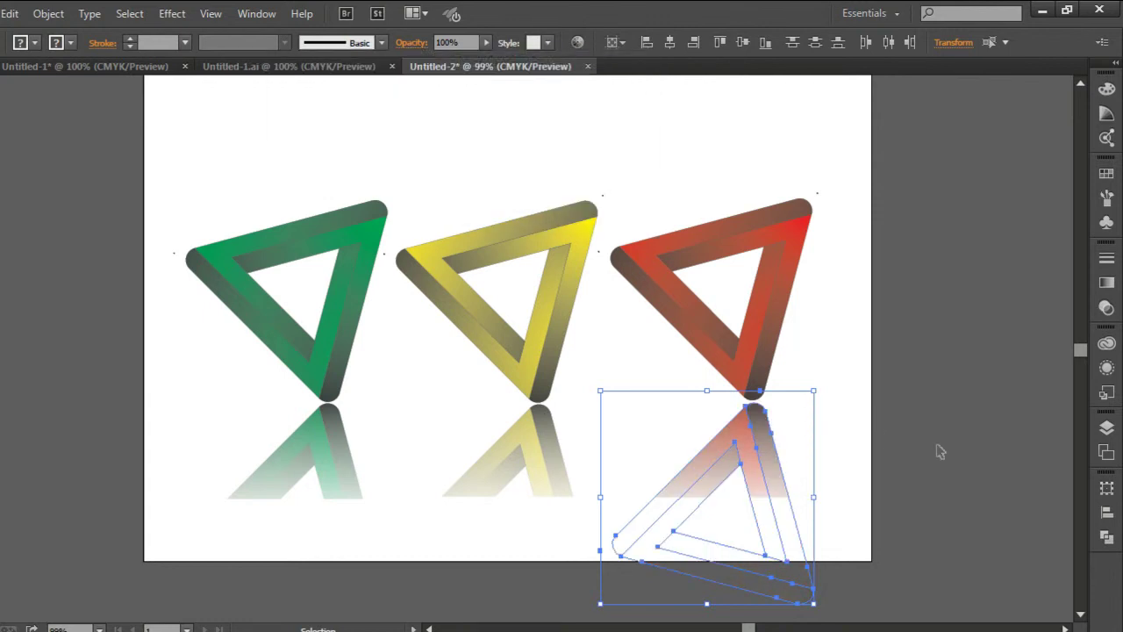
pyautogui.click(940, 447)
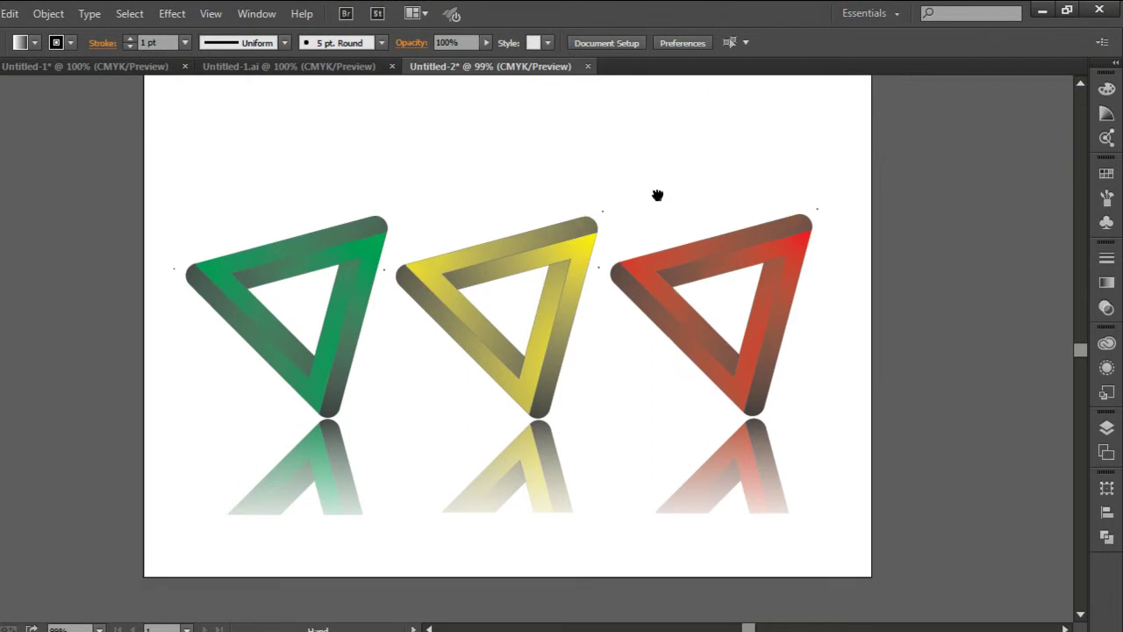
pyautogui.moveTo(657, 179); pyautogui.dragTo(662, 222)
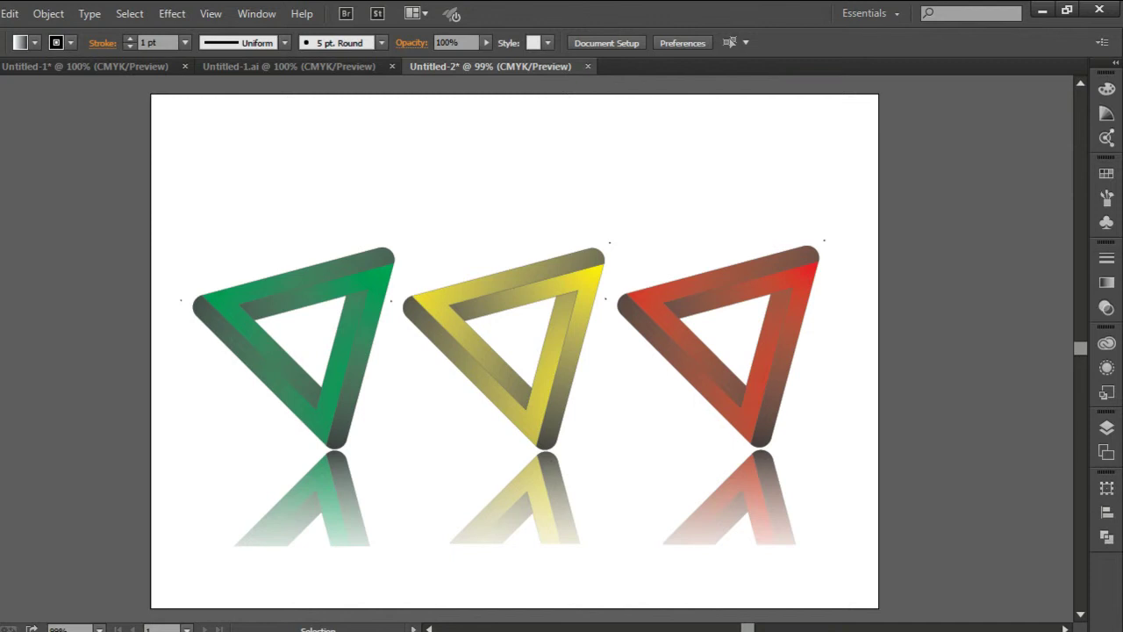
# Start a text line above the three triangles and set its font to Franklin Gothic Heavy.
pyautogui.press('t')
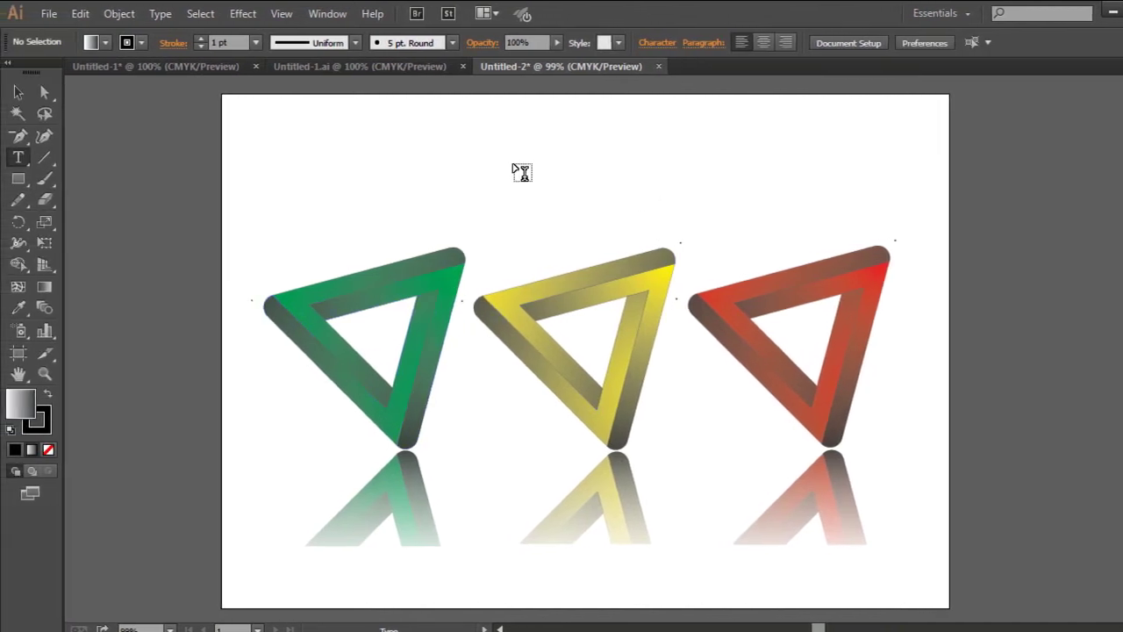
pyautogui.click(467, 147)
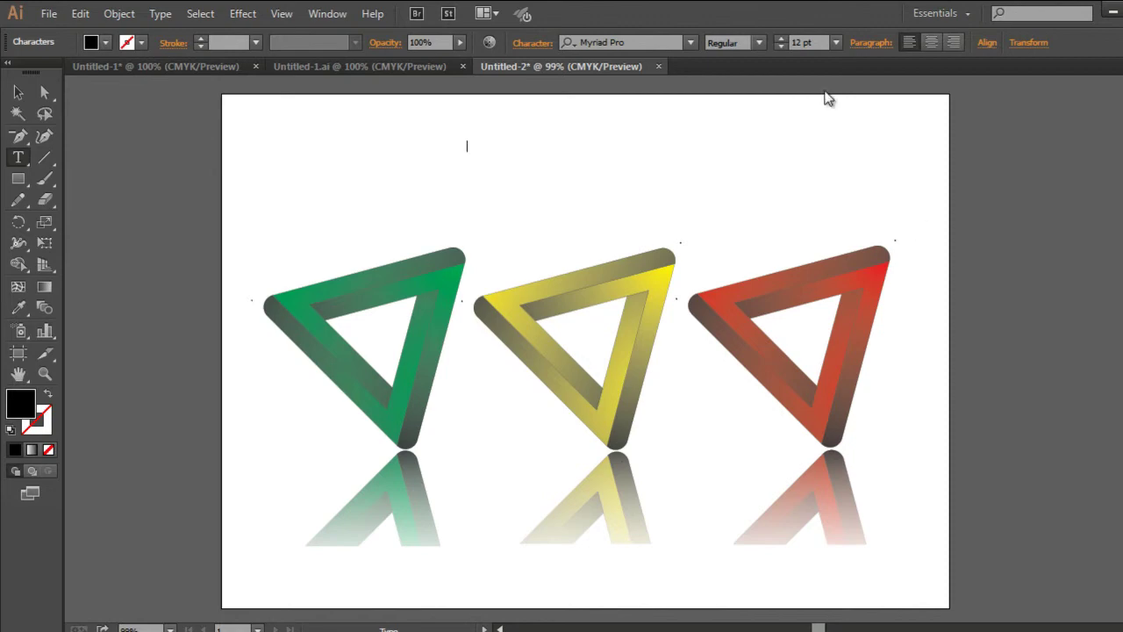
pyautogui.click(760, 42)
pyautogui.click(760, 42)
pyautogui.click(690, 42)
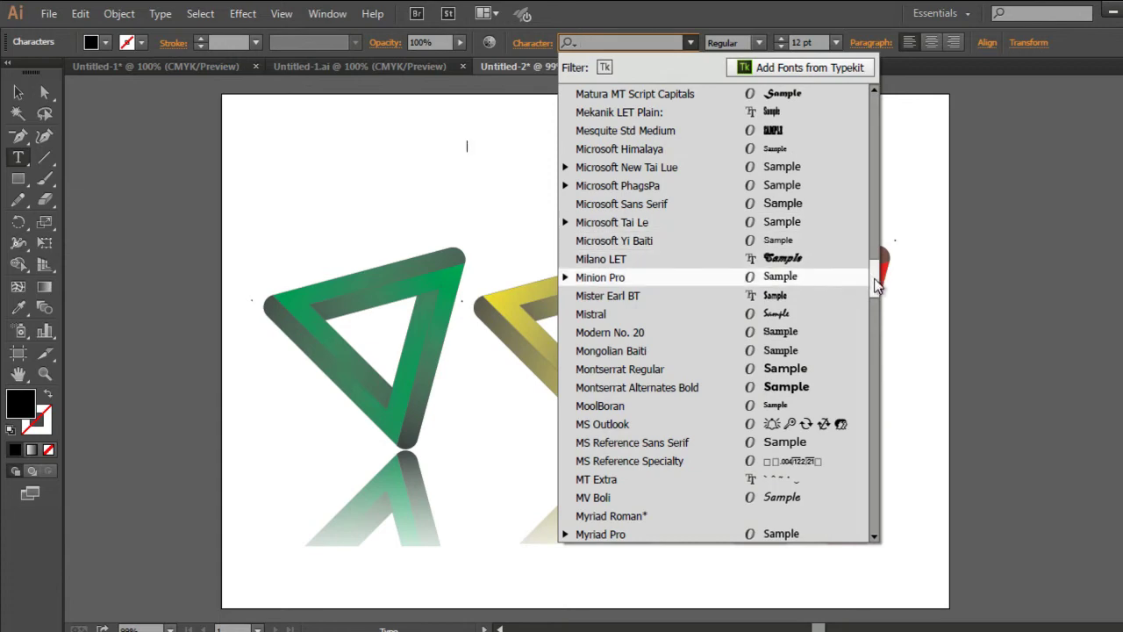
pyautogui.moveTo(876, 283); pyautogui.dragTo(877, 202)
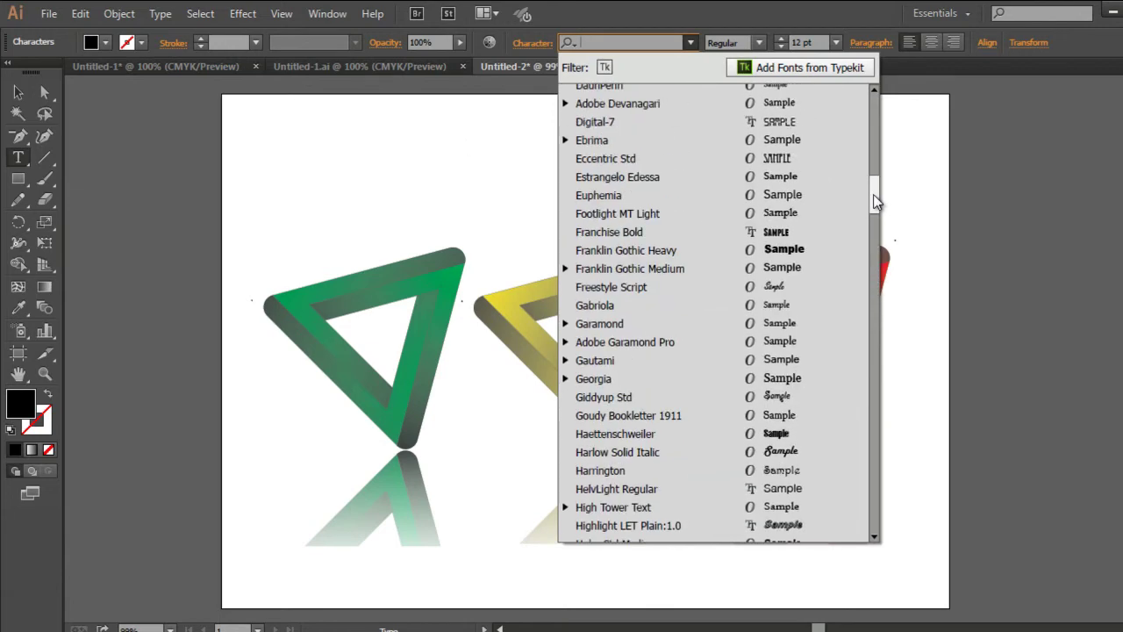
pyautogui.click(813, 250)
pyautogui.write('LOGO')
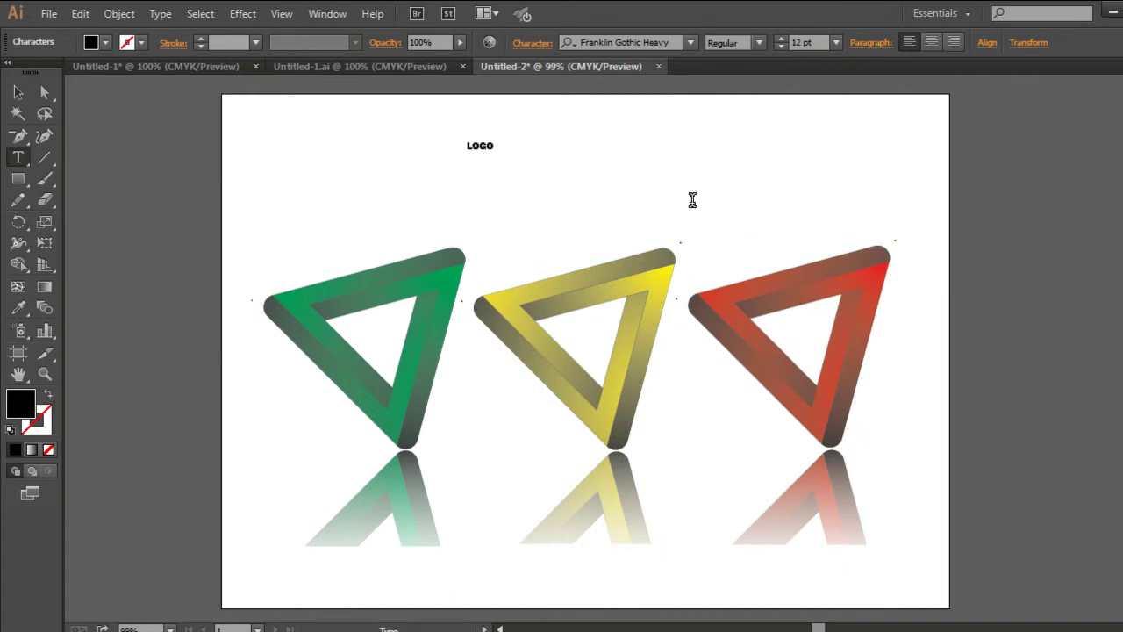
# Set the LOGO text to 48 pt and move it down and left above the triangles.
pyautogui.click(18, 91)
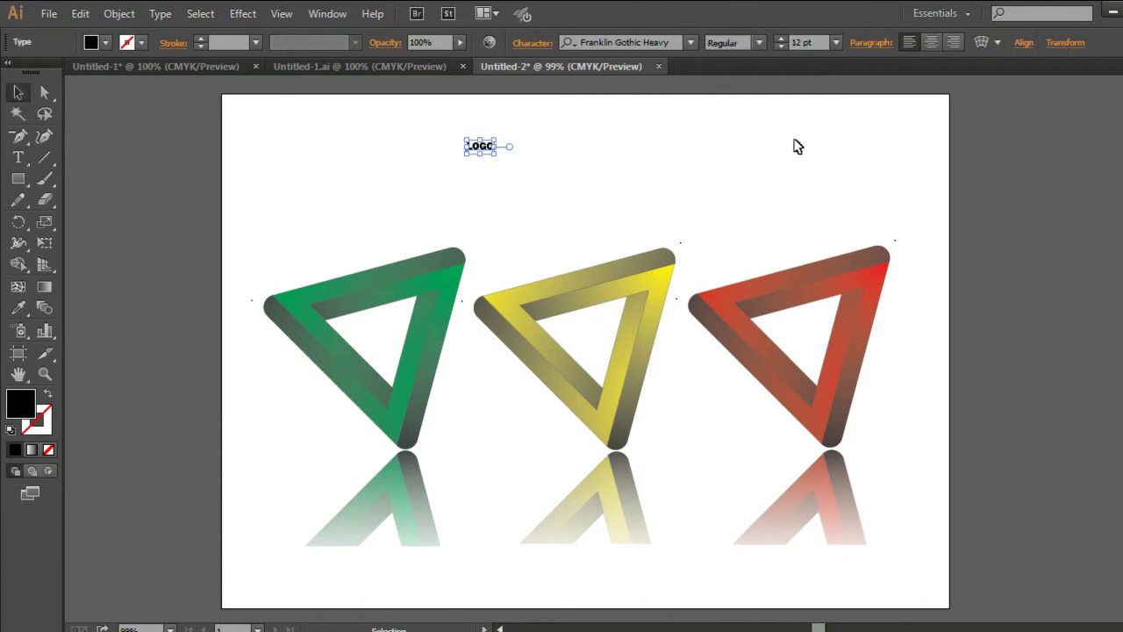
pyautogui.click(836, 42)
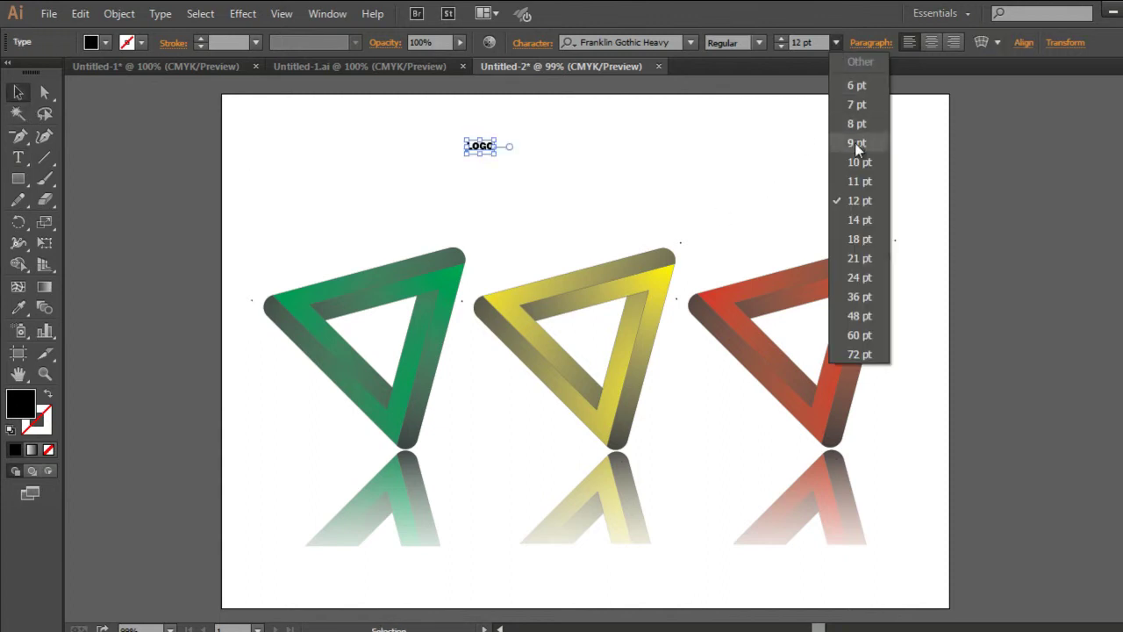
pyautogui.click(860, 317)
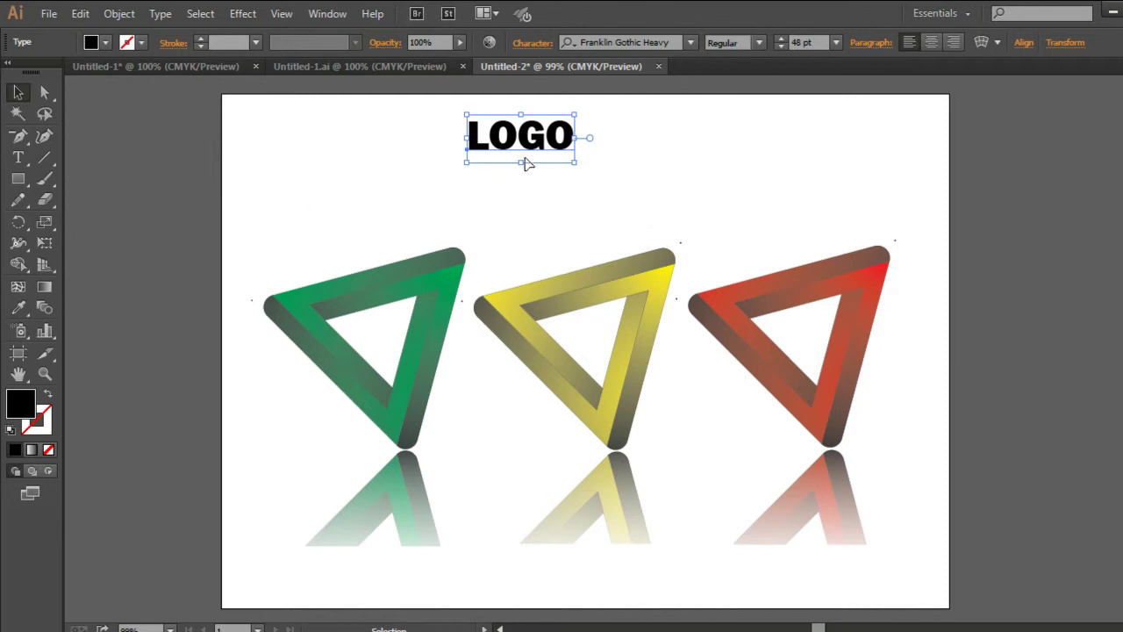
pyautogui.moveTo(537, 142); pyautogui.dragTo(405, 178)
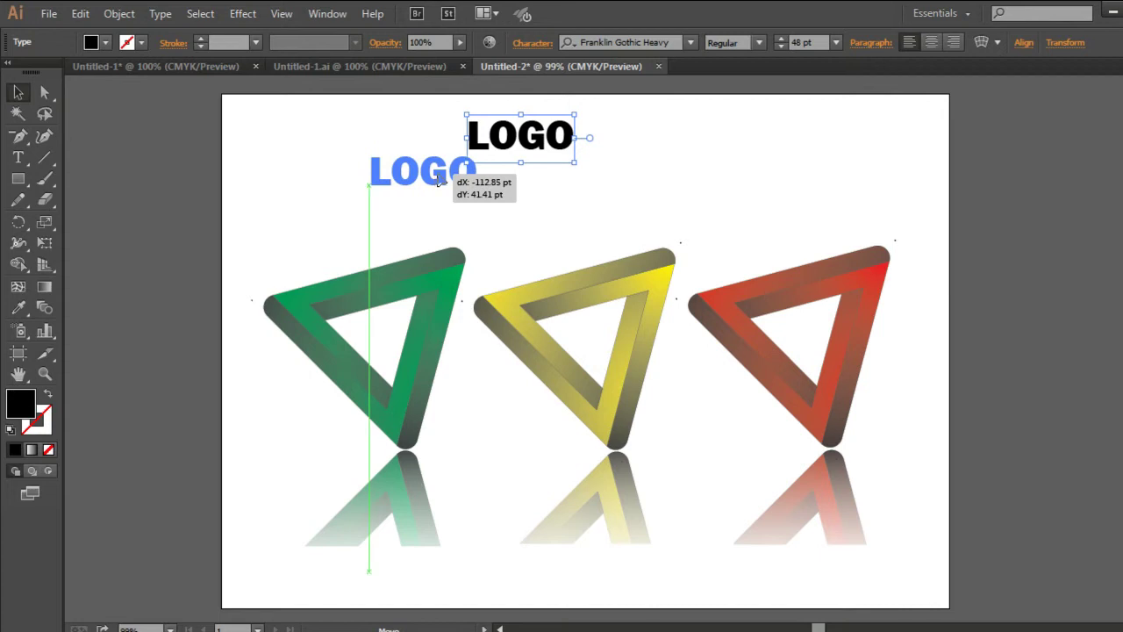
# Place LOGO above the green triangle and add a copy to its right retyped as NAME.
pyautogui.moveTo(405, 179); pyautogui.dragTo(447, 180)
pyautogui.click(552, 188)
pyautogui.click(472, 180)
pyautogui.moveTo(474, 180); pyautogui.dragTo(591, 182)
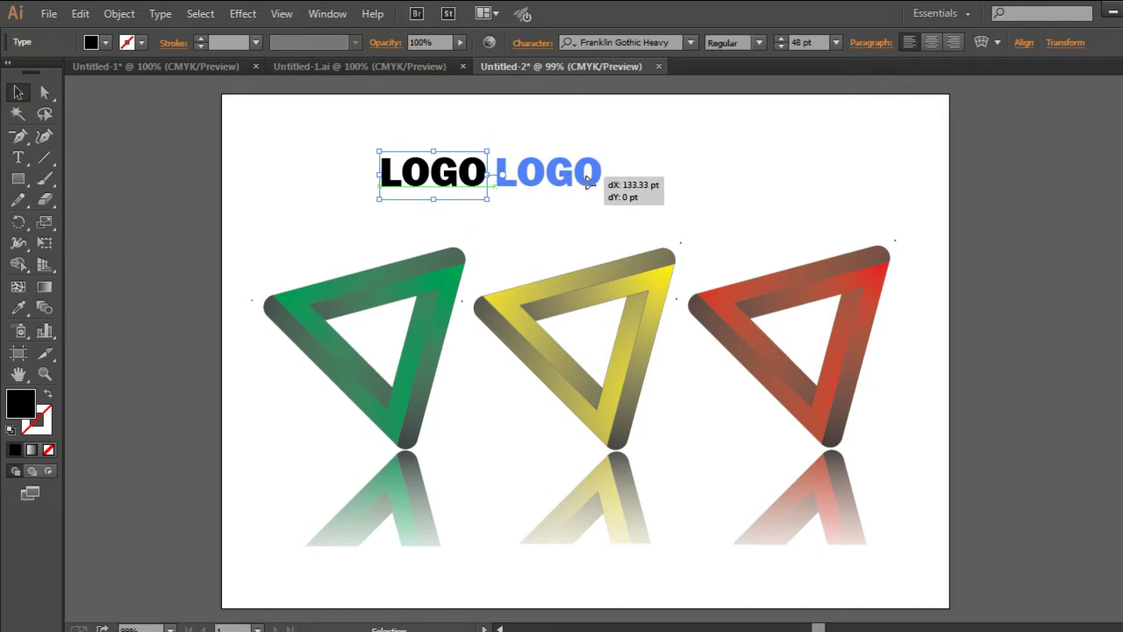
pyautogui.moveTo(588, 181); pyautogui.dragTo(589, 181)
pyautogui.press('t')
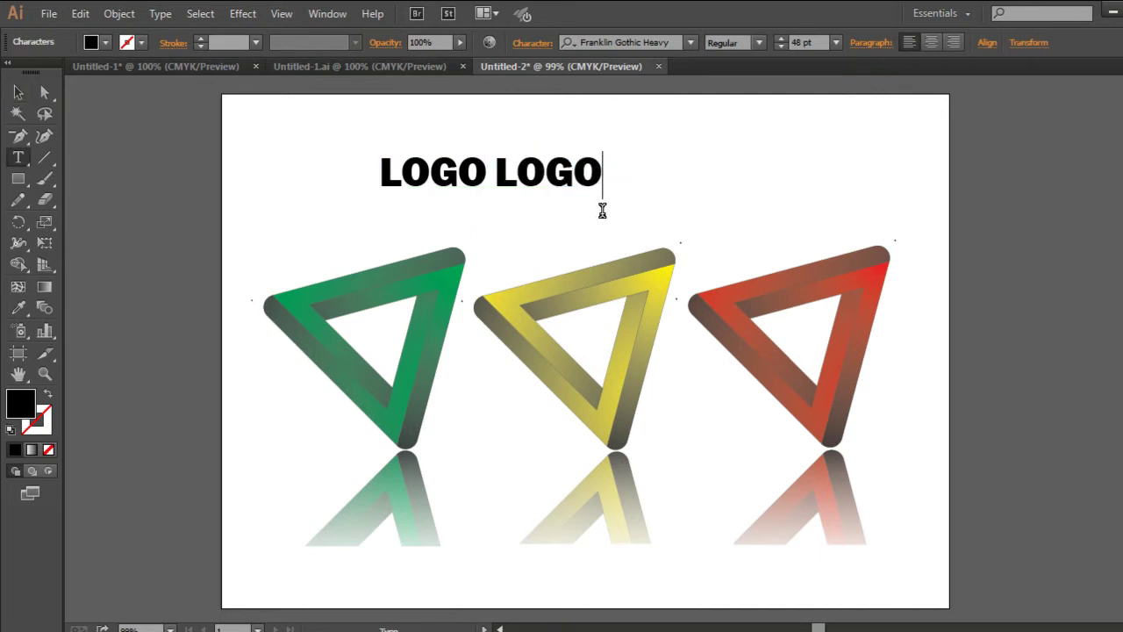
pyautogui.press('BackSpace')
pyautogui.press('BackSpace')
pyautogui.press('BackSpace')
pyautogui.press('BackSpace')
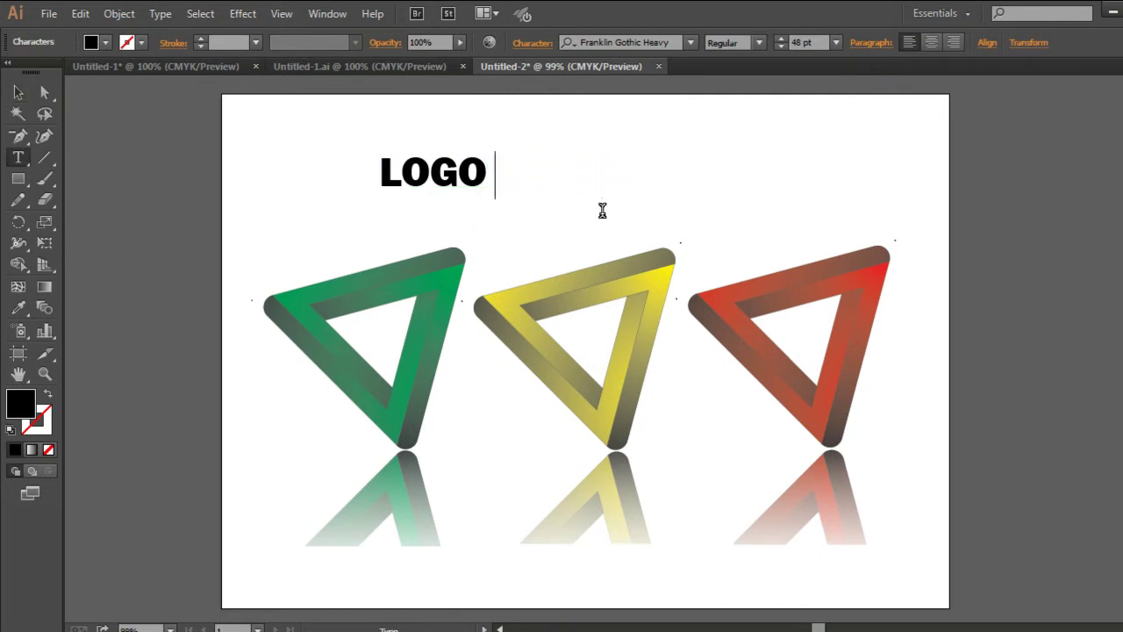
pyautogui.write('NAME')
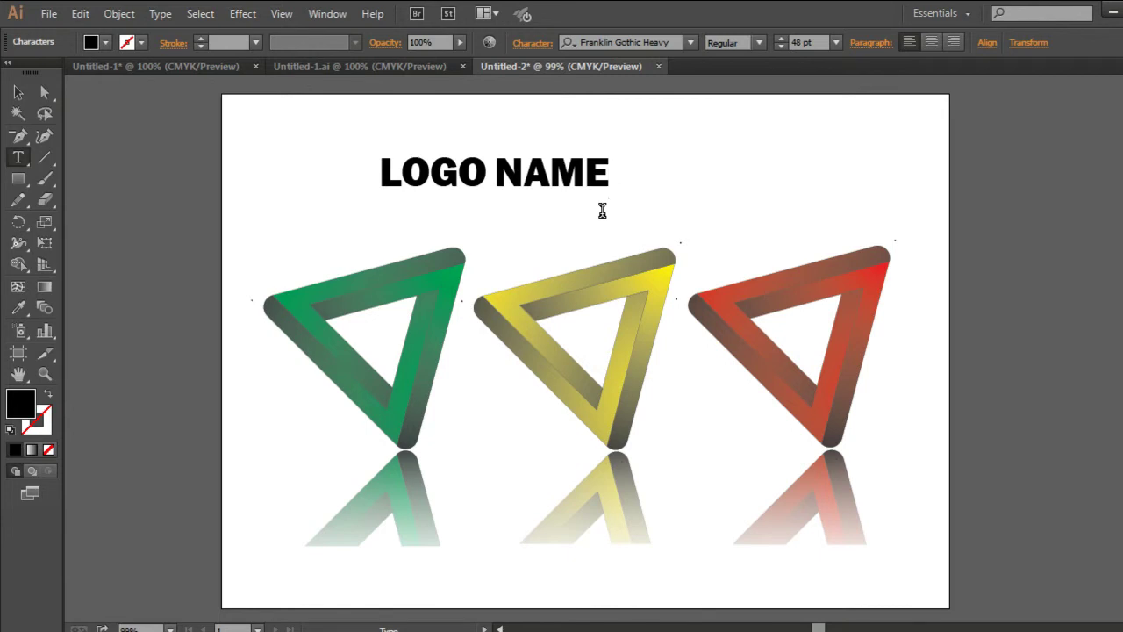
# Duplicate NAME to its right and retype the copy as HERE.
pyautogui.click(18, 92)
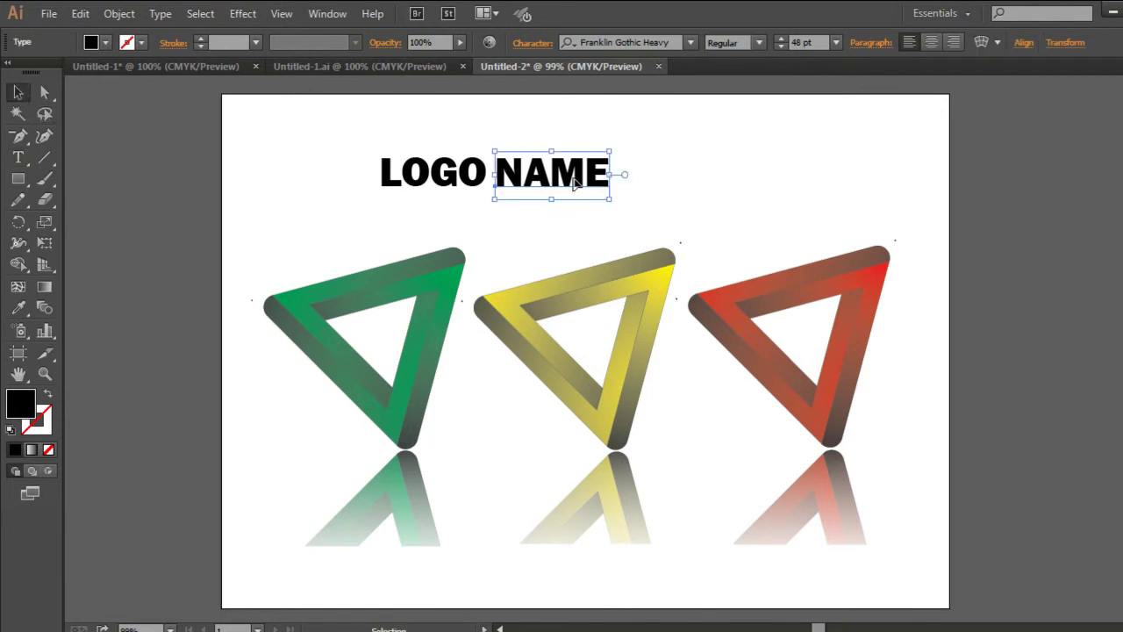
pyautogui.moveTo(579, 179); pyautogui.dragTo(712, 179)
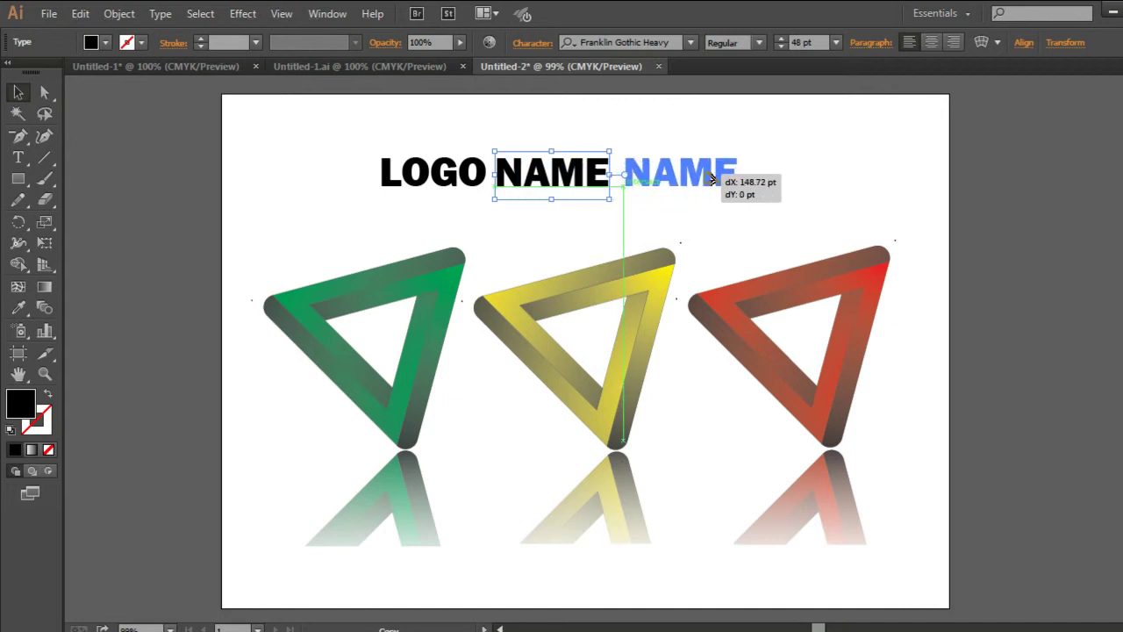
pyautogui.moveTo(711, 180); pyautogui.dragTo(712, 180)
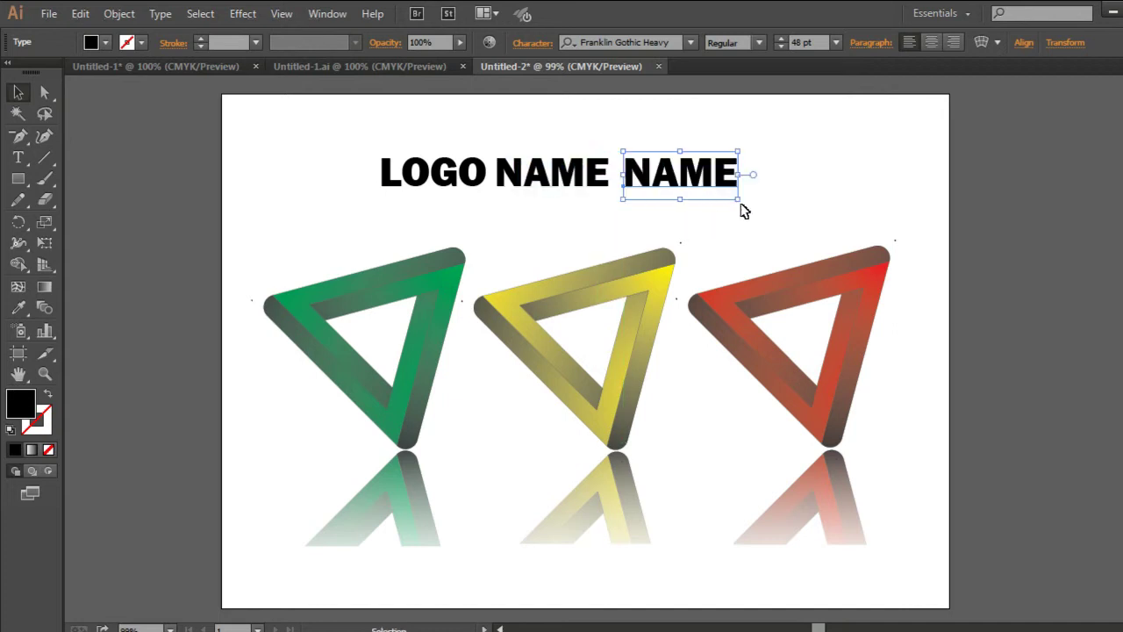
pyautogui.press('t')
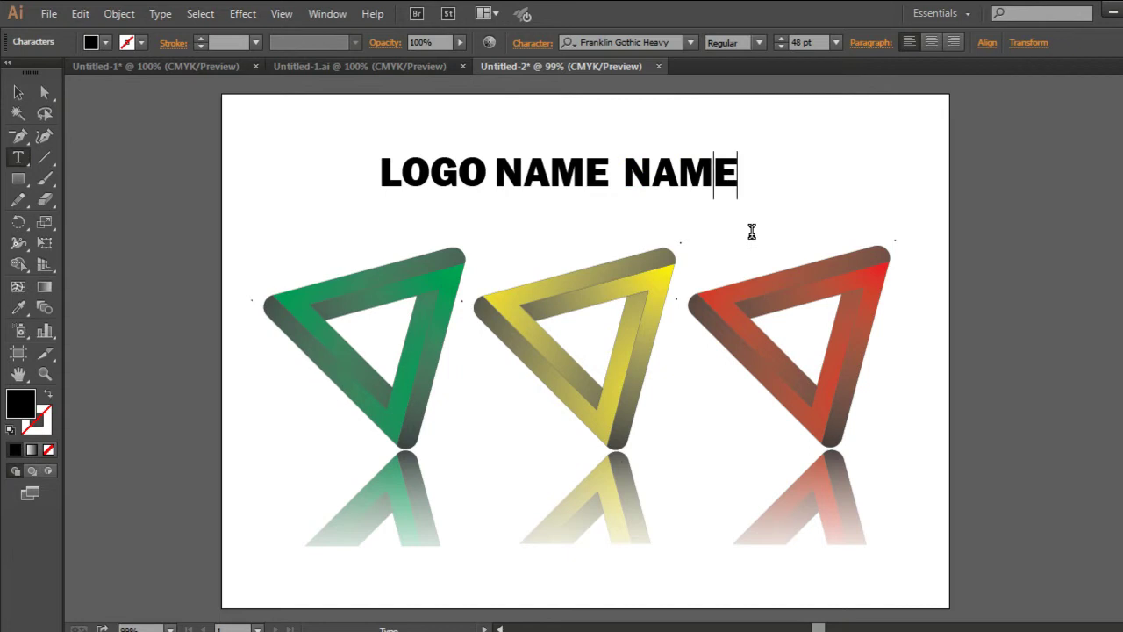
pyautogui.press('BackSpace')
pyautogui.press('BackSpace')
pyautogui.press('BackSpace')
pyautogui.write('HEREE')
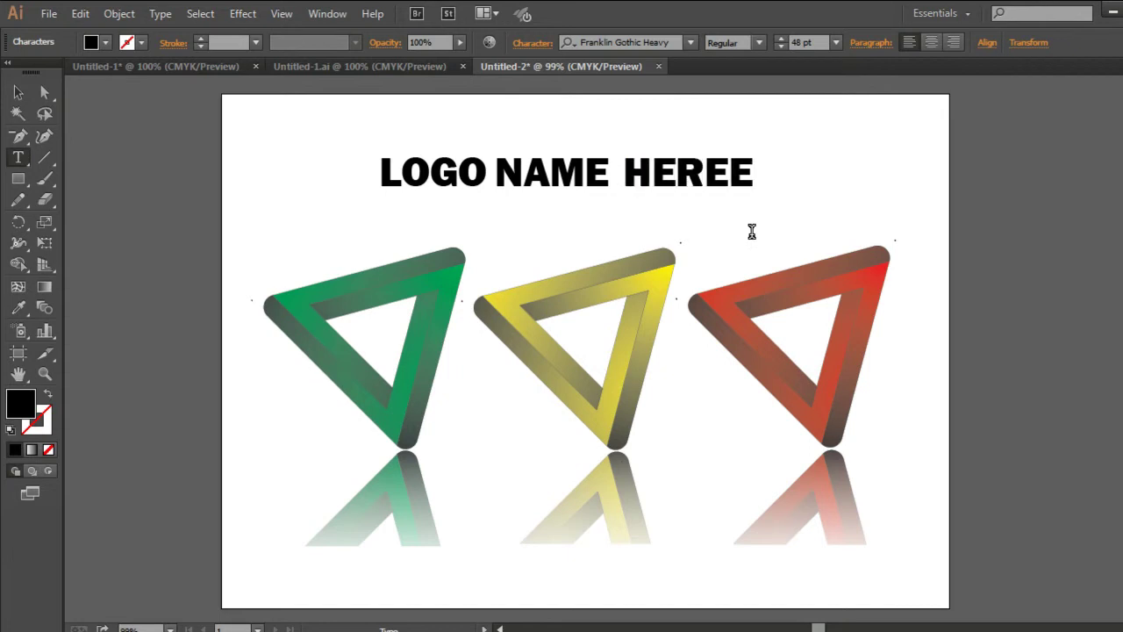
pyautogui.press('BackSpace')
pyautogui.click(18, 92)
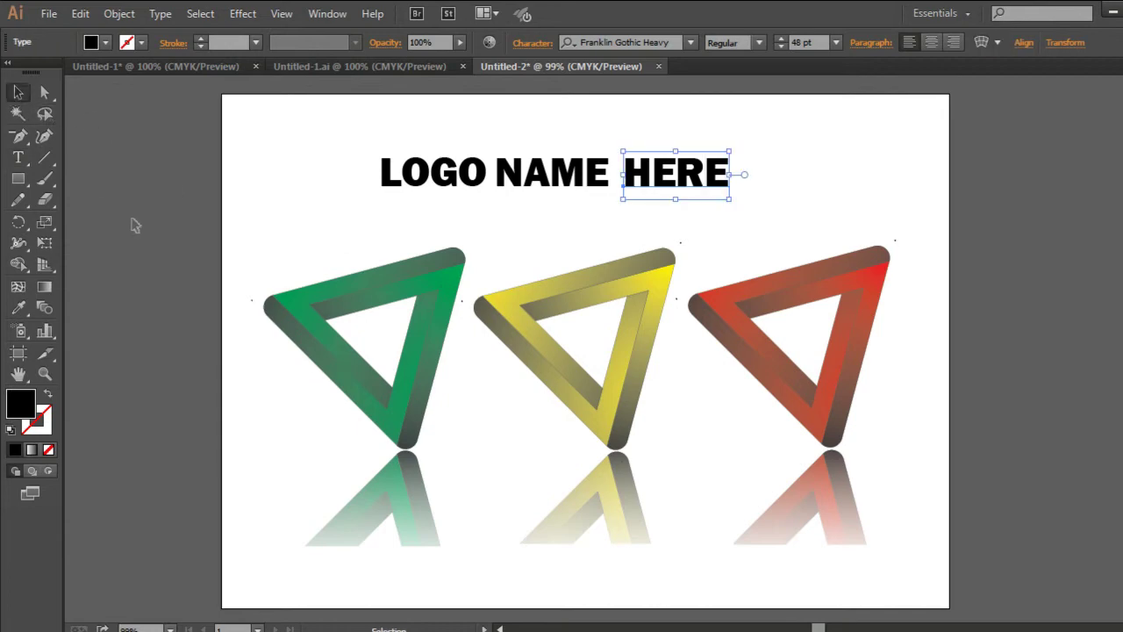
# Fill the LOGO word green and the NAME word yellow.
pyautogui.click(166, 235)
pyautogui.click(448, 182)
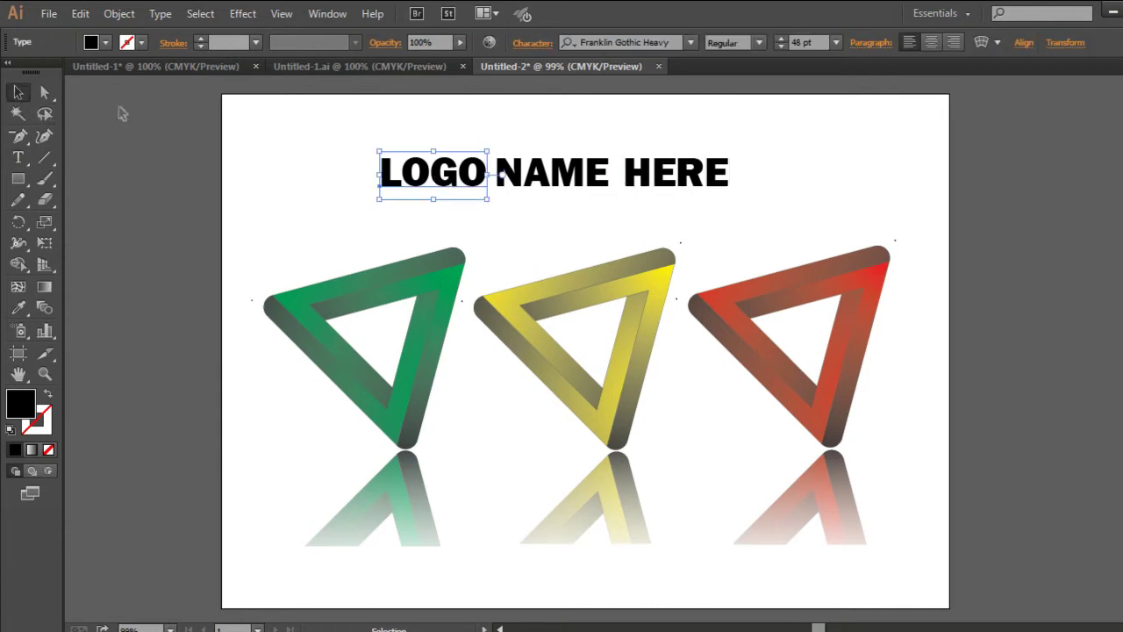
pyautogui.click(105, 42)
pyautogui.click(85, 74)
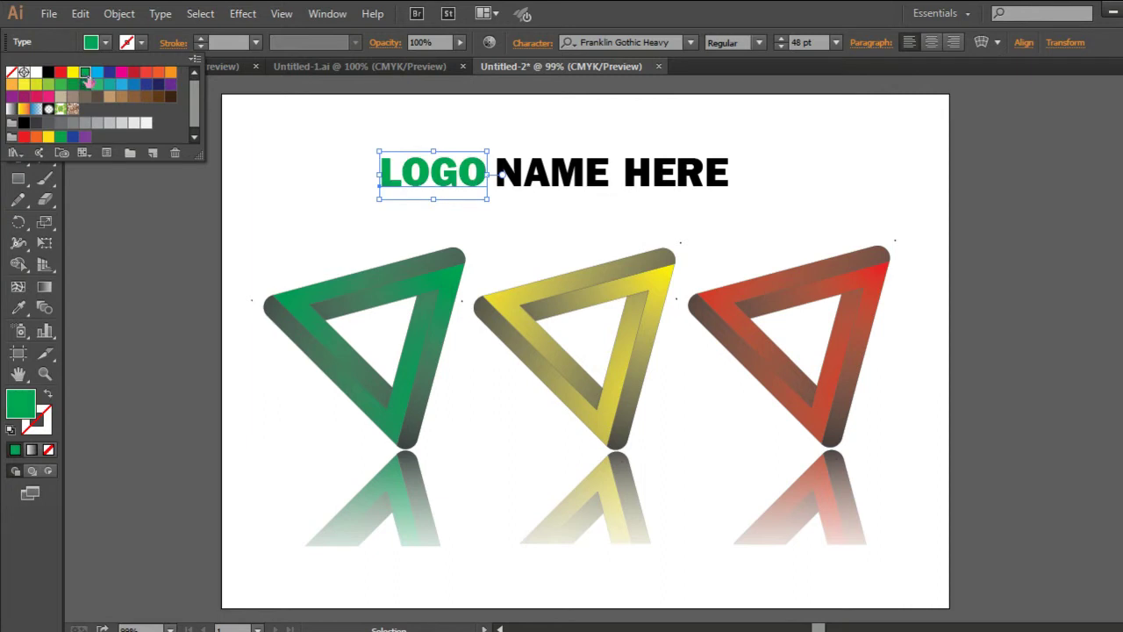
pyautogui.click(152, 232)
pyautogui.click(548, 180)
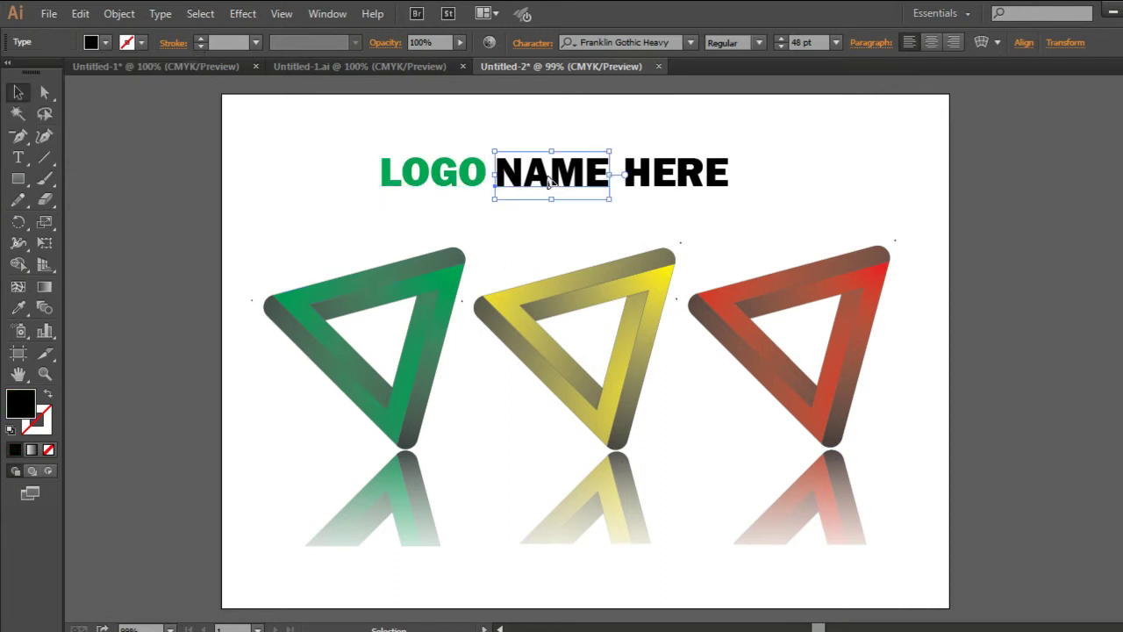
pyautogui.click(106, 42)
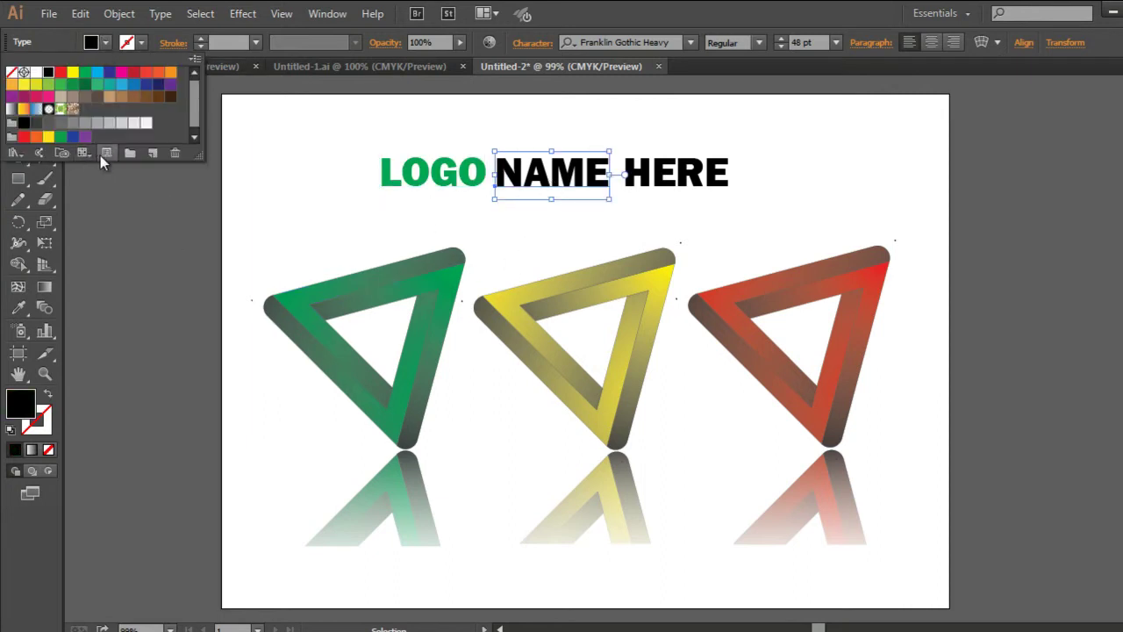
pyautogui.click(71, 75)
pyautogui.click(126, 205)
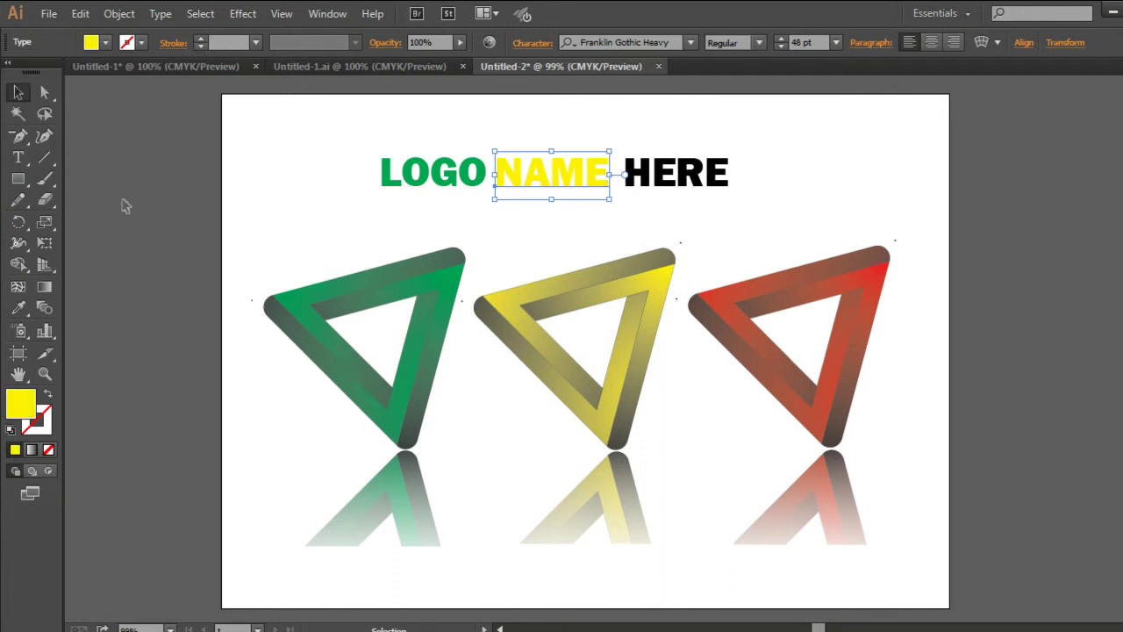
# Fill the HERE word red, then reselect LOGO and open the Effect menu.
pyautogui.click(649, 185)
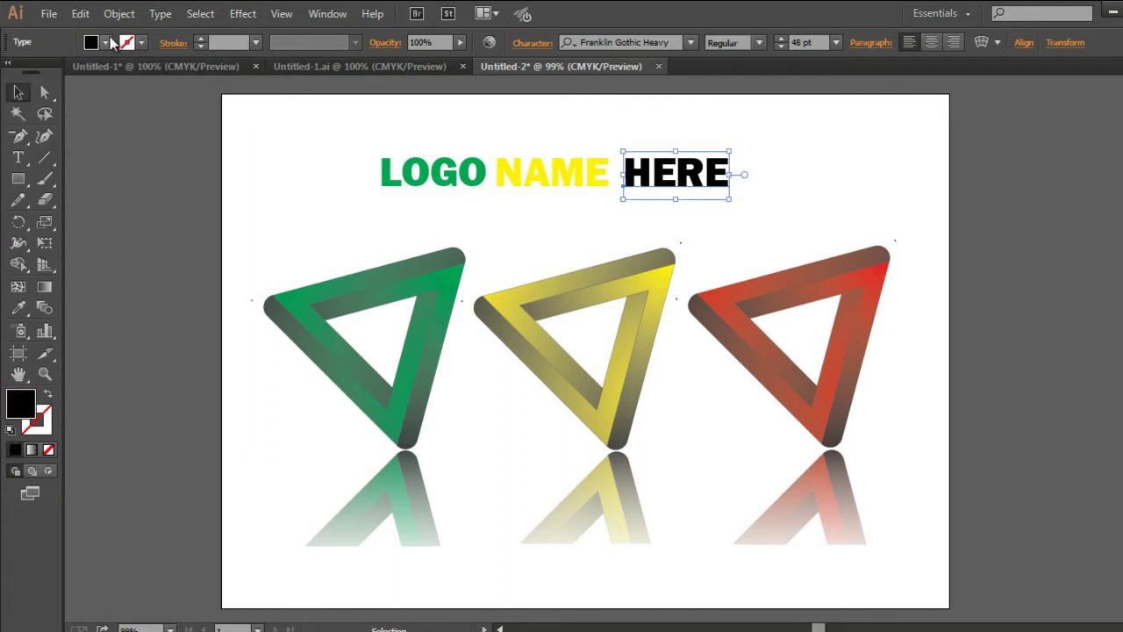
pyautogui.click(106, 43)
pyautogui.click(60, 72)
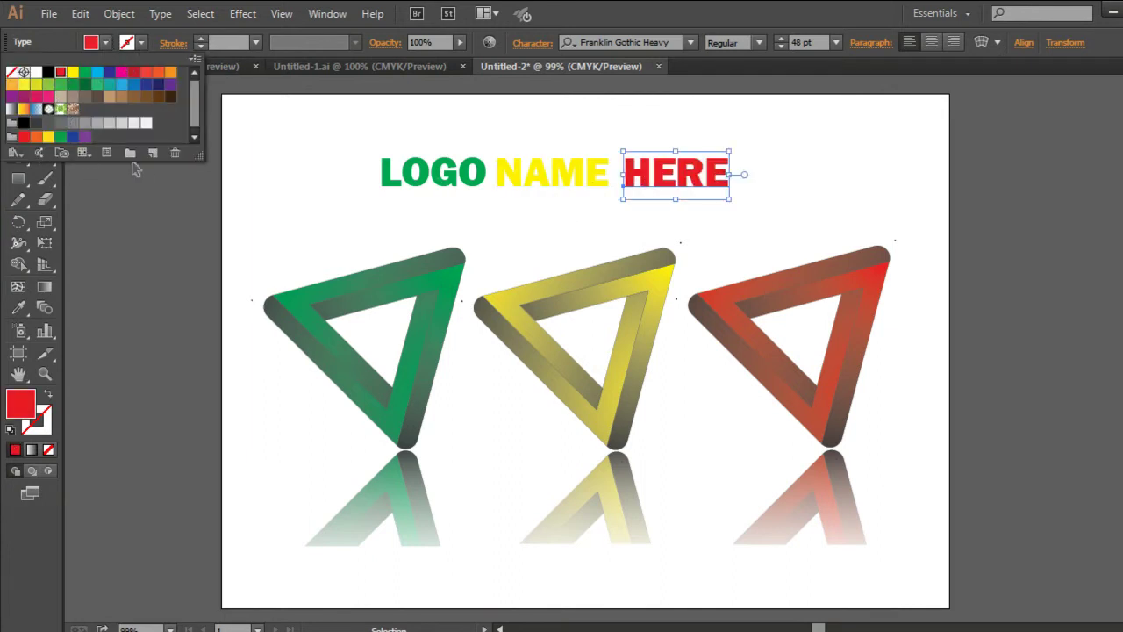
pyautogui.click(130, 257)
pyautogui.click(430, 186)
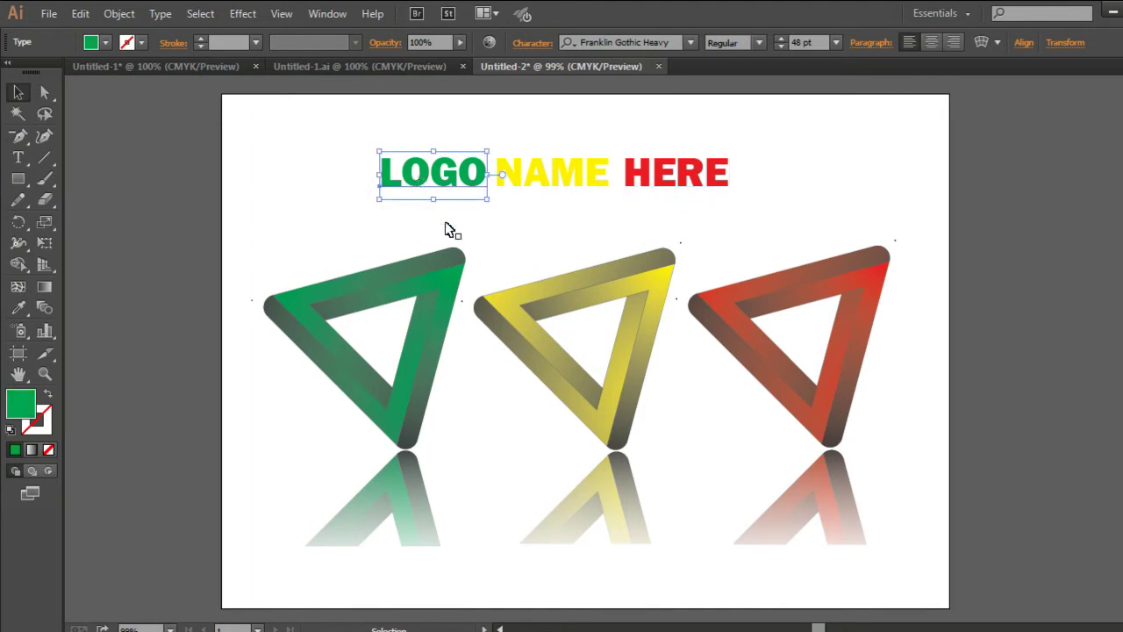
pyautogui.click(247, 14)
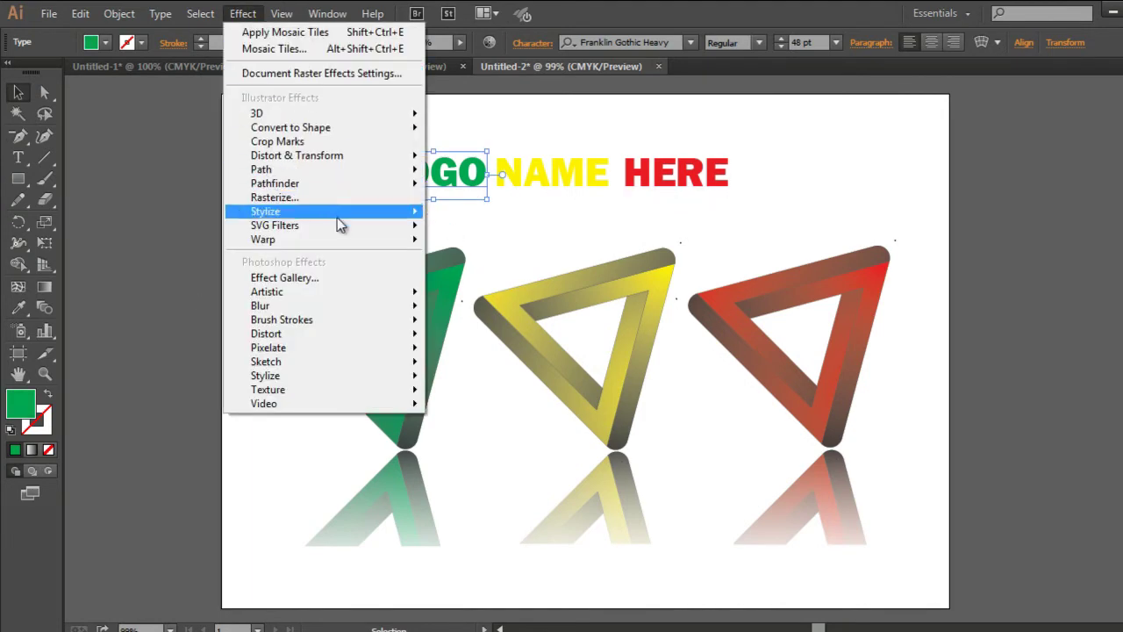
pyautogui.moveTo(265, 212)
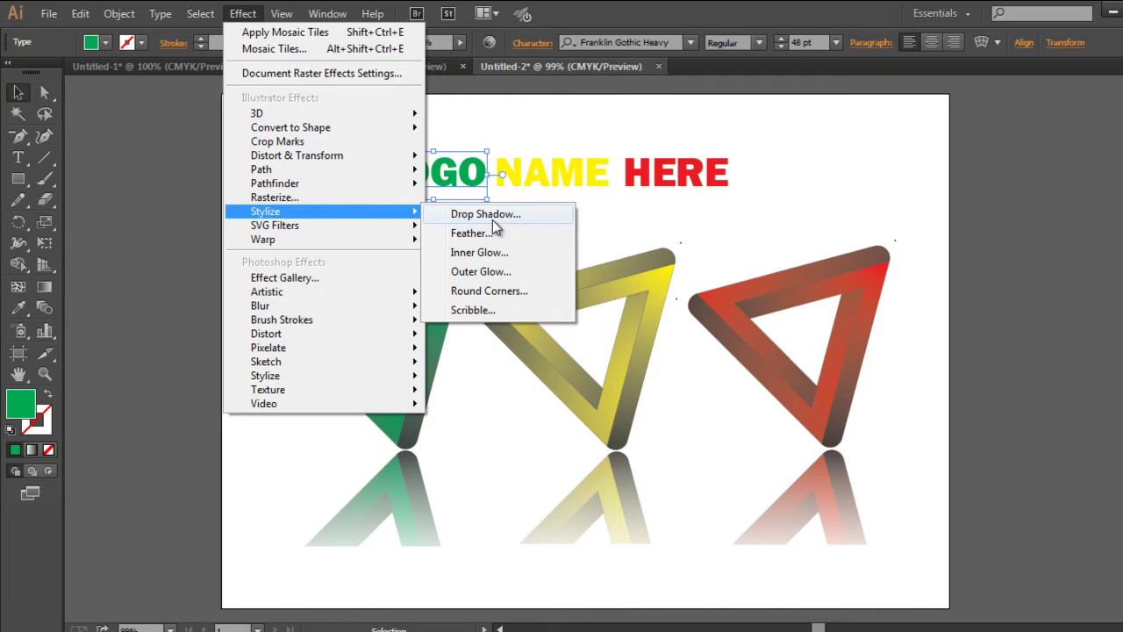
# Give LOGO a Normal-mode drop shadow at 75% opacity, 2 pt offsets and 5 pt blur.
pyautogui.click(496, 218)
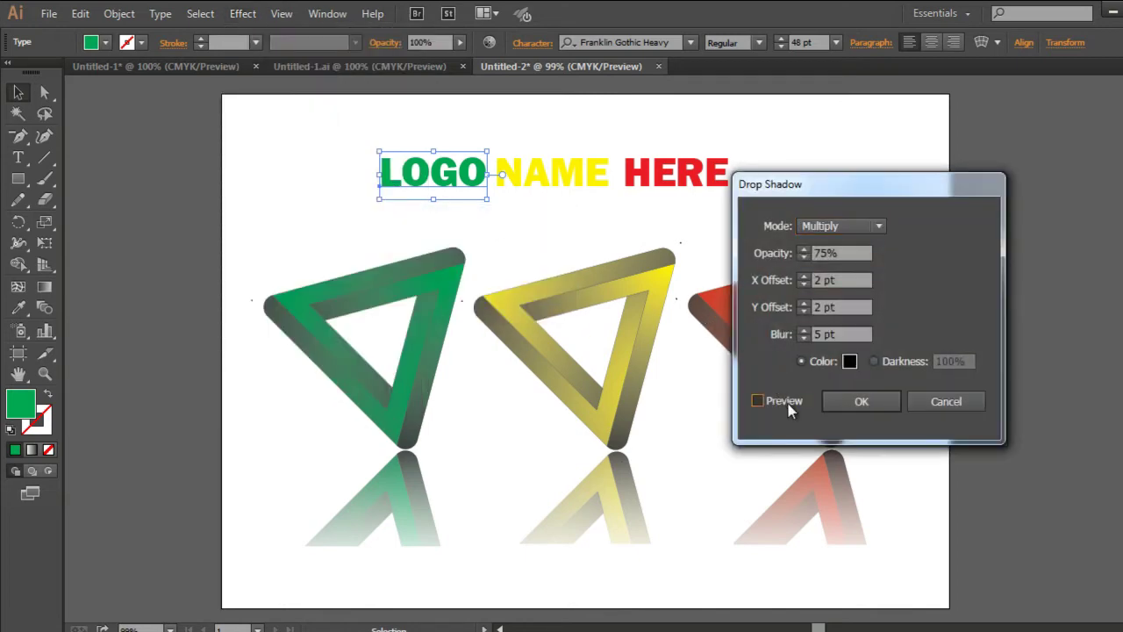
pyautogui.click(785, 401)
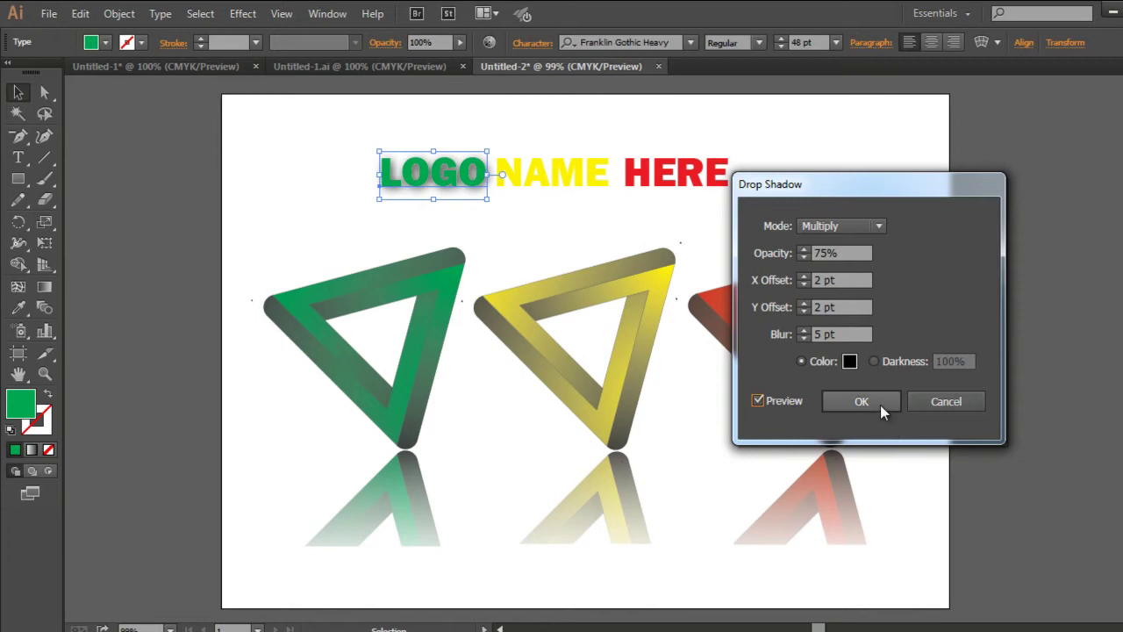
pyautogui.click(885, 227)
pyautogui.click(871, 248)
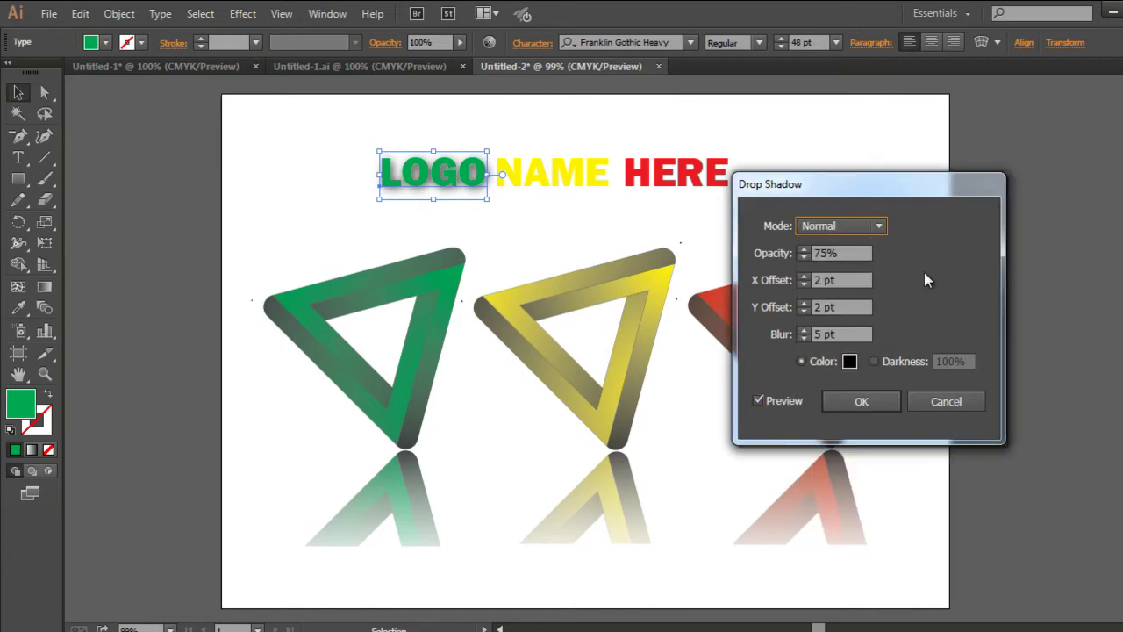
pyautogui.click(874, 399)
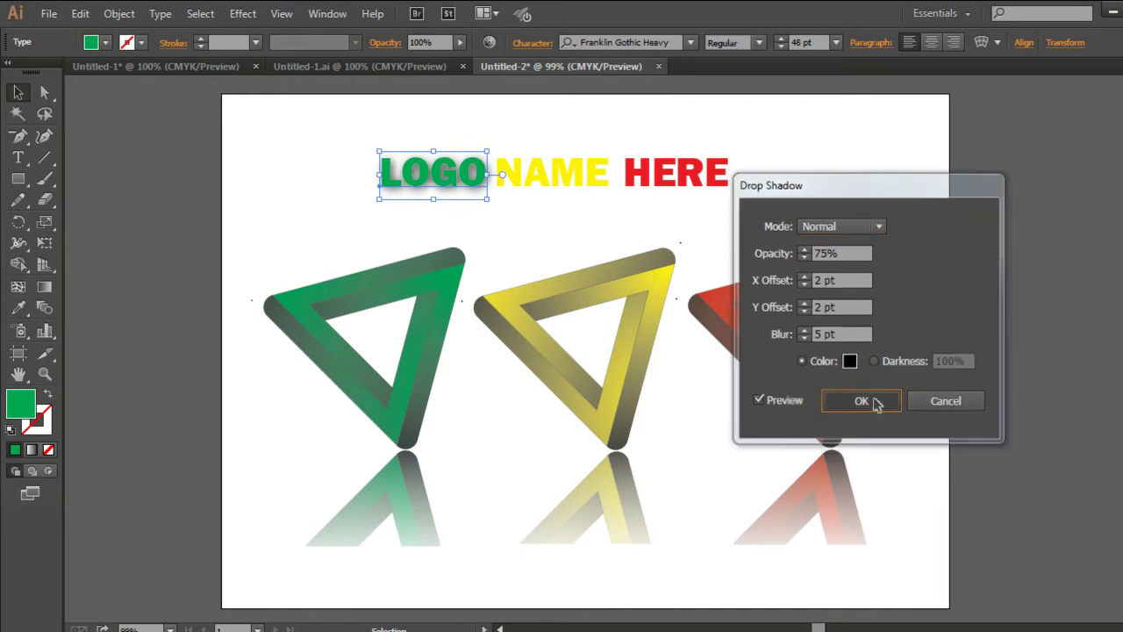
pyautogui.click(1032, 236)
# Apply the same drop shadow to the yellow NAME word.
pyautogui.click(574, 186)
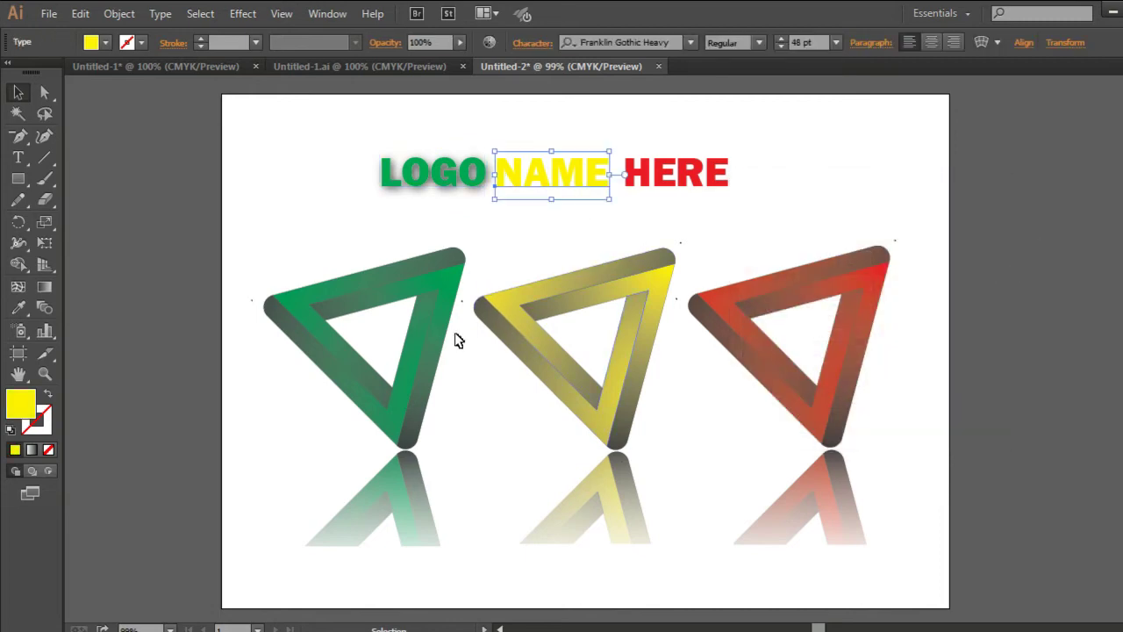
pyautogui.click(243, 13)
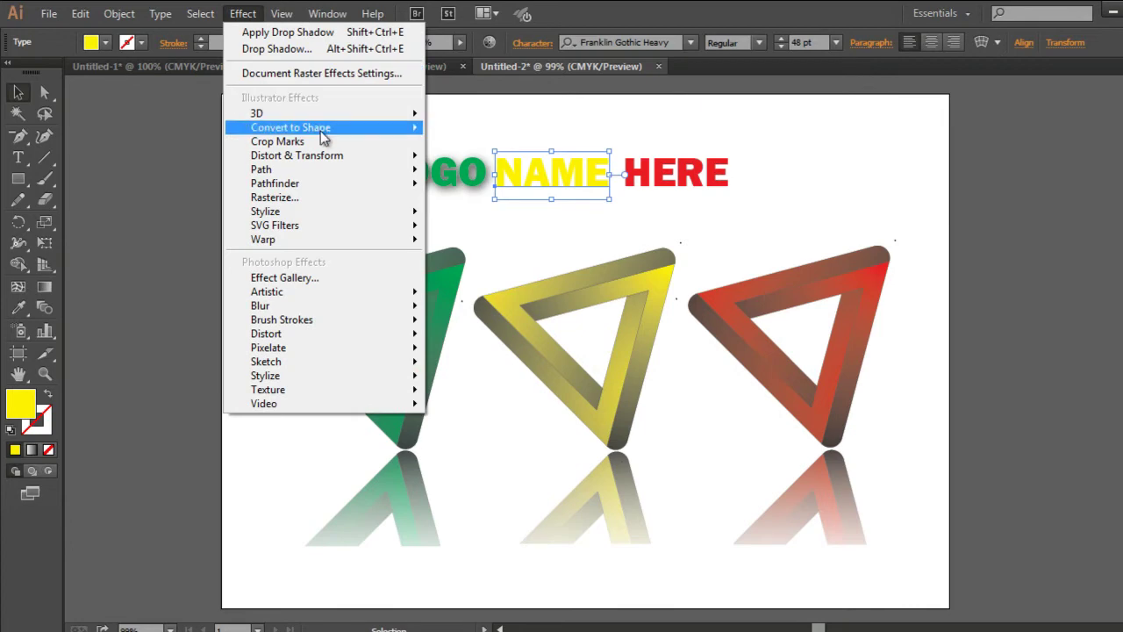
pyautogui.moveTo(265, 211)
pyautogui.click(456, 212)
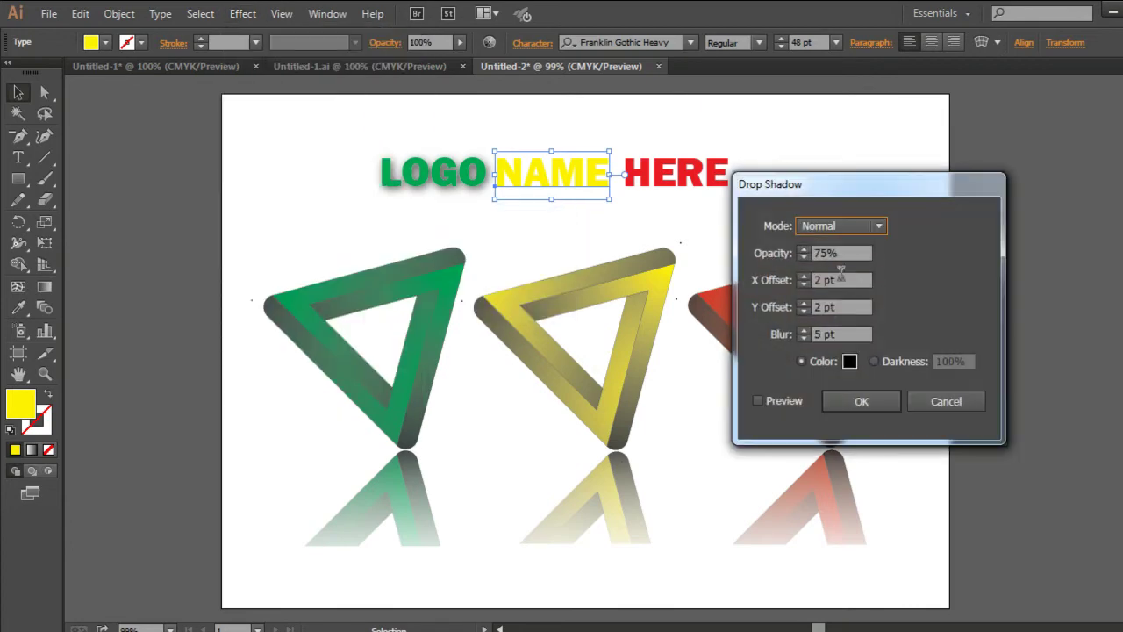
pyautogui.click(788, 400)
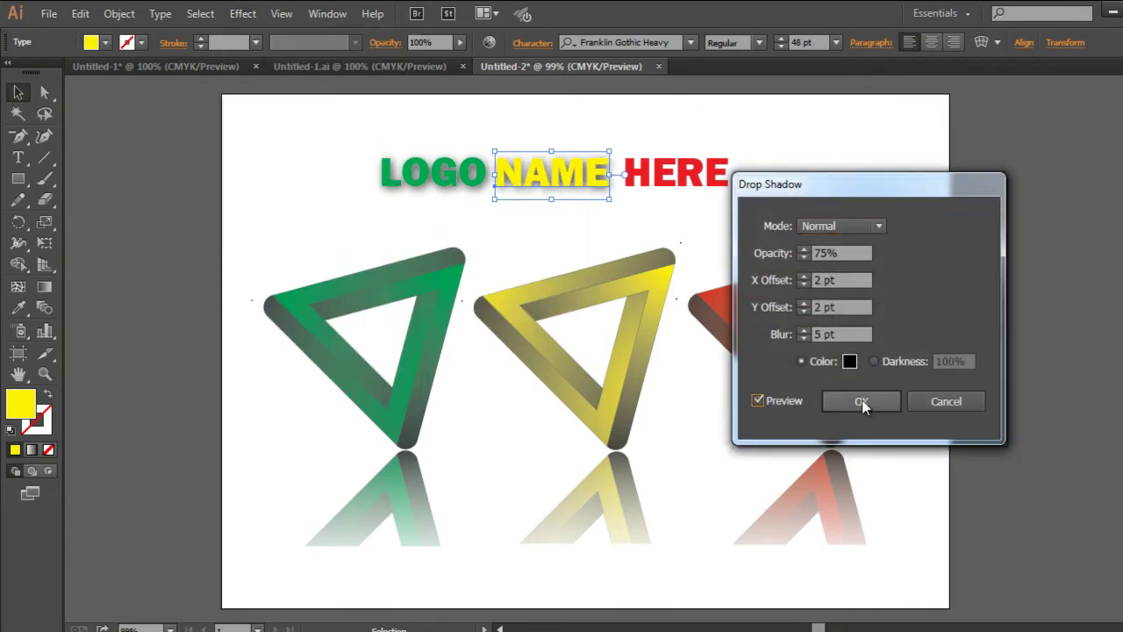
pyautogui.click(860, 401)
pyautogui.click(1013, 243)
# Apply the same drop shadow to the red HERE word and deselect.
pyautogui.click(682, 170)
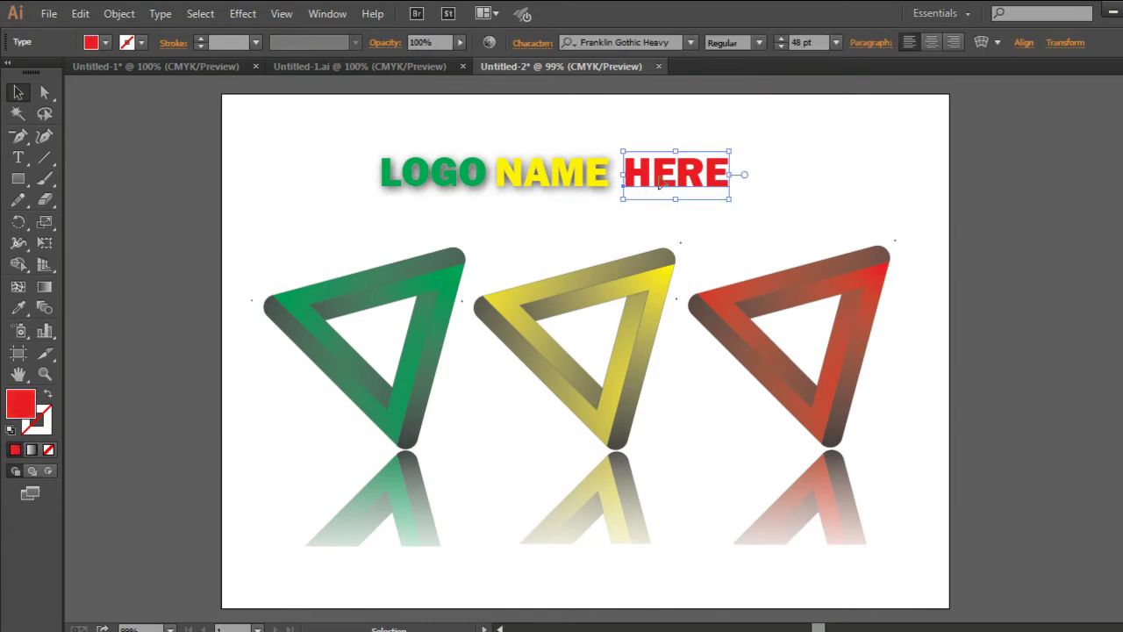
pyautogui.click(240, 14)
pyautogui.moveTo(265, 211)
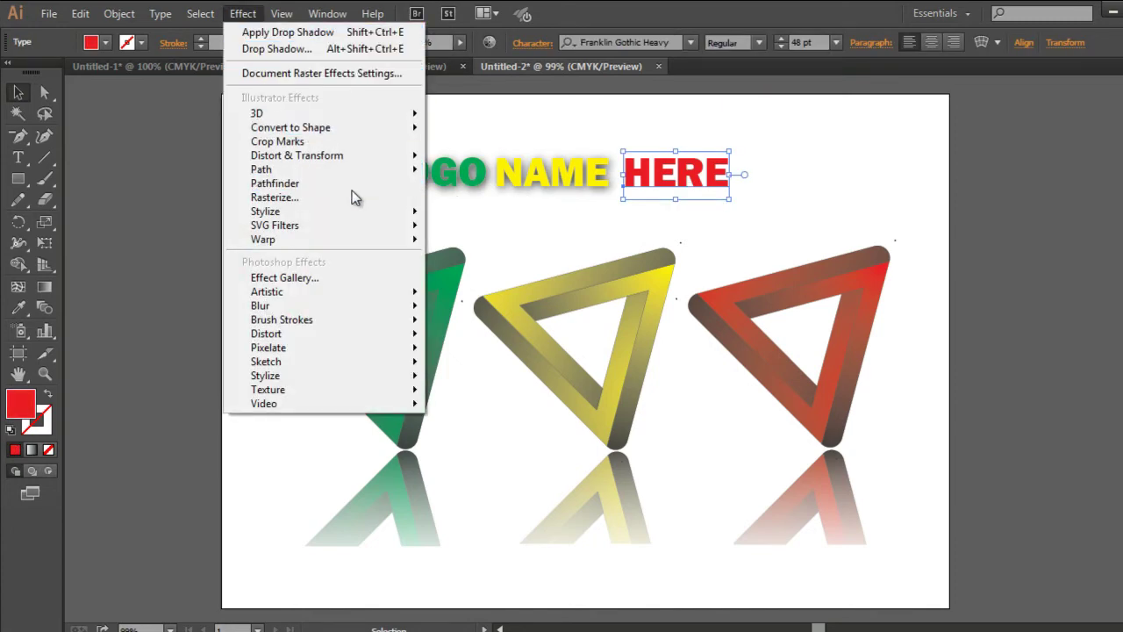
pyautogui.click(452, 218)
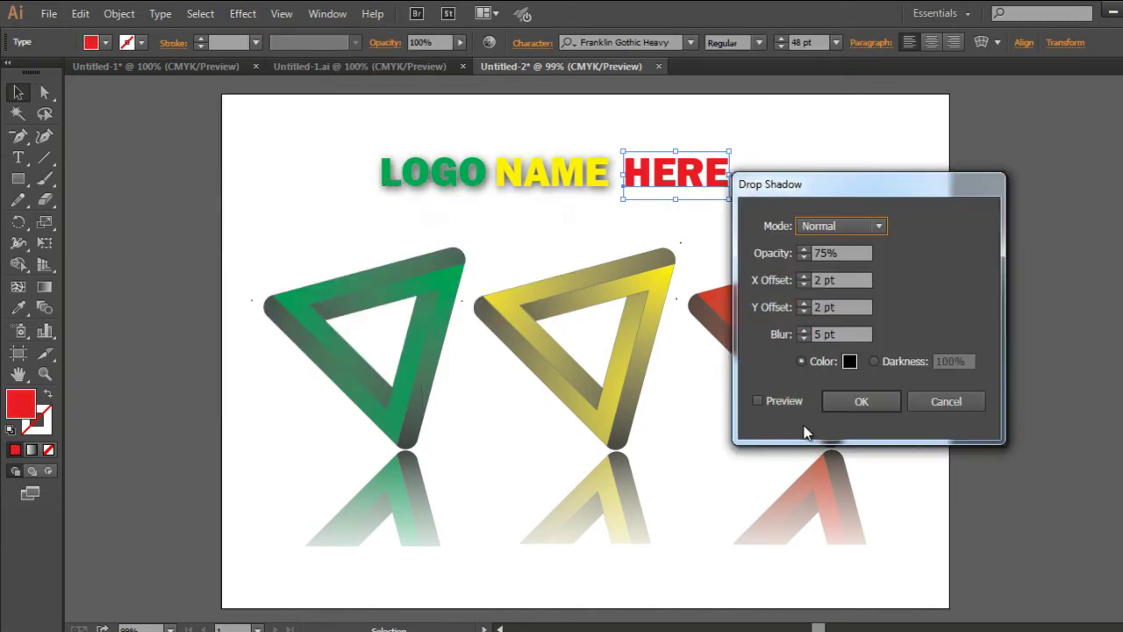
pyautogui.click(757, 401)
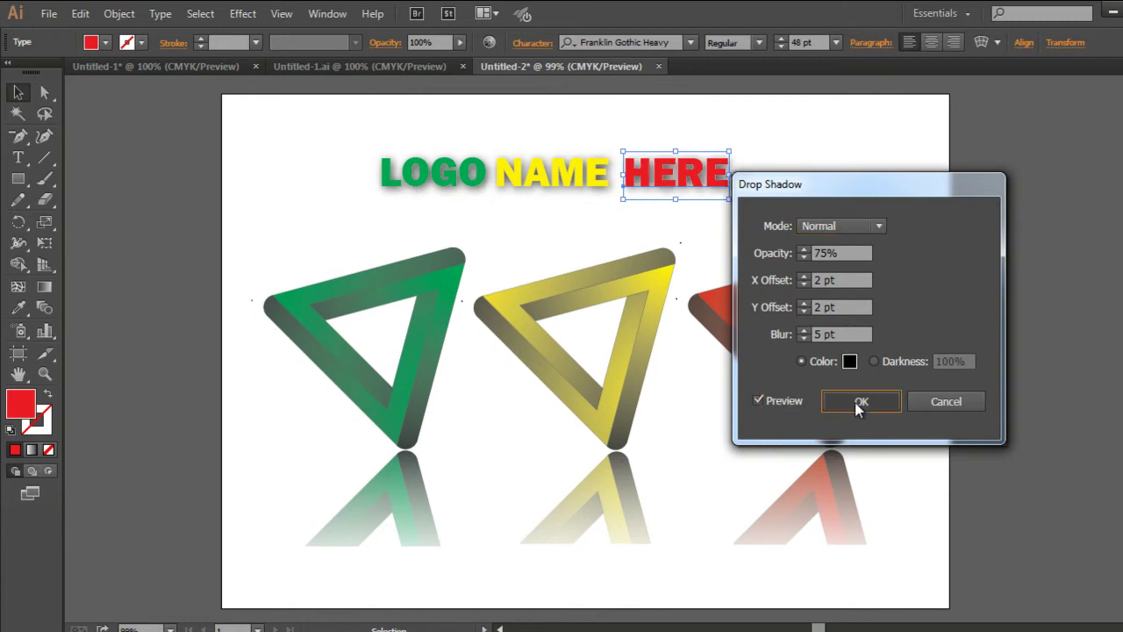
pyautogui.click(855, 403)
pyautogui.click(990, 295)
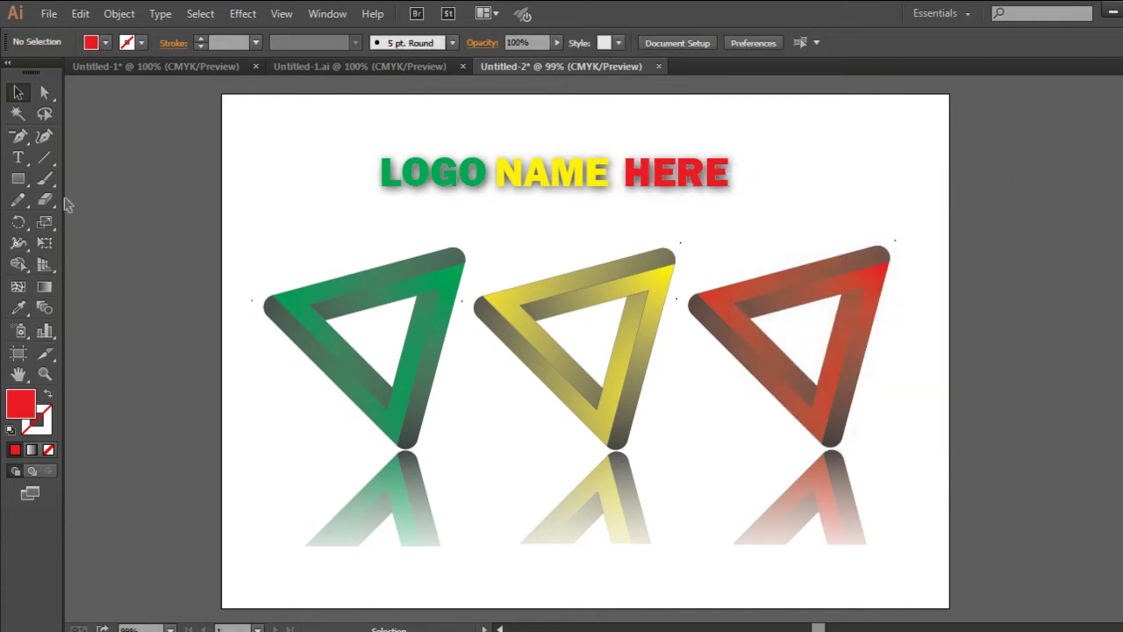
pyautogui.click(19, 178)
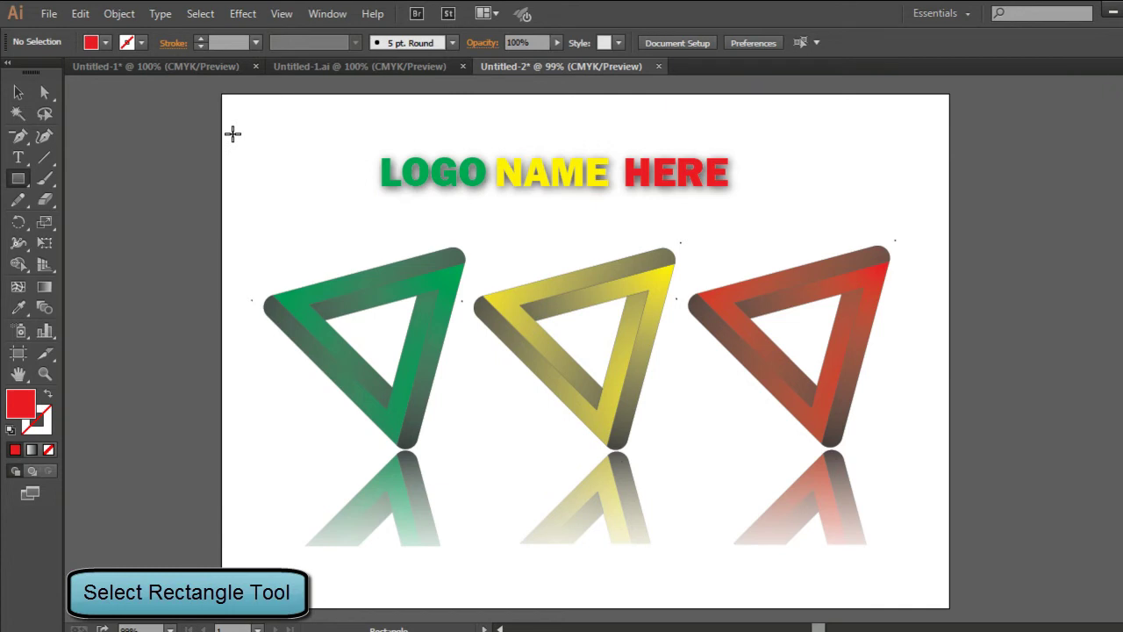
# Draw a white-filled rectangle from the artboard's top-left to bottom-right corner.
pyautogui.click(105, 42)
pyautogui.click(29, 72)
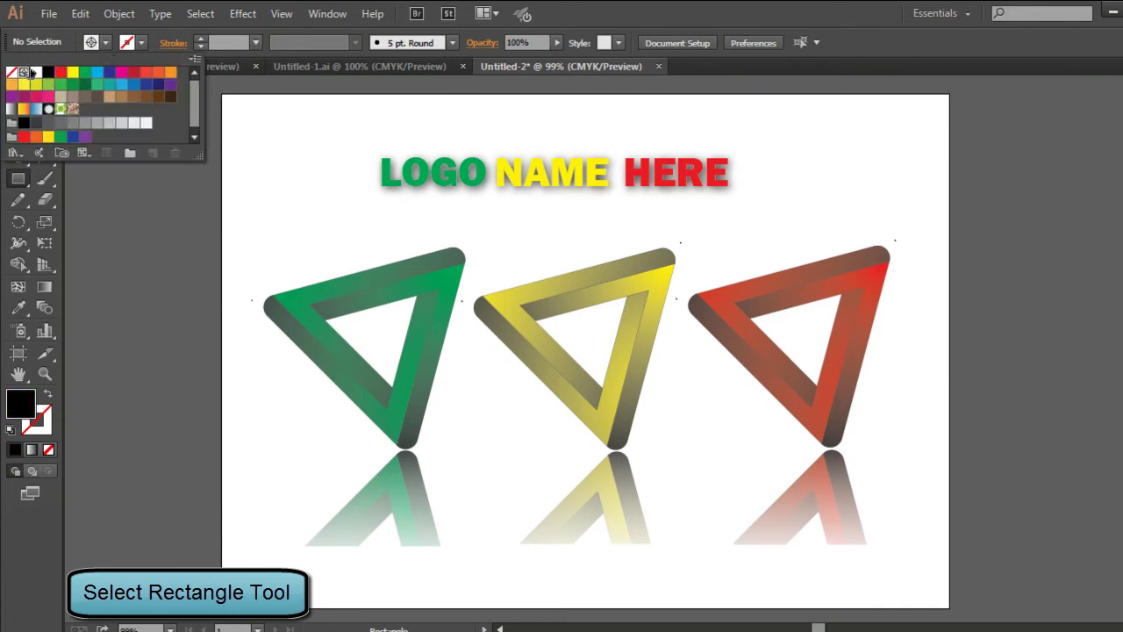
pyautogui.click(36, 73)
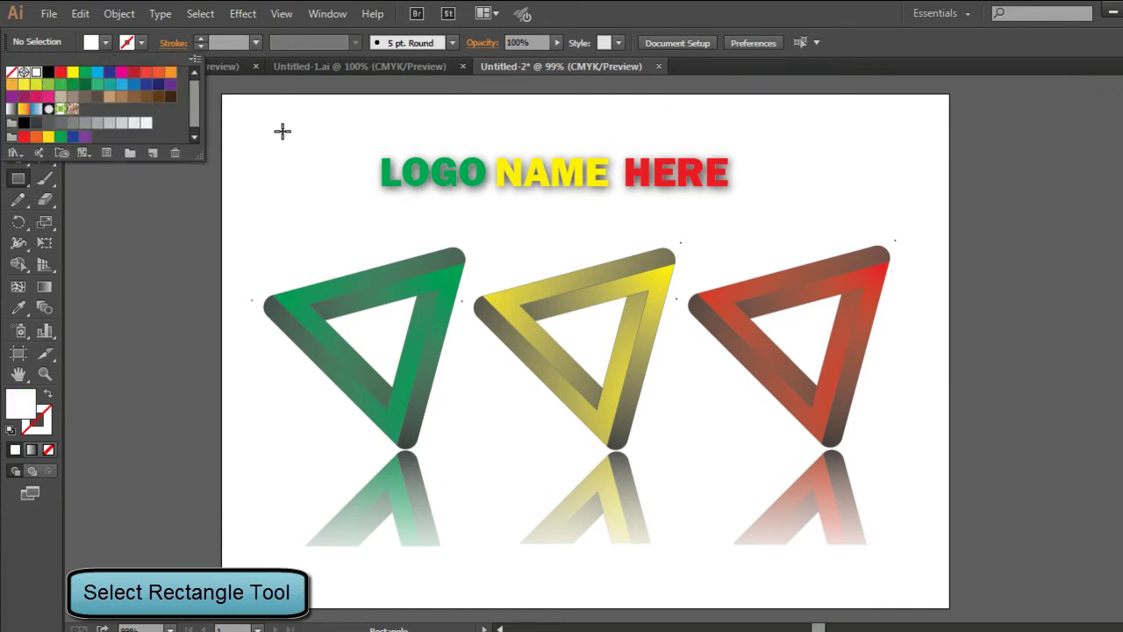
pyautogui.click(223, 94)
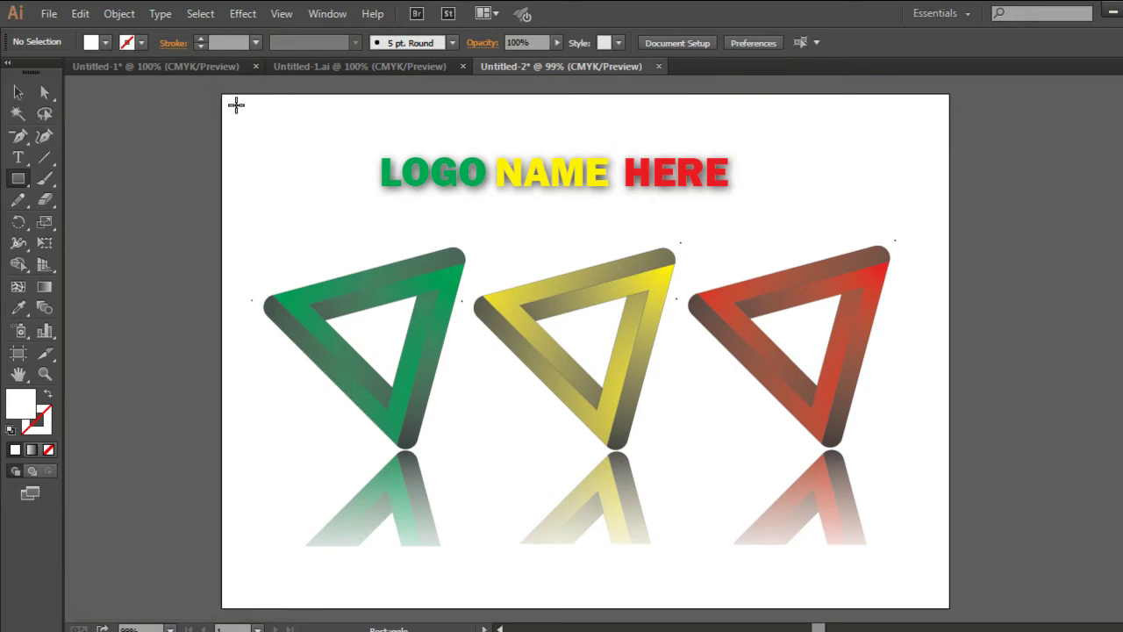
pyautogui.moveTo(223, 95); pyautogui.dragTo(756, 466)
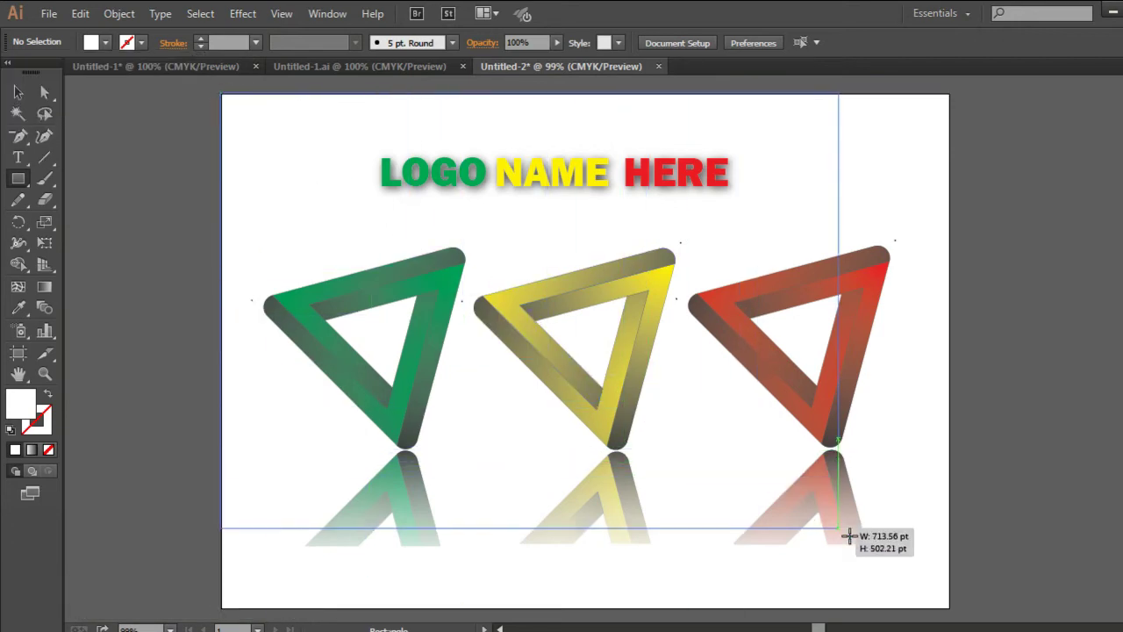
pyautogui.moveTo(756, 466); pyautogui.dragTo(950, 609)
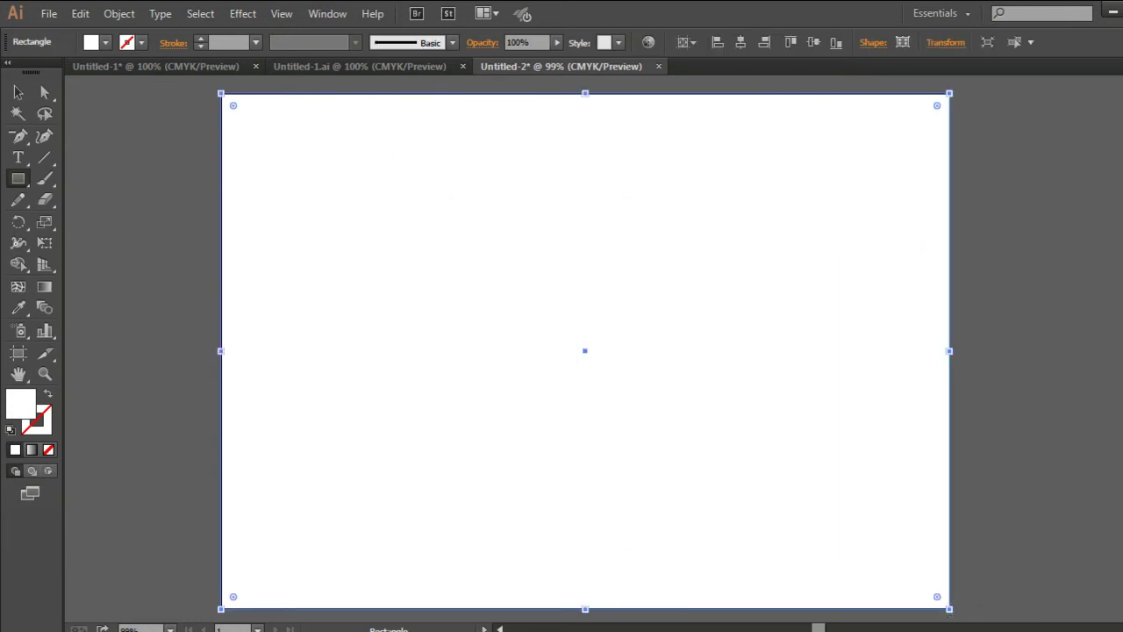
pyautogui.hotkey('ctrl', 'F9')
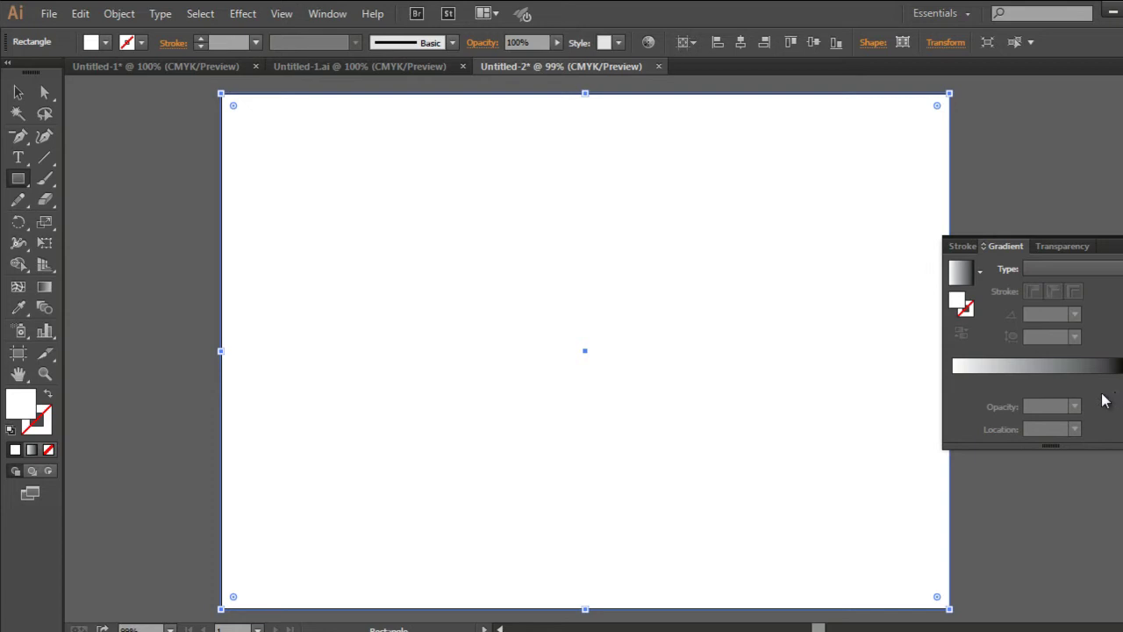
# Fill the background rectangle with the White, Black gradient set to radial.
pyautogui.click(980, 271)
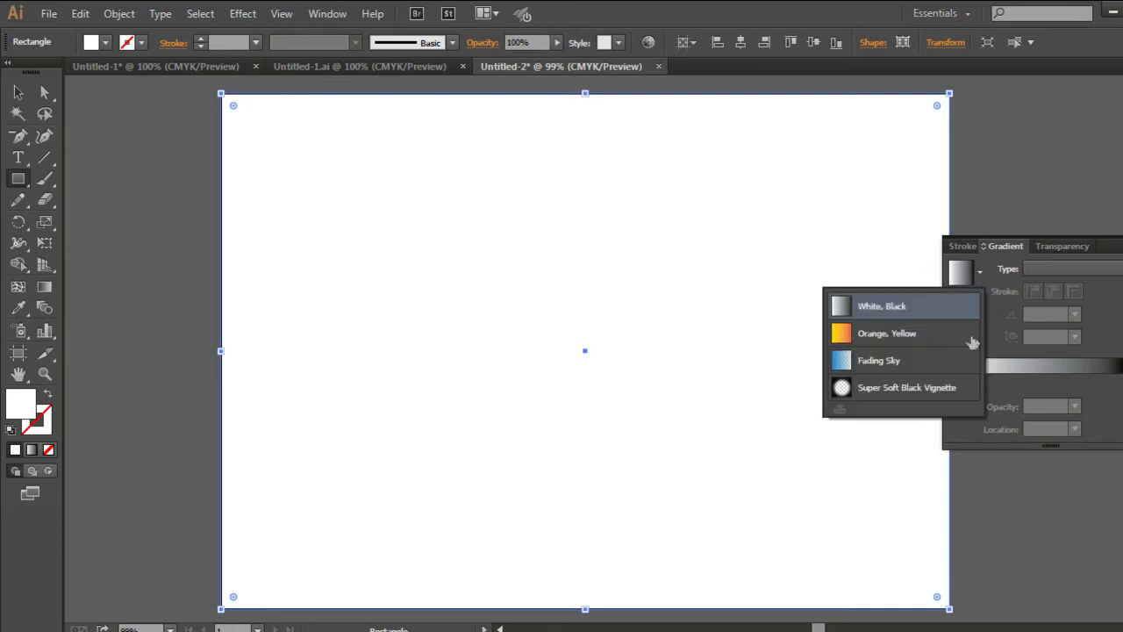
pyautogui.click(889, 309)
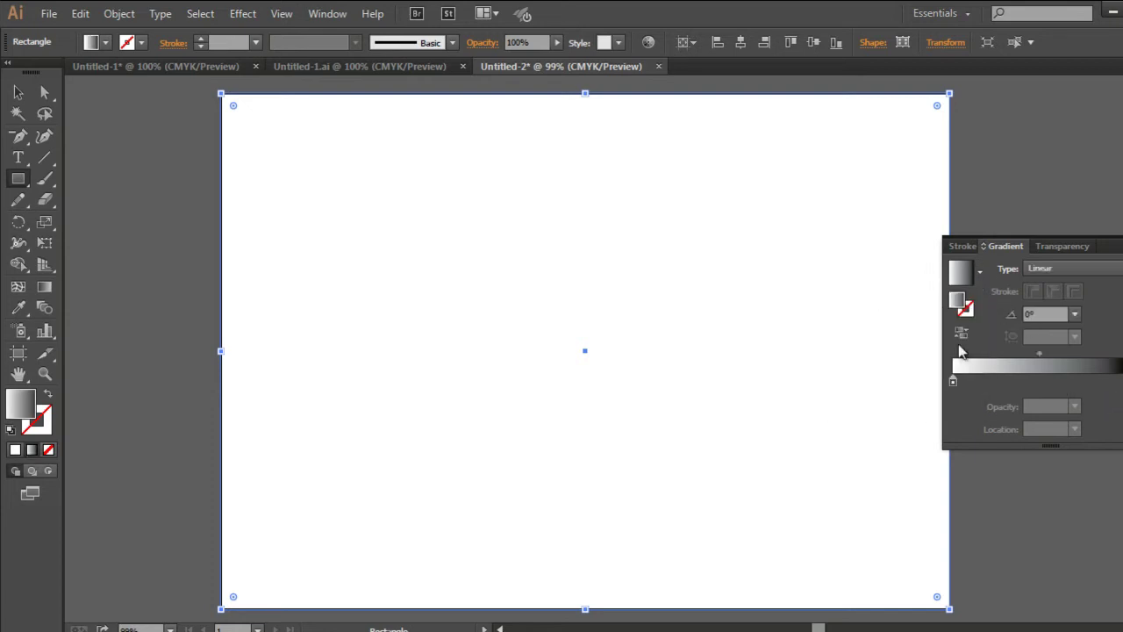
pyautogui.click(1079, 268)
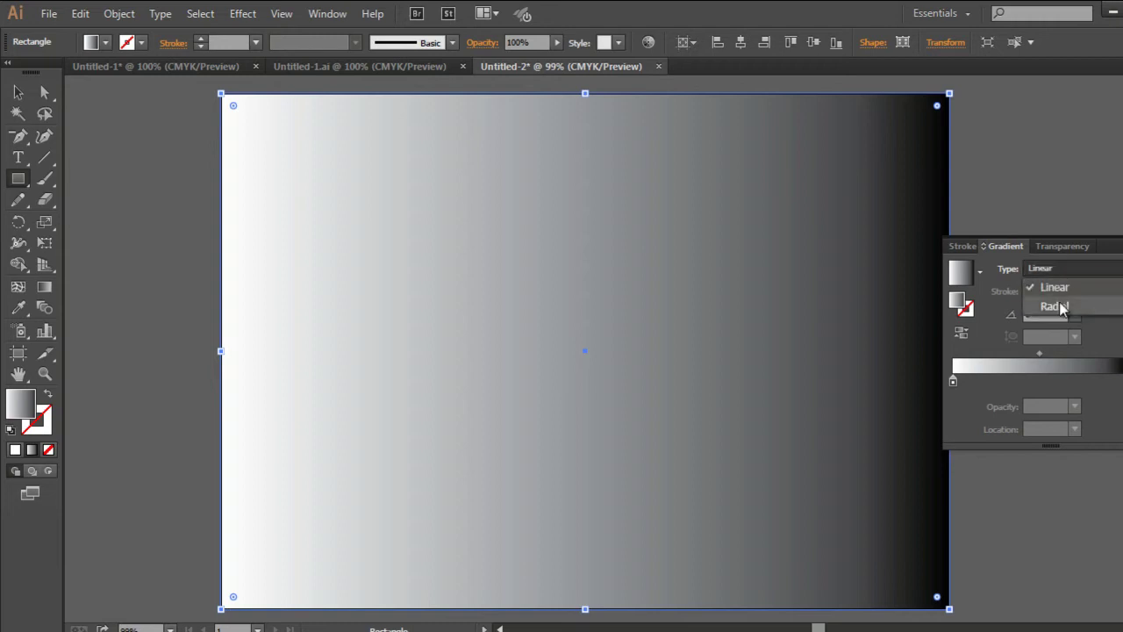
pyautogui.click(1049, 305)
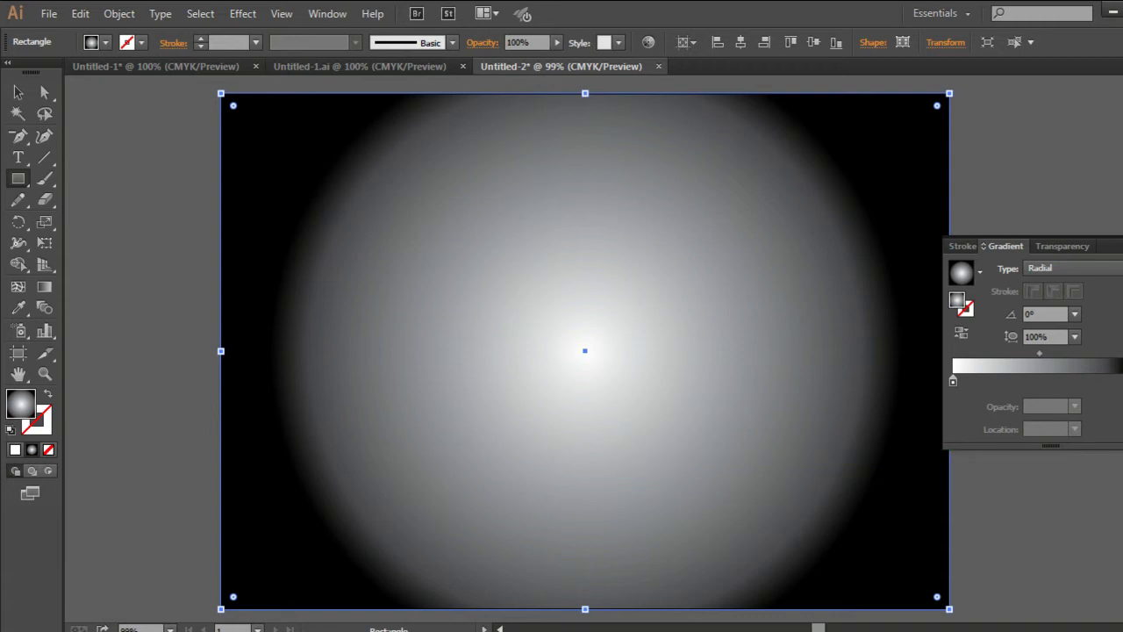
# Set the black outer gradient stop to 50% opacity.
pyautogui.click(1119, 380)
pyautogui.doubleClick(1119, 380)
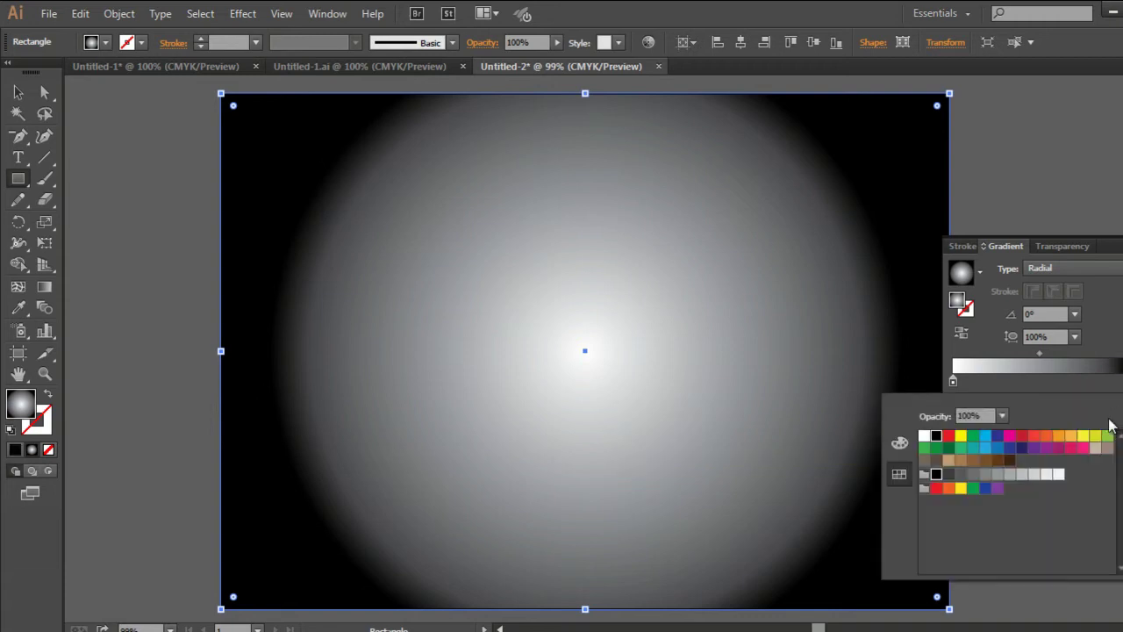
pyautogui.click(1005, 419)
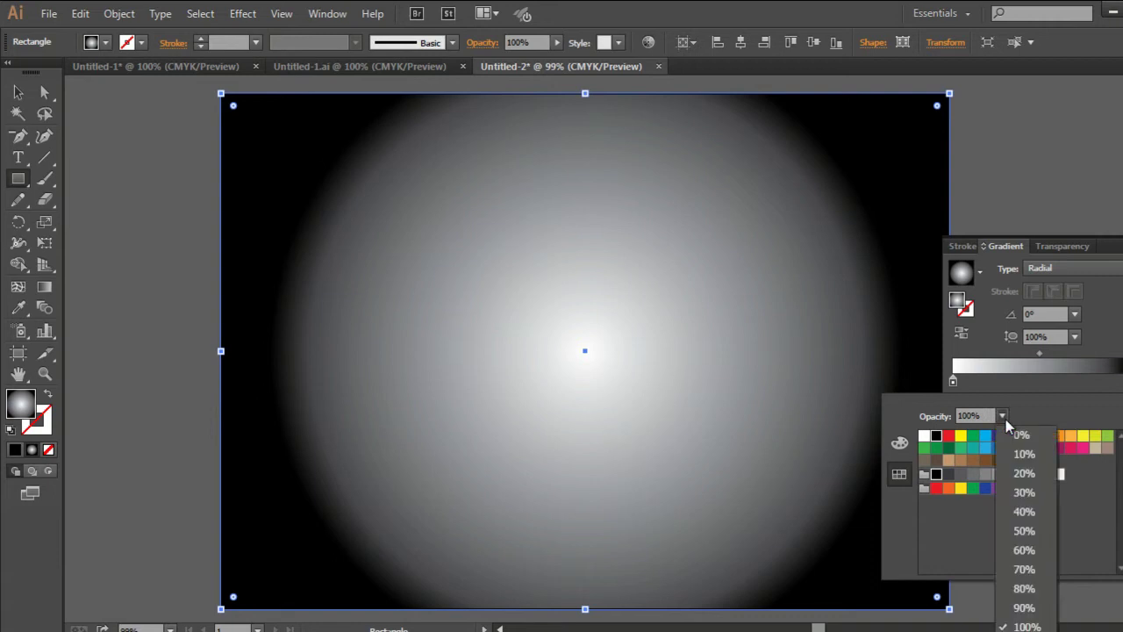
pyautogui.click(1021, 519)
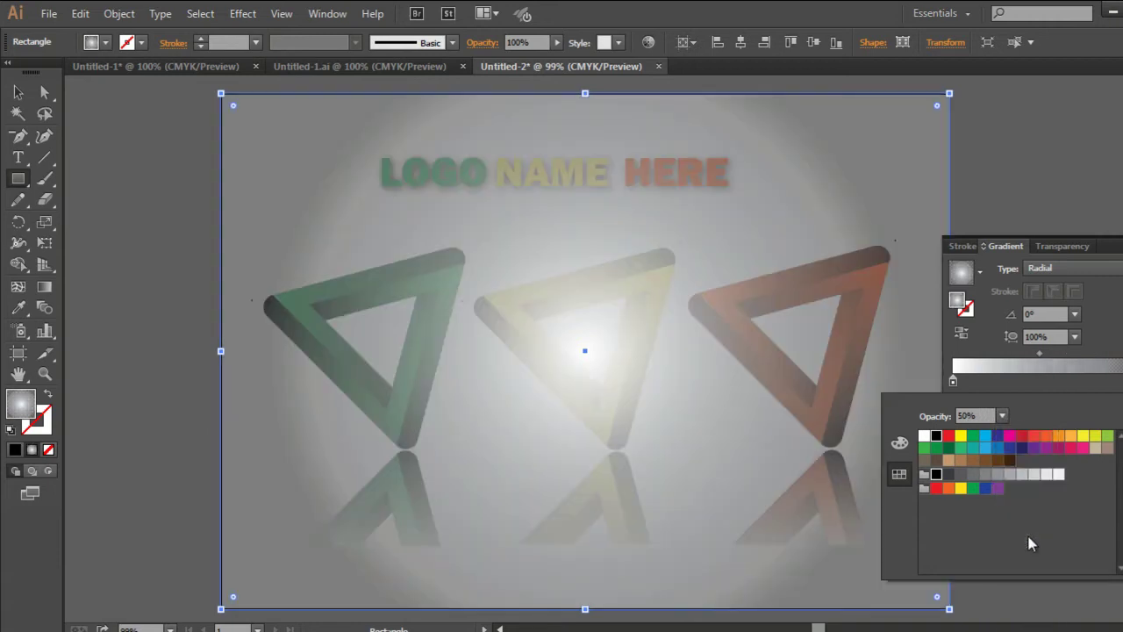
pyautogui.click(1111, 324)
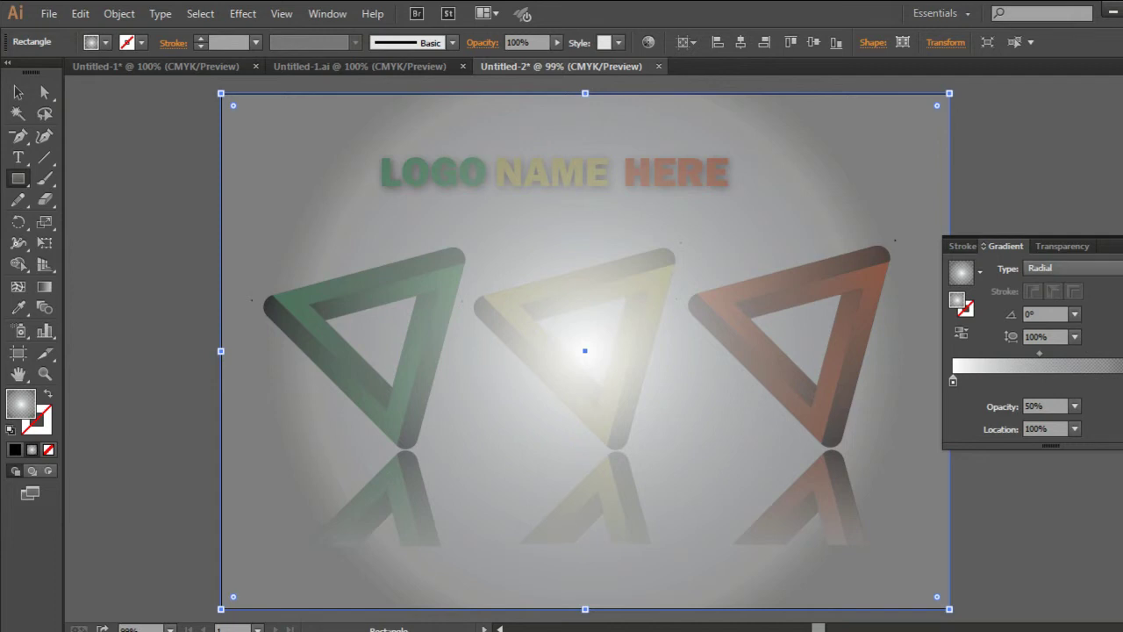
pyautogui.click(1121, 247)
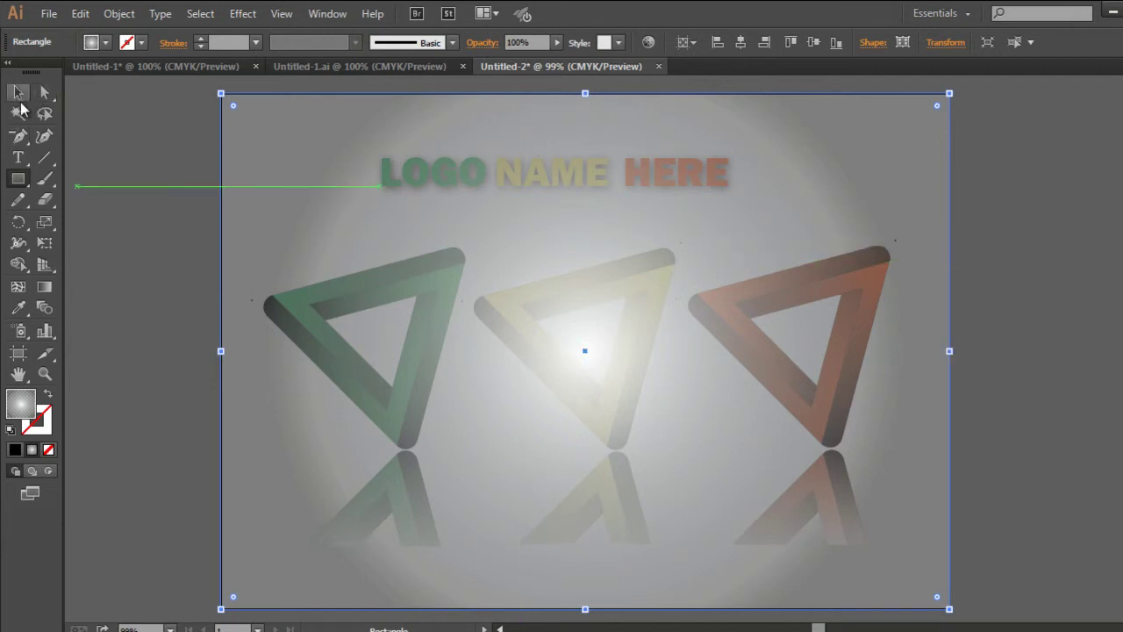
pyautogui.click(21, 95)
# Send the gradient rectangle behind all the artwork.
pyautogui.rightClick(804, 216)
pyautogui.moveTo(853, 466)
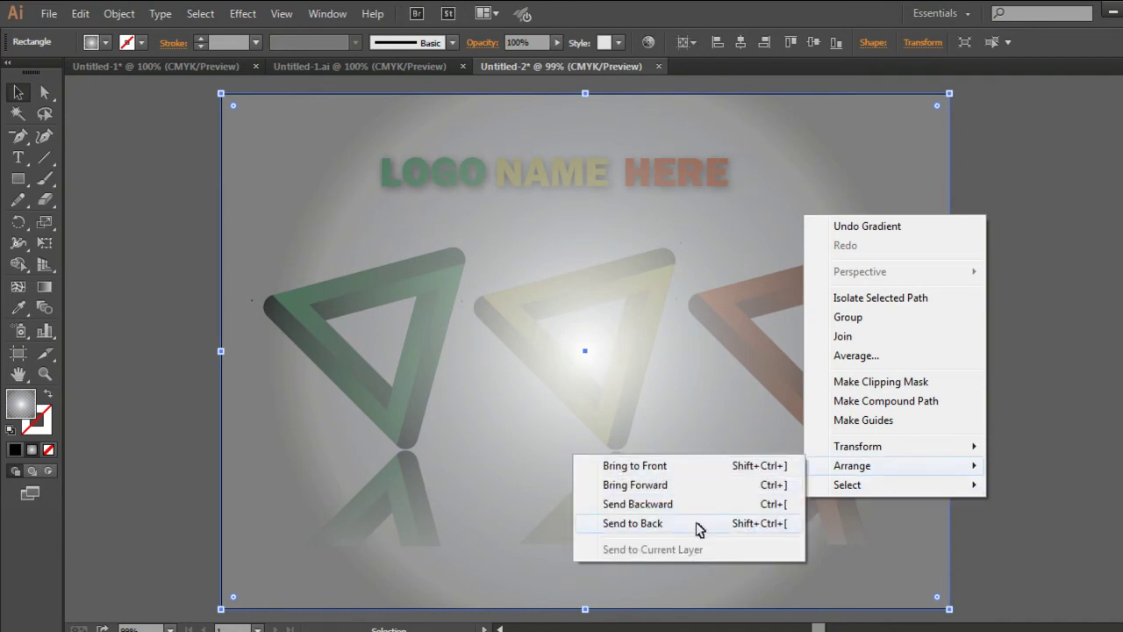
pyautogui.click(702, 524)
pyautogui.click(1025, 296)
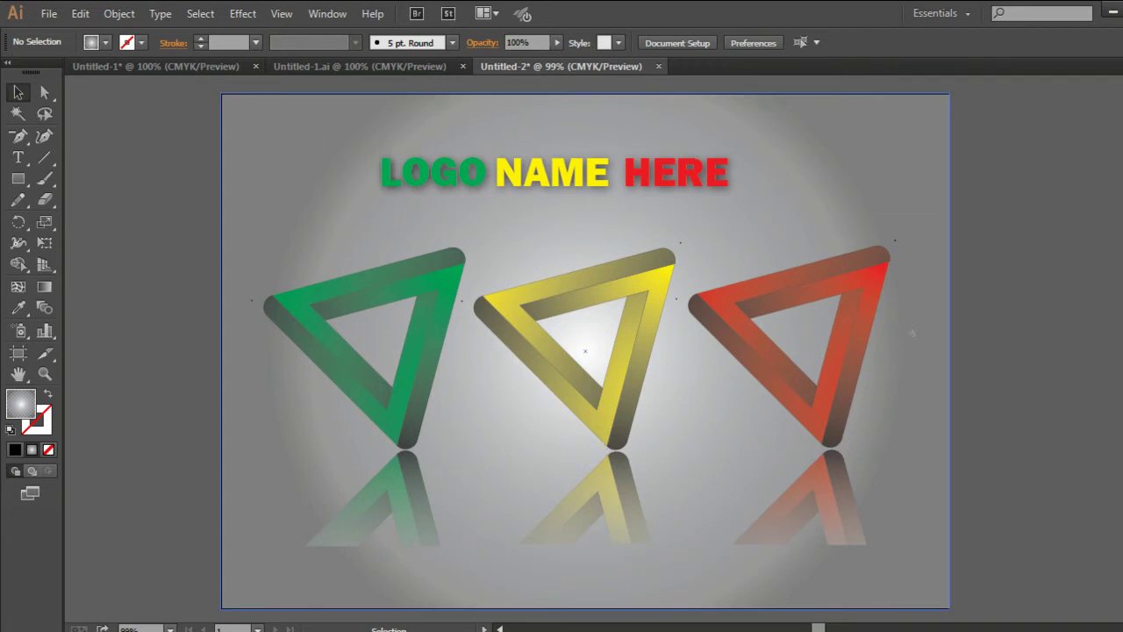
# Lower the background's outer gradient stop opacity to 30%.
pyautogui.click(911, 246)
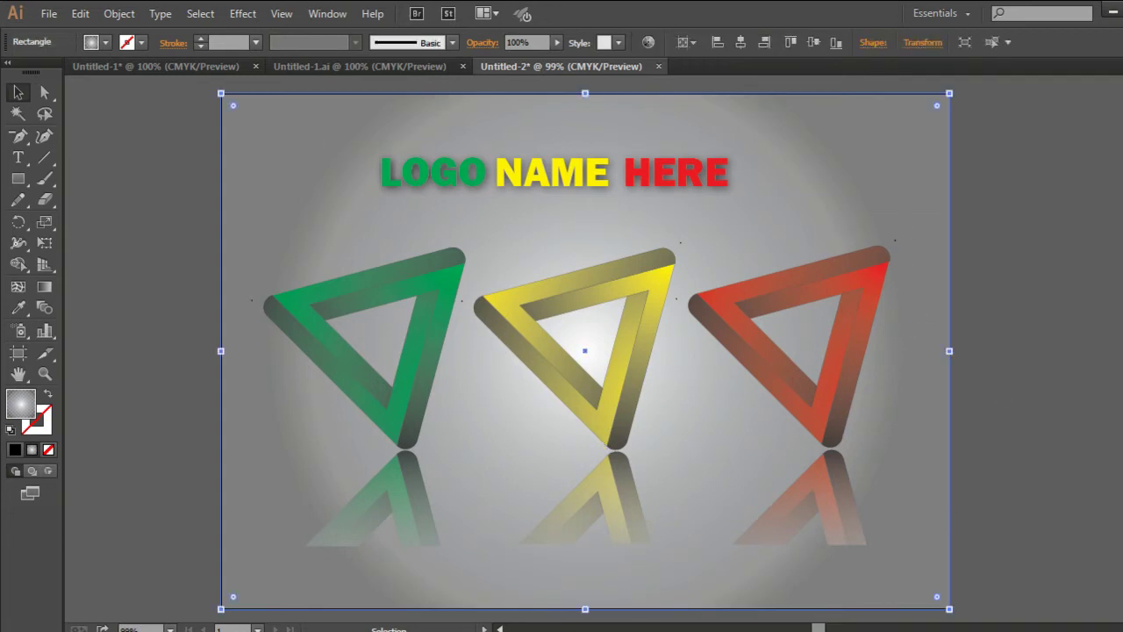
pyautogui.hotkey('ctrl', 'F9')
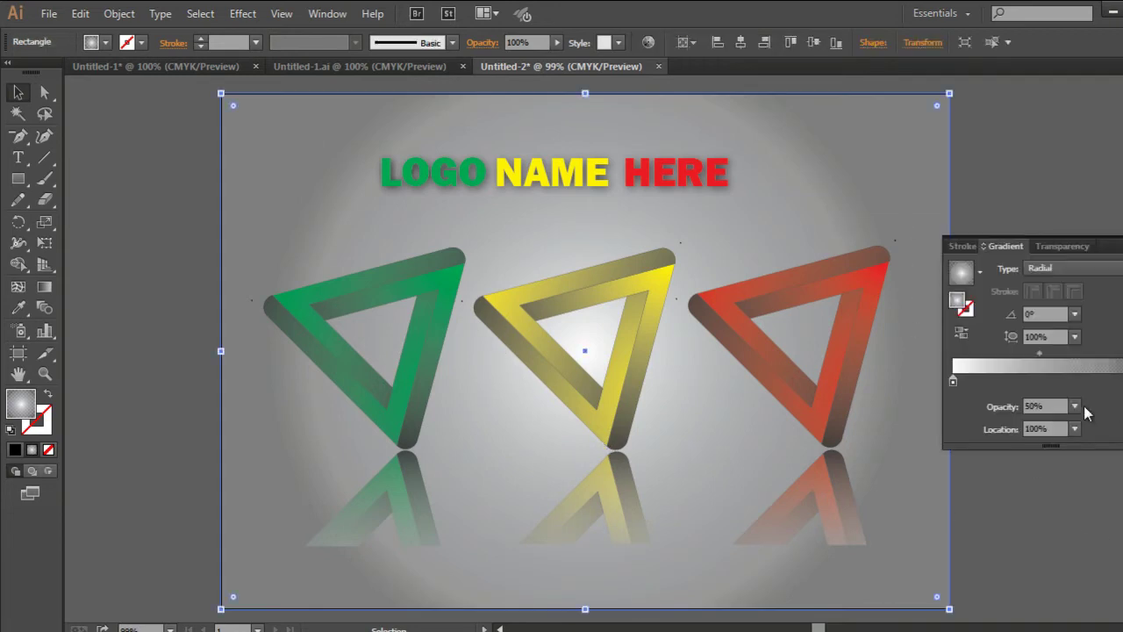
pyautogui.click(1075, 408)
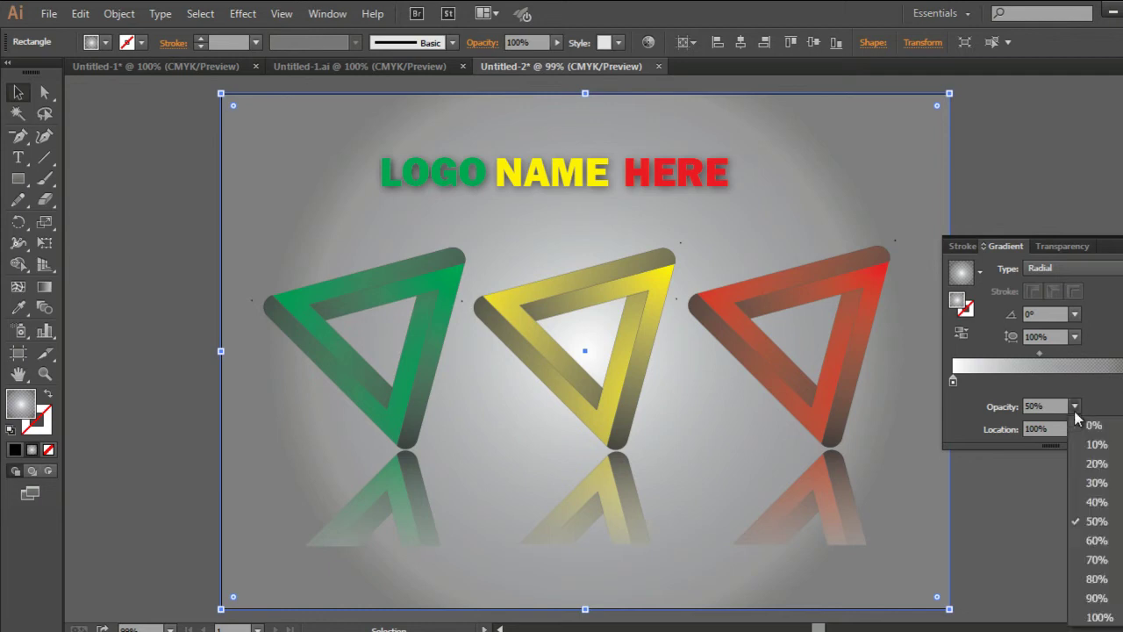
pyautogui.click(1093, 496)
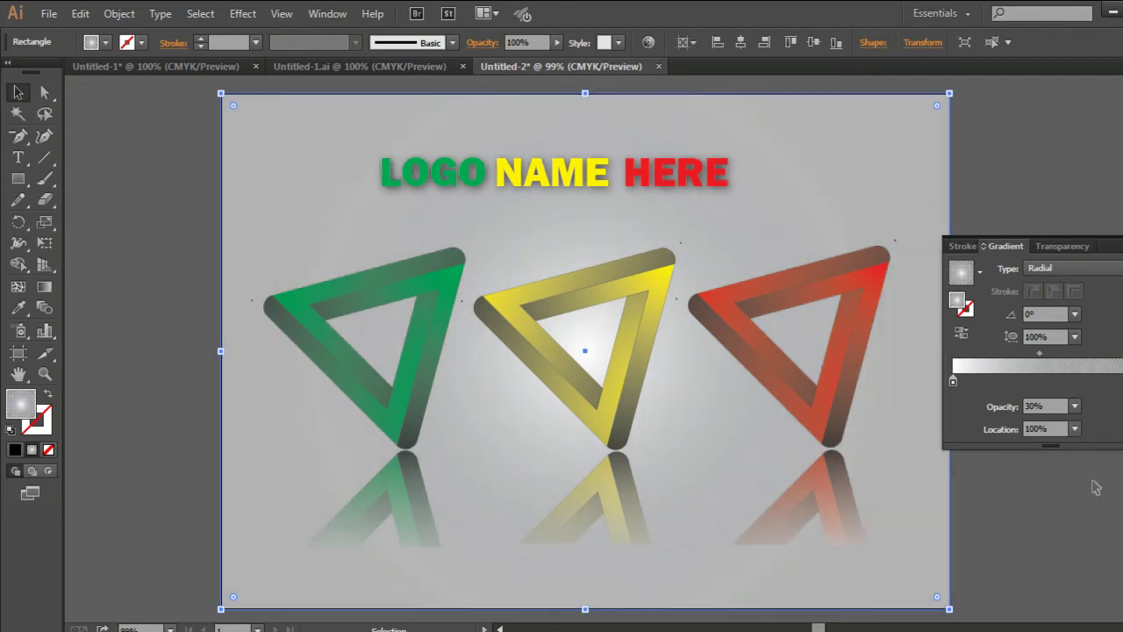
pyautogui.click(1035, 207)
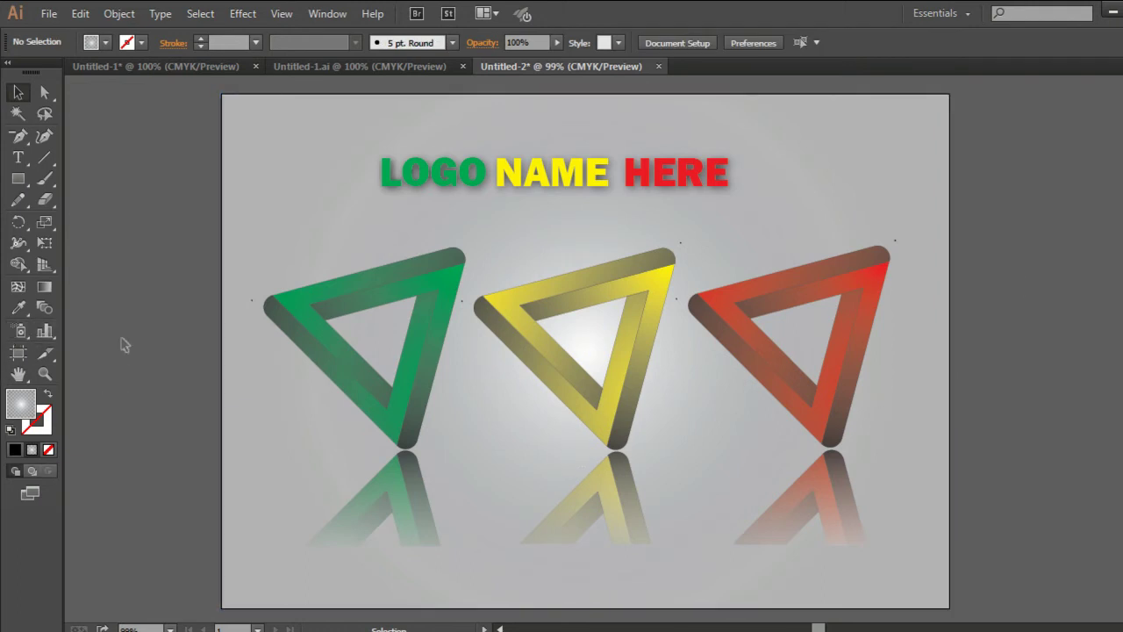
pyautogui.click(21, 181)
# Draw another white-filled rectangle covering the whole artboard.
pyautogui.click(105, 42)
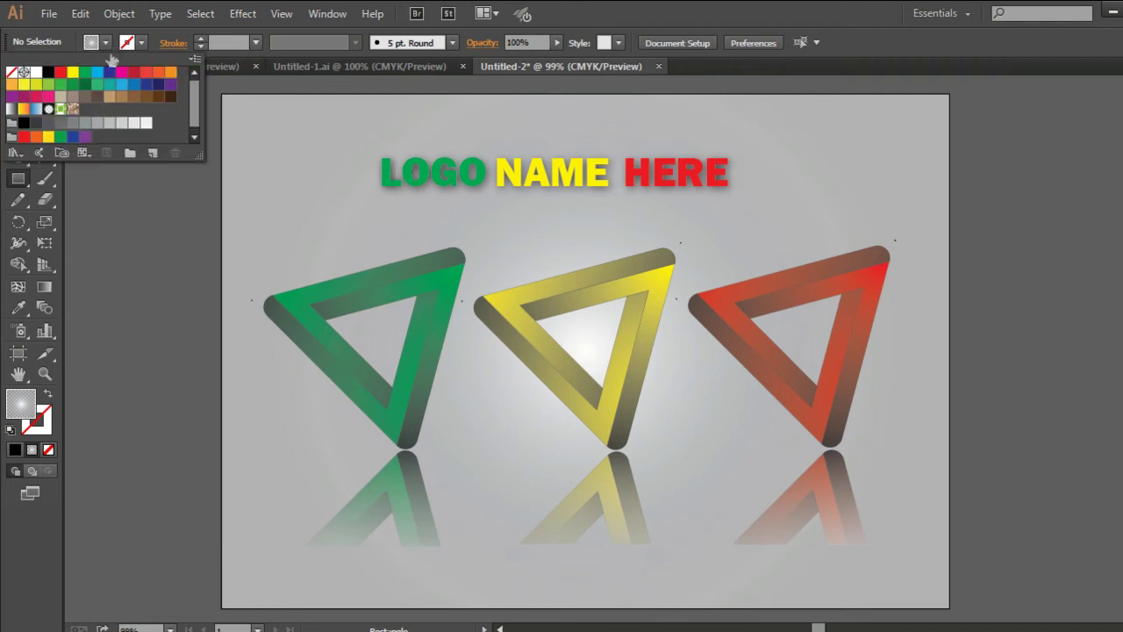
pyautogui.click(35, 76)
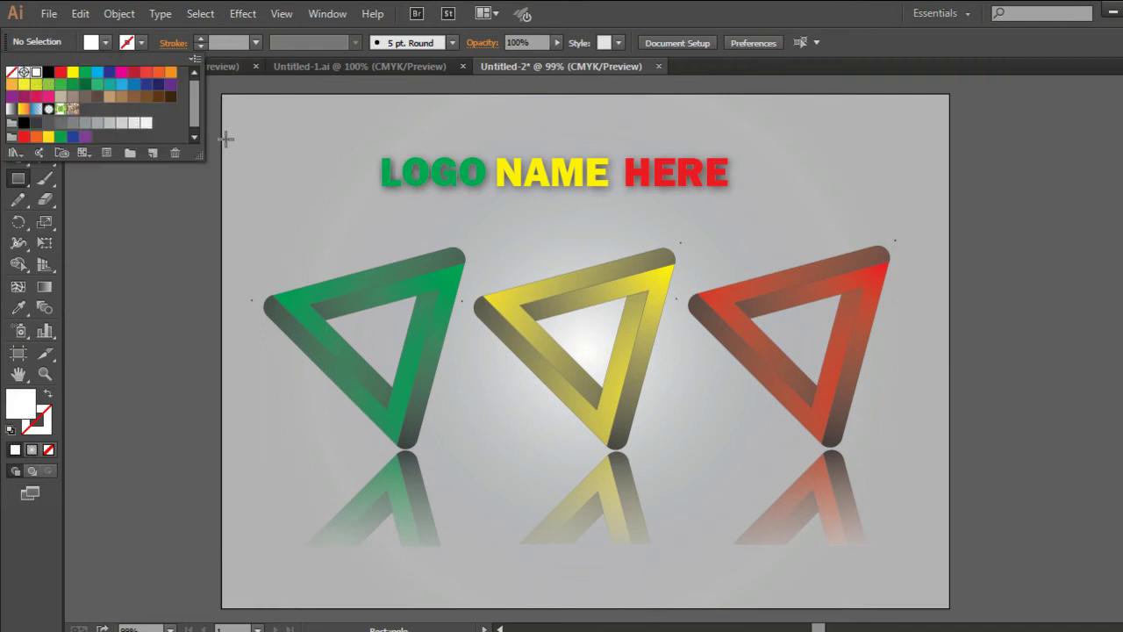
pyautogui.click(223, 94)
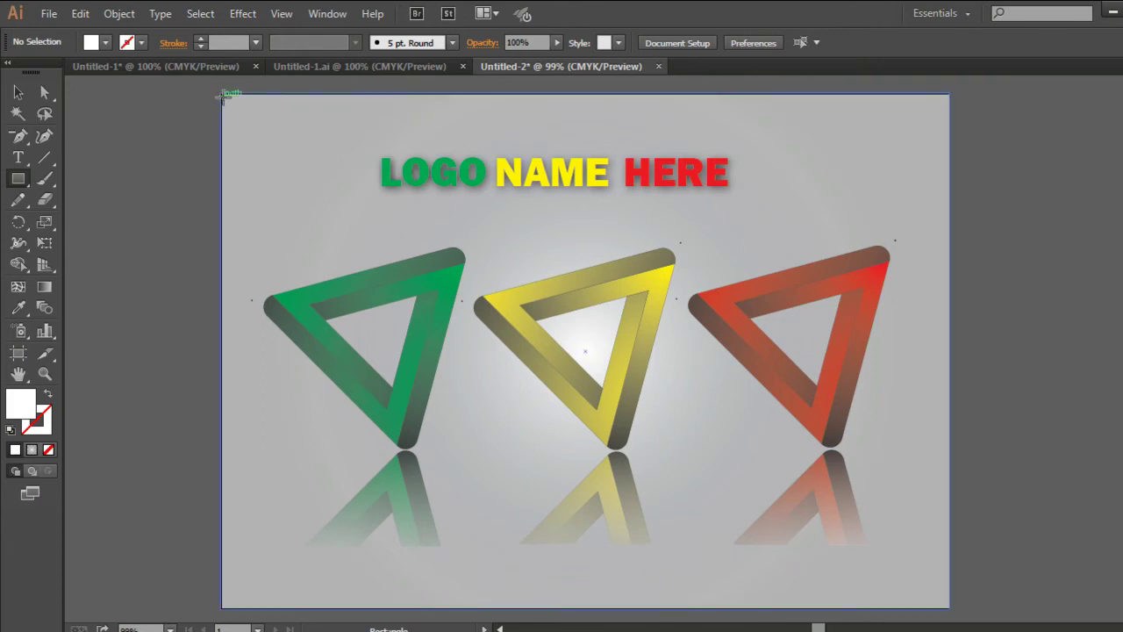
pyautogui.moveTo(221, 95); pyautogui.dragTo(948, 604)
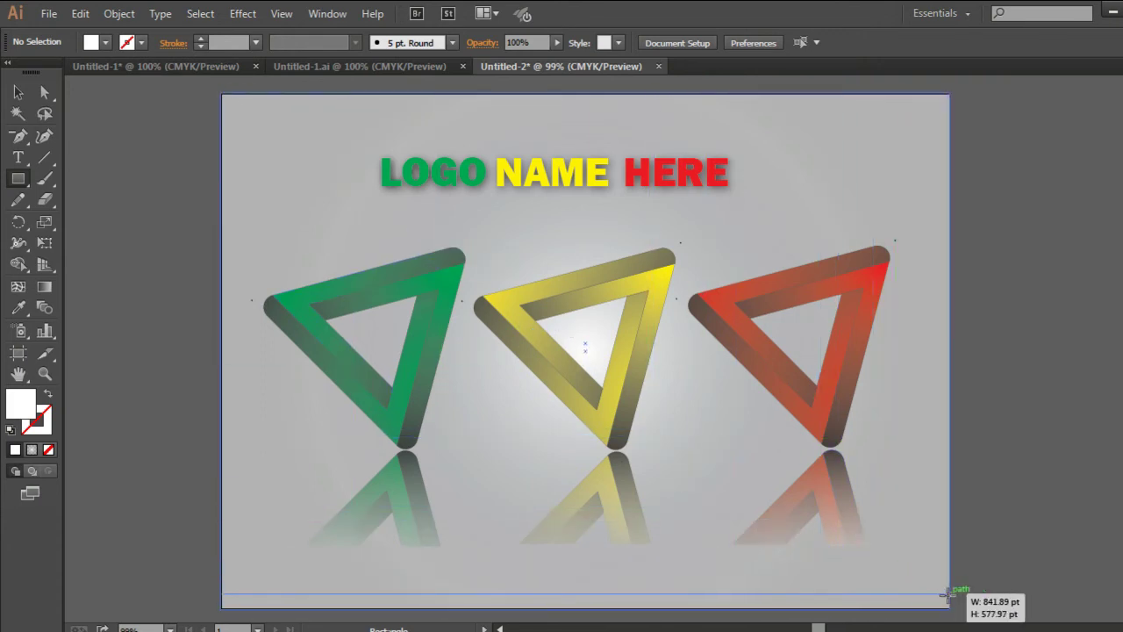
pyautogui.moveTo(948, 604); pyautogui.dragTo(949, 607)
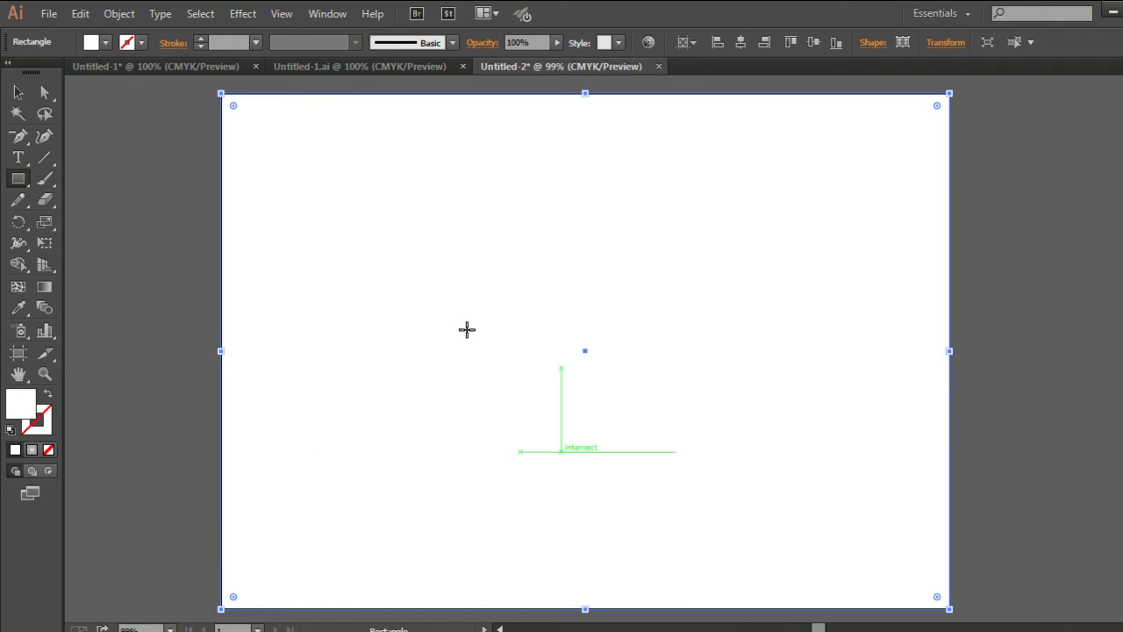
# Apply the Mosaic Tiles texture to the rectangle and send it to the back.
pyautogui.click(242, 14)
pyautogui.click(614, 357)
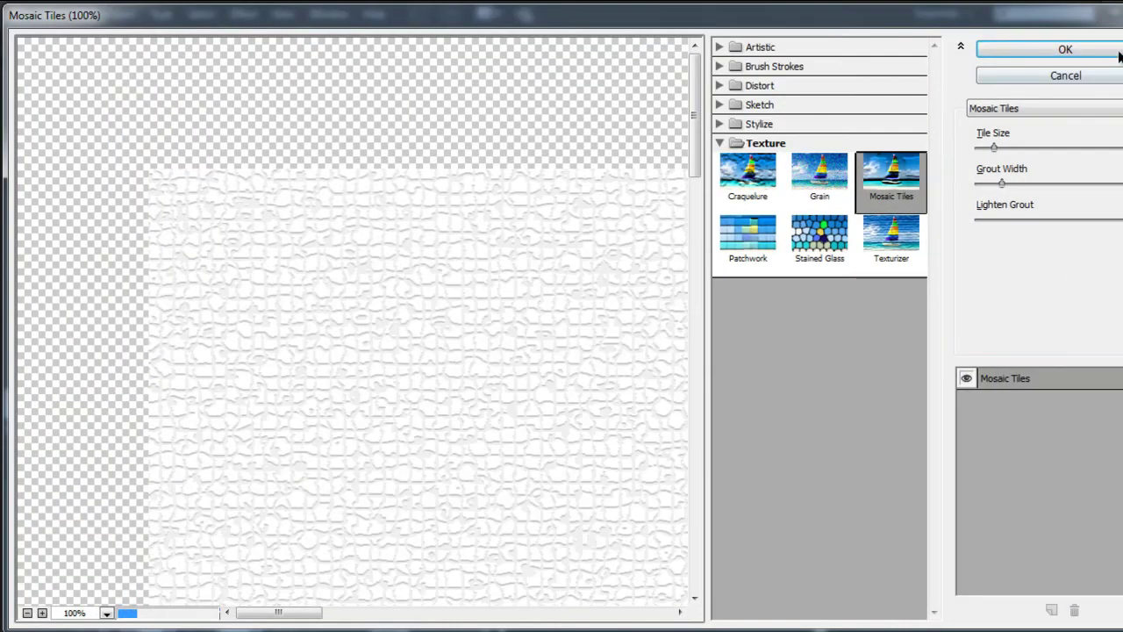
pyautogui.click(1119, 52)
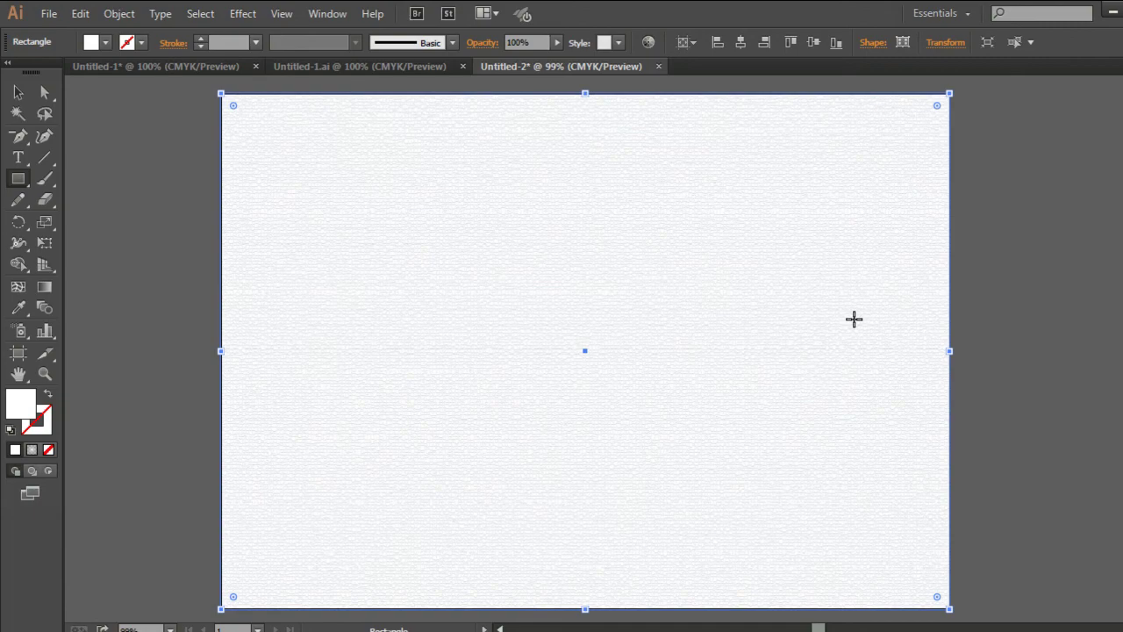
pyautogui.press('v')
pyautogui.rightClick(852, 318)
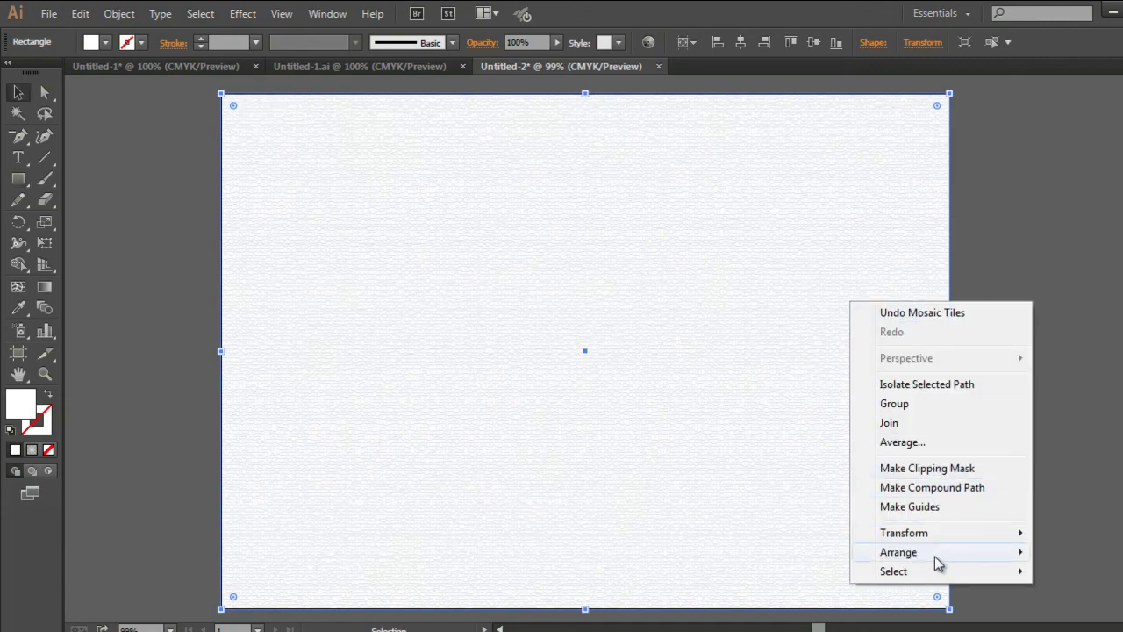
pyautogui.moveTo(898, 552)
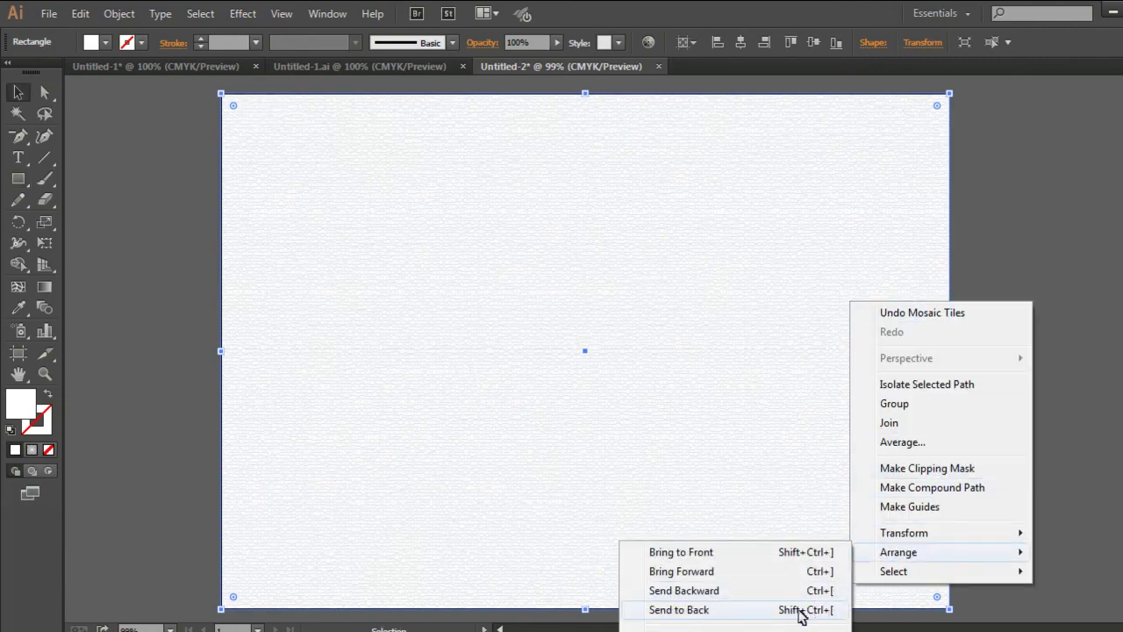
pyautogui.click(802, 618)
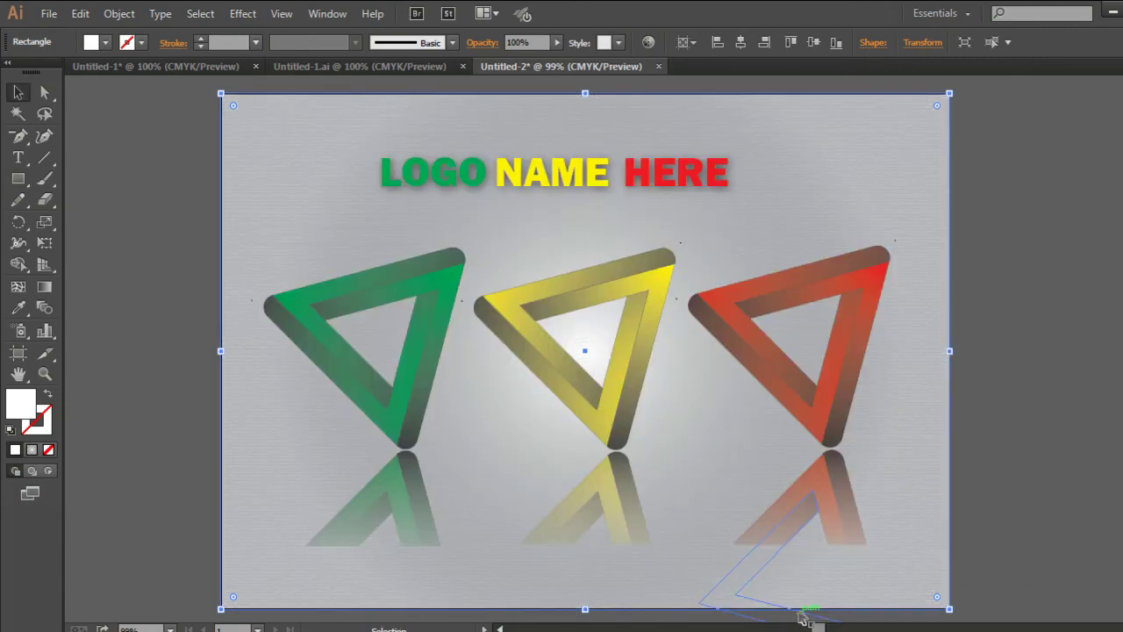
pyautogui.click(1022, 252)
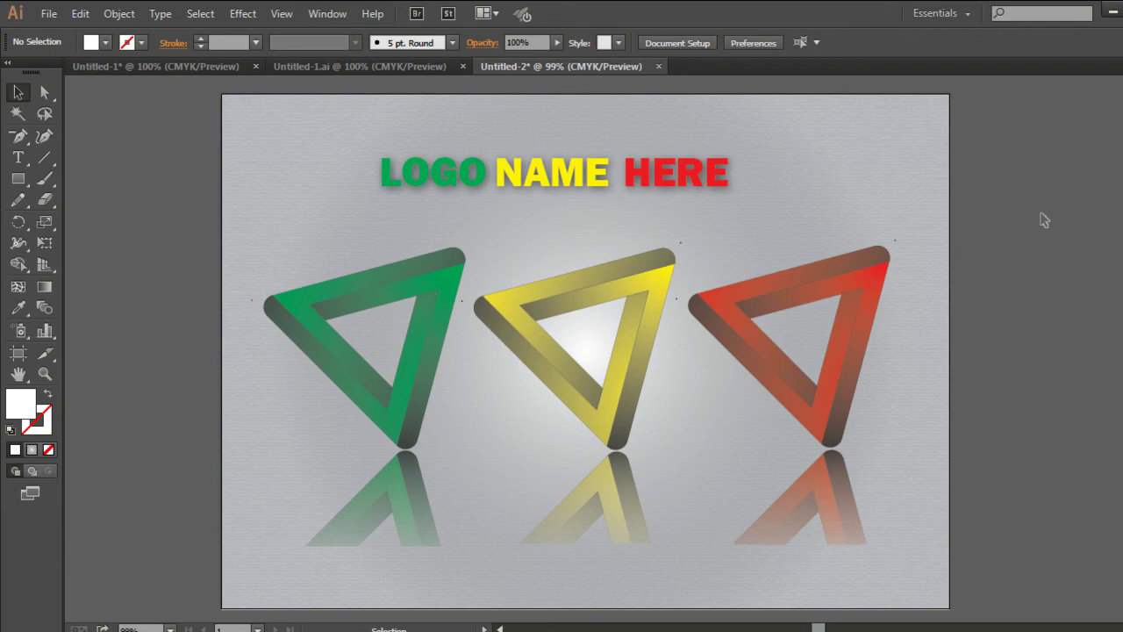
# Select LOGO, NAME and HERE, shift them about 14 pt right, then zoom out.
pyautogui.click(695, 191)
pyautogui.keyDown('shift'); pyautogui.click(528, 189); pyautogui.keyUp('shift')
pyautogui.keyDown('shift'); pyautogui.click(474, 186); pyautogui.keyUp('shift')
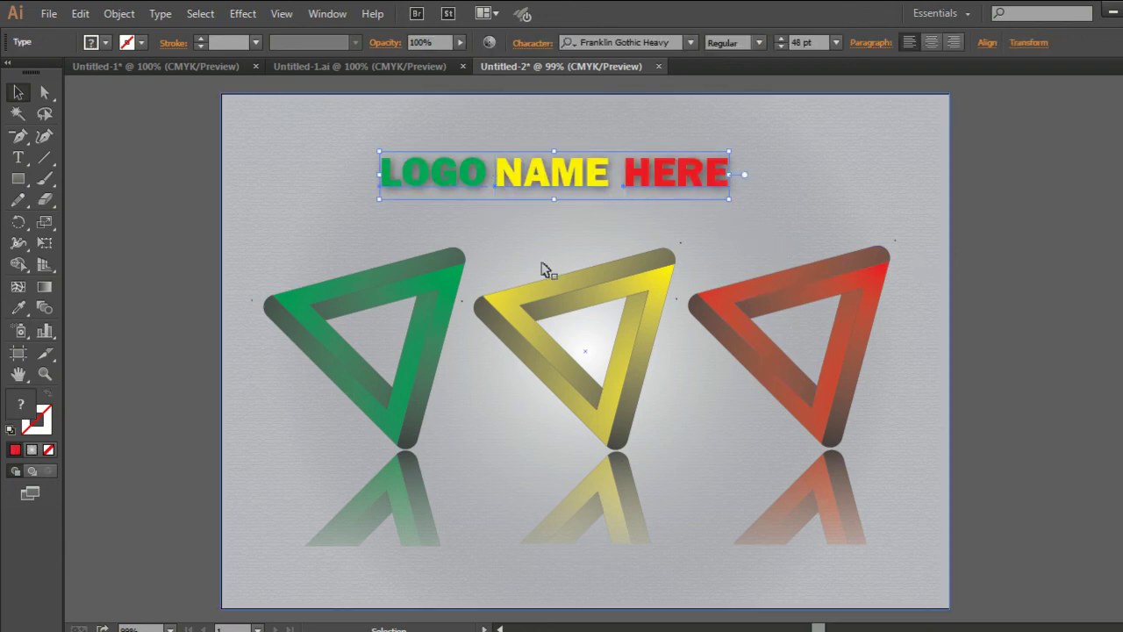
pyautogui.press('Right')
pyautogui.press('Right')
pyautogui.press('Right')
pyautogui.press('Right')
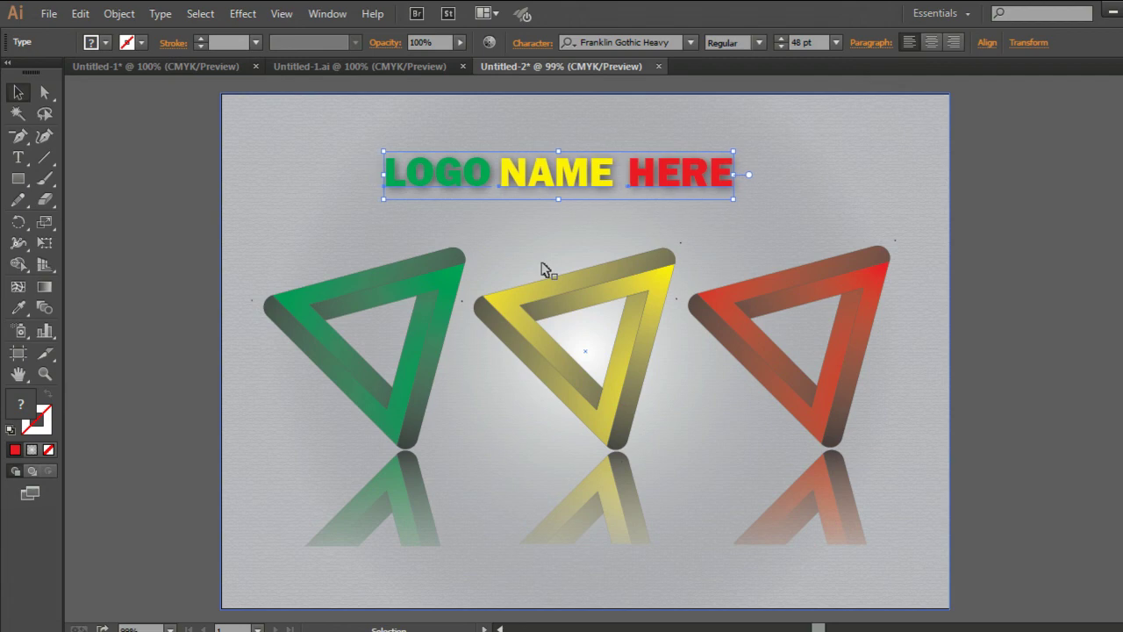
pyautogui.press('Right')
pyautogui.press('Right')
pyautogui.press('Right')
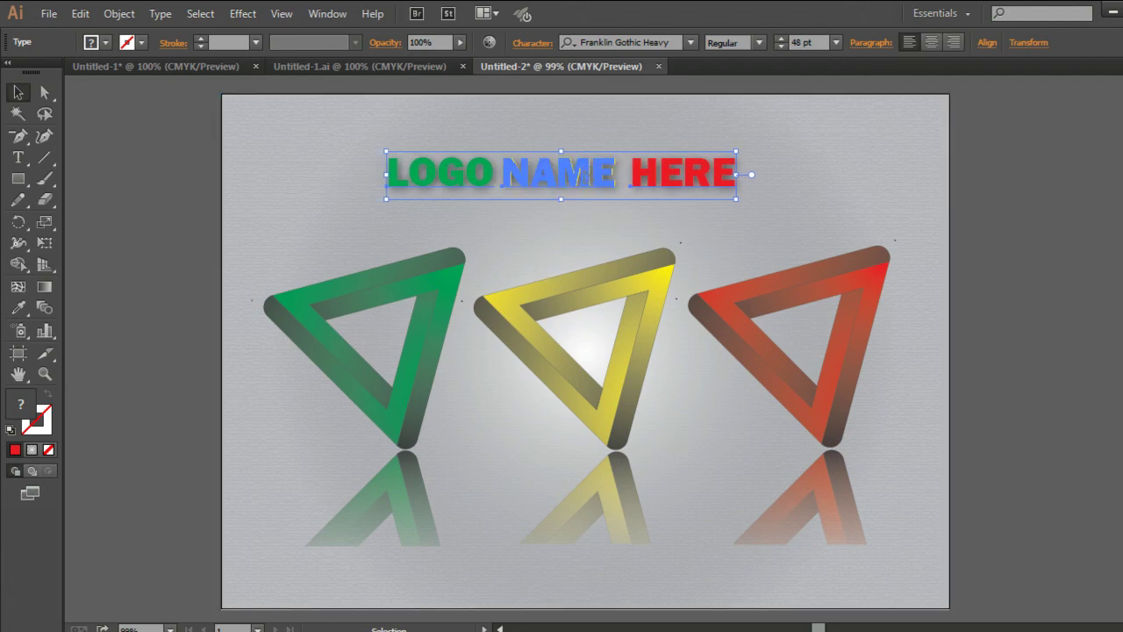
pyautogui.moveTo(593, 175); pyautogui.dragTo(605, 176)
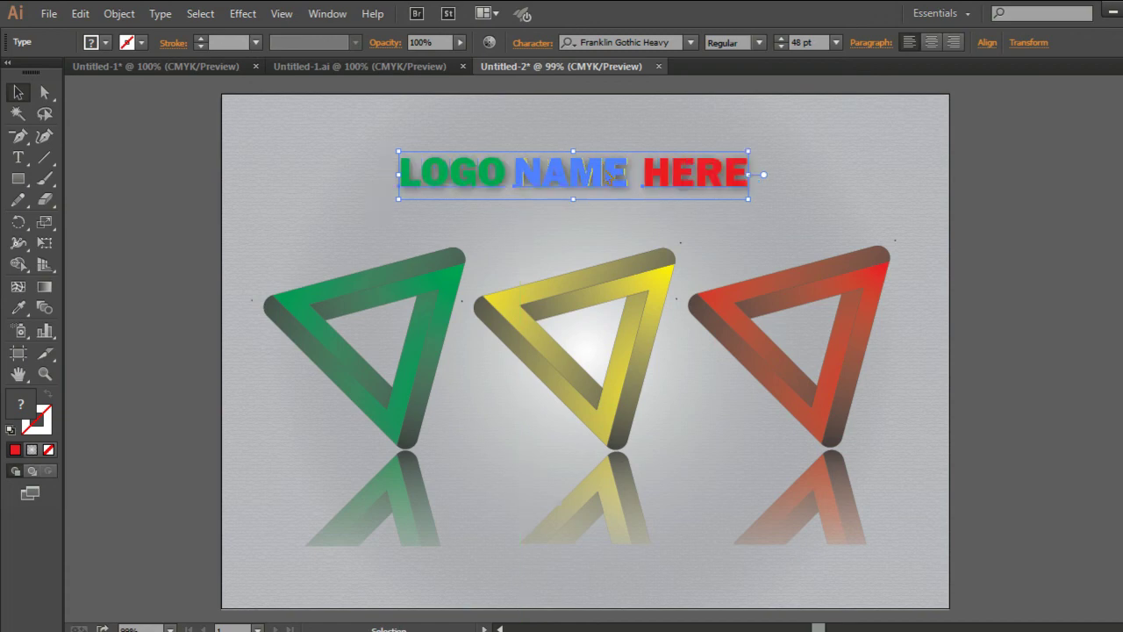
pyautogui.click(1031, 270)
pyautogui.hotkey('ctrl', '-')
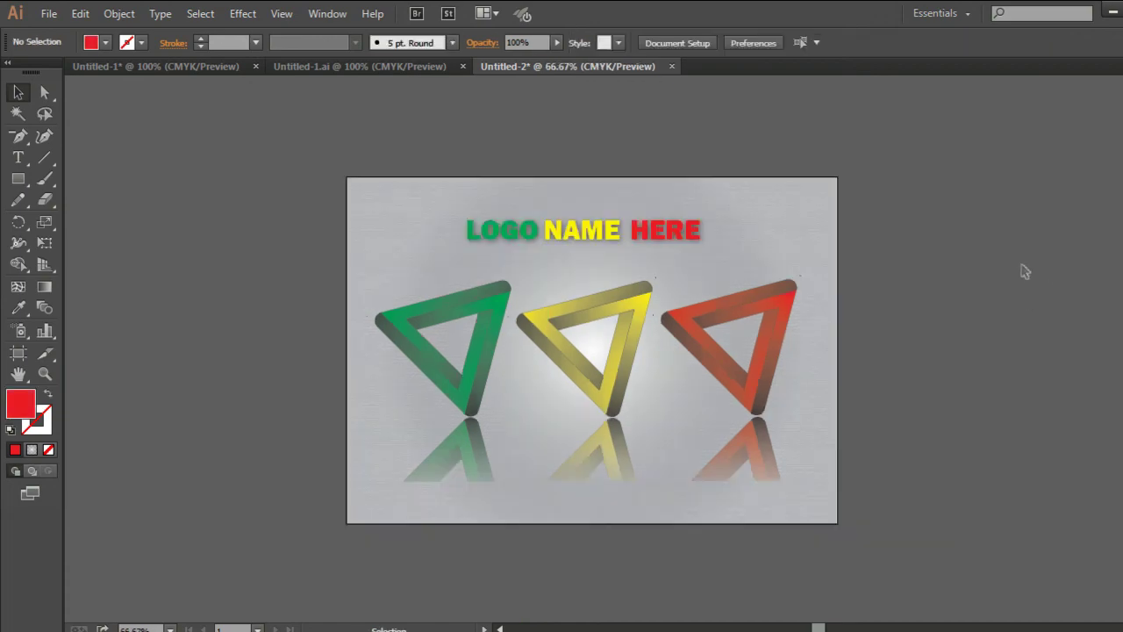